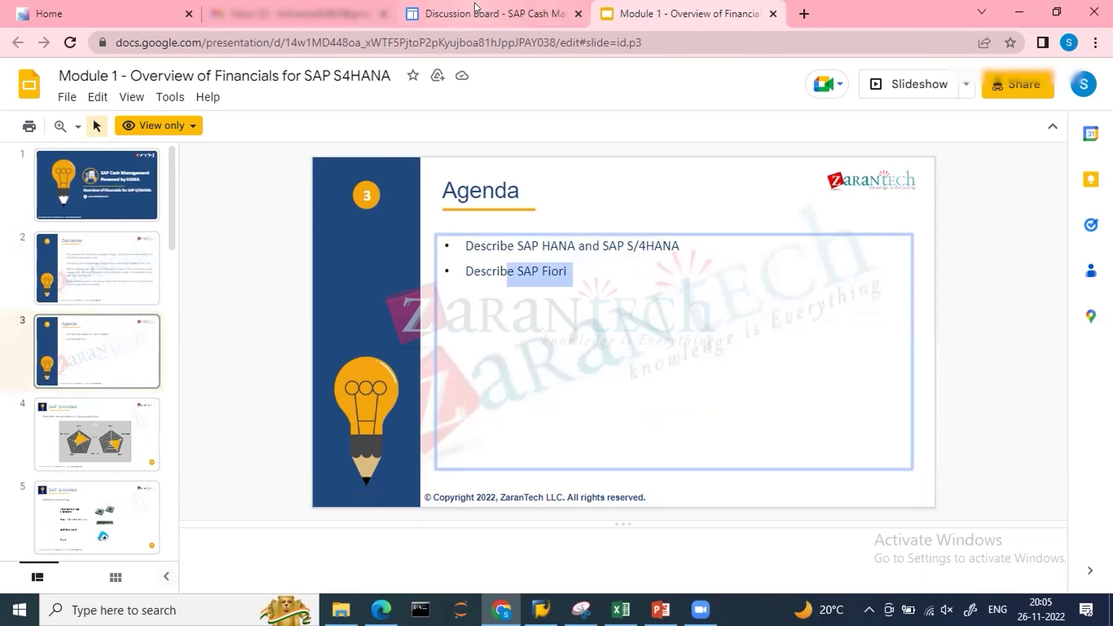
# Open the Course Content page of the SAP Cash Management training site and highlight the entries for Modules 1 to 3.
pyautogui.click(486, 12)
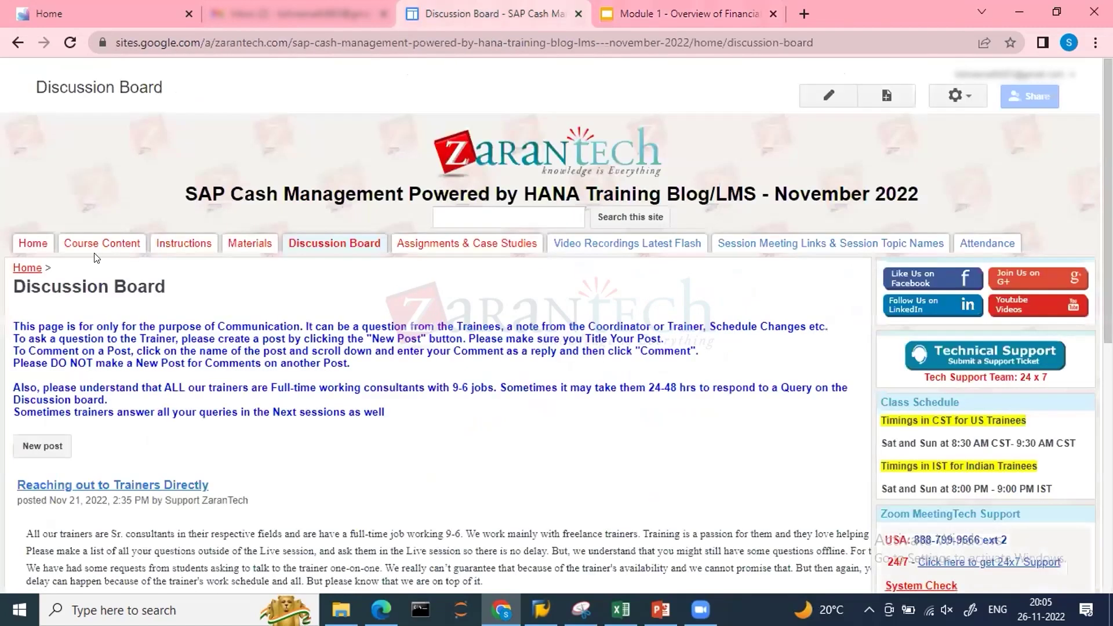
pyautogui.click(85, 242)
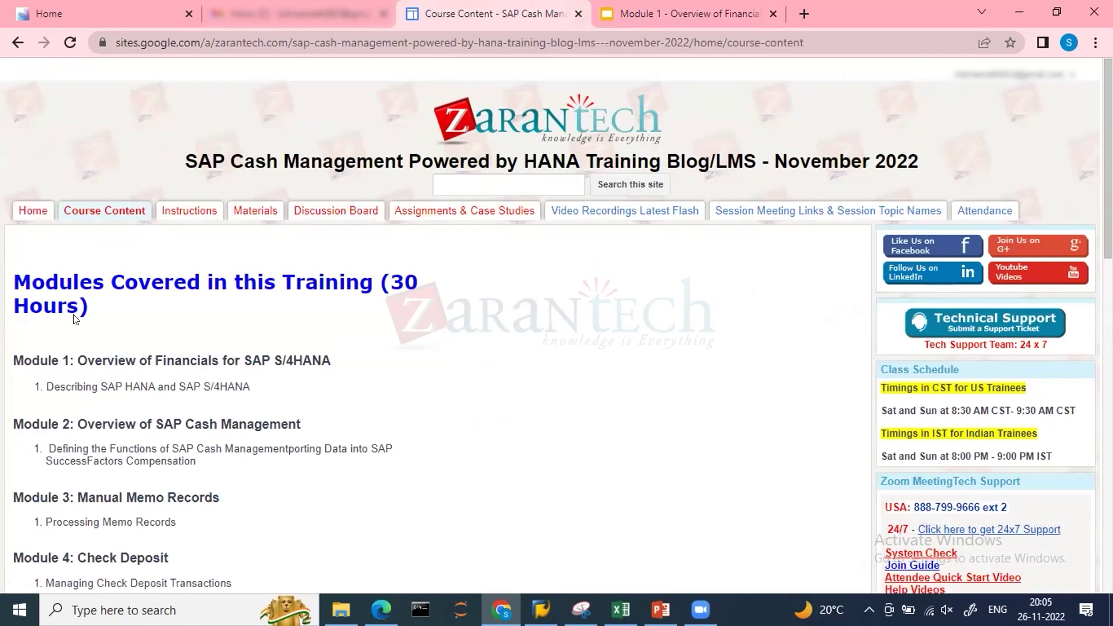
pyautogui.moveTo(15, 359); pyautogui.dragTo(163, 498)
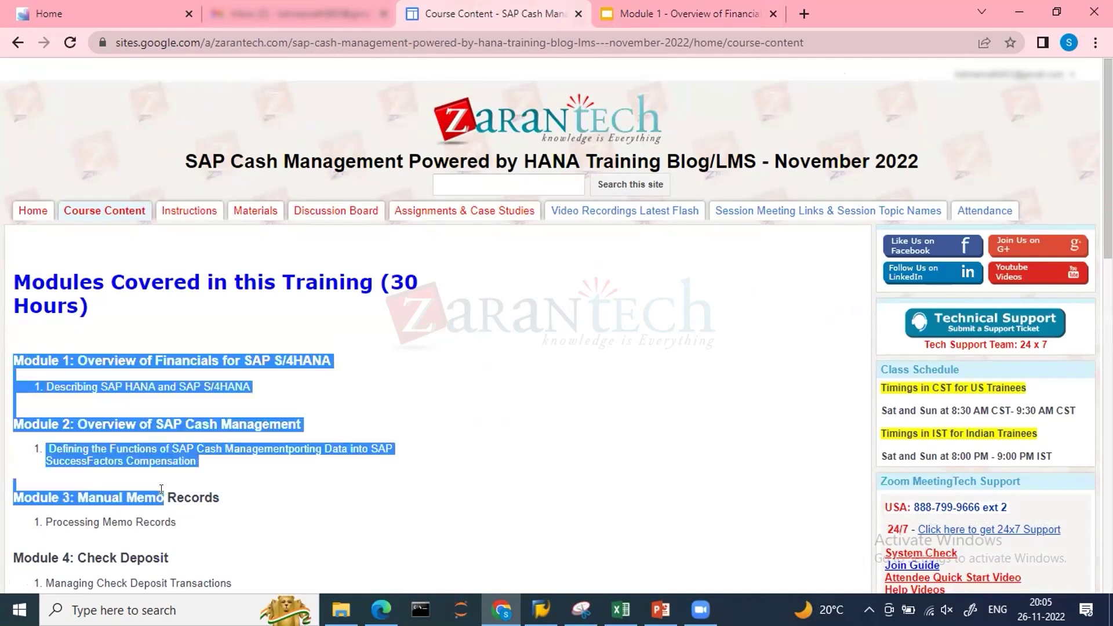
pyautogui.click(395, 490)
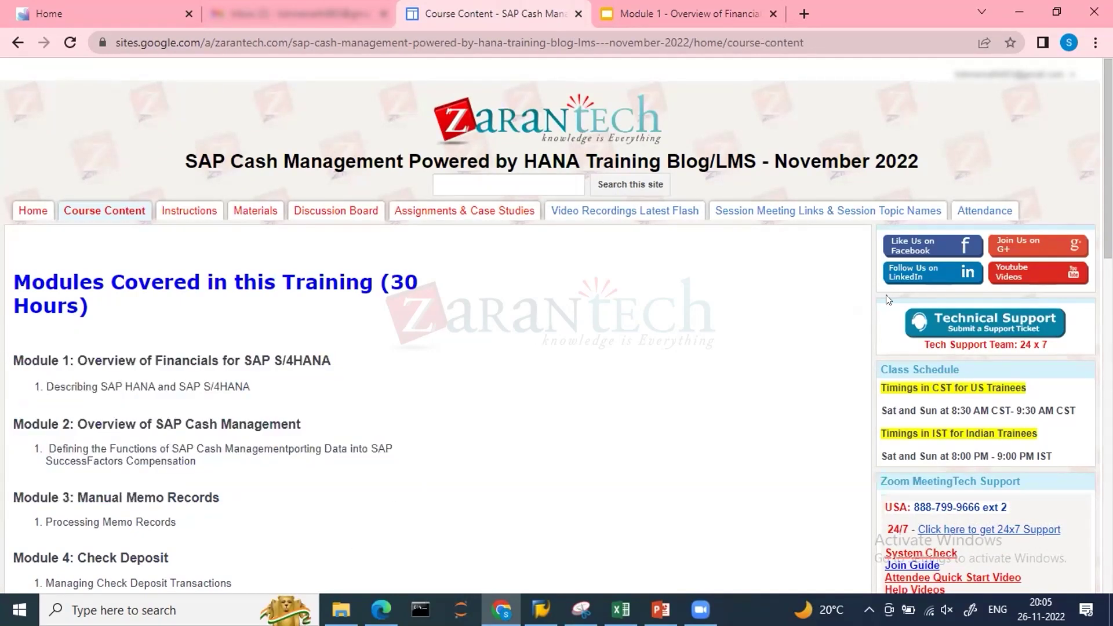
# Highlight the Module 1 title about Financials for SAP S/4HANA and the words Cash Management in the Module 2 title.
pyautogui.scroll(-1, 1089, 224)
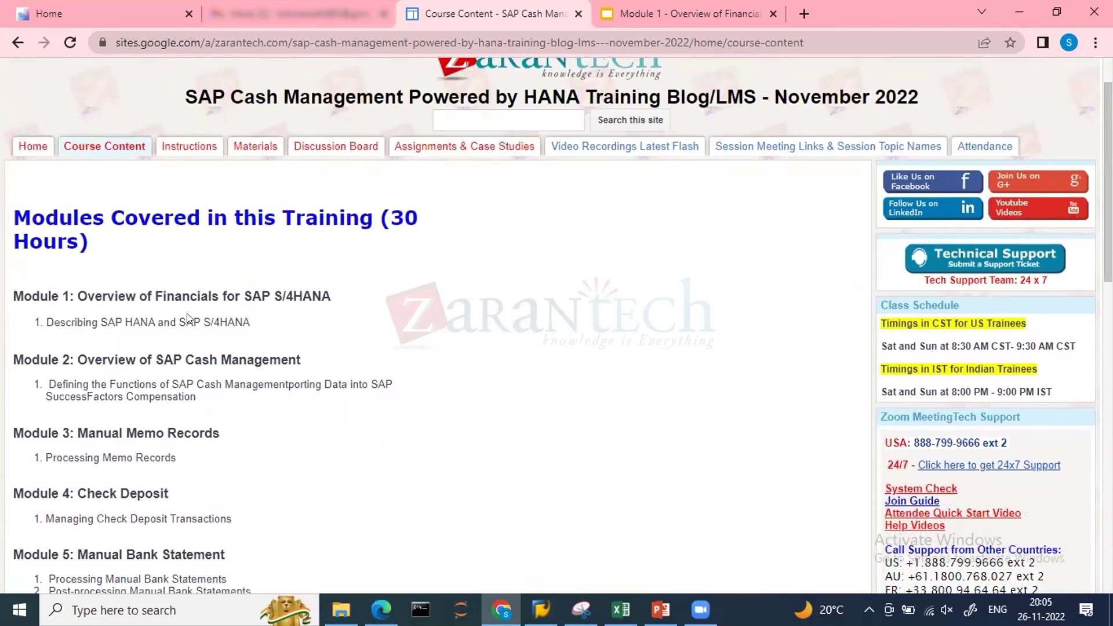
pyautogui.moveTo(101, 293); pyautogui.dragTo(366, 299)
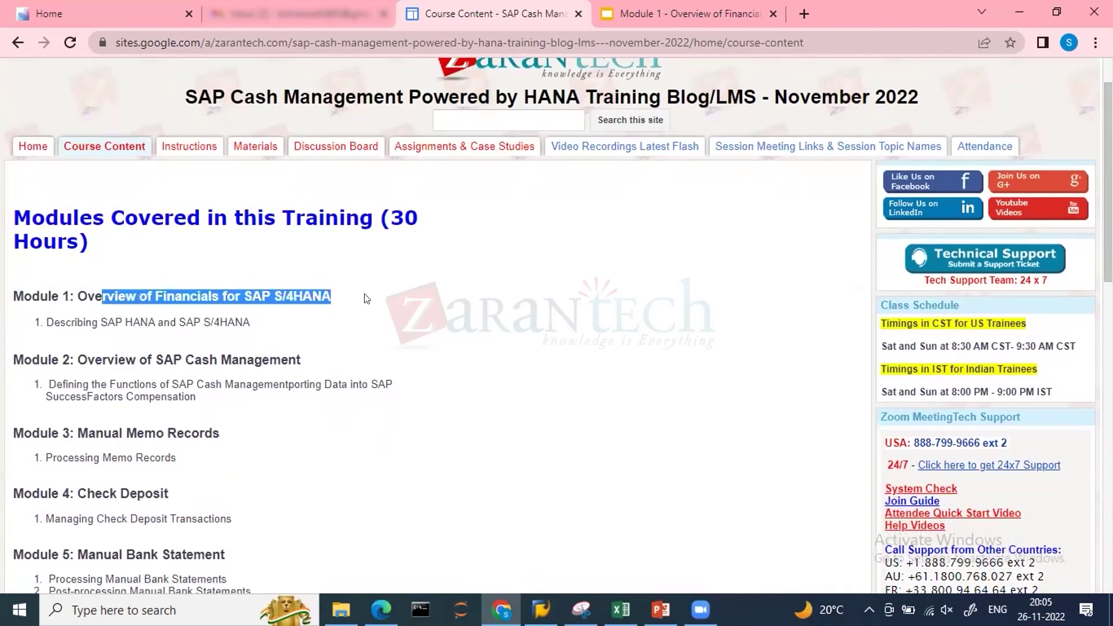
pyautogui.moveTo(179, 358); pyautogui.dragTo(319, 371)
pyautogui.click(318, 371)
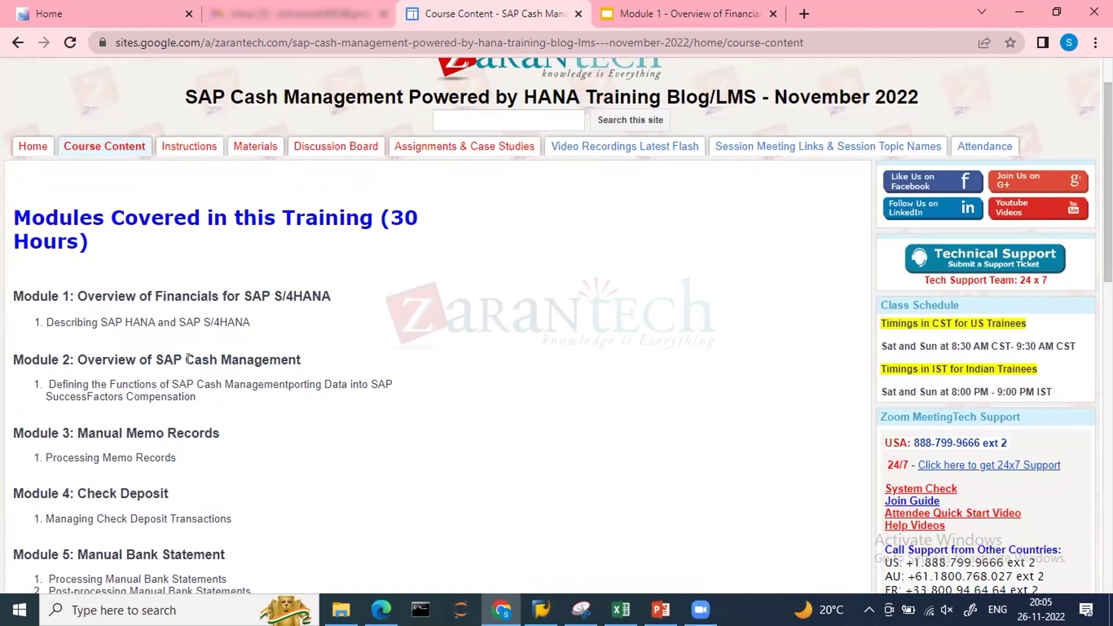
pyautogui.moveTo(186, 360); pyautogui.dragTo(329, 361)
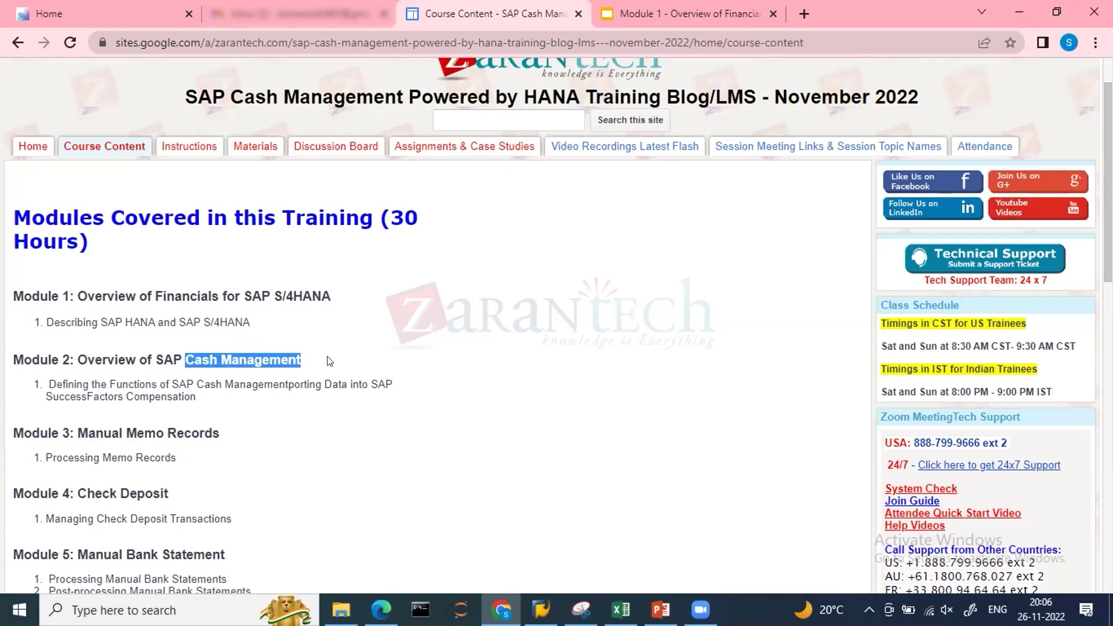
pyautogui.click(330, 361)
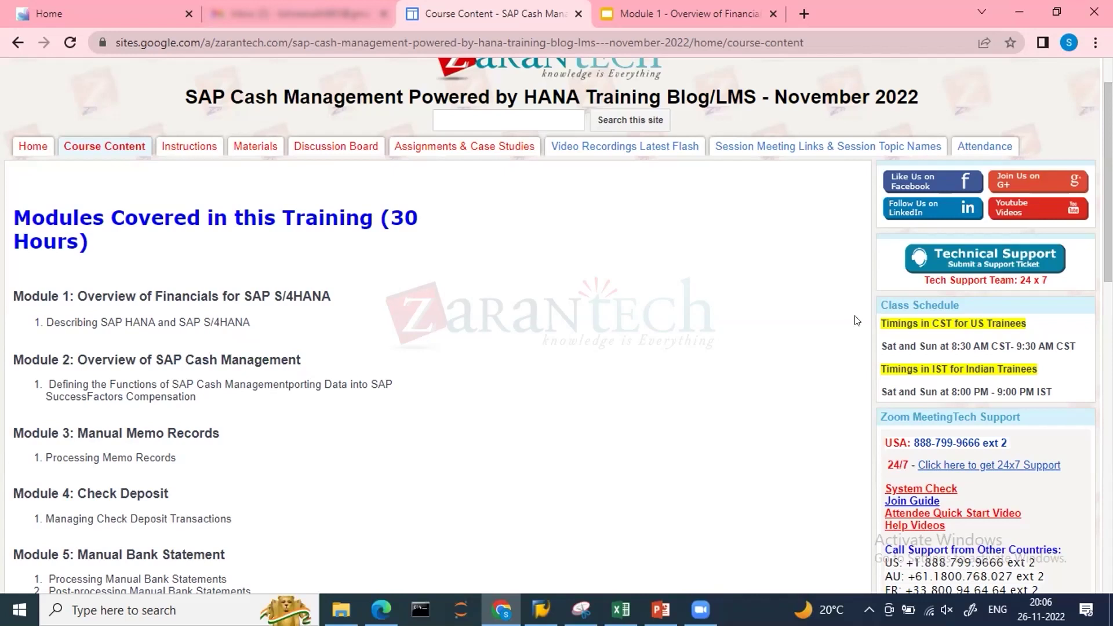
# Review the course modules down to Module 9, highlighting the titles Bank Account Management and Cash Operations.
pyautogui.scroll(-2, 556, 324)
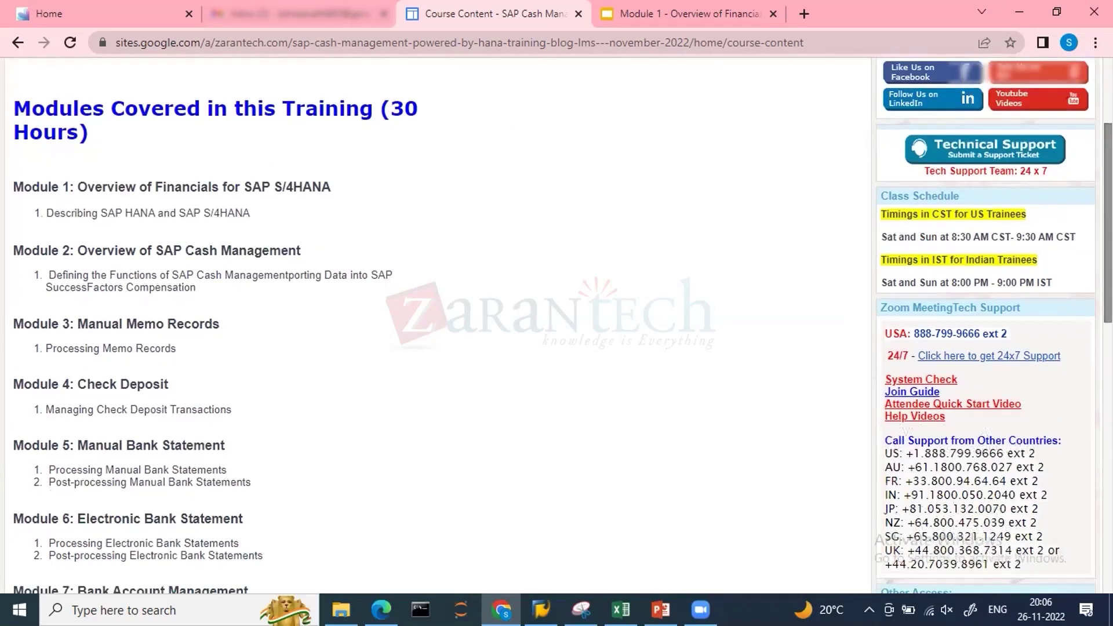
pyautogui.scroll(-2, 556, 325)
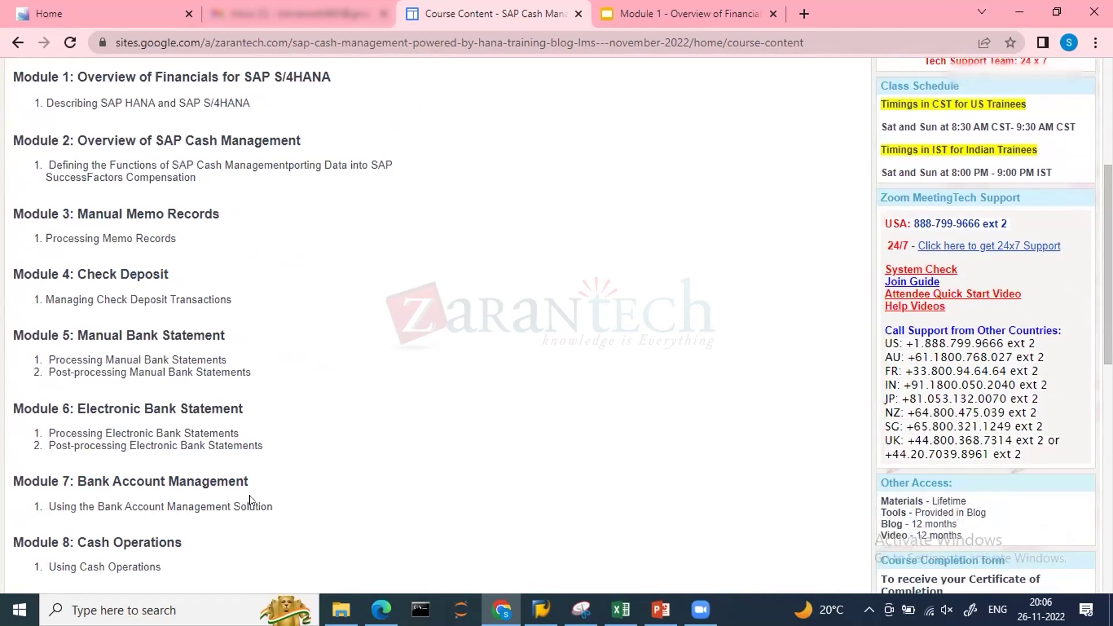
pyautogui.moveTo(74, 534); pyautogui.dragTo(216, 545)
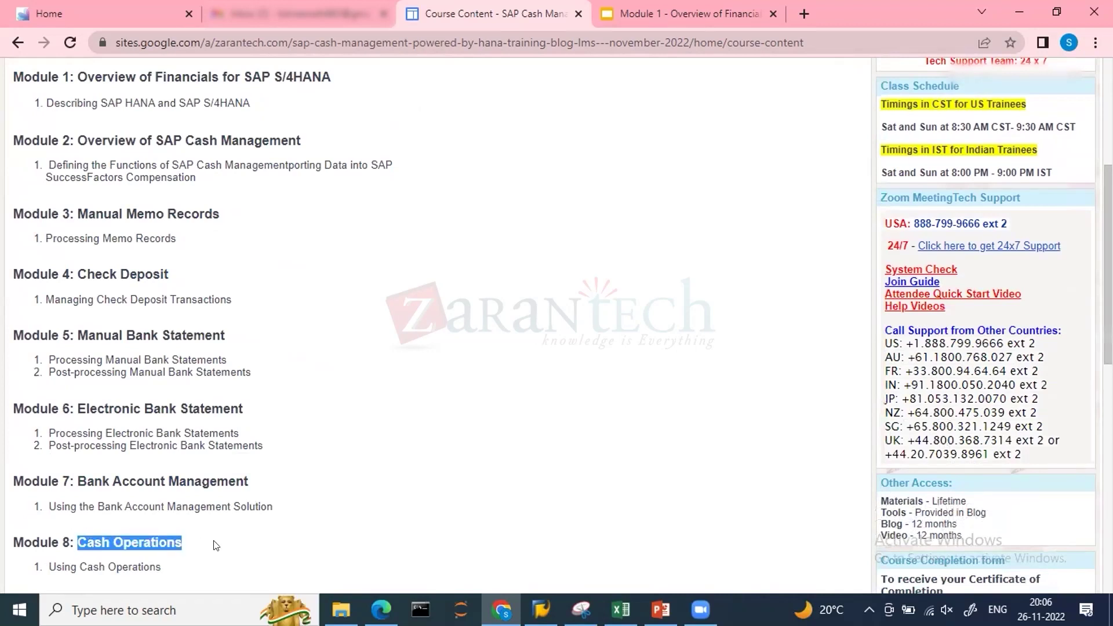
pyautogui.click(568, 527)
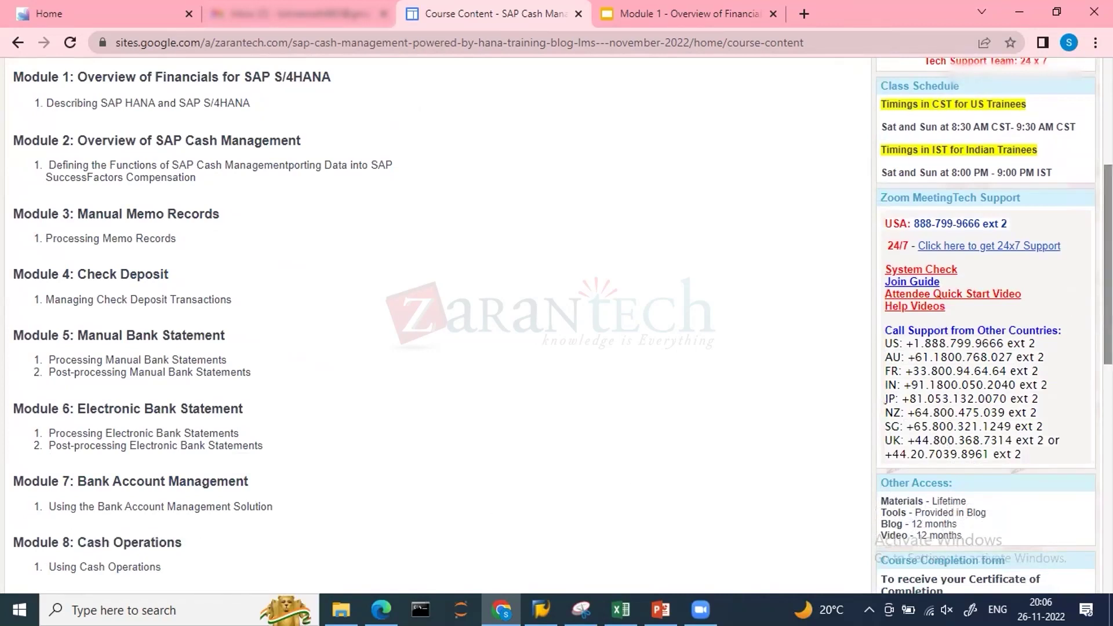
pyautogui.scroll(-3, 1108, 265)
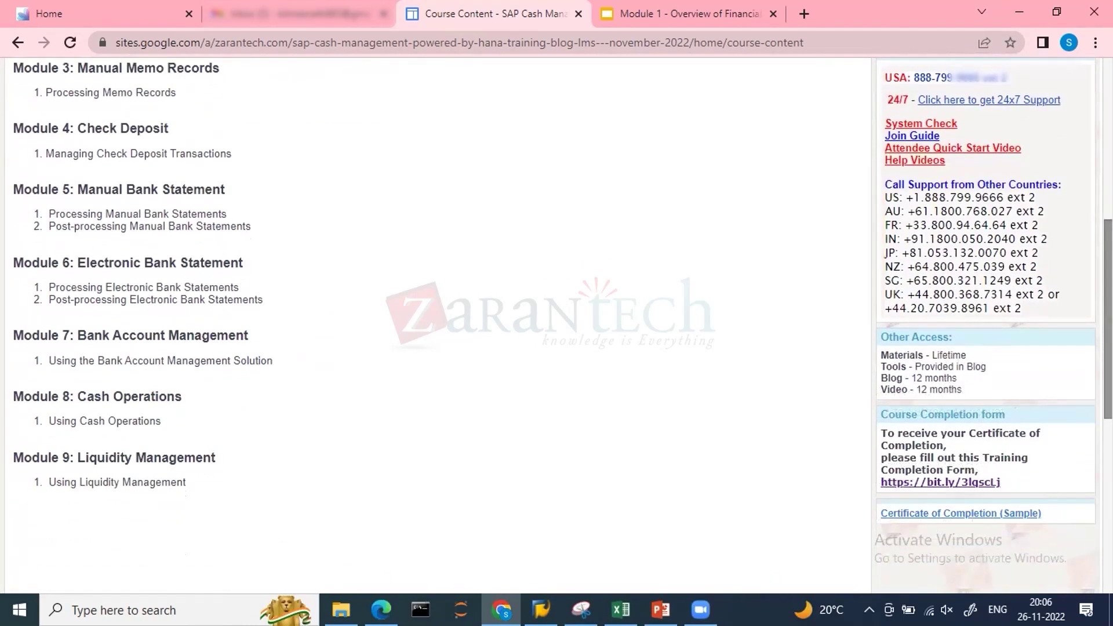
pyautogui.scroll(1, 1107, 265)
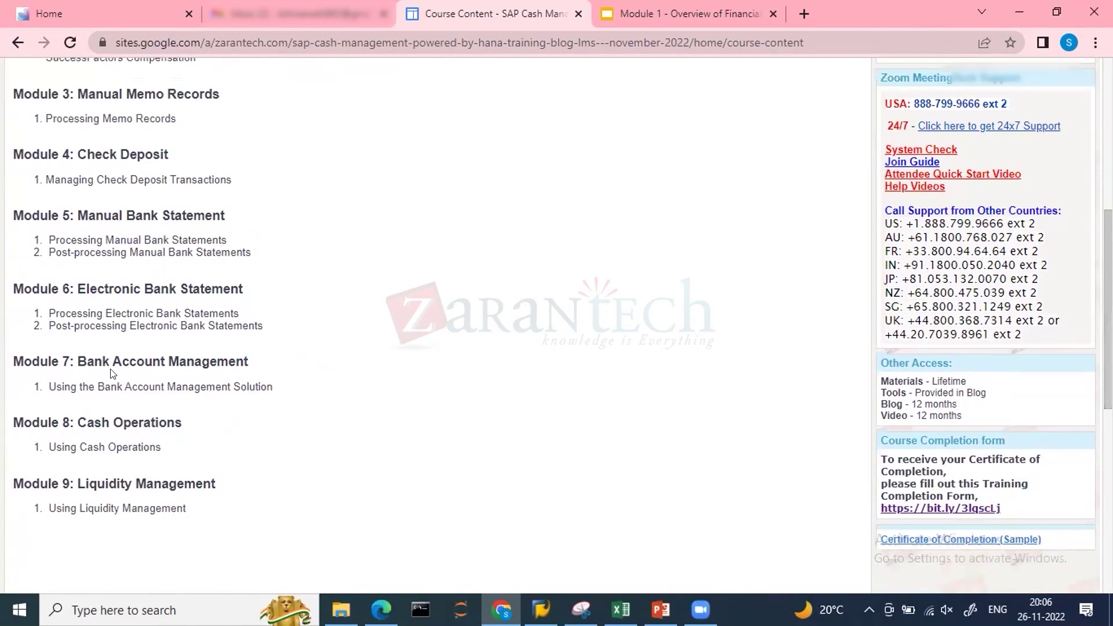
pyautogui.moveTo(78, 361); pyautogui.dragTo(322, 364)
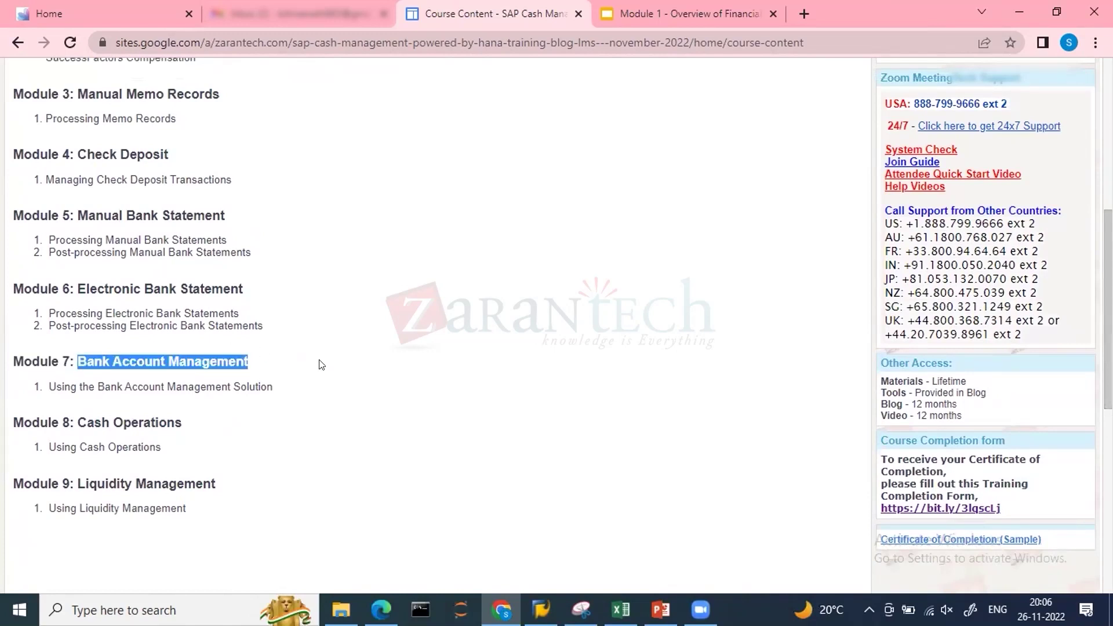
pyautogui.moveTo(74, 422); pyautogui.dragTo(241, 431)
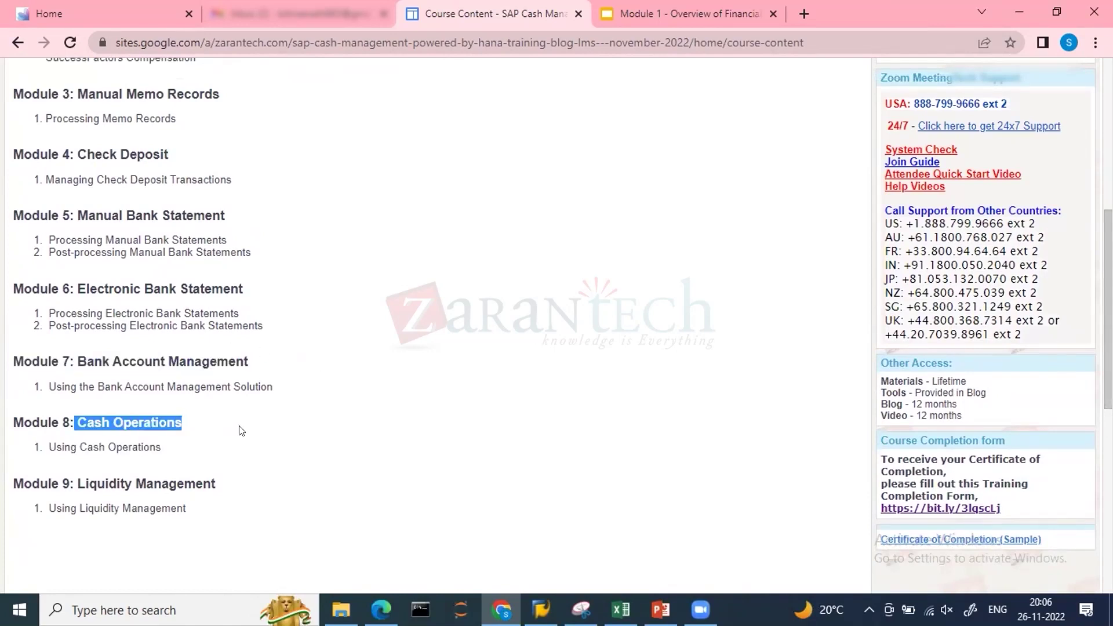
pyautogui.click(242, 431)
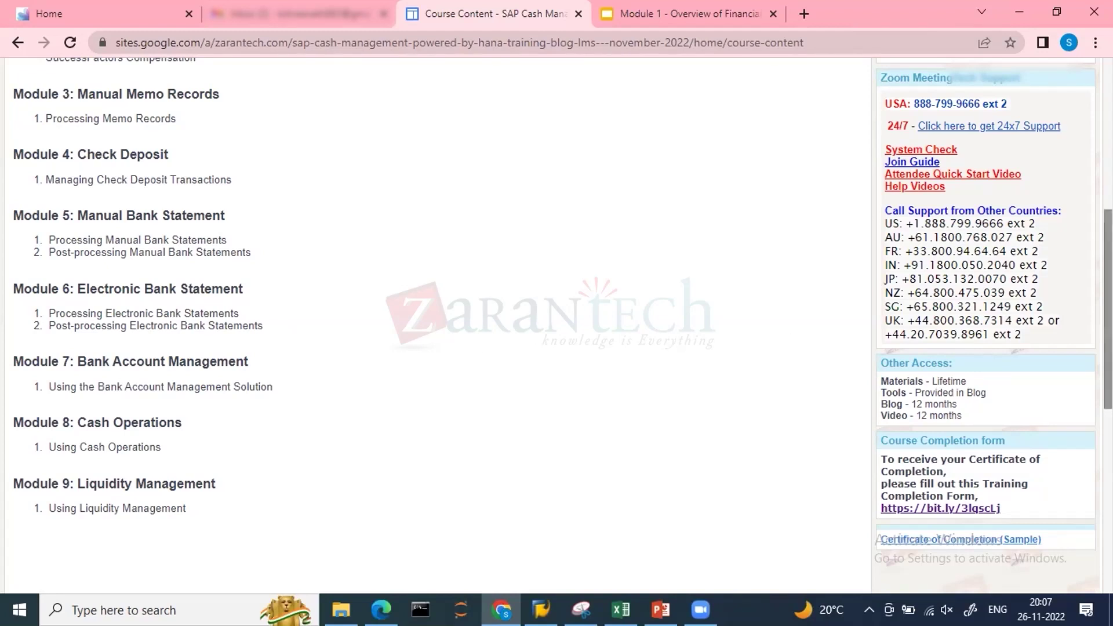
# Highlight the Module 6 title Electronic Bank Statement, and the Module 5 title Manual Bank Statement with its first topic.
pyautogui.scroll(1, 1108, 307)
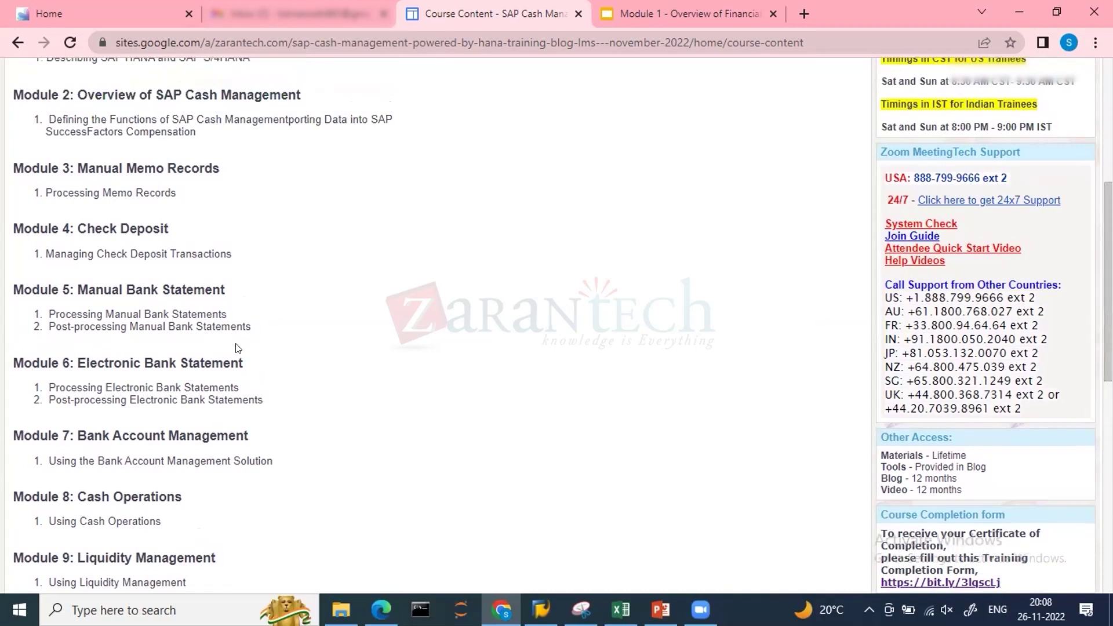
pyautogui.moveTo(86, 359); pyautogui.dragTo(301, 356)
pyautogui.click(301, 355)
pyautogui.moveTo(243, 364); pyautogui.dragTo(72, 359)
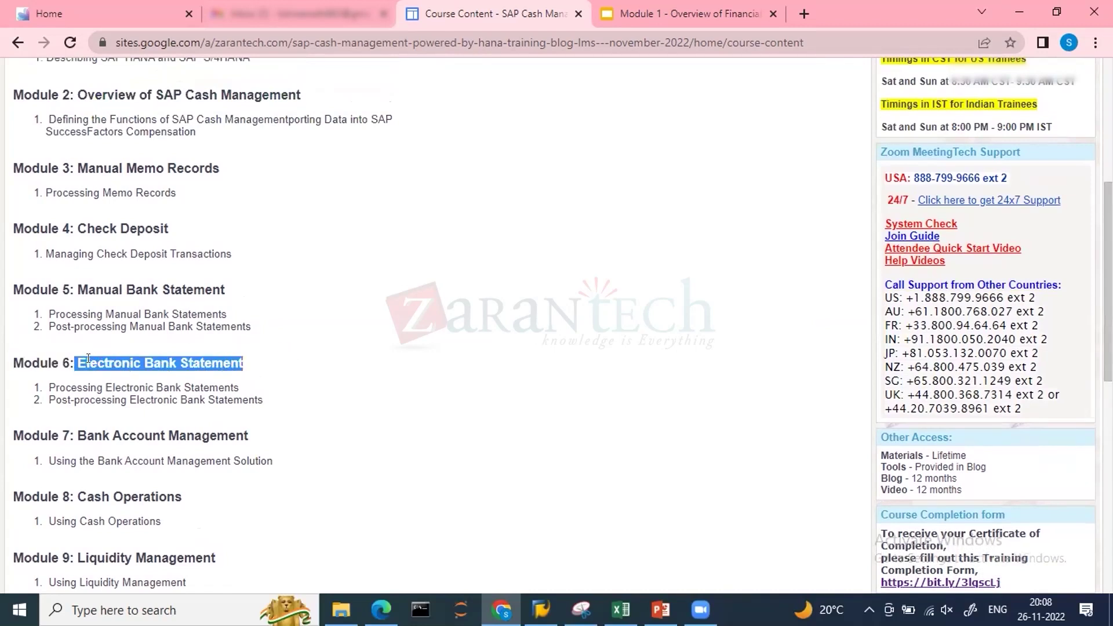
pyautogui.click(87, 358)
pyautogui.moveTo(79, 283); pyautogui.dragTo(283, 308)
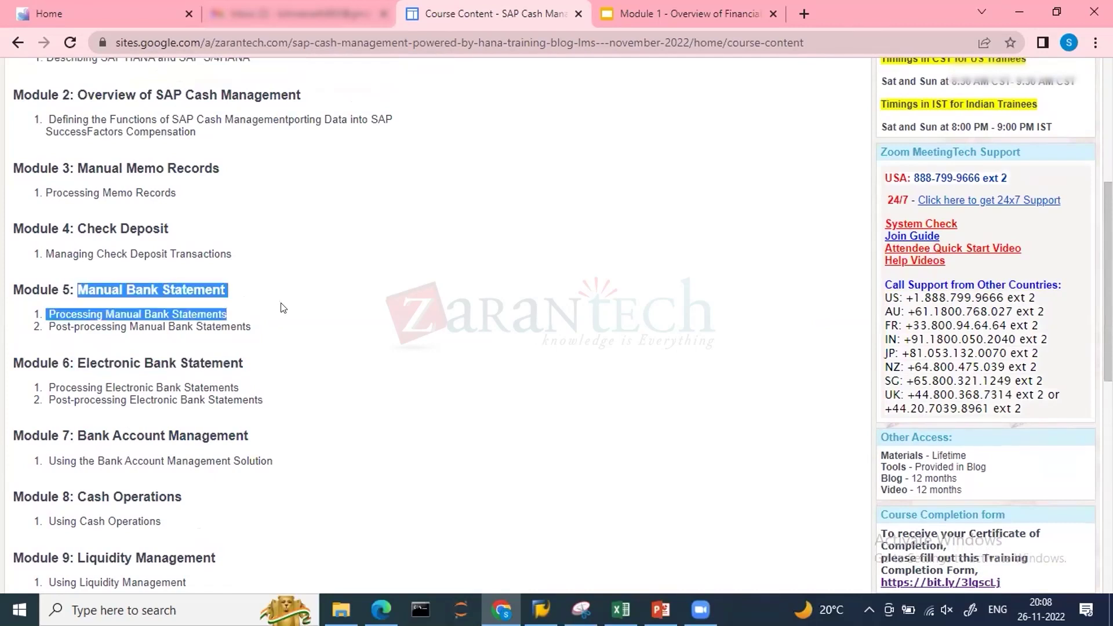
pyautogui.click(283, 308)
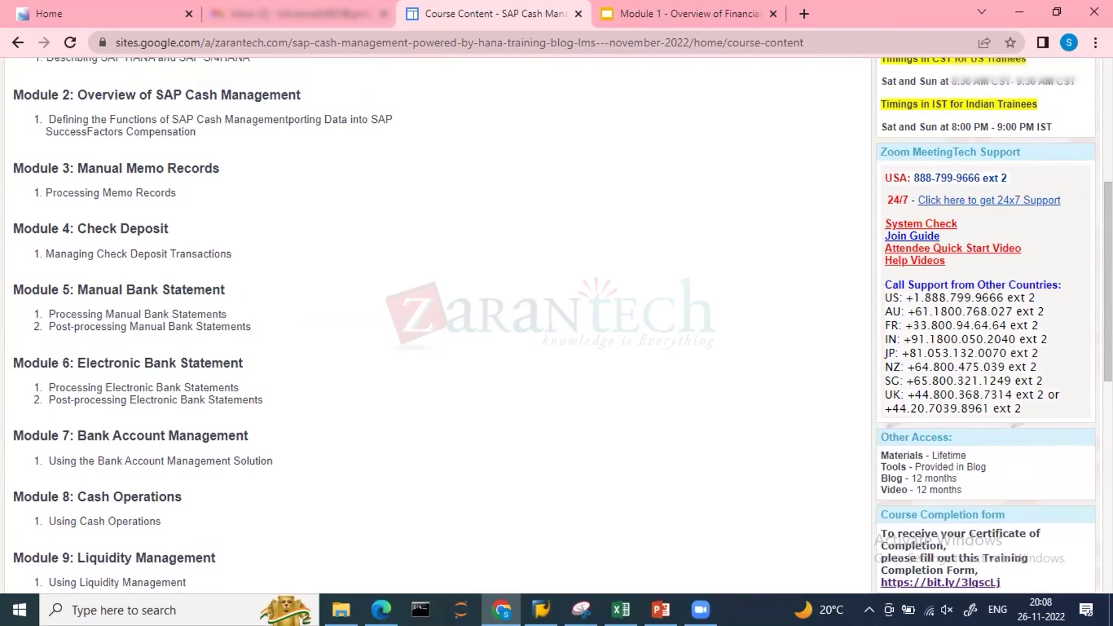
# Go over the module list again from its beginning and highlight the Module 6 title and its processing and post-processing topics.
pyautogui.scroll(5, 434, 325)
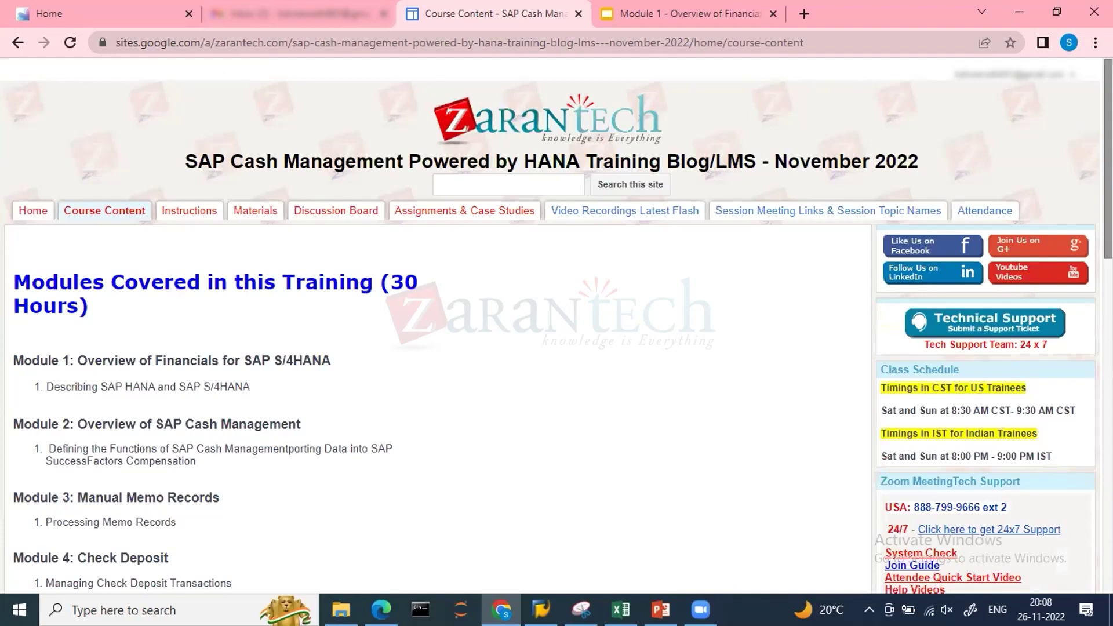
pyautogui.scroll(-1, 557, 325)
pyautogui.scroll(-3, 501, 495)
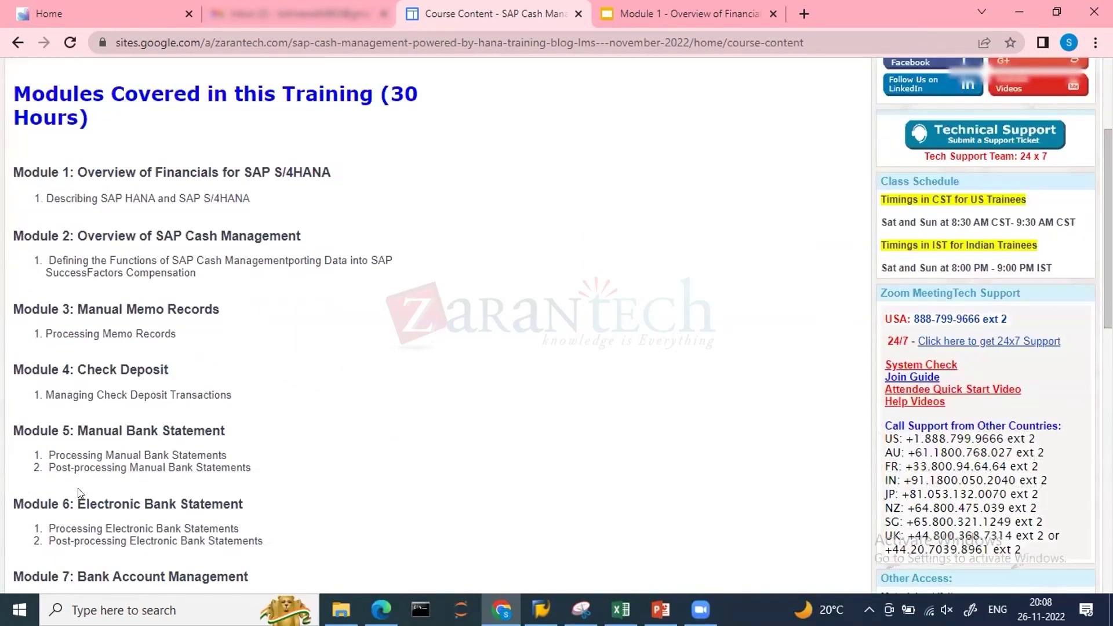
pyautogui.moveTo(77, 504); pyautogui.dragTo(316, 506)
pyautogui.moveTo(266, 541); pyautogui.dragTo(32, 527)
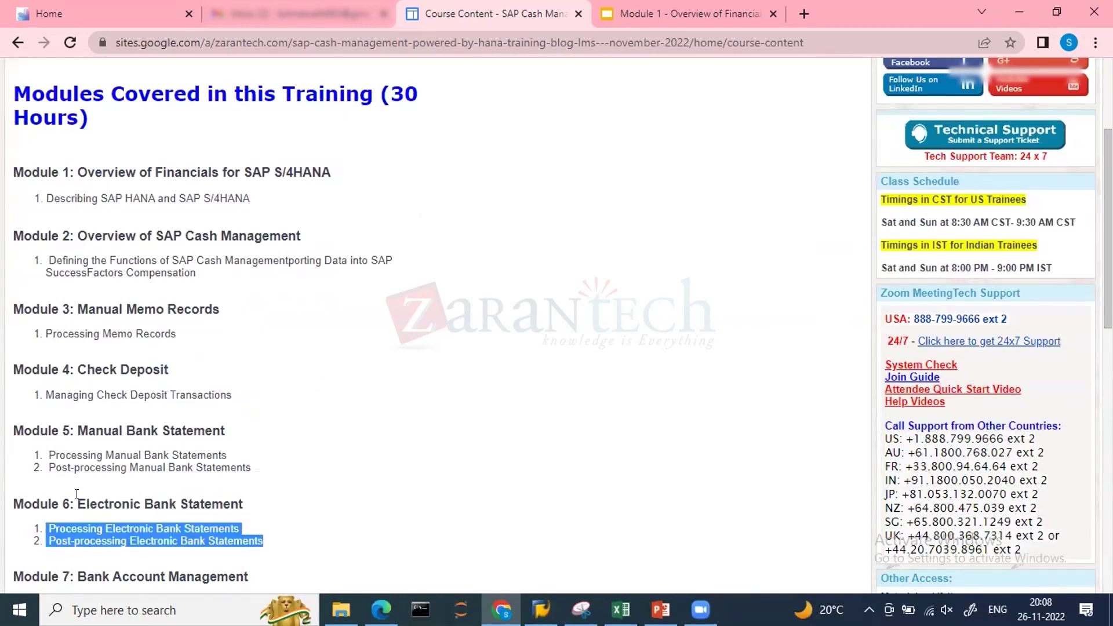
pyautogui.moveTo(76, 495); pyautogui.dragTo(263, 493)
pyautogui.keyDown('shift'); pyautogui.click(262, 505); pyautogui.keyUp('shift')
pyautogui.click(264, 507)
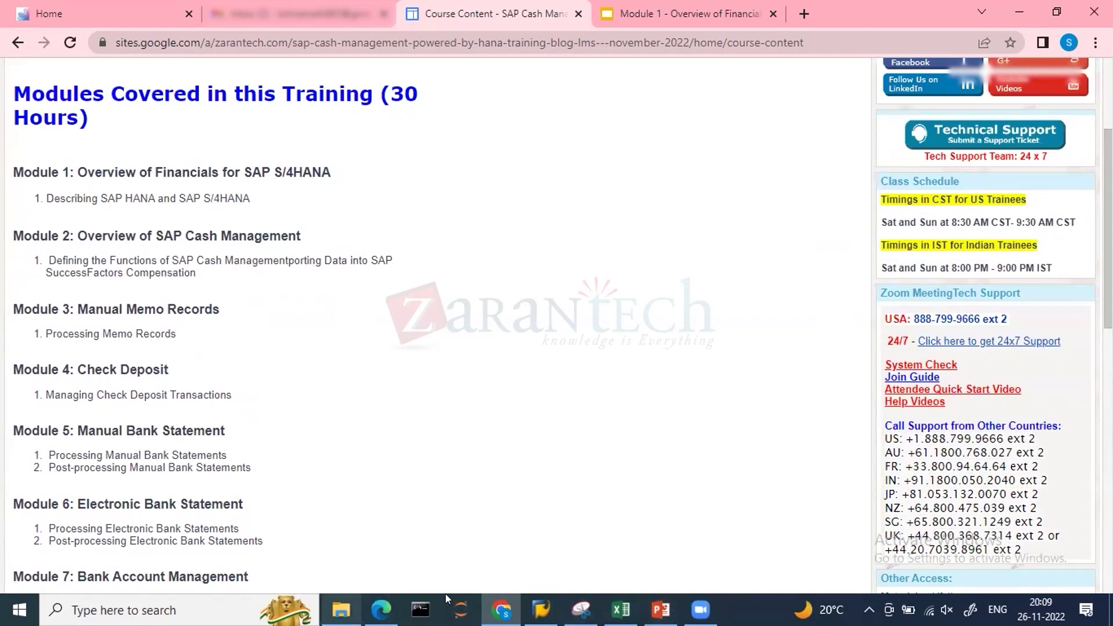
# Switch to the SAP Fiori launchpad, look through the bank accounting and cash management catalogs under All My Apps, and close the list.
pyautogui.click(118, 14)
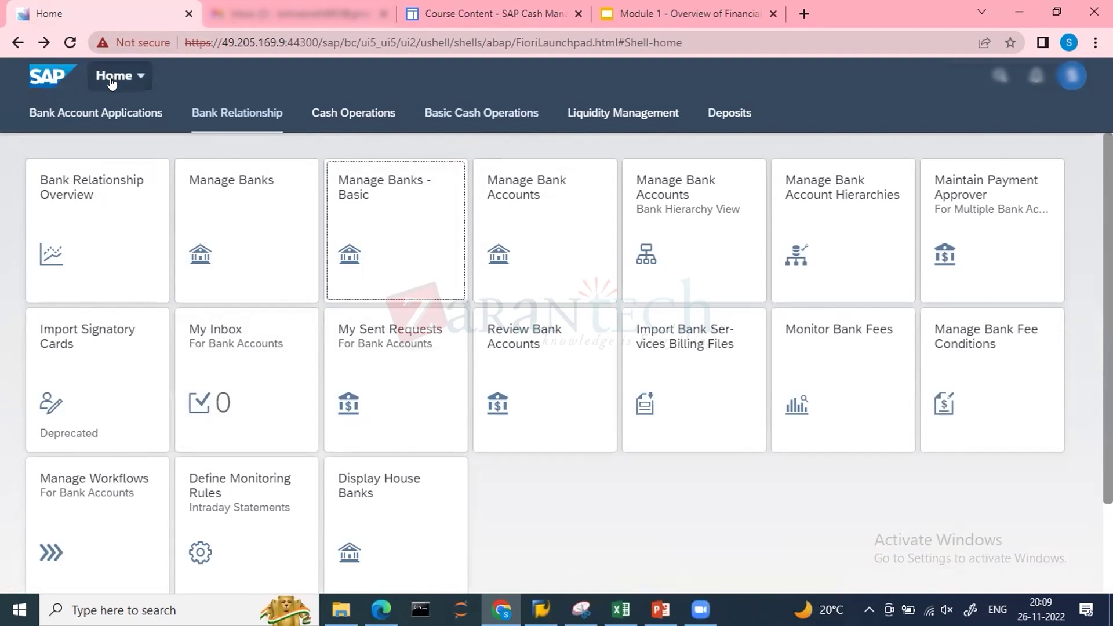
pyautogui.click(138, 77)
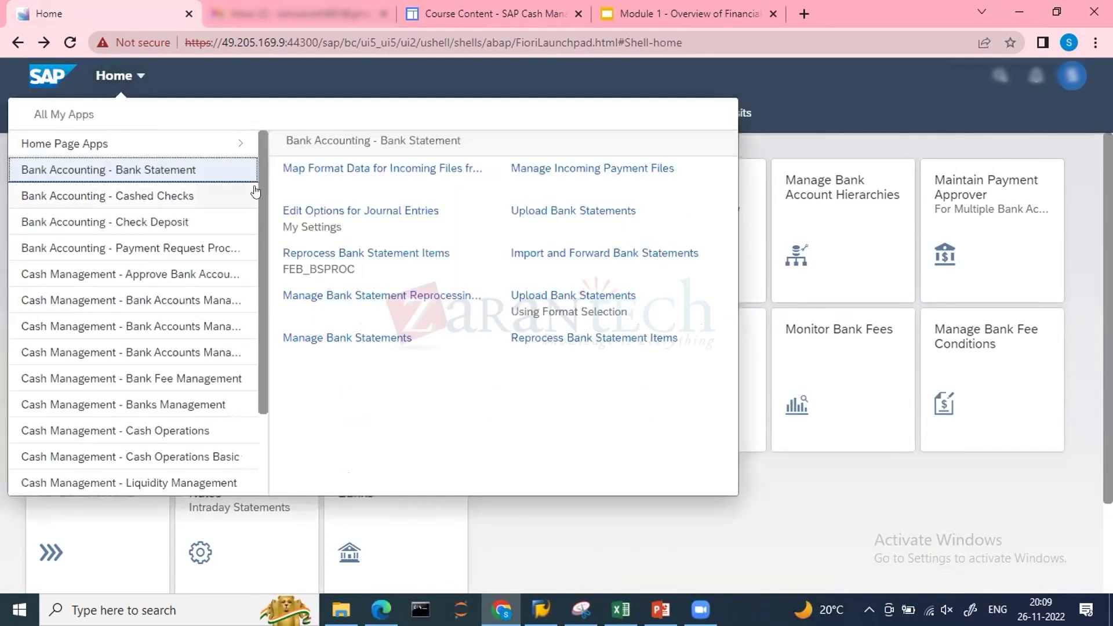
pyautogui.moveTo(262, 225); pyautogui.dragTo(264, 300)
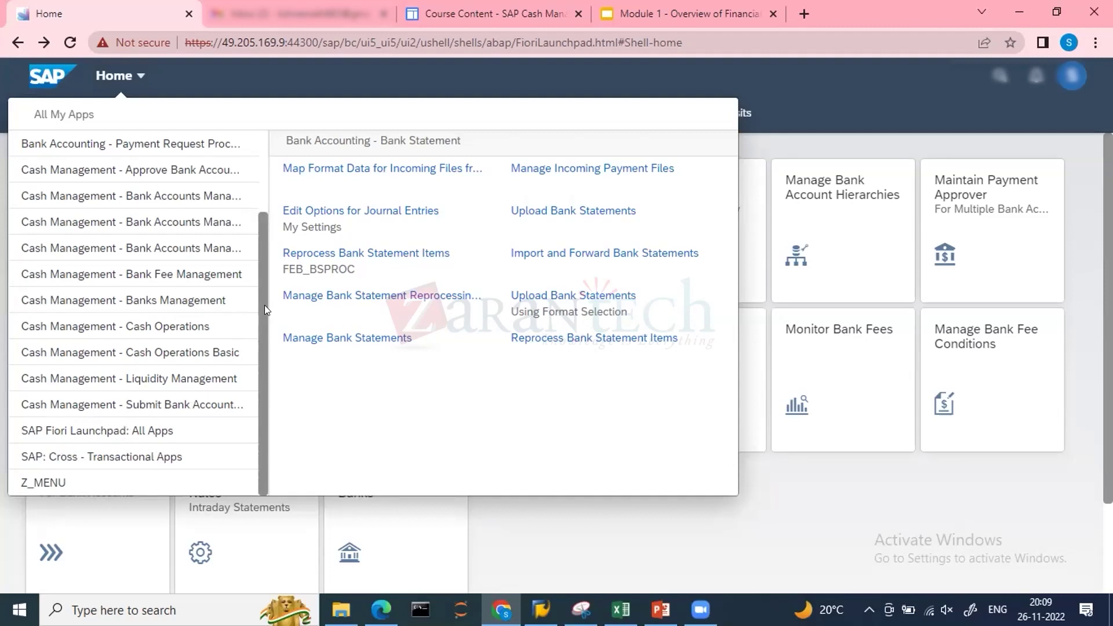
pyautogui.moveTo(265, 329); pyautogui.dragTo(255, 223)
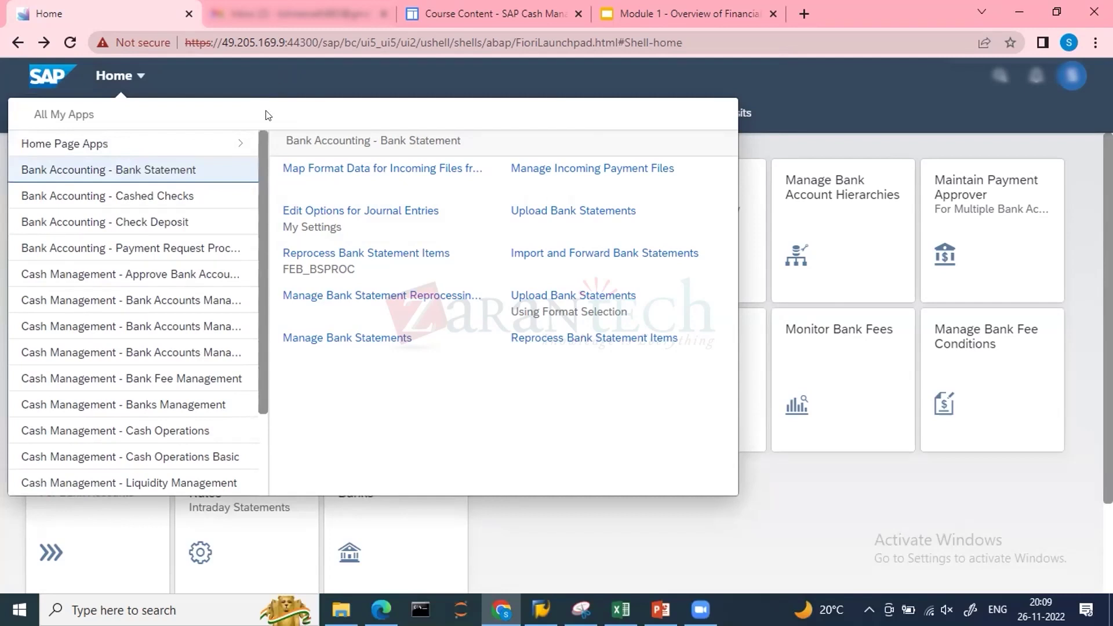
pyautogui.scroll(-2, 259, 169)
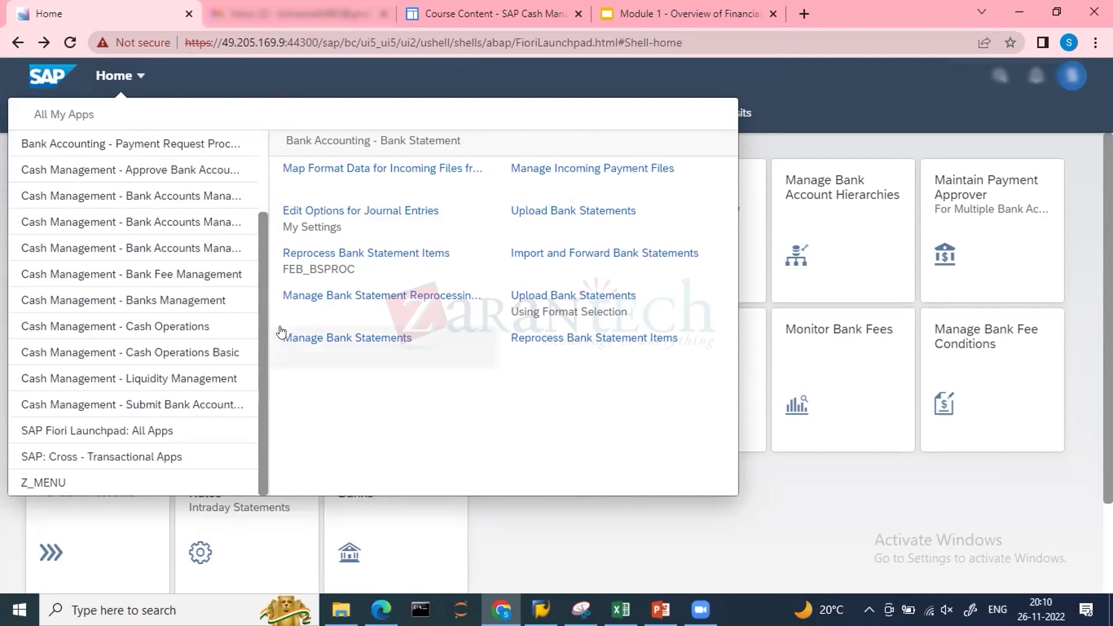
pyautogui.scroll(2, 255, 328)
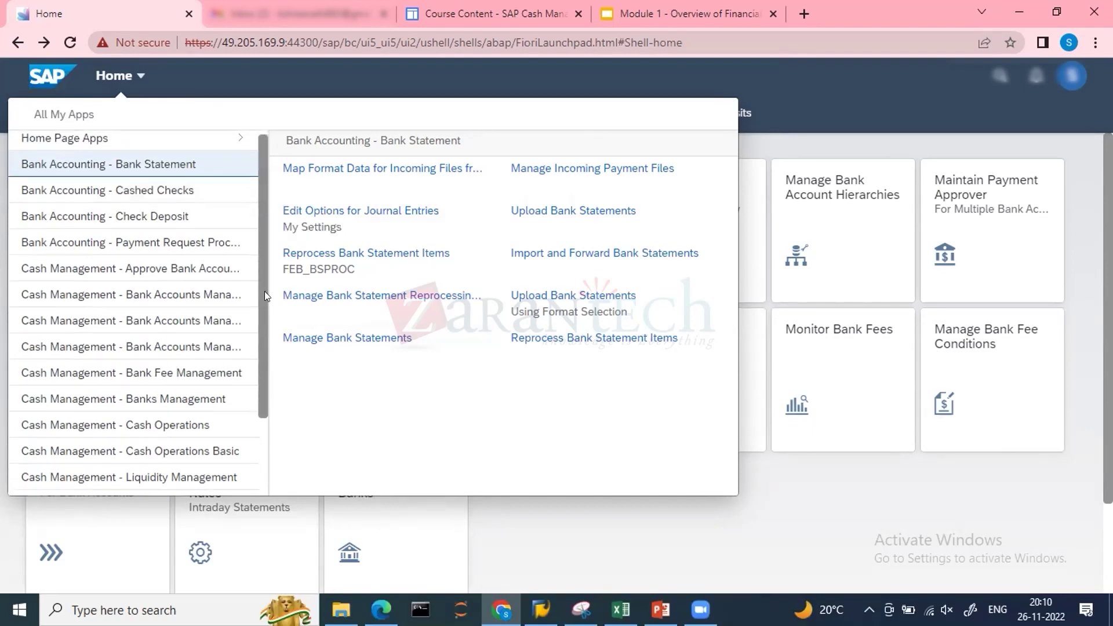
pyautogui.scroll(-2, 264, 291)
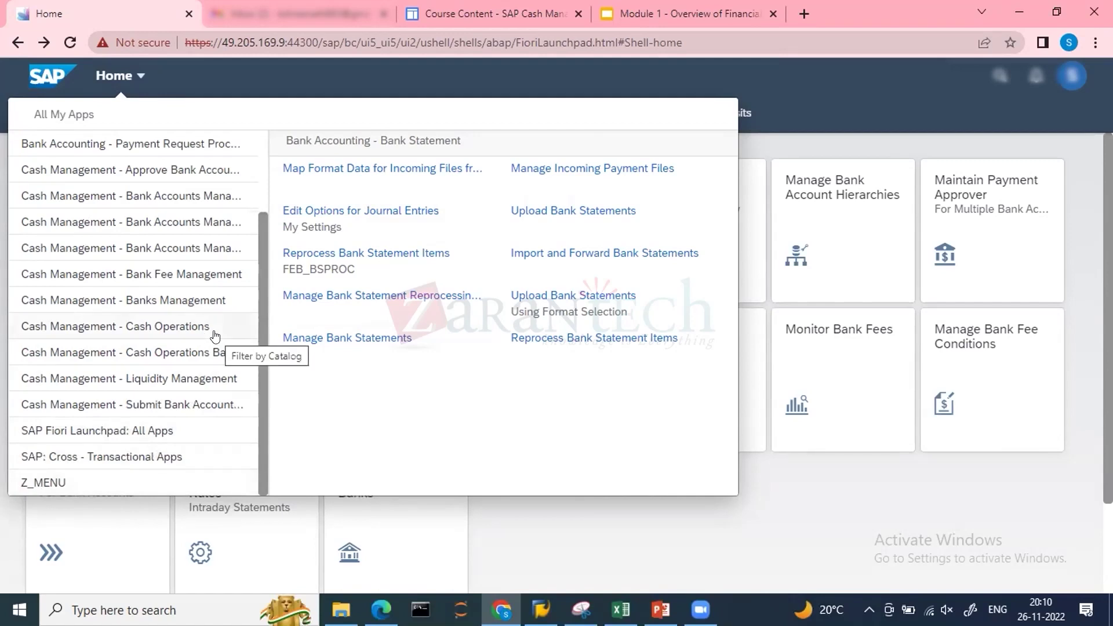
pyautogui.scroll(2, 260, 227)
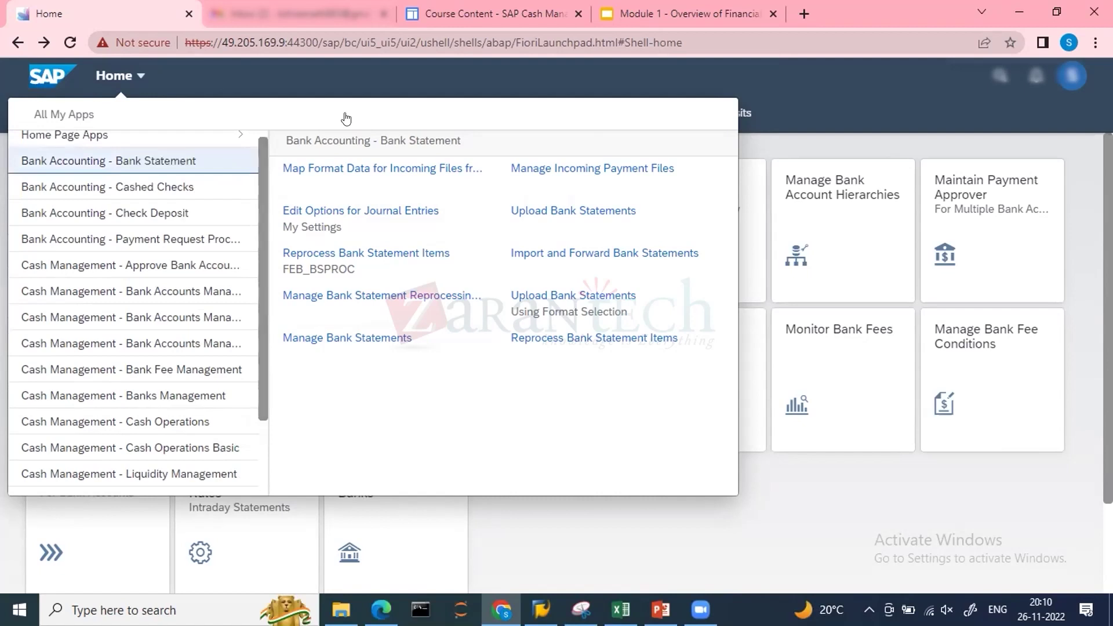
pyautogui.press('Escape')
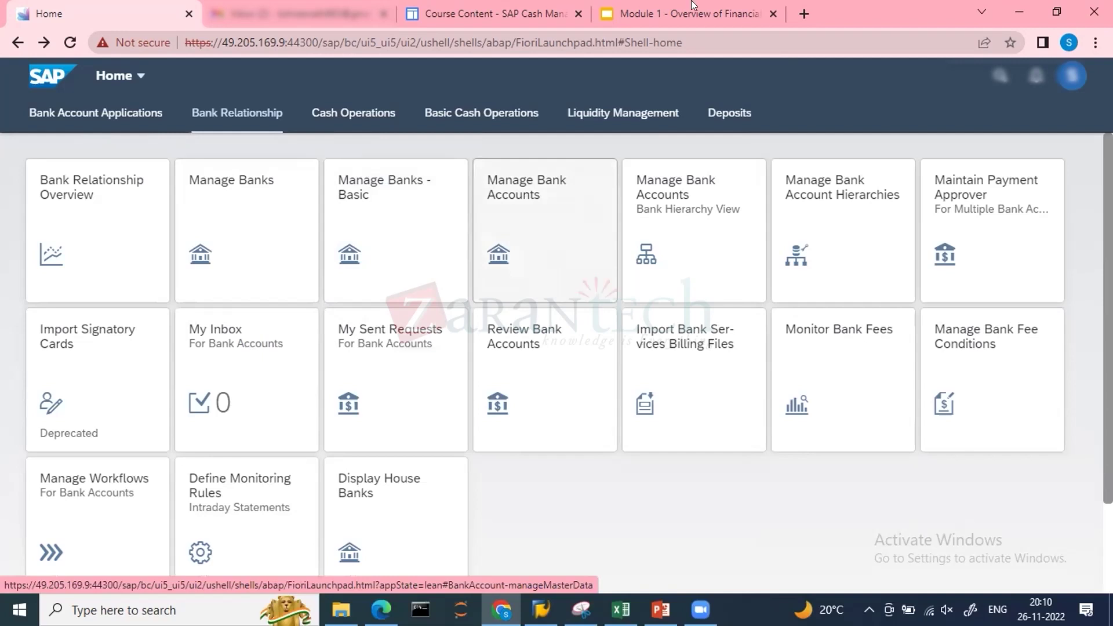
# Look through the course module list on the Course Content page from Module 1 down to Module 9 and back to its beginning.
pyautogui.hotkey('ctrl', '4')
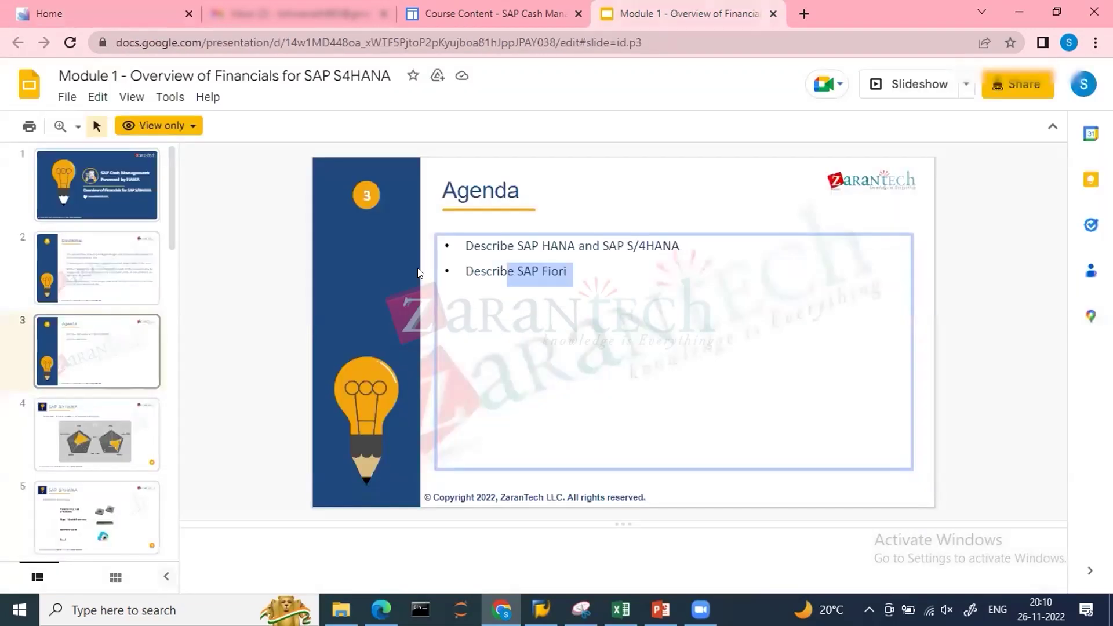
pyautogui.click(462, 13)
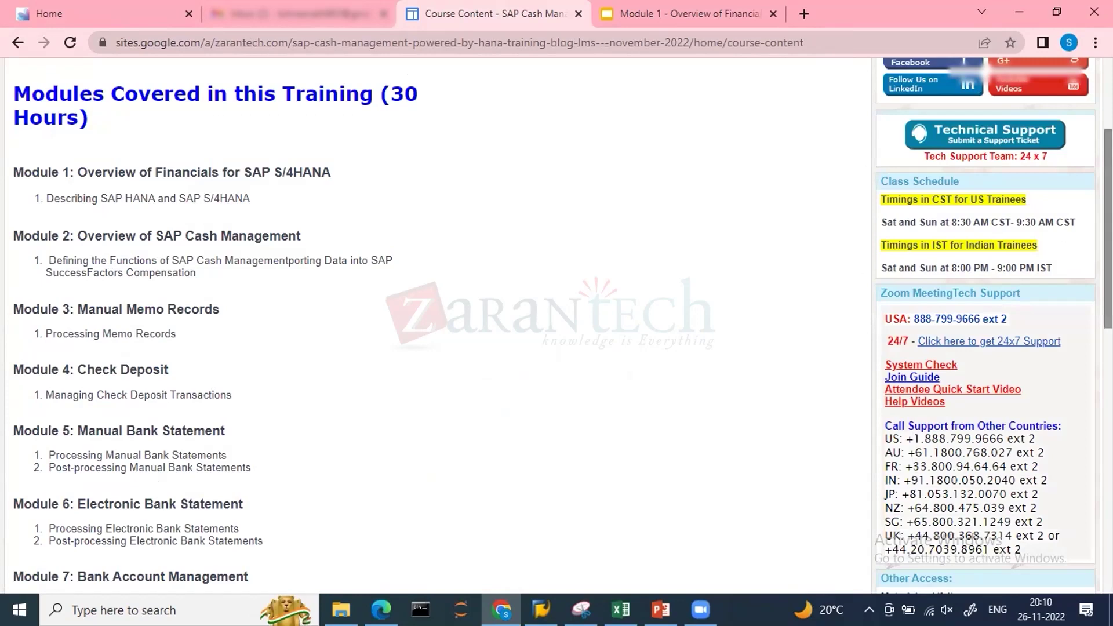
pyautogui.scroll(-3, 557, 325)
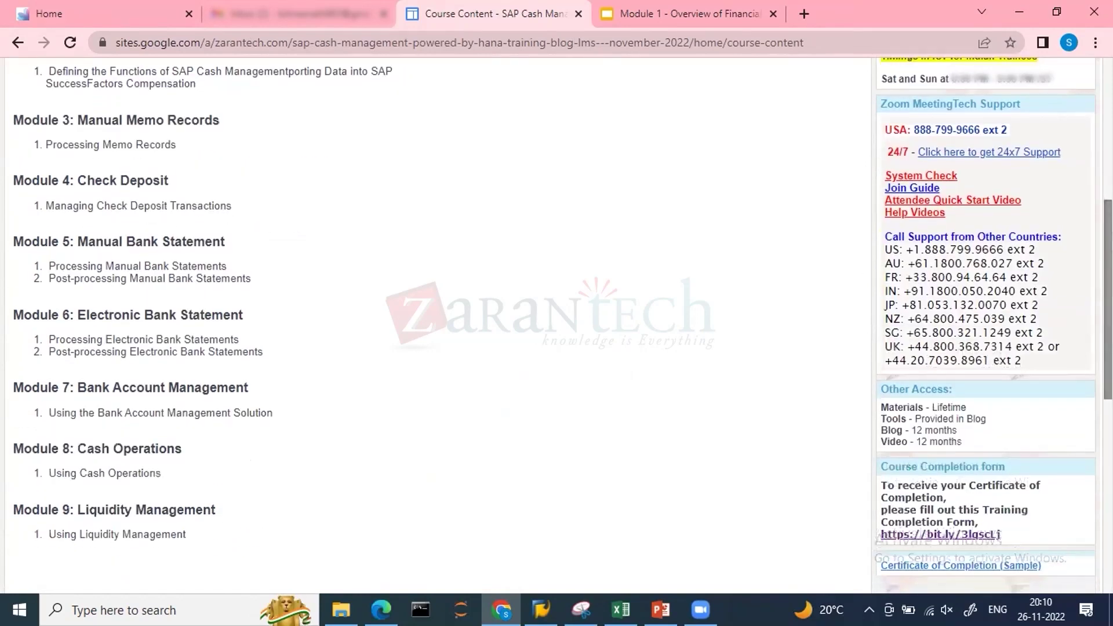
pyautogui.scroll(-2, 557, 325)
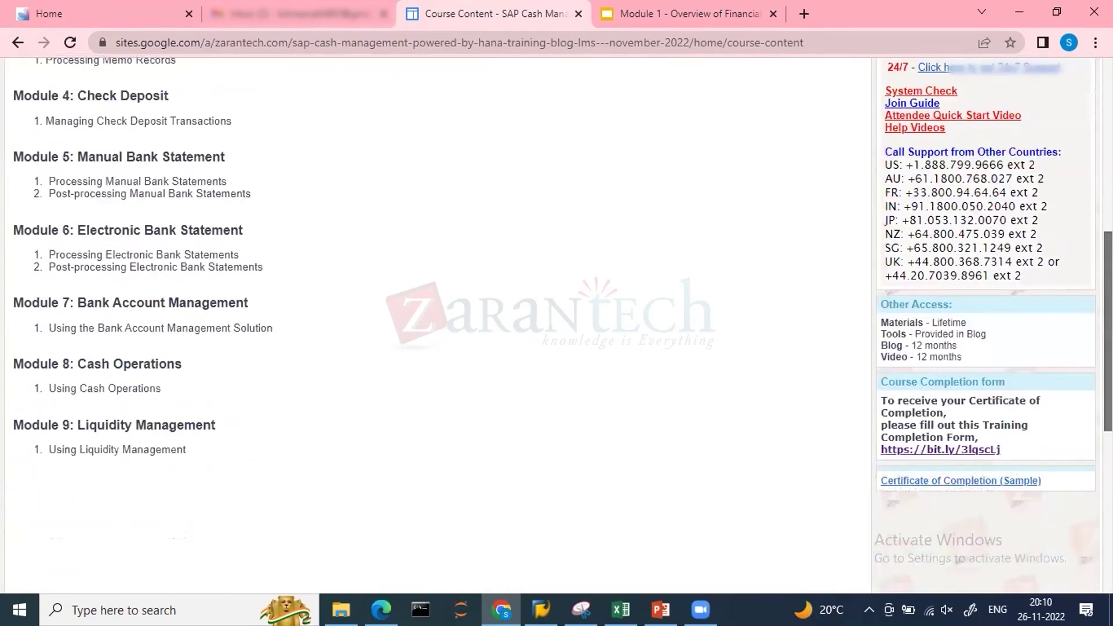
pyautogui.scroll(1, 557, 325)
pyautogui.scroll(7, 556, 324)
pyautogui.scroll(-2, 556, 325)
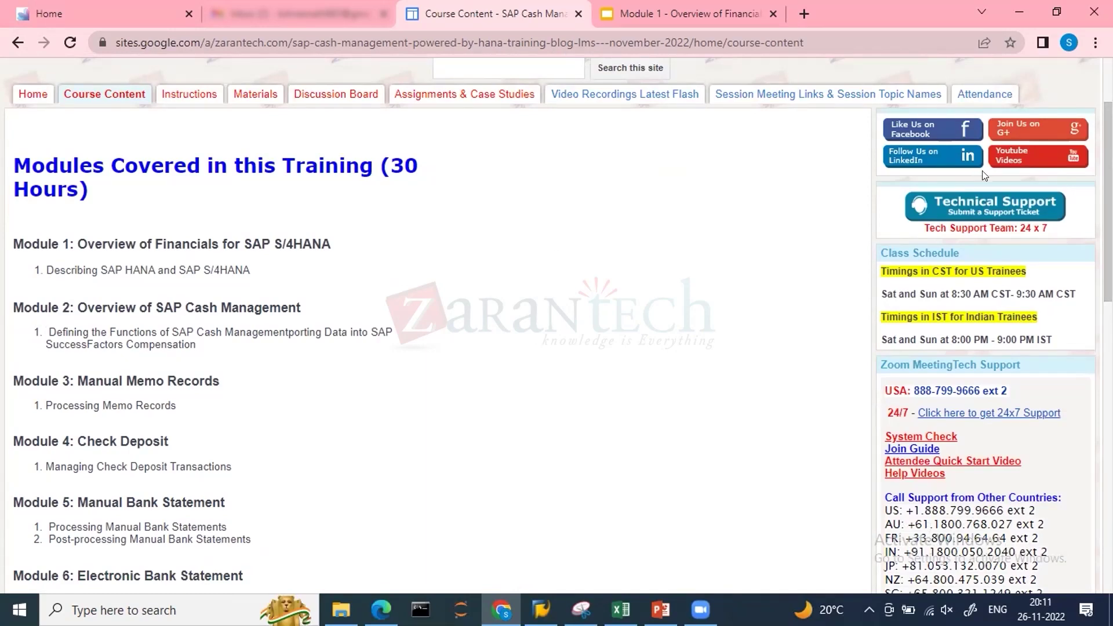
pyautogui.scroll(-3, 556, 325)
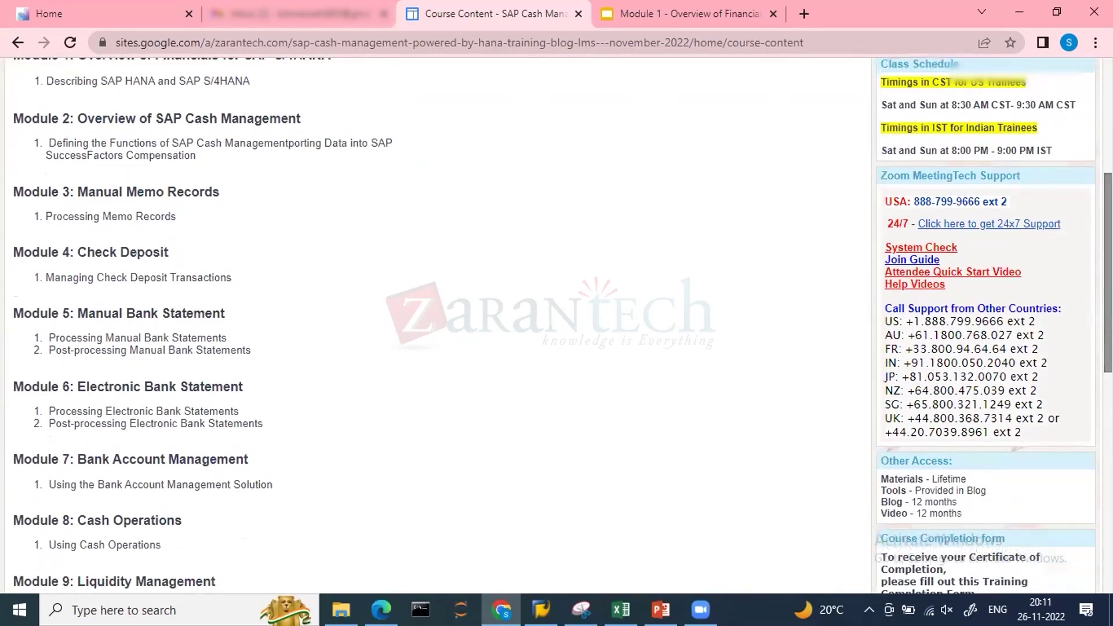
pyautogui.scroll(5, 787, 109)
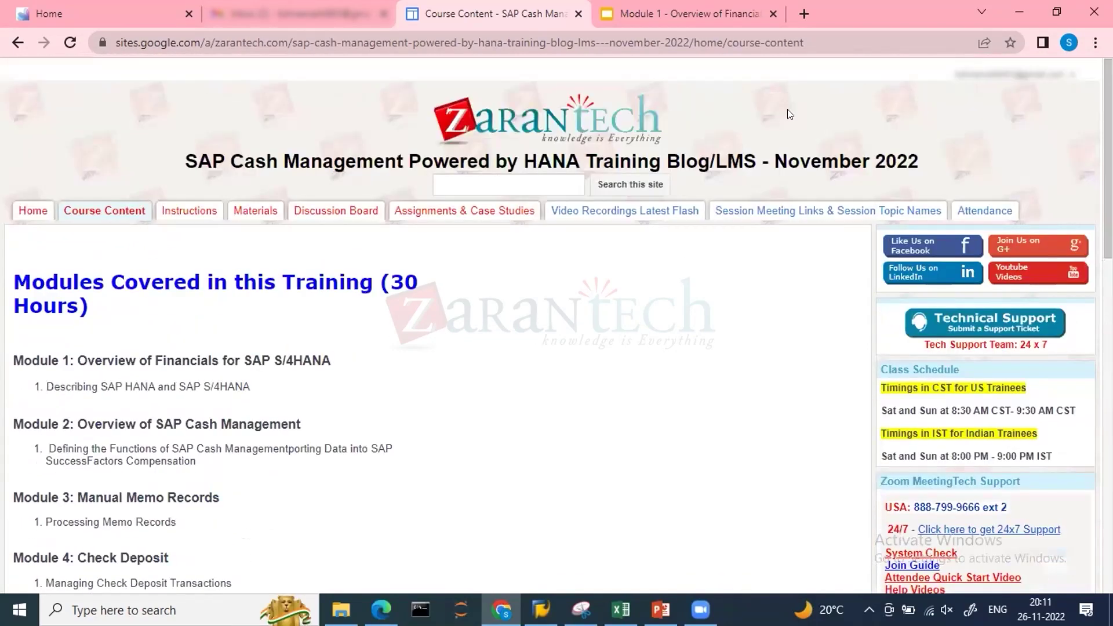
# Switch to the Module 1 presentation and show slide 4 on the broad-and-deep trade-off and slide 5 on advances in technology.
pyautogui.click(670, 7)
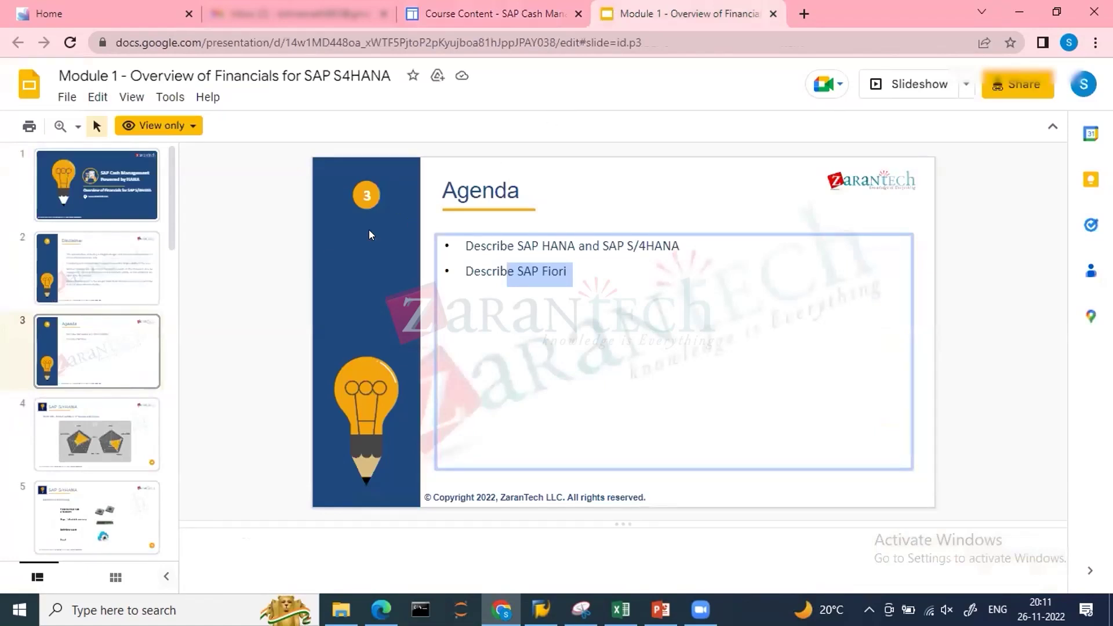
pyautogui.click(106, 442)
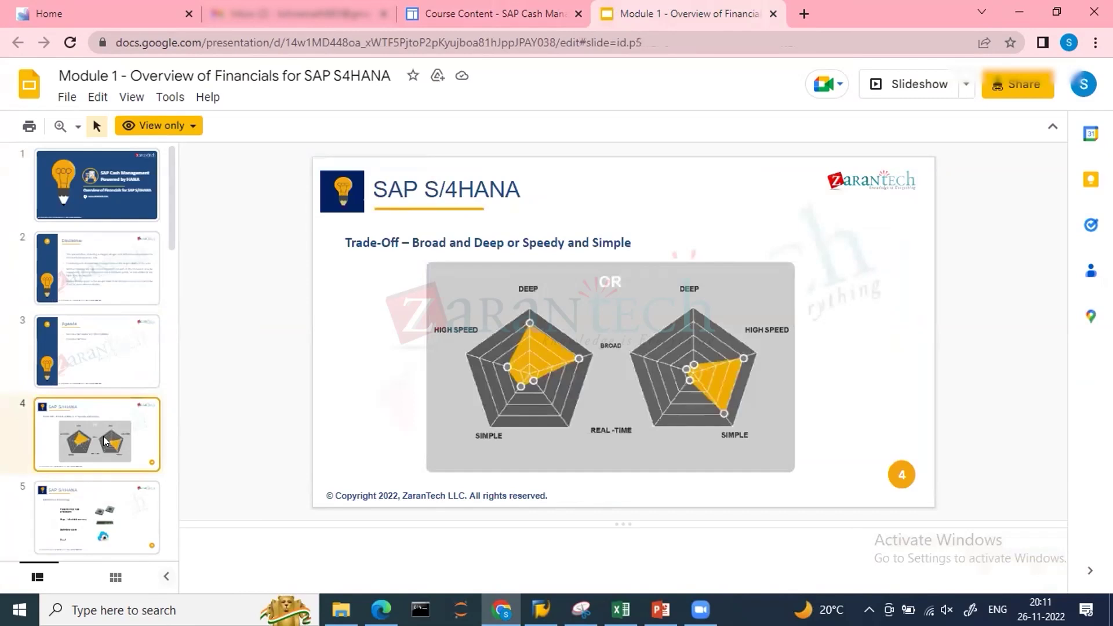
pyautogui.press('Down')
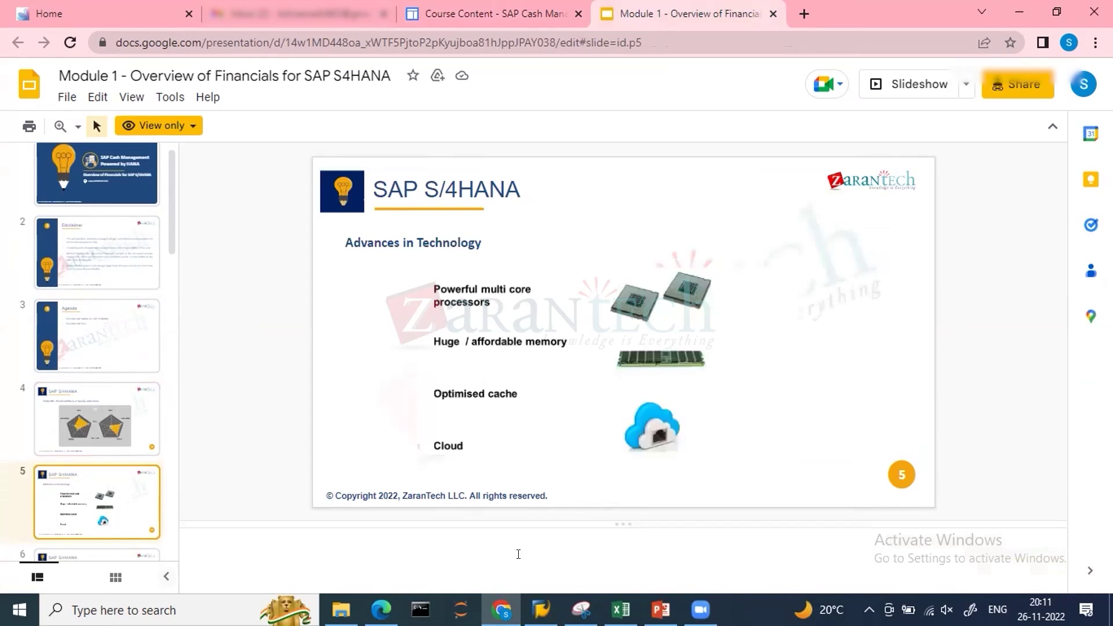
# Open the cash management connection from SAP Logon and log on to client 100 with the training user ID and its password.
pyautogui.click(534, 544)
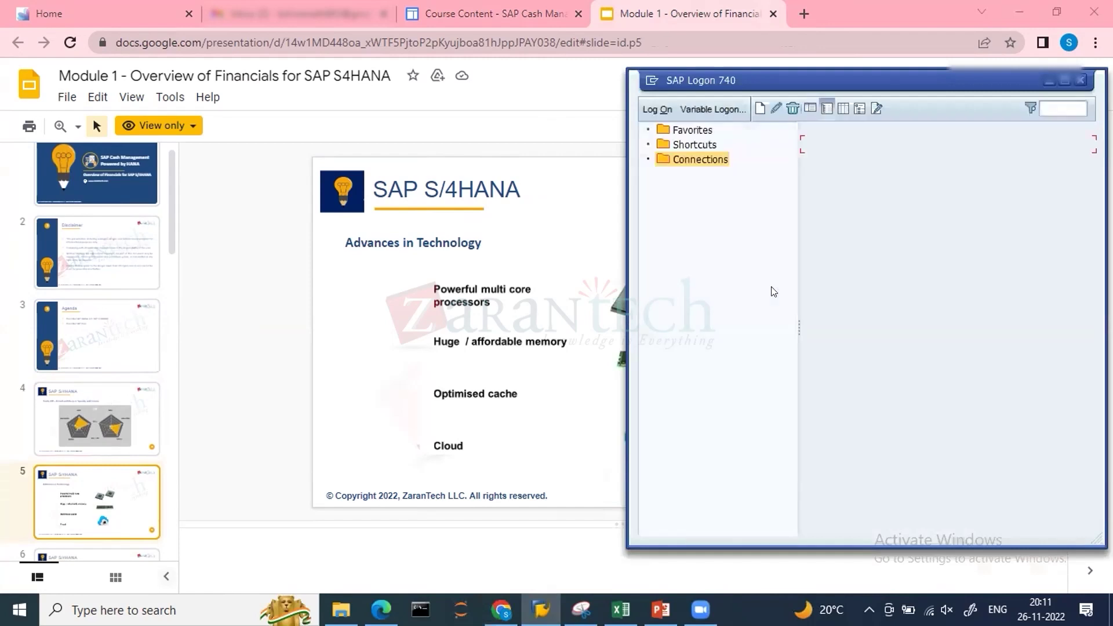
pyautogui.doubleClick(829, 146)
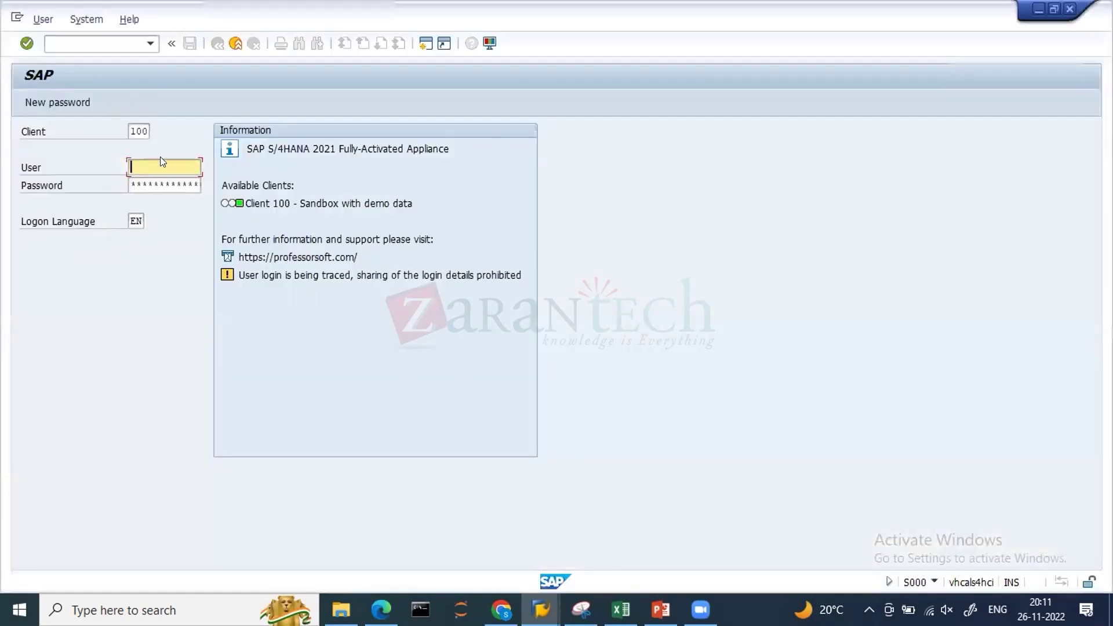
pyautogui.press('Down')
pyautogui.press('Return')
pyautogui.press('Tab')
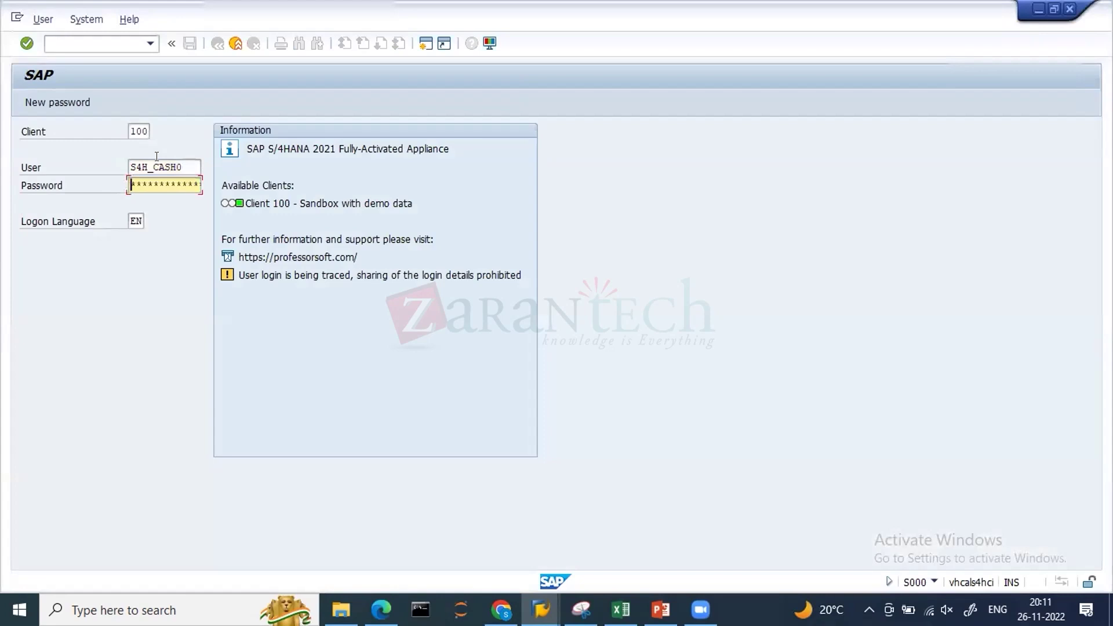
pyautogui.write('********')
pyautogui.press('Return')
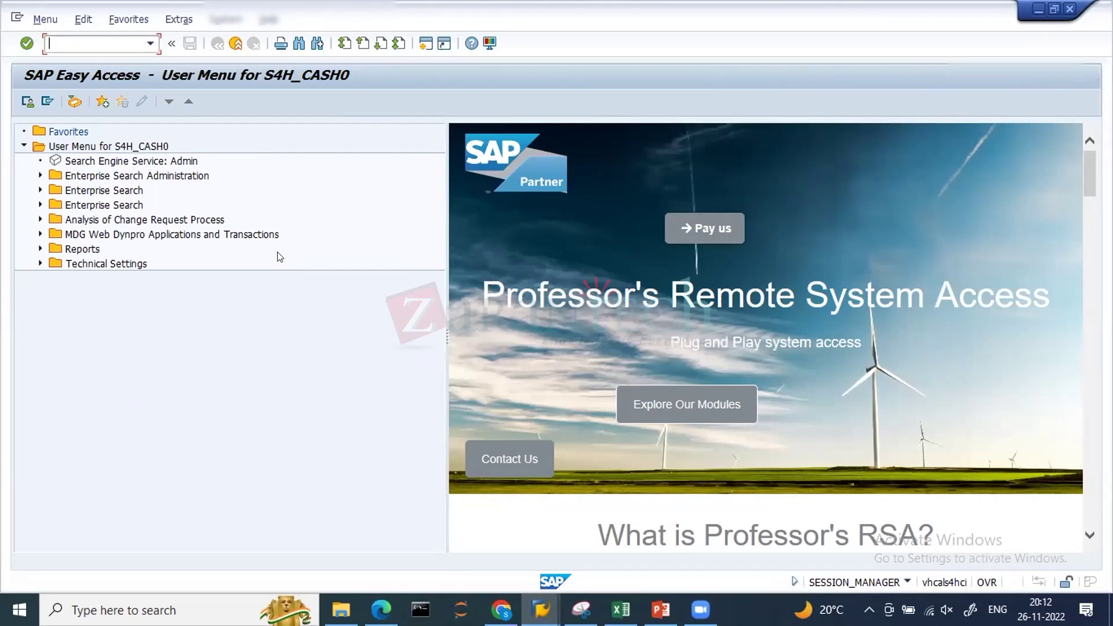
# Run transaction SE16N, load table ACDOCA in the General Table Display and highlight the table name.
pyautogui.write('se16n')
pyautogui.press('Return')
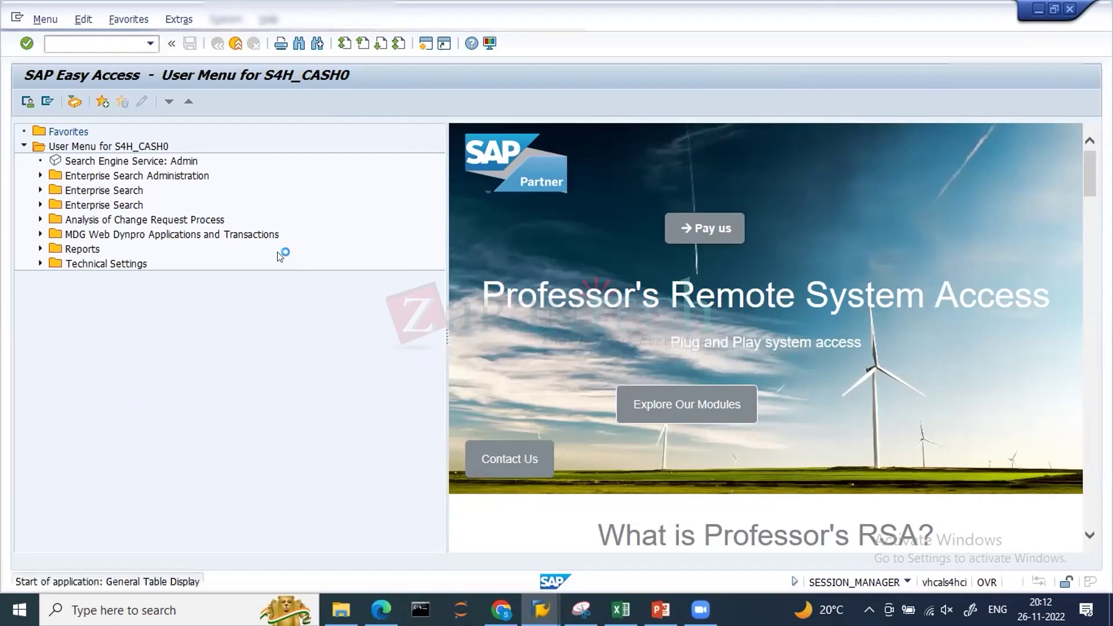
pyautogui.write('ac')
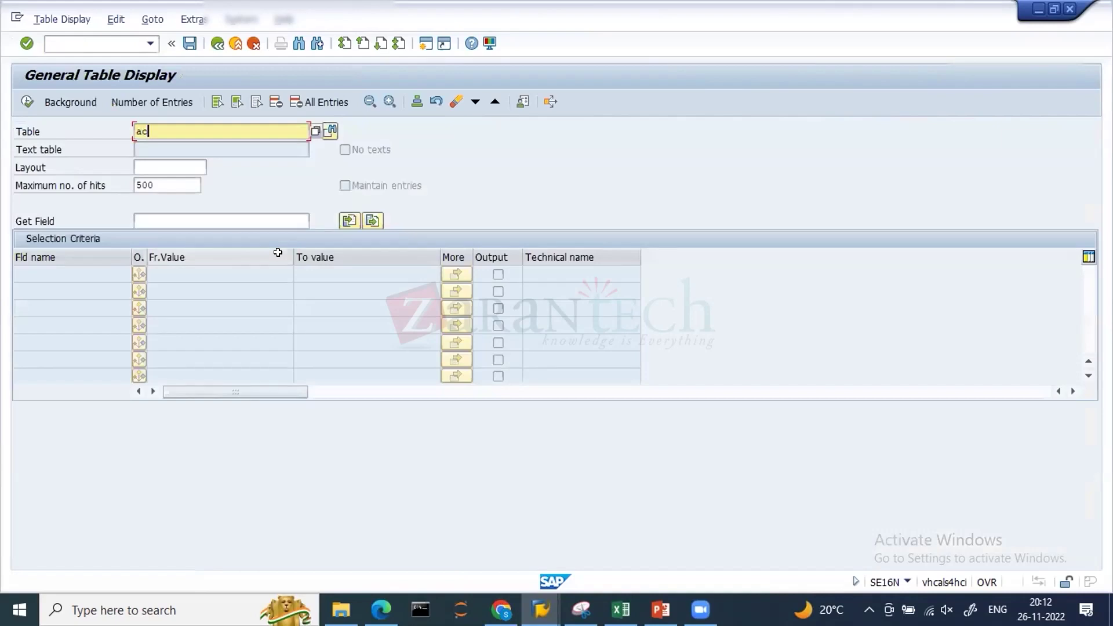
pyautogui.write('doca')
pyautogui.press('Return')
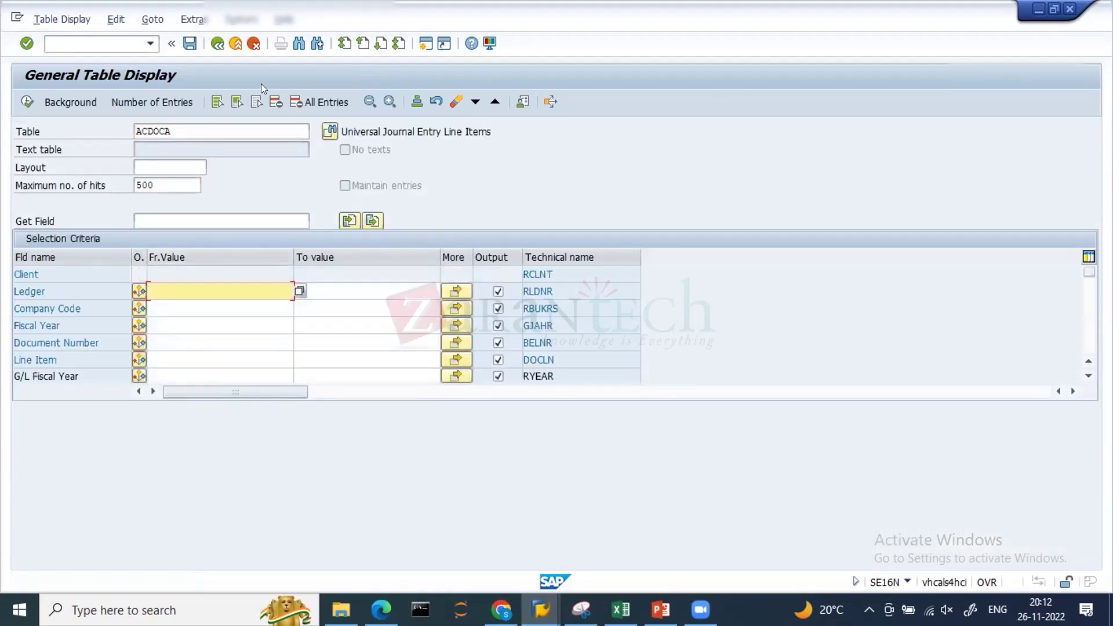
pyautogui.doubleClick(188, 124)
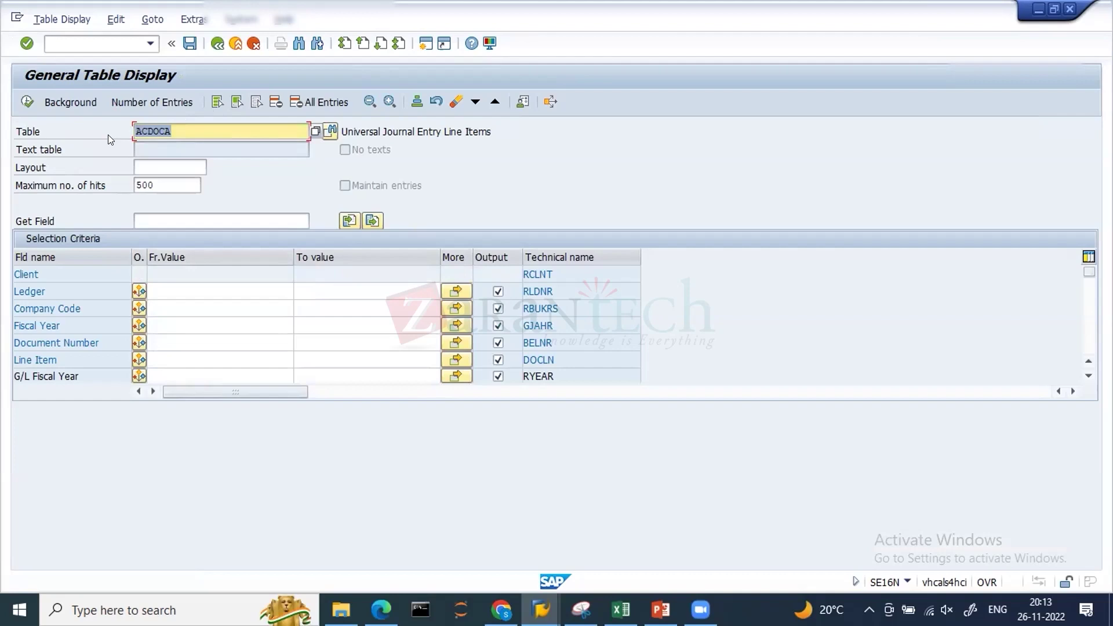
pyautogui.click(201, 129)
# Leave the table display, open table ACDOCA in display mode through transaction SE11 and look through its field list.
pyautogui.click(216, 45)
pyautogui.write('se11')
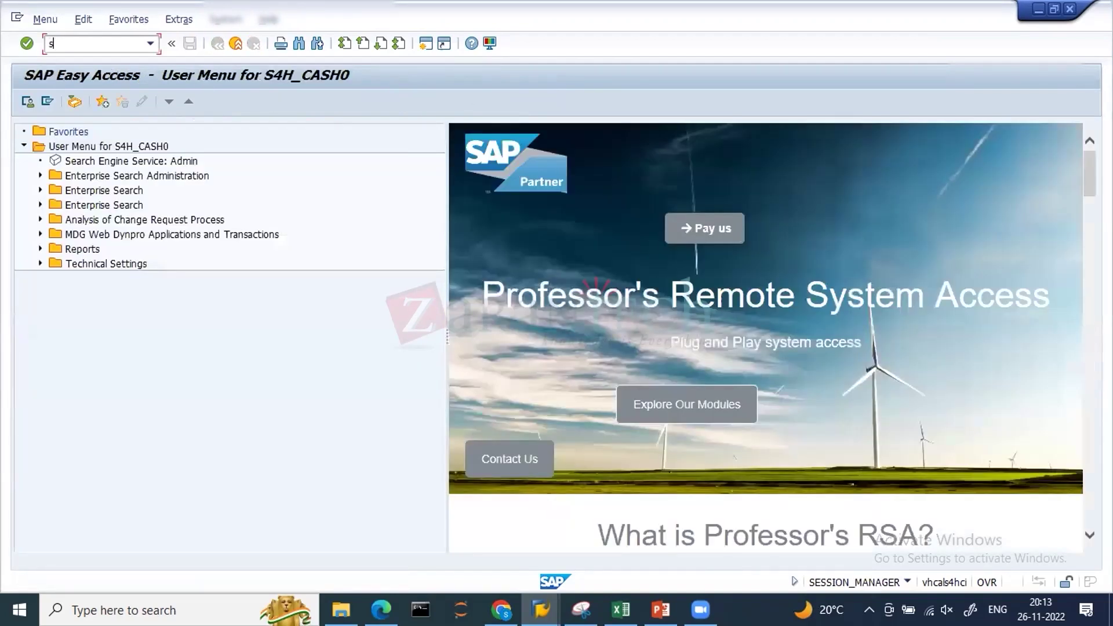
pyautogui.press('Return')
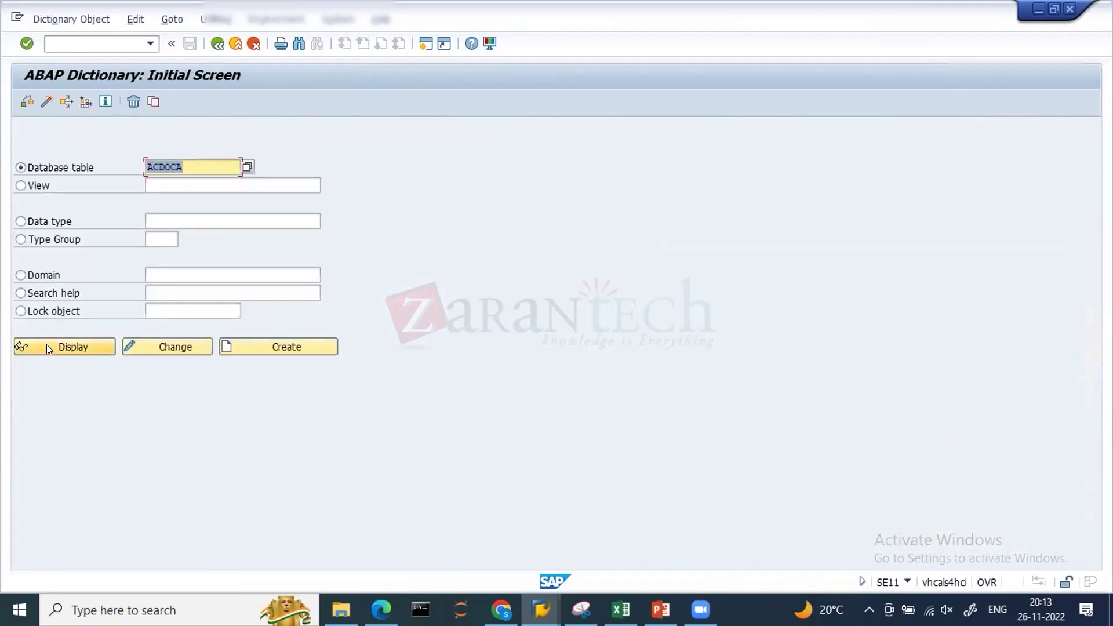
pyautogui.click(46, 346)
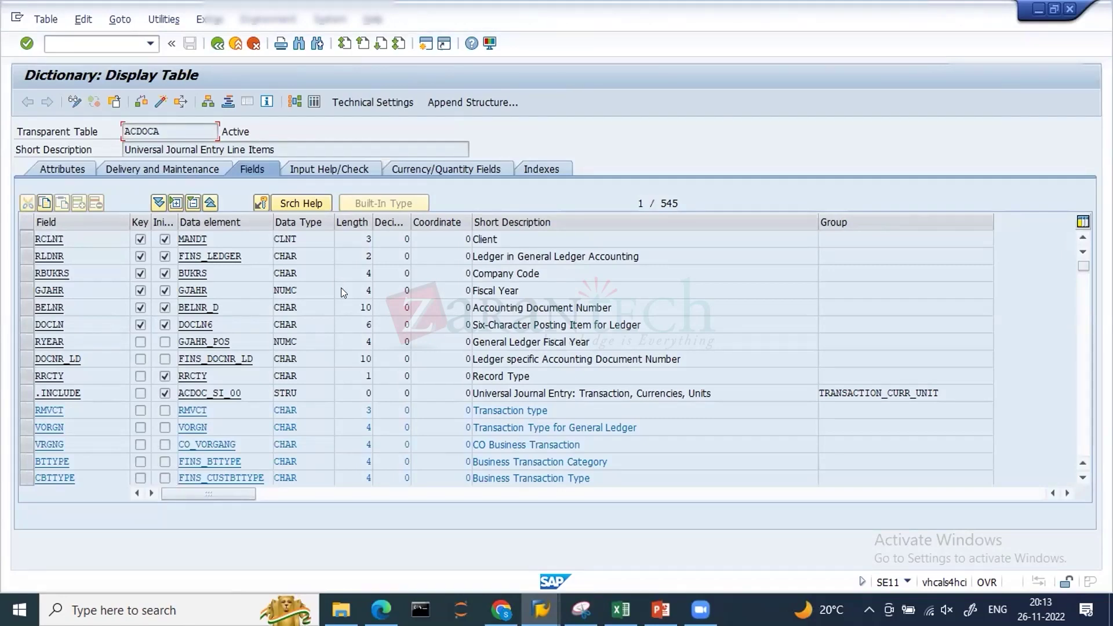
pyautogui.scroll(-3, 341, 287)
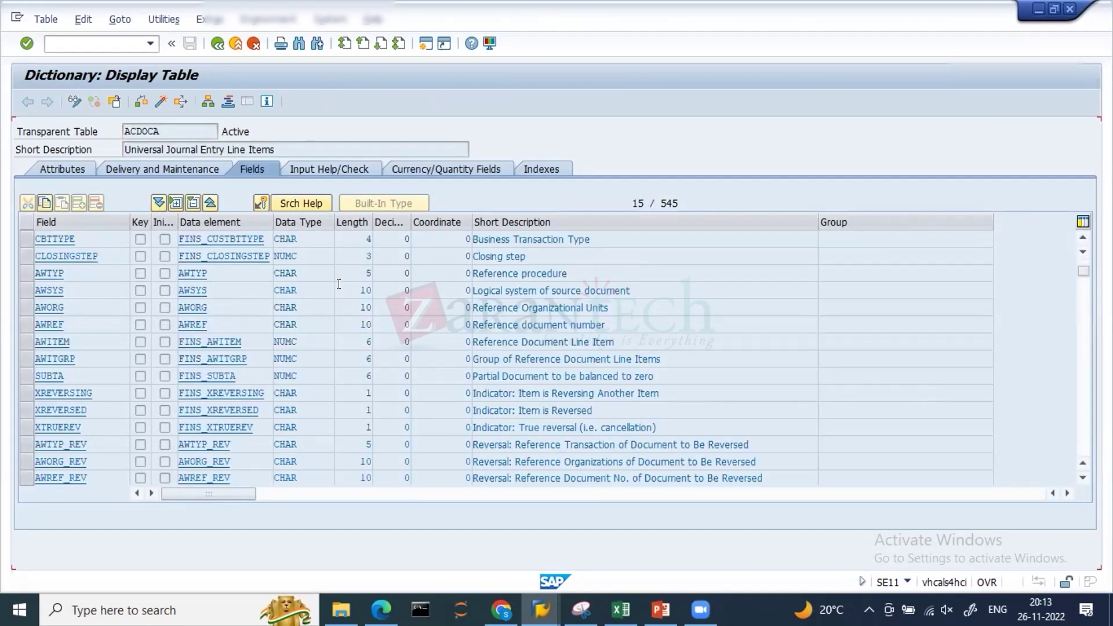
pyautogui.scroll(-3, 338, 283)
pyautogui.scroll(-3, 339, 283)
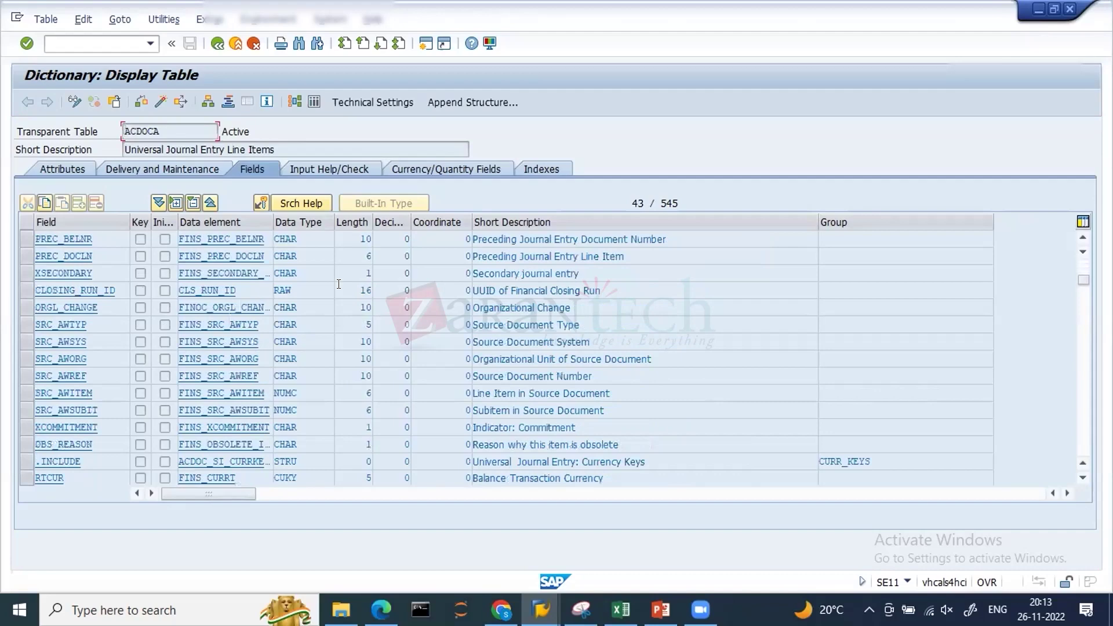
pyautogui.scroll(-3, 338, 283)
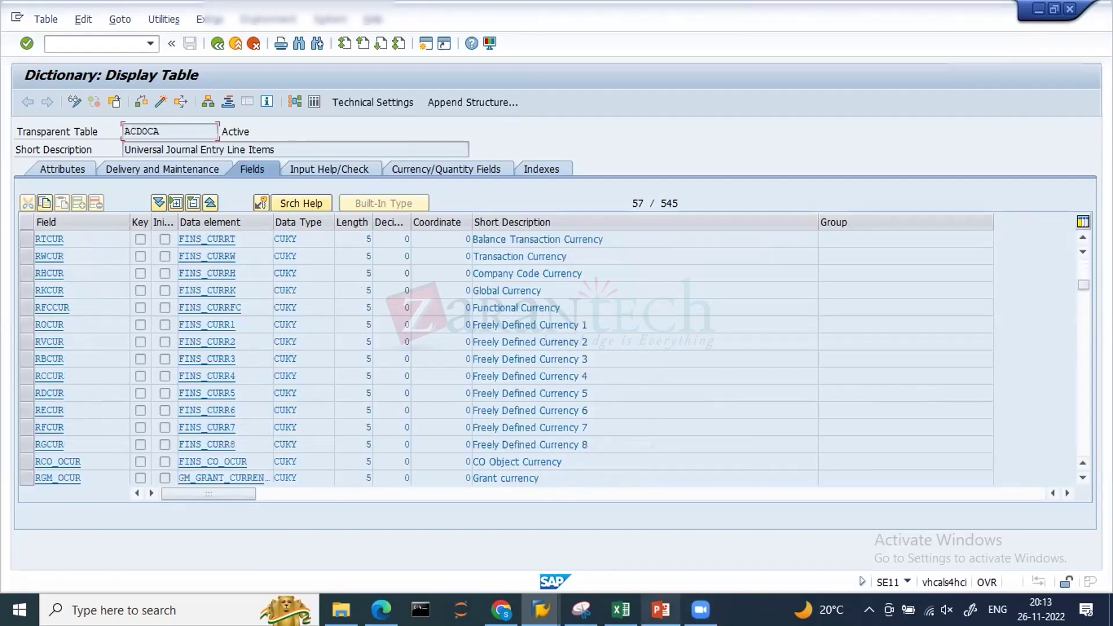
# Switch to the Day1 presentation in PowerPoint and go from the SAP Landscape slide to the Introduction to SAP HANA slide.
pyautogui.click(661, 610)
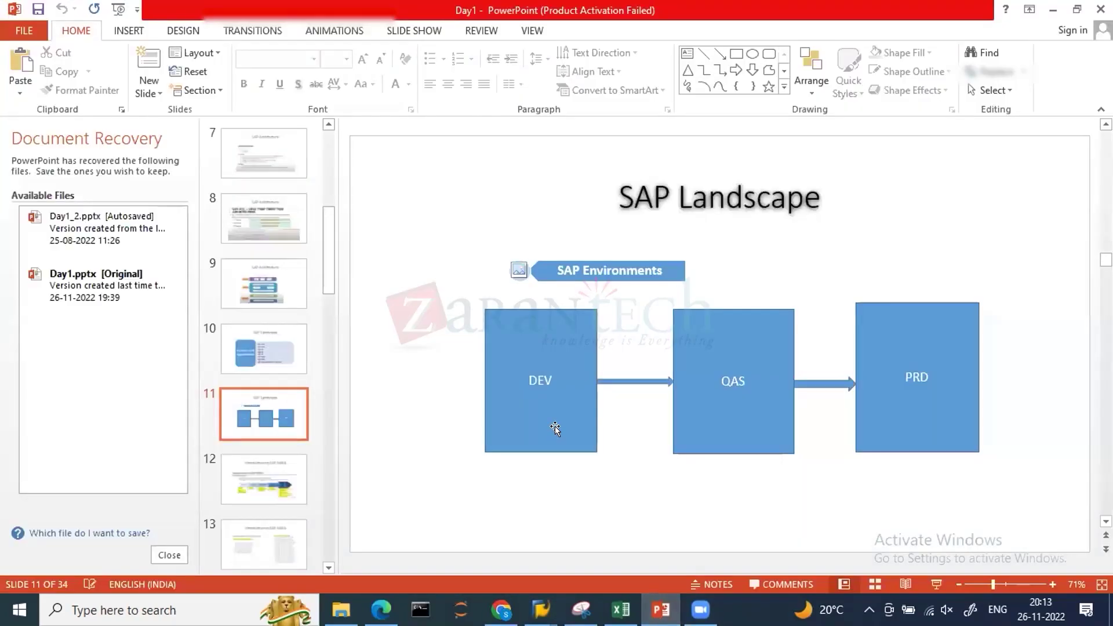
pyautogui.scroll(-1, 555, 426)
pyautogui.scroll(-2, 555, 429)
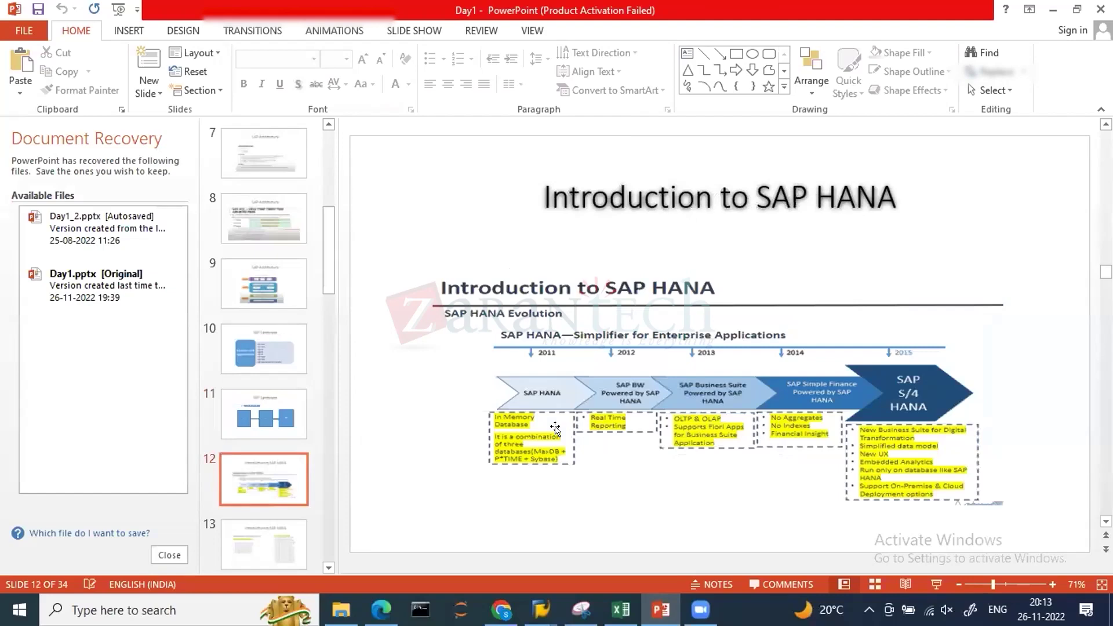
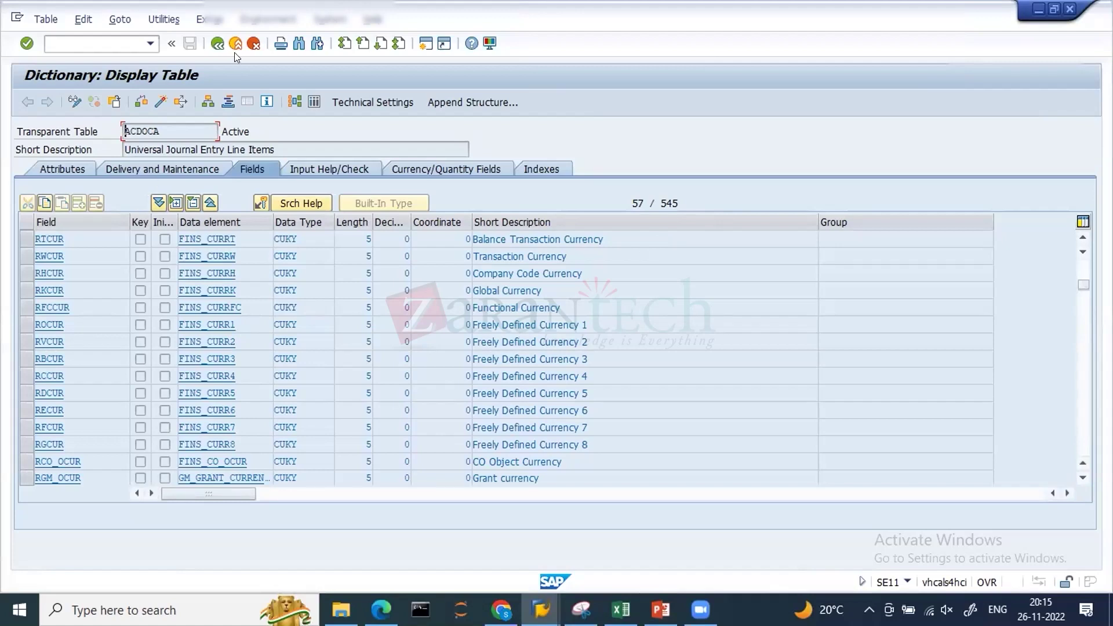
# Leave the ACDOCA field display and switch to the SAP Fiori launchpad in the browser, comparing it with the SAP Logon connection list.
pyautogui.click(217, 44)
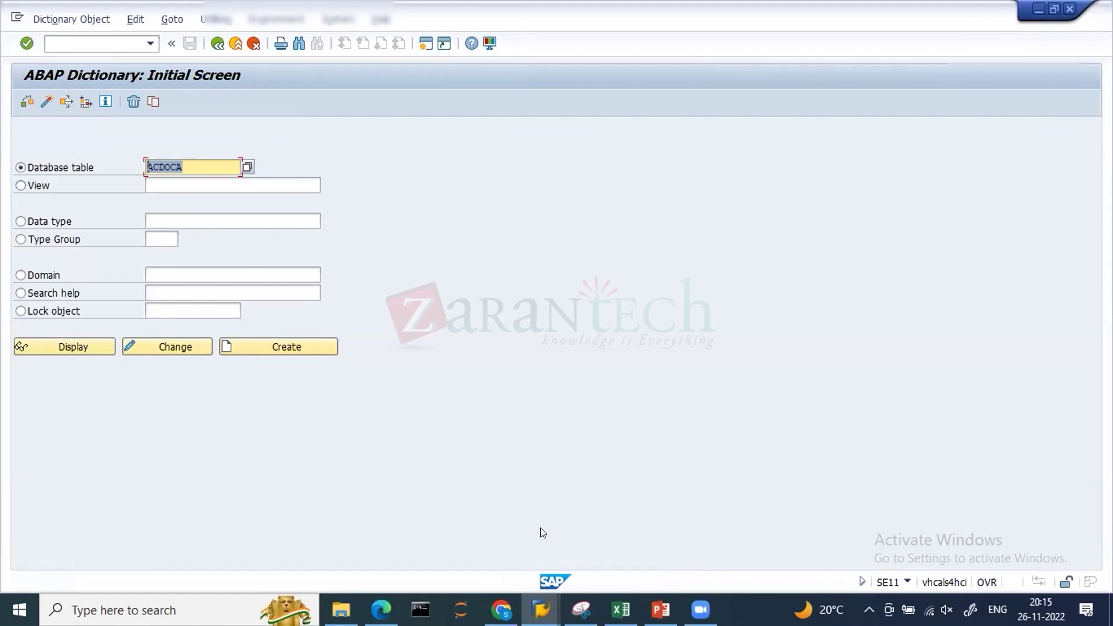
pyautogui.click(501, 609)
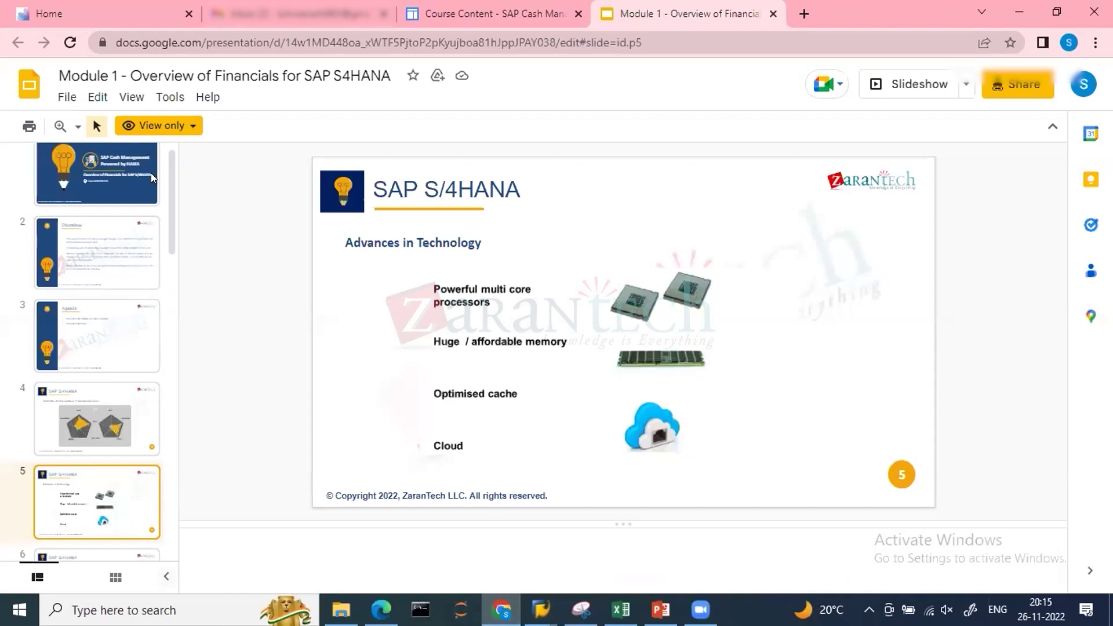
pyautogui.click(109, 11)
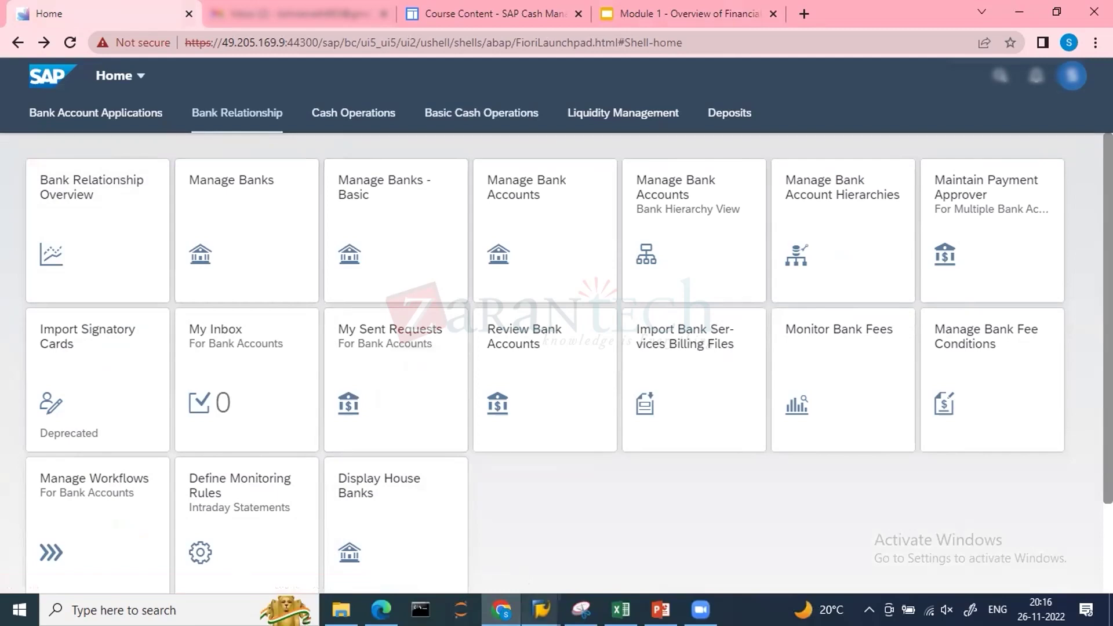
pyautogui.click(541, 609)
pyautogui.click(446, 488)
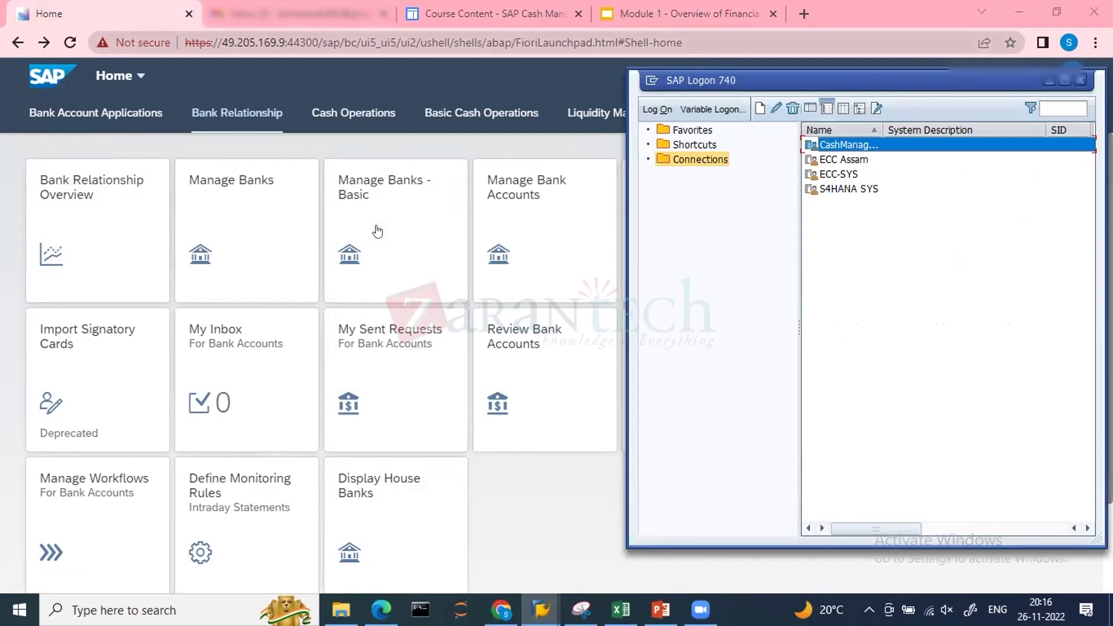
pyautogui.hotkey('alt', 'Tab')
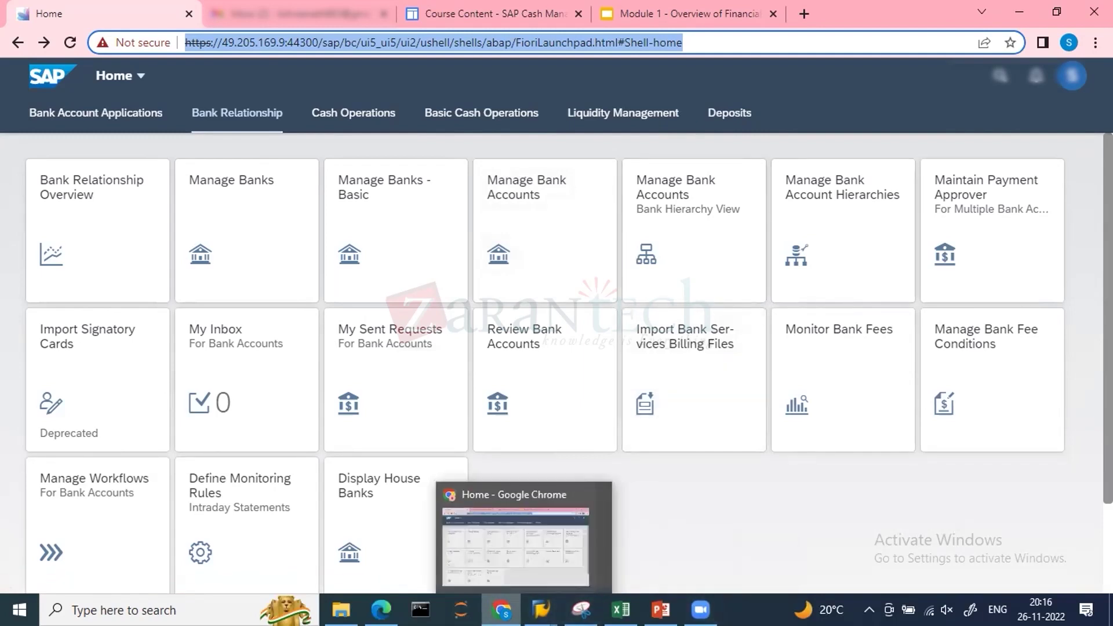
# Switch to the SAP GUI session, leave the ABAP Dictionary and run transaction BP for business partner maintenance.
pyautogui.moveTo(541, 610)
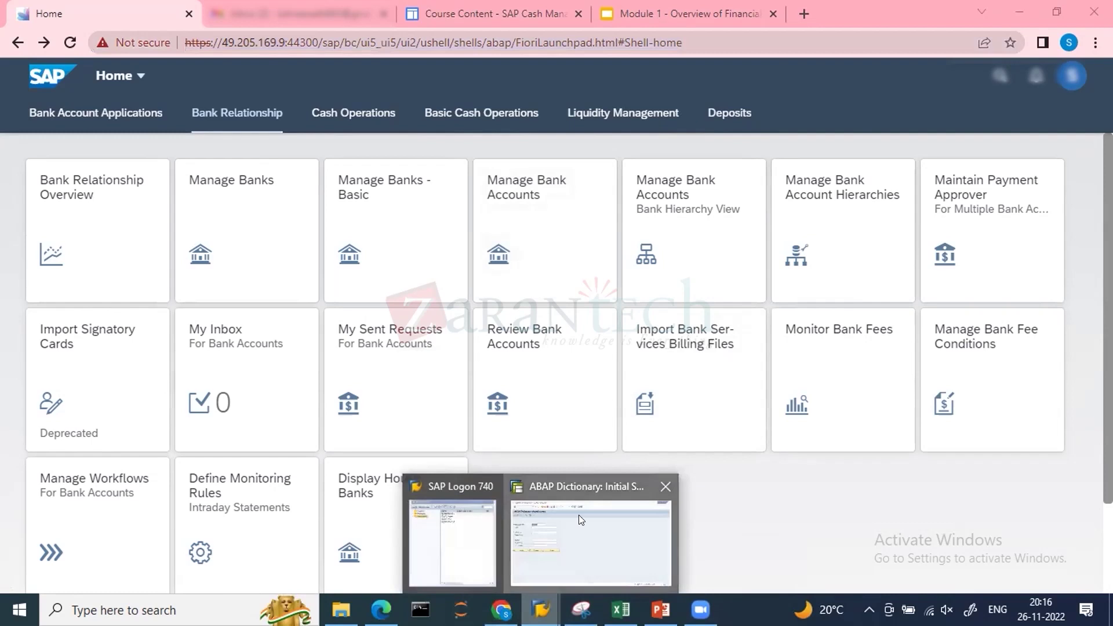
pyautogui.click(579, 515)
pyautogui.click(233, 45)
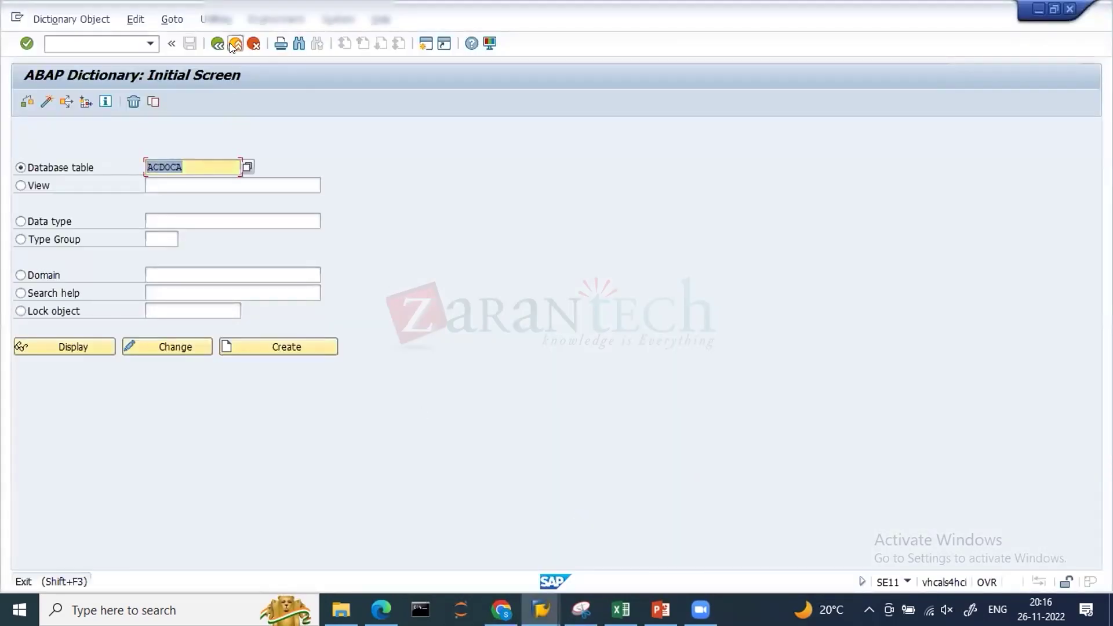
pyautogui.write('b')
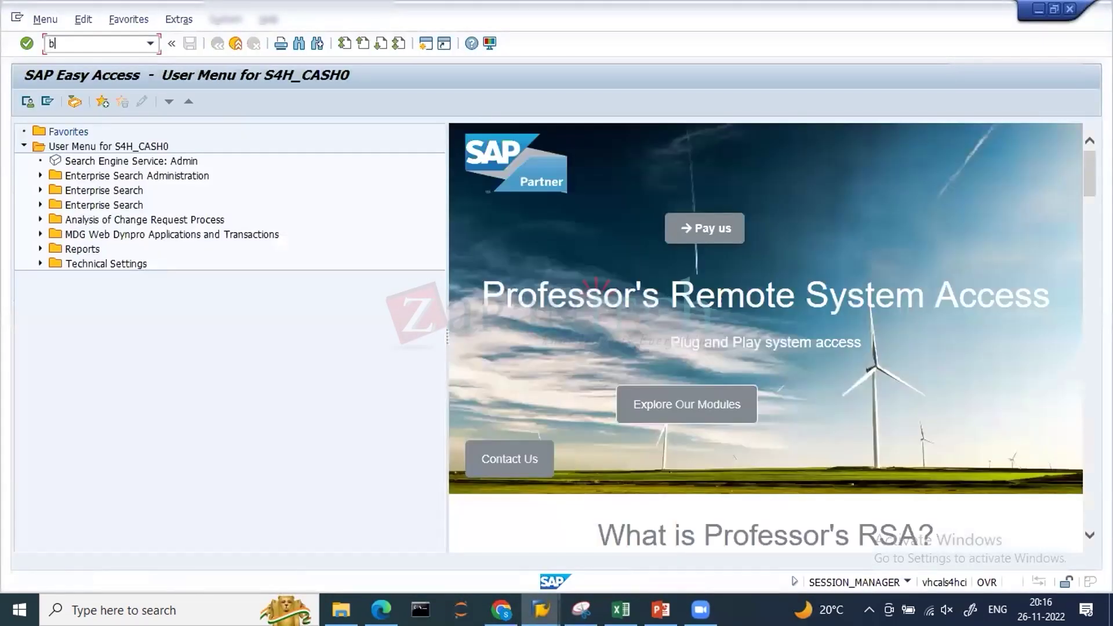
pyautogui.write('p')
pyautogui.press('Return')
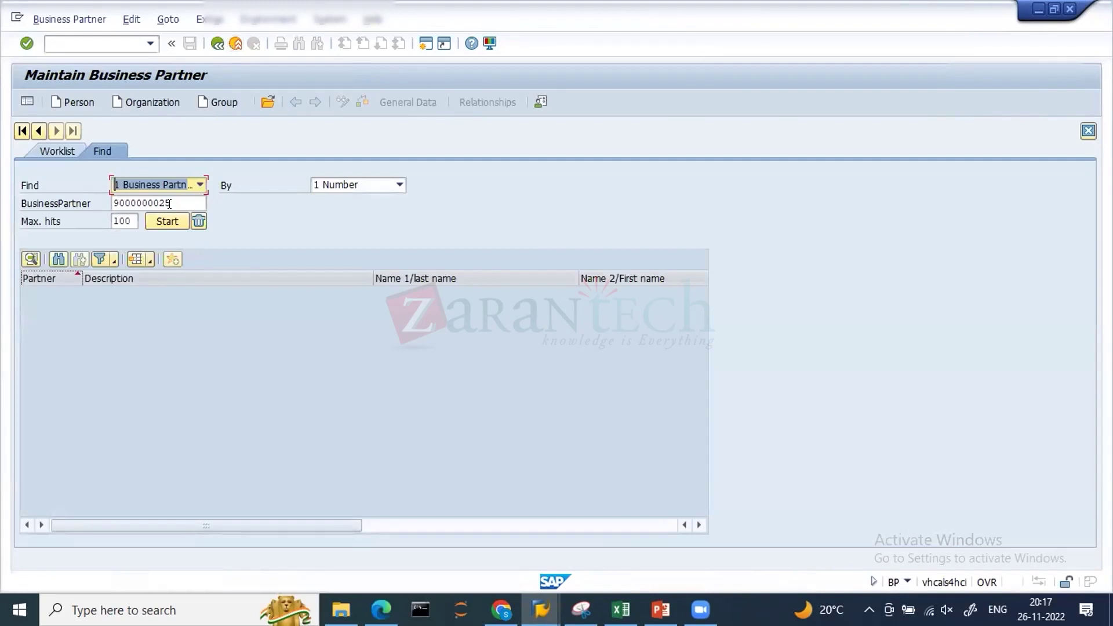
# Search for the business partner by the number already filled in and open the found partner's record.
pyautogui.press('Tab')
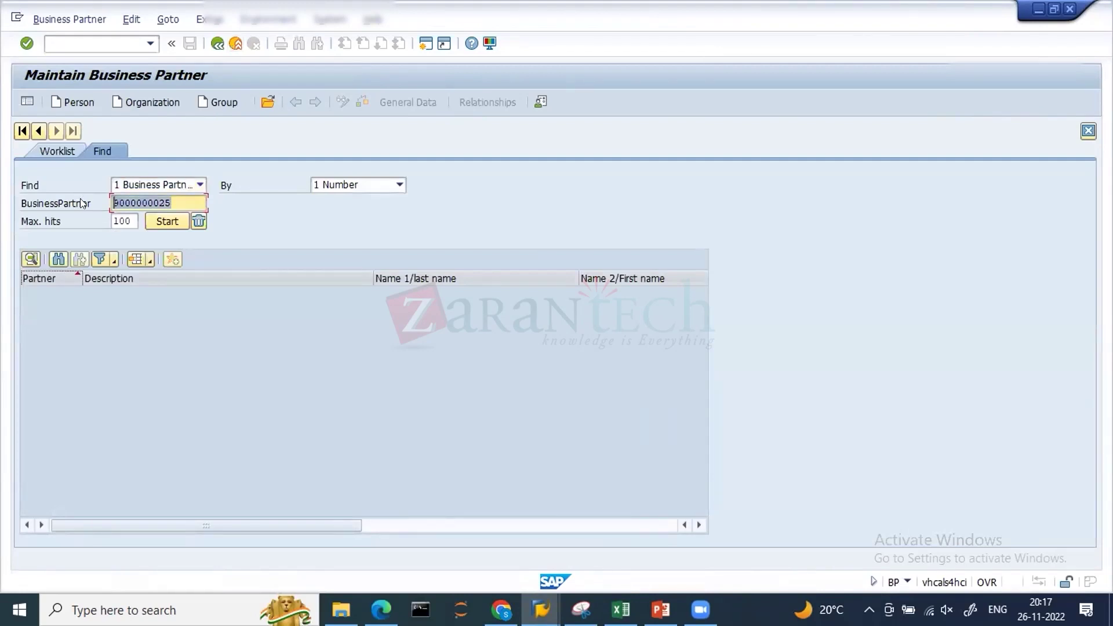
pyautogui.press('Return')
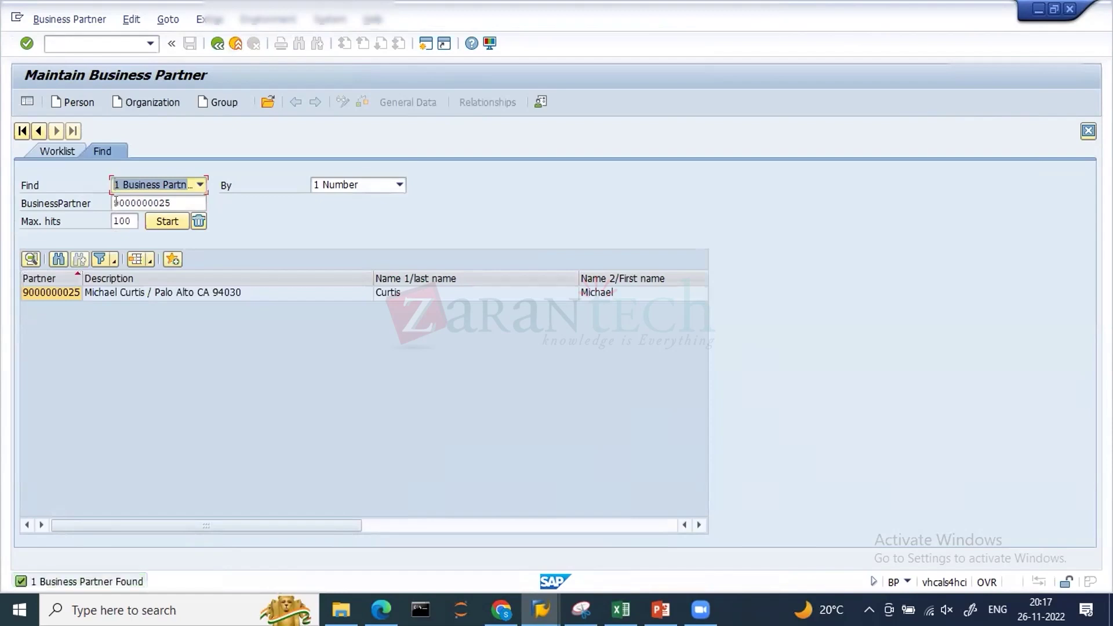
pyautogui.press('Tab')
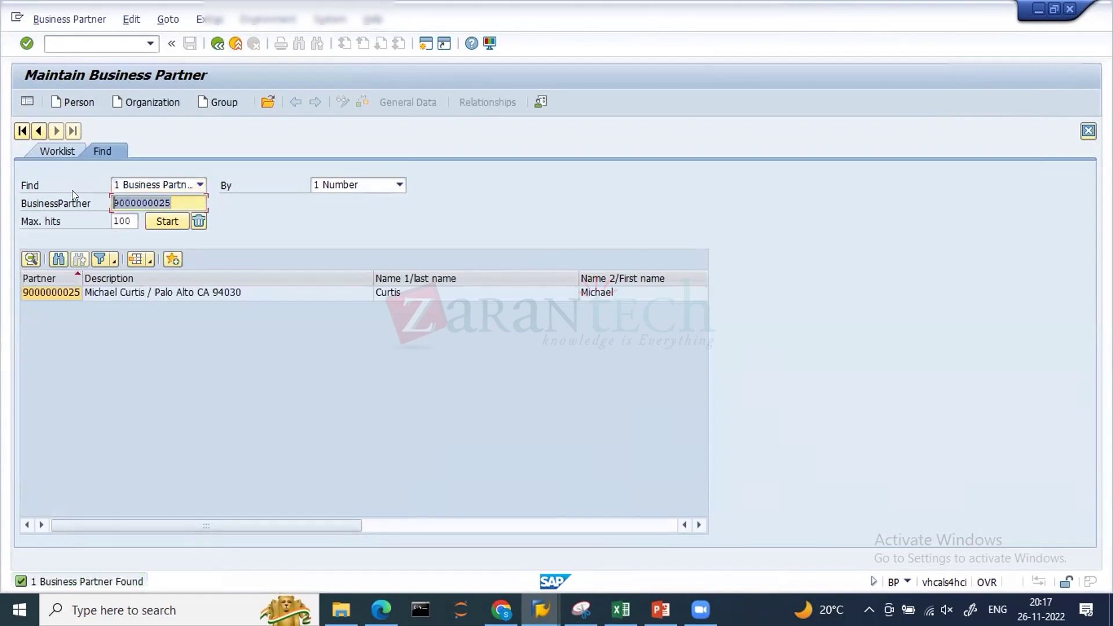
pyautogui.doubleClick(57, 290)
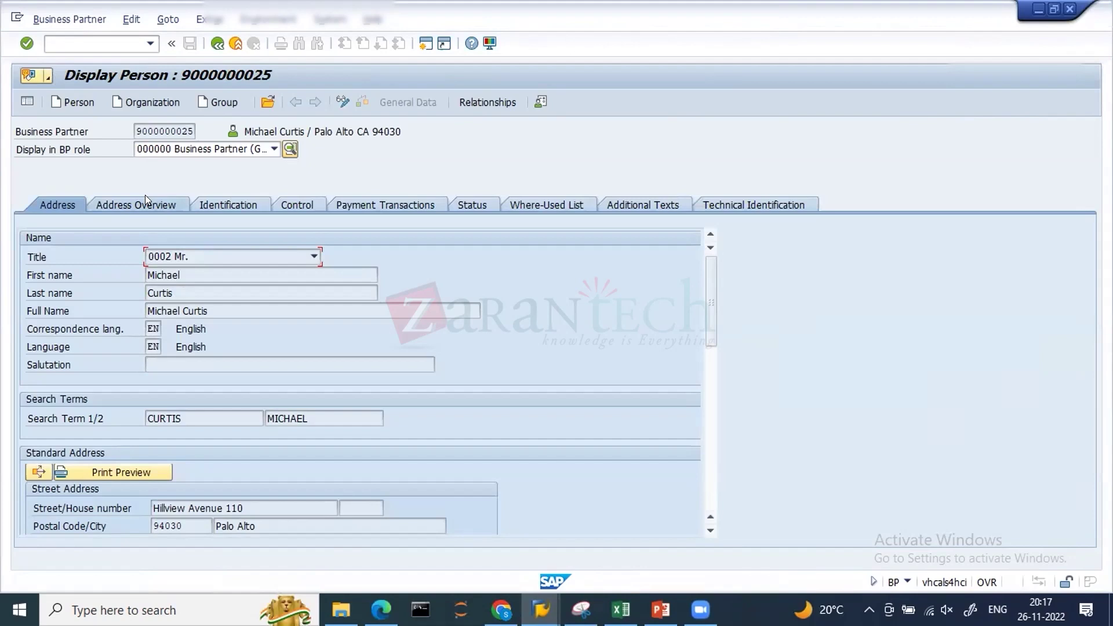
# Examine the roles available for displaying the business partner, from general and employee to financial services and FI supplier.
pyautogui.click(253, 152)
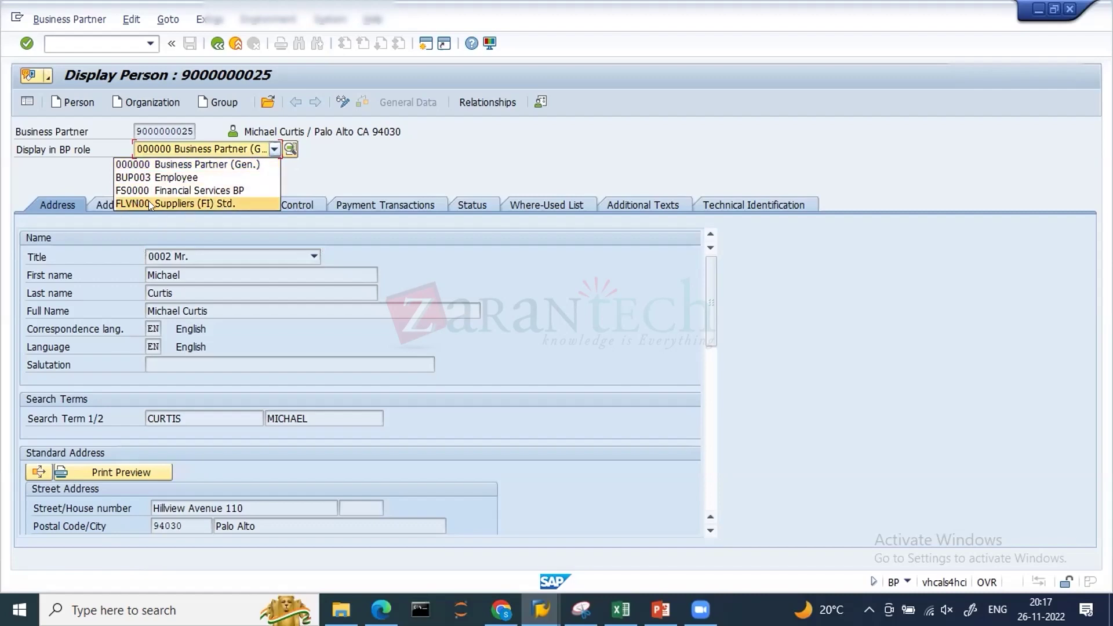
pyautogui.click(358, 172)
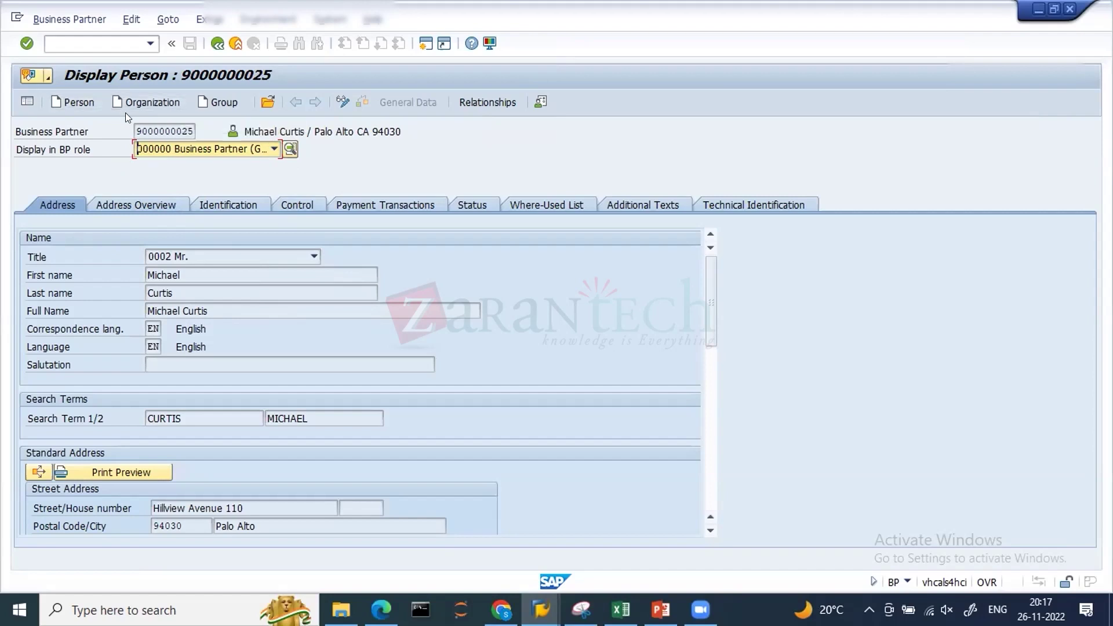
pyautogui.click(173, 148)
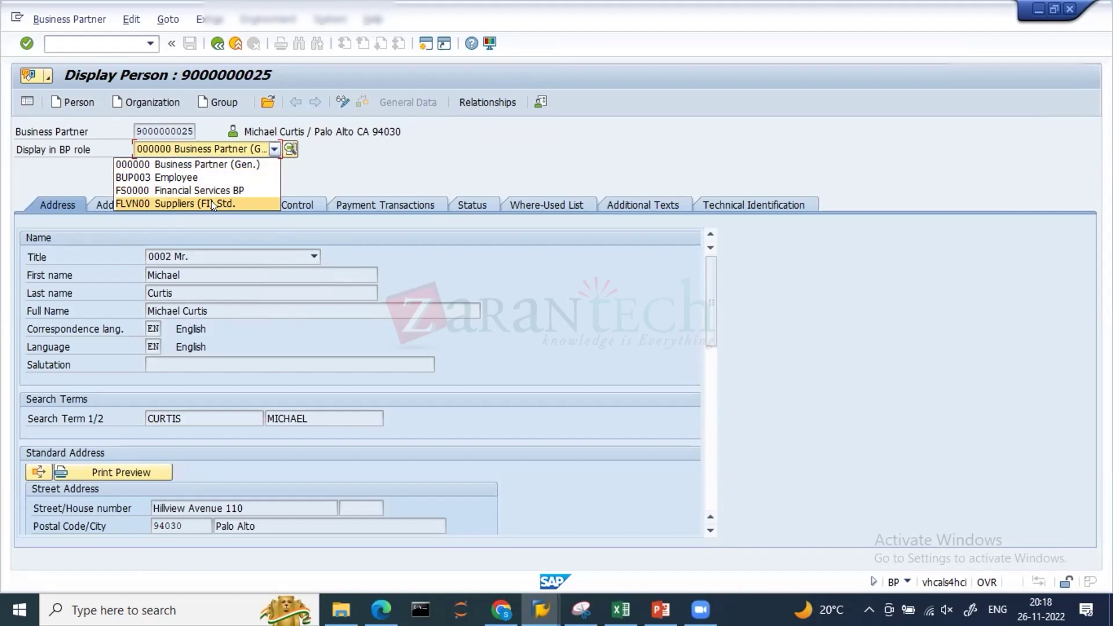
pyautogui.click(394, 159)
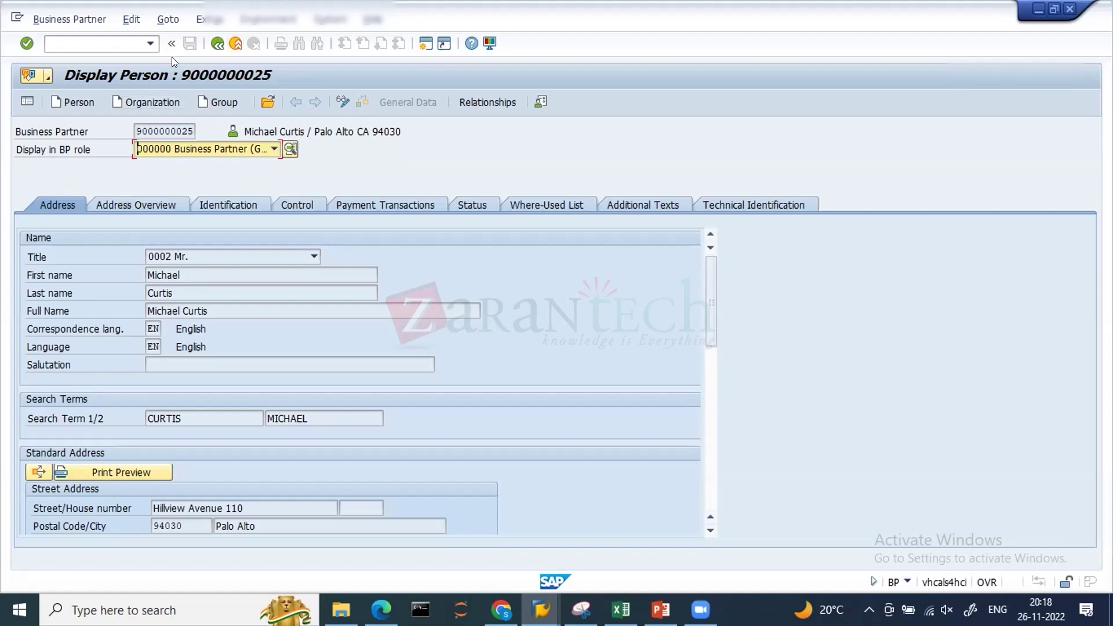
# Leave the business partner display and run transaction FS00 for central G/L account editing.
pyautogui.click(235, 43)
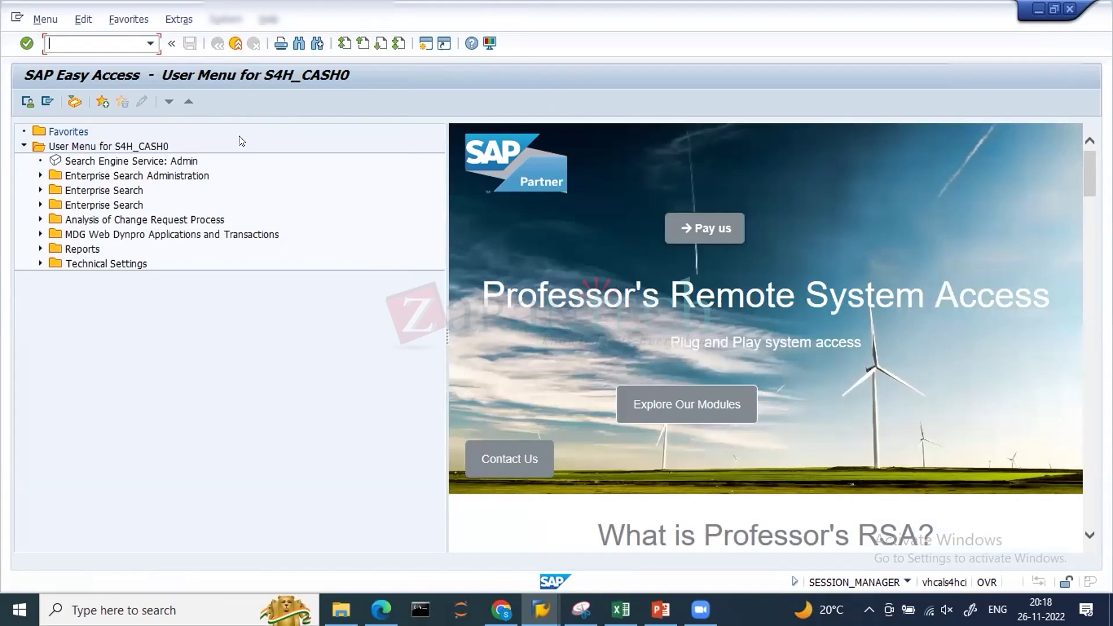
pyautogui.write('fs00')
pyautogui.press('Return')
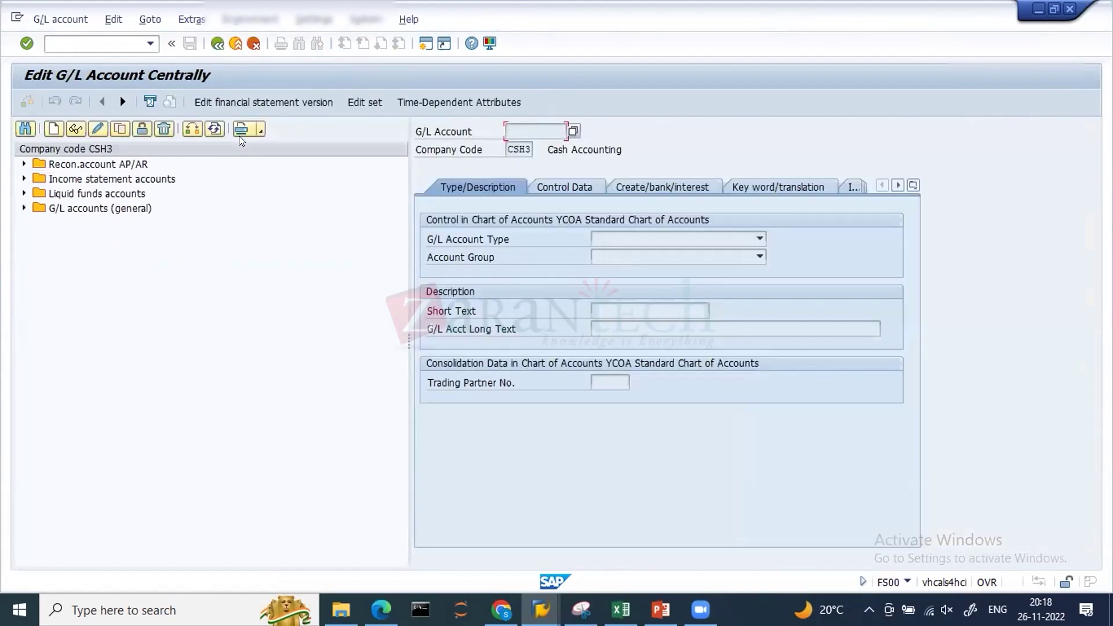
# Examine the available G/L account types, such as Balance Sheet Account, Secondary Costs and Cash Account, without choosing one.
pyautogui.click(652, 241)
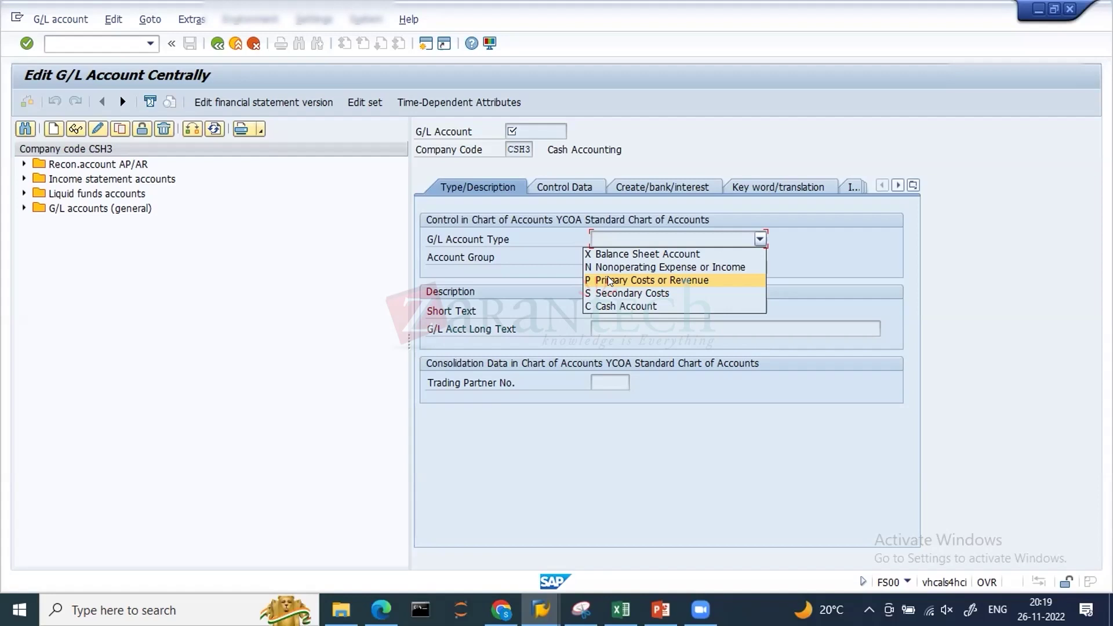
pyautogui.click(245, 410)
pyautogui.click(149, 44)
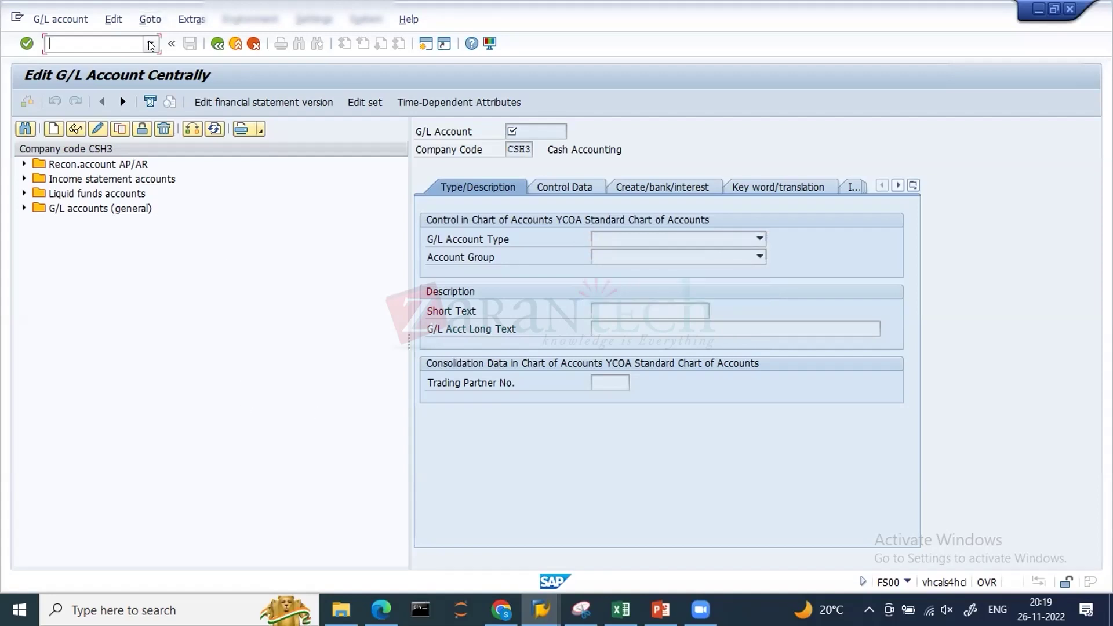
pyautogui.click(150, 45)
pyautogui.click(375, 298)
pyautogui.click(615, 244)
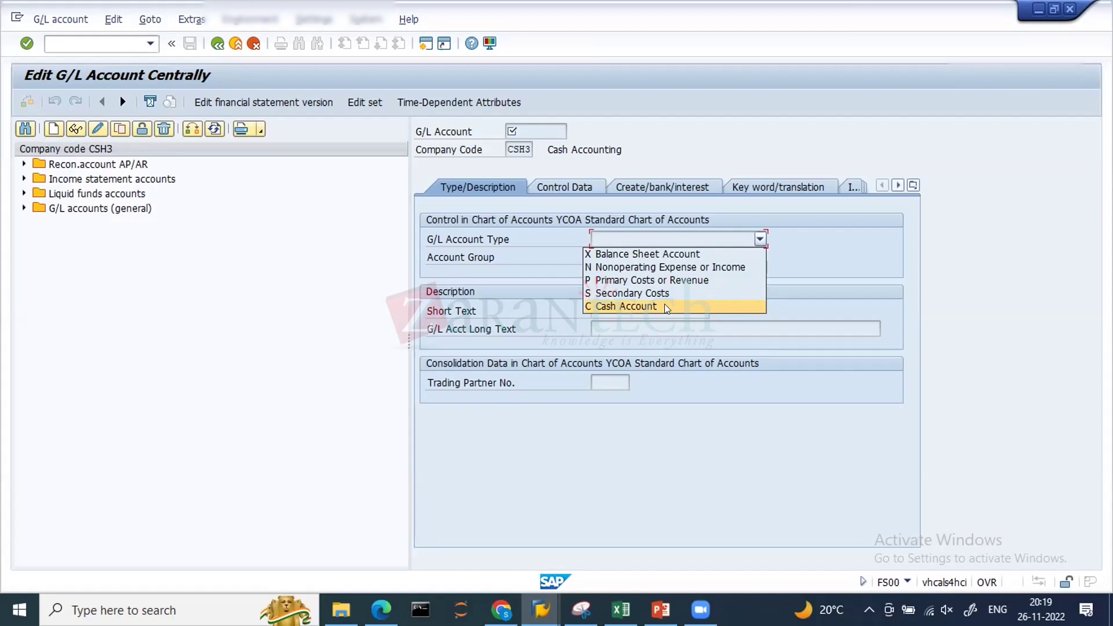
pyautogui.click(400, 454)
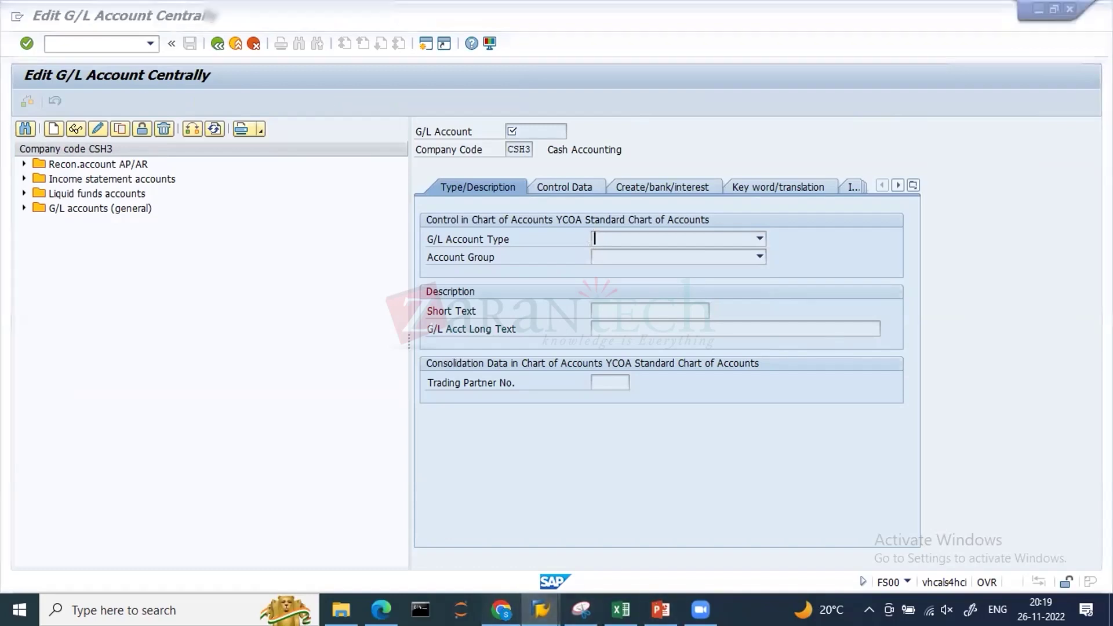
# Look at the Fiori launchpad in the browser, return to SAP GUI and leave the G/L account screen for SAP Easy Access.
pyautogui.click(501, 610)
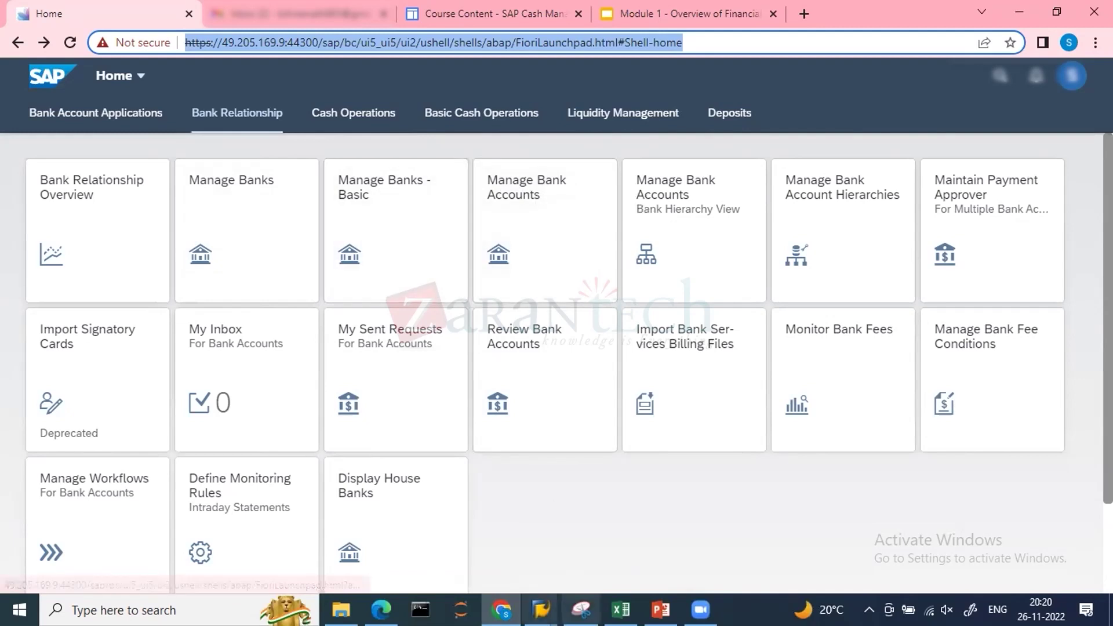
pyautogui.moveTo(541, 610)
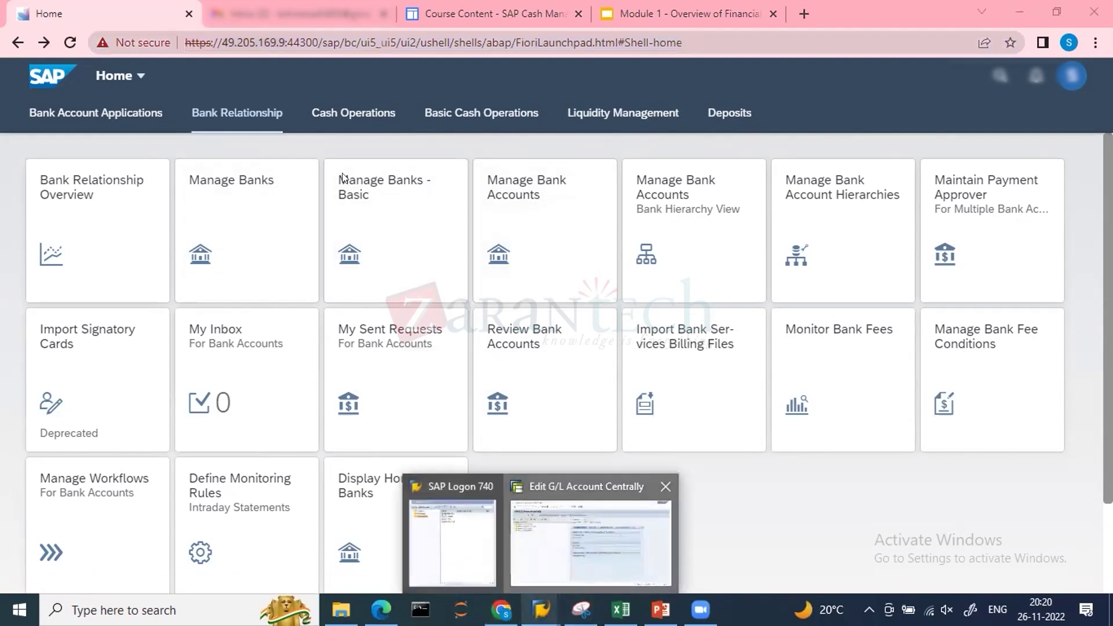
pyautogui.click(555, 540)
pyautogui.click(235, 43)
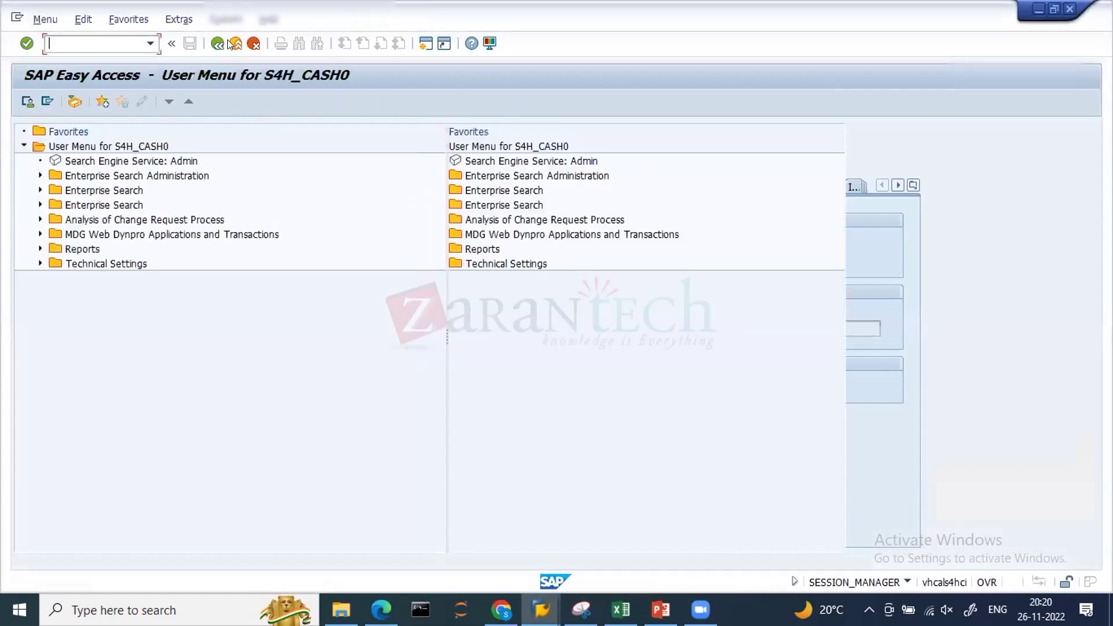
pyautogui.write('f')
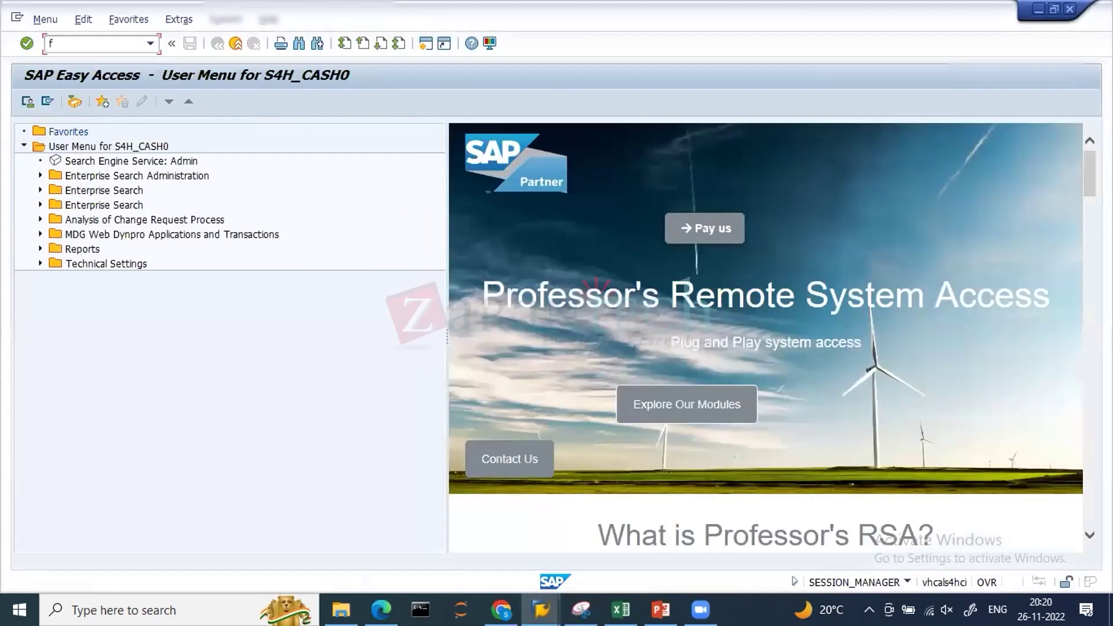
pyautogui.write('i')
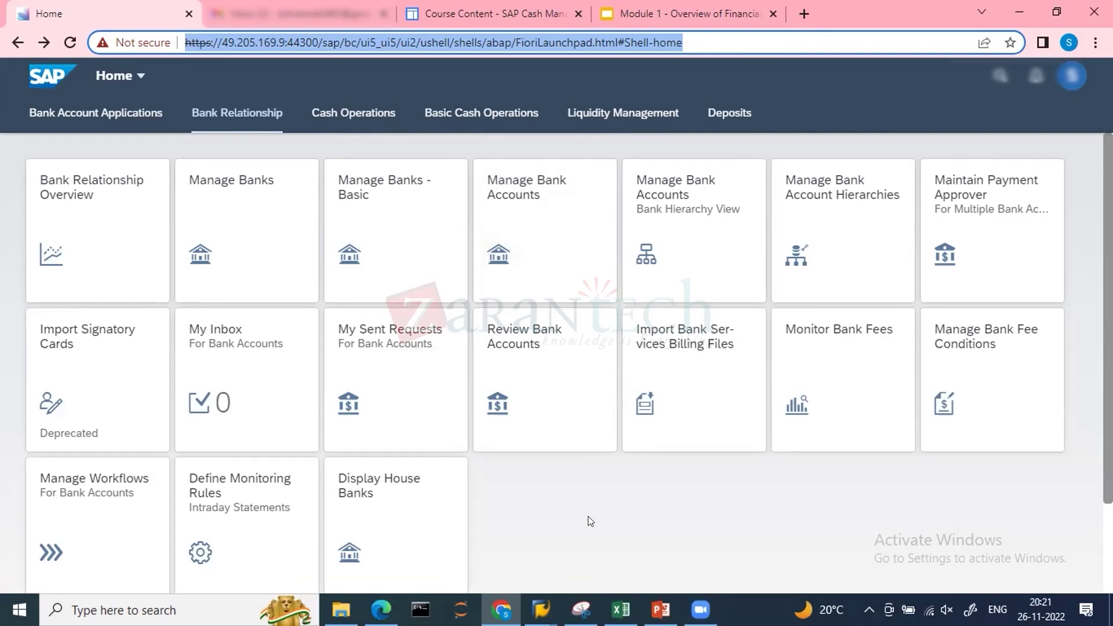
# Open the Manage Bank Accounts app in the Fiori launchpad and go on to Import and Export Bank Accounts.
pyautogui.click(515, 183)
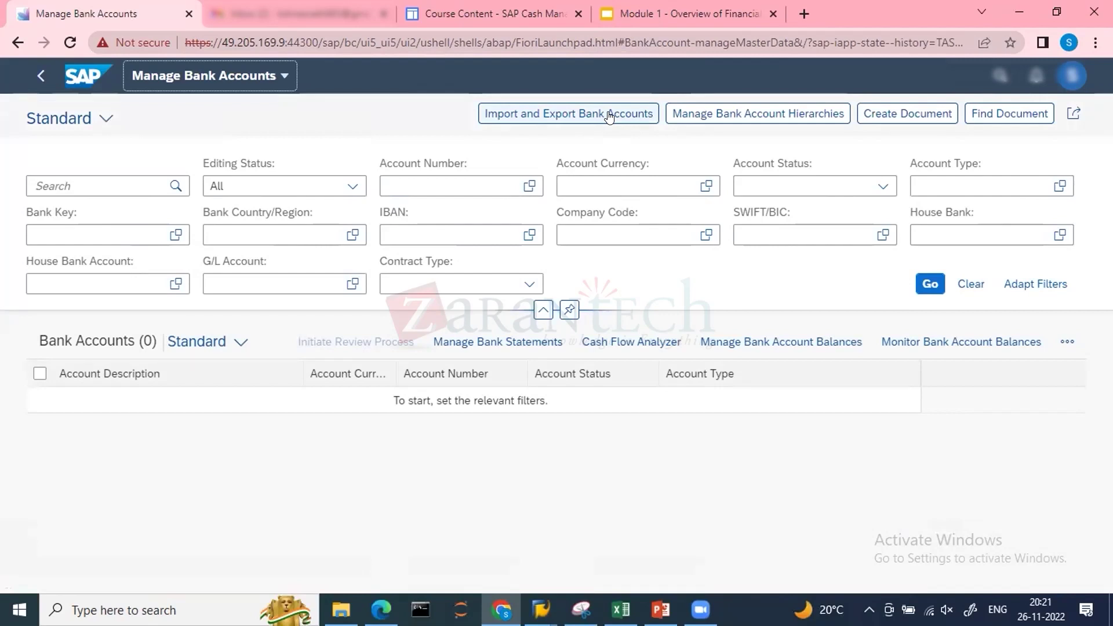
pyautogui.click(608, 116)
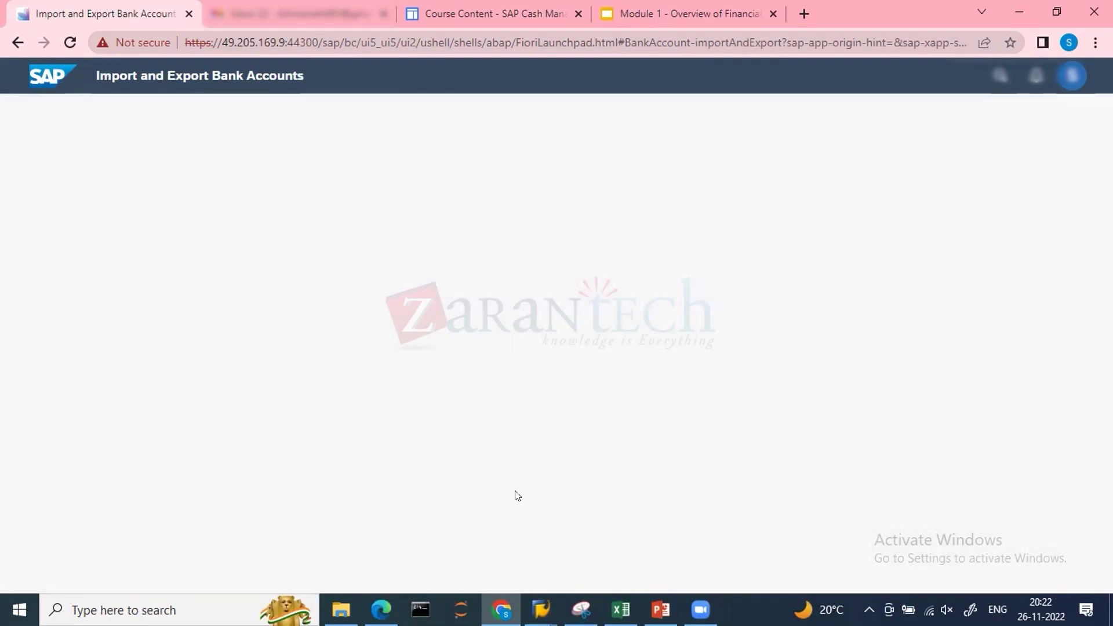
# Switch back to the SAP Easy Access session and run transaction FI12.
pyautogui.moveTo(540, 608)
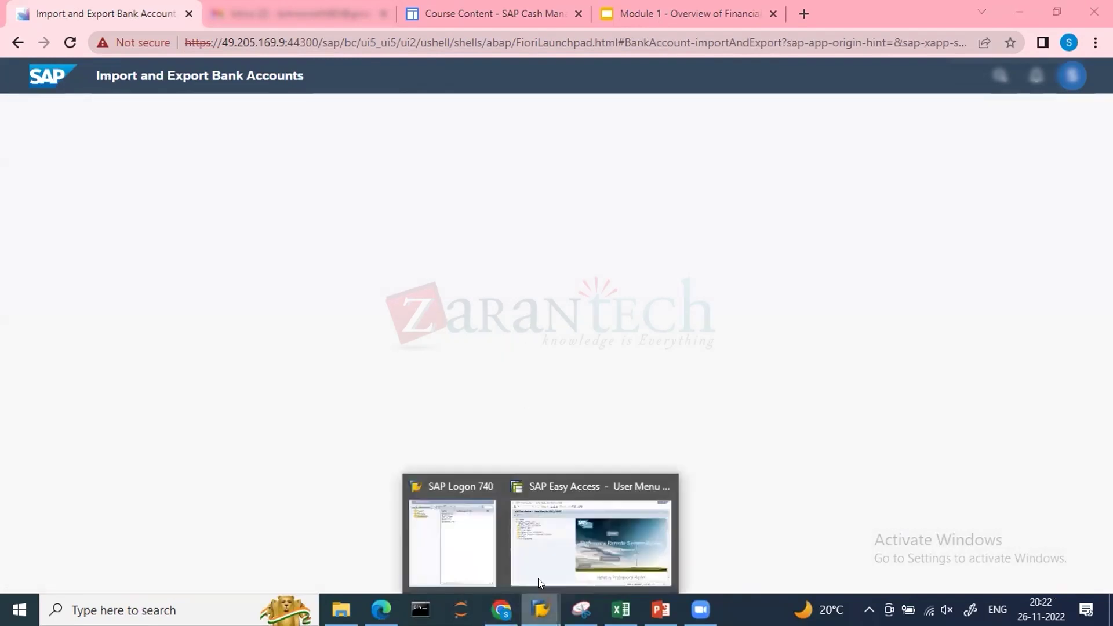
pyautogui.click(563, 555)
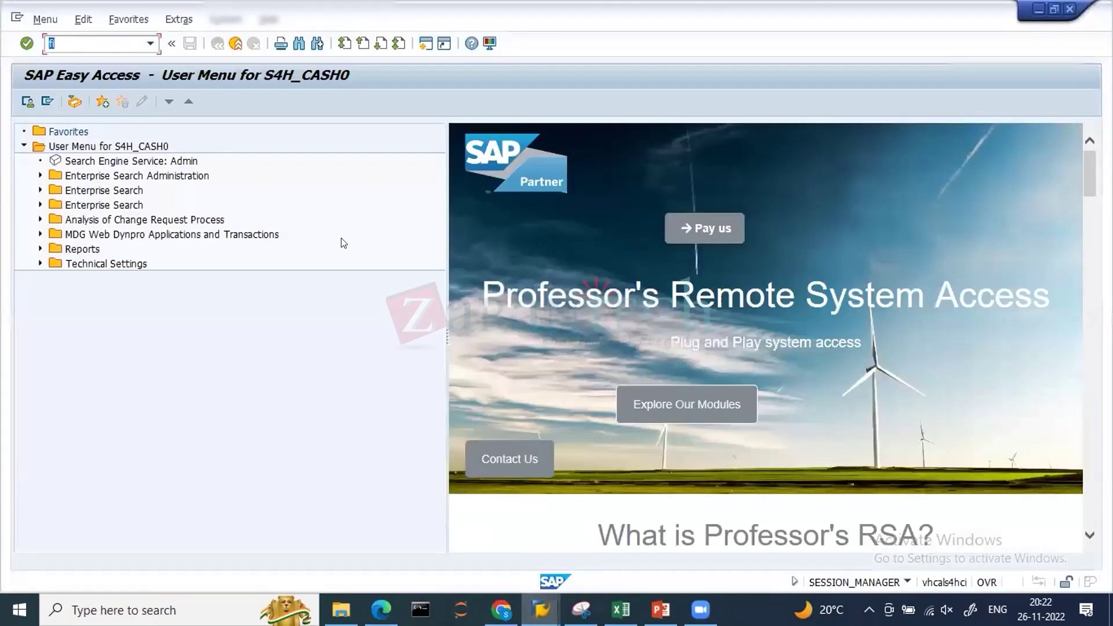
pyautogui.write('fi12')
pyautogui.press('Return')
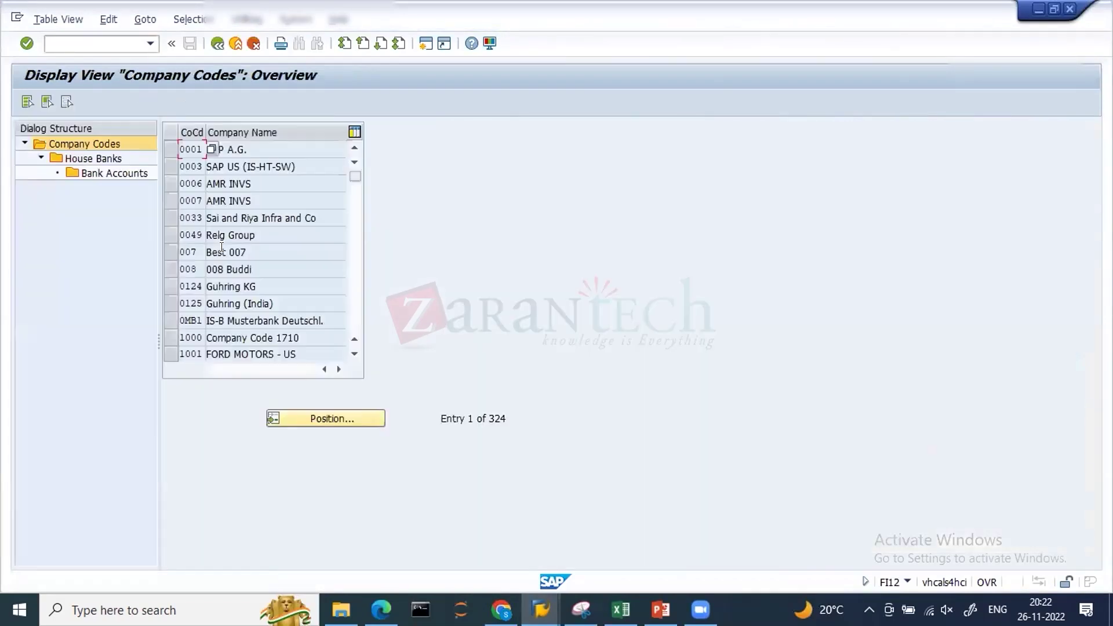
# Position the company code list on CSH3, select that company code and open its house bank HB01.
pyautogui.click(288, 417)
pyautogui.write('csh3')
pyautogui.press('Return')
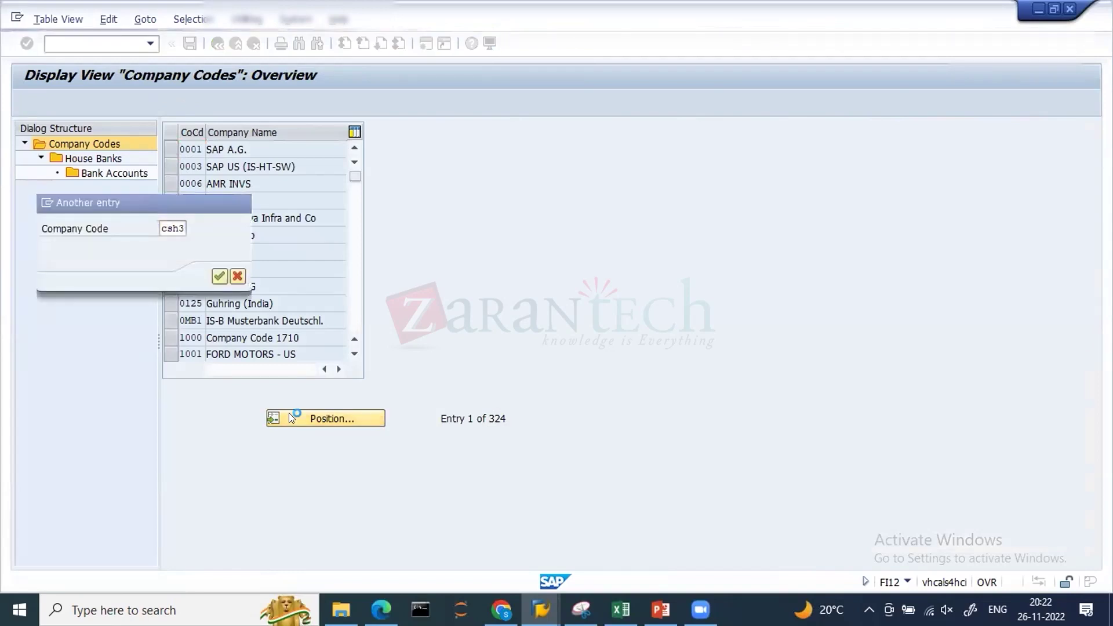
pyautogui.click(170, 149)
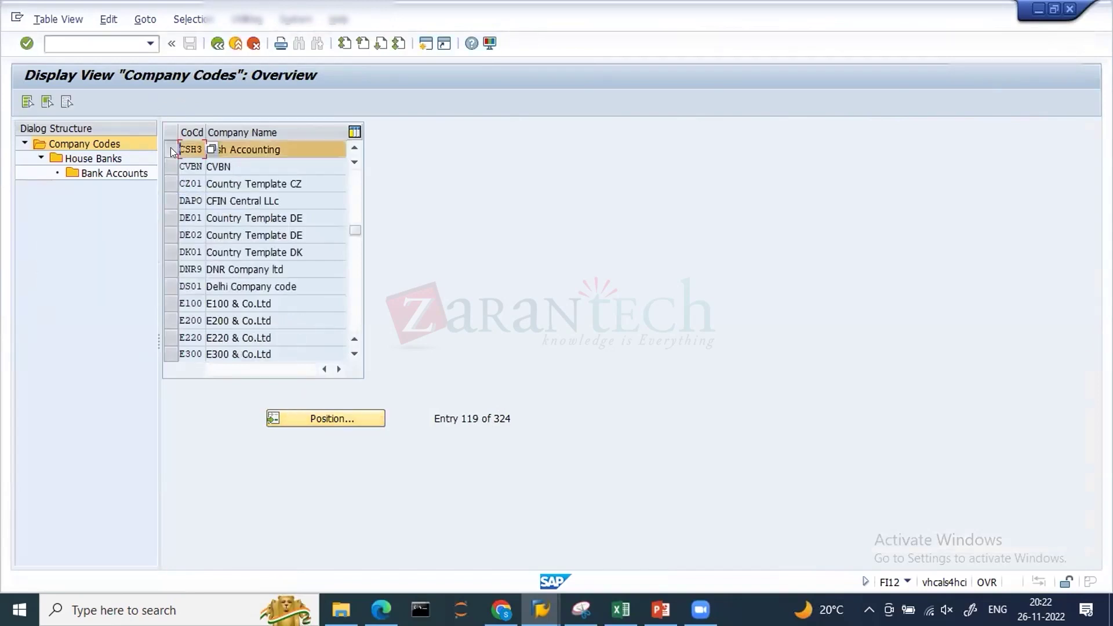
pyautogui.click(108, 158)
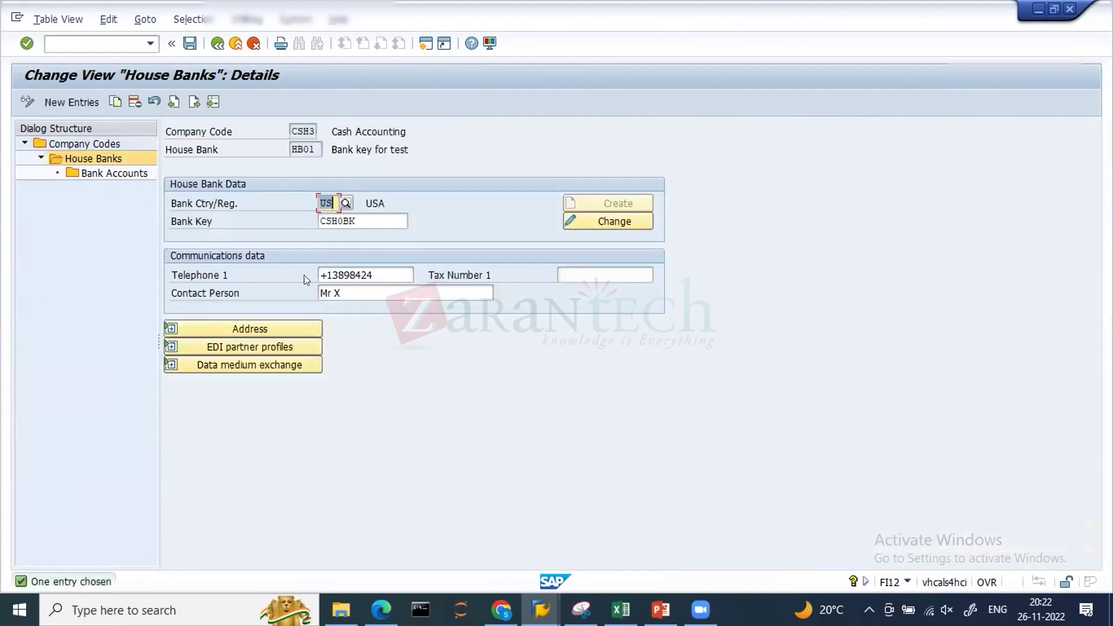
# Display the bank account details of house bank HB01 with read access, and return to Import and Export Bank Accounts in the browser.
pyautogui.click(105, 174)
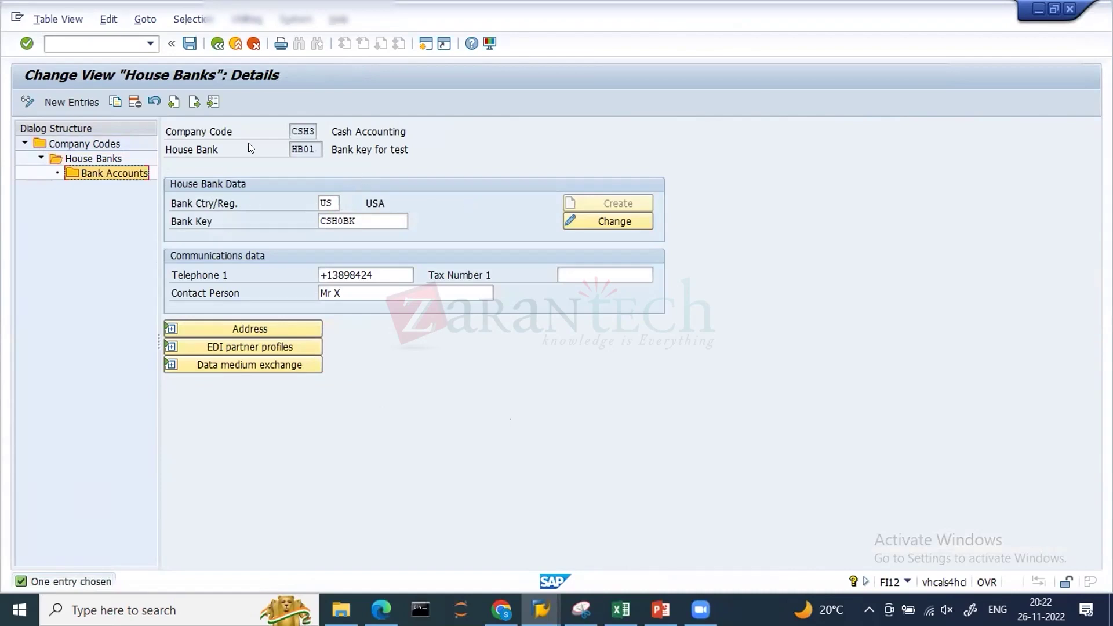
pyautogui.doubleClick(122, 173)
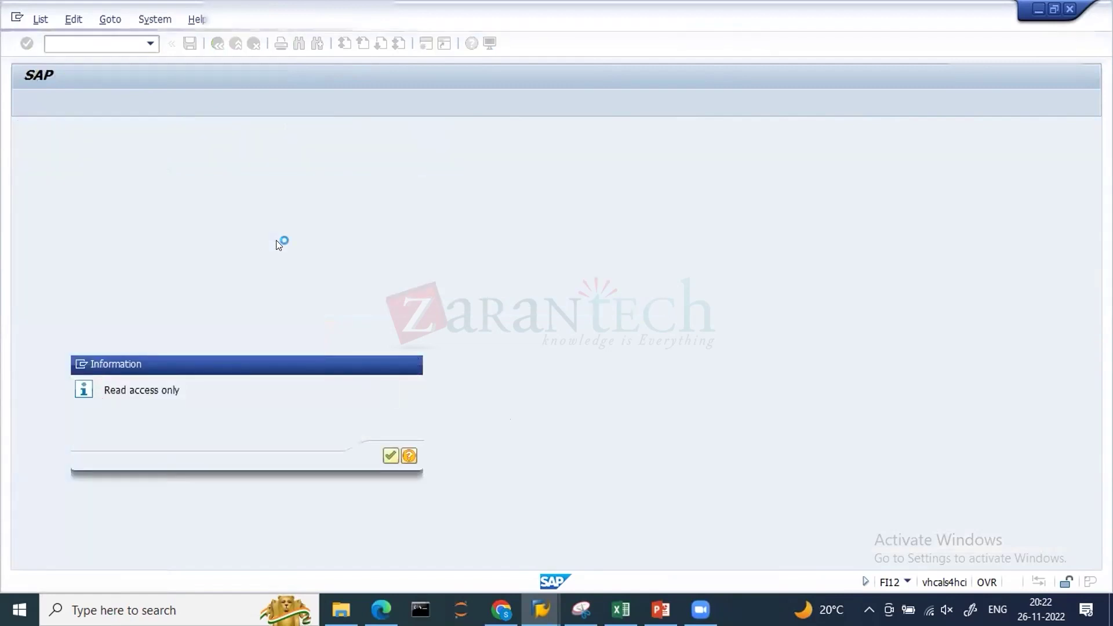
pyautogui.press('Return')
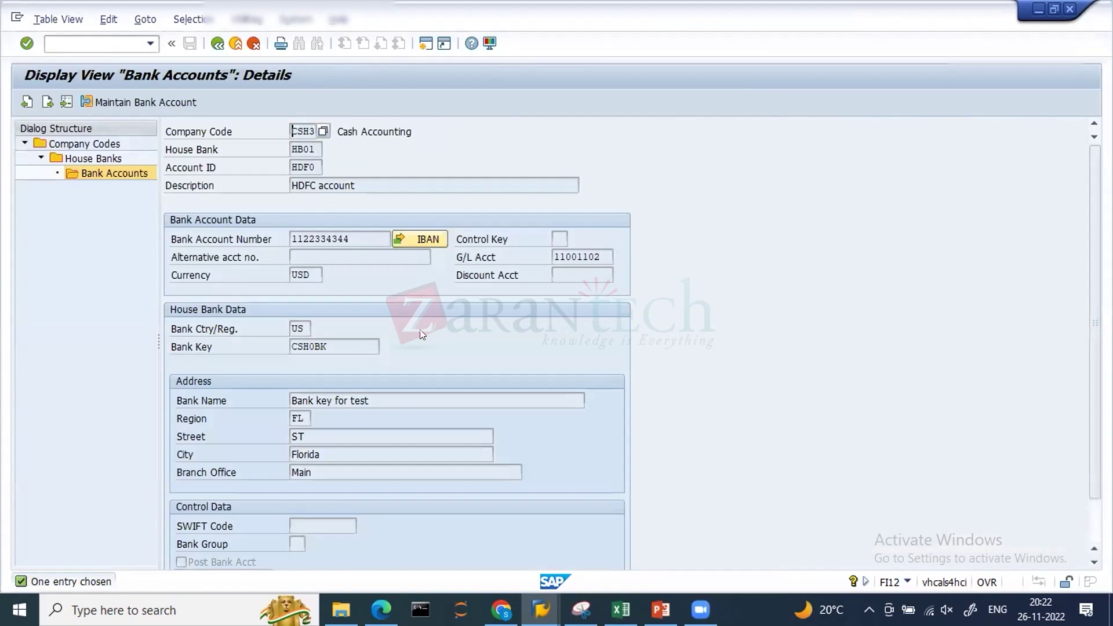
pyautogui.hotkey('alt', 'Tab')
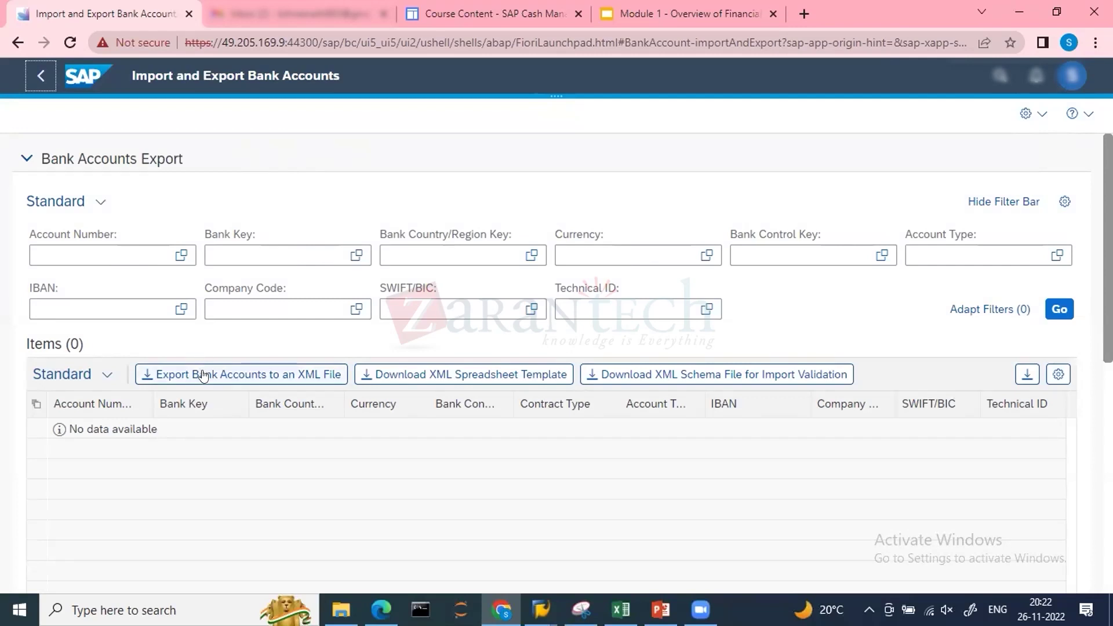
# Download the XML spreadsheet template and try to export the bank accounts to an XML file with no entries selected.
pyautogui.click(399, 376)
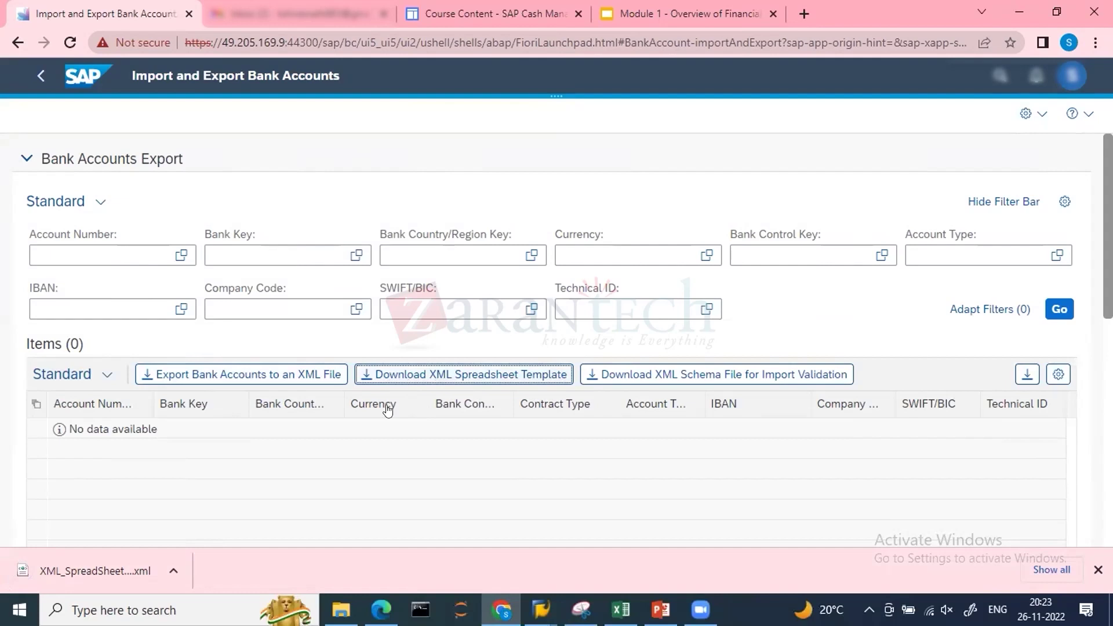
pyautogui.click(233, 378)
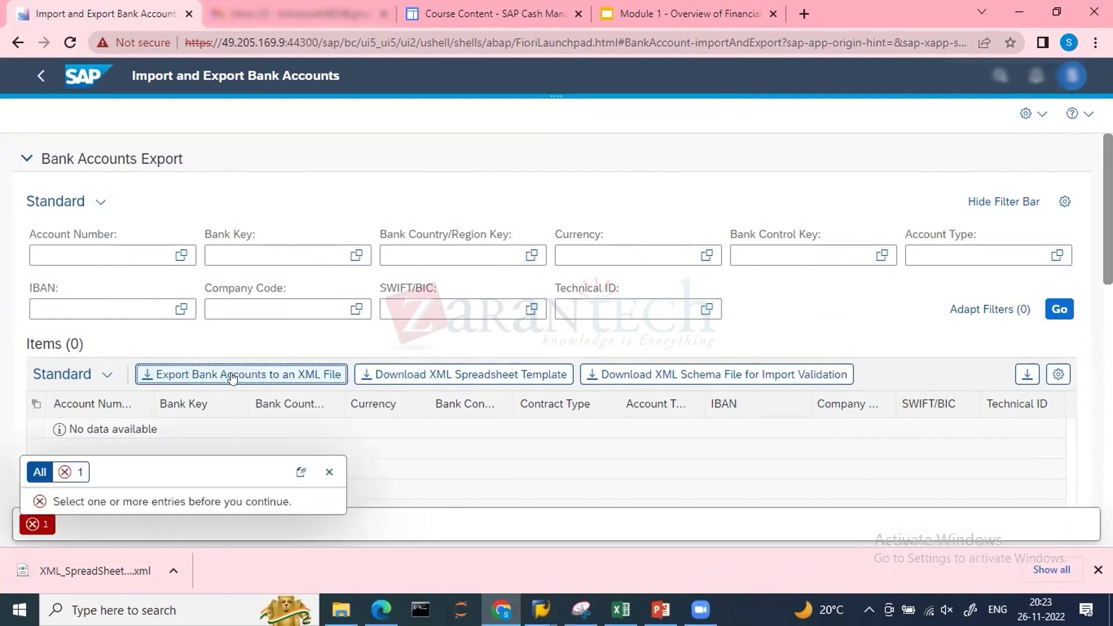
pyautogui.click(325, 473)
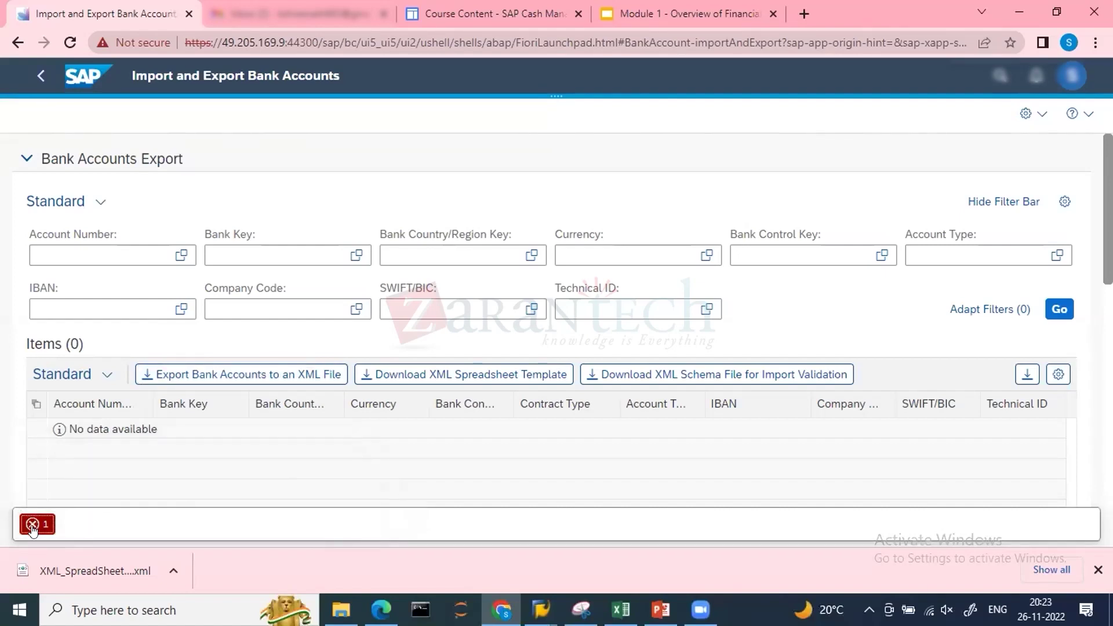
# Review the message raised by the bank account export and filter the message list to errors only.
pyautogui.click(32, 526)
pyautogui.click(327, 473)
pyautogui.click(25, 525)
pyautogui.click(43, 571)
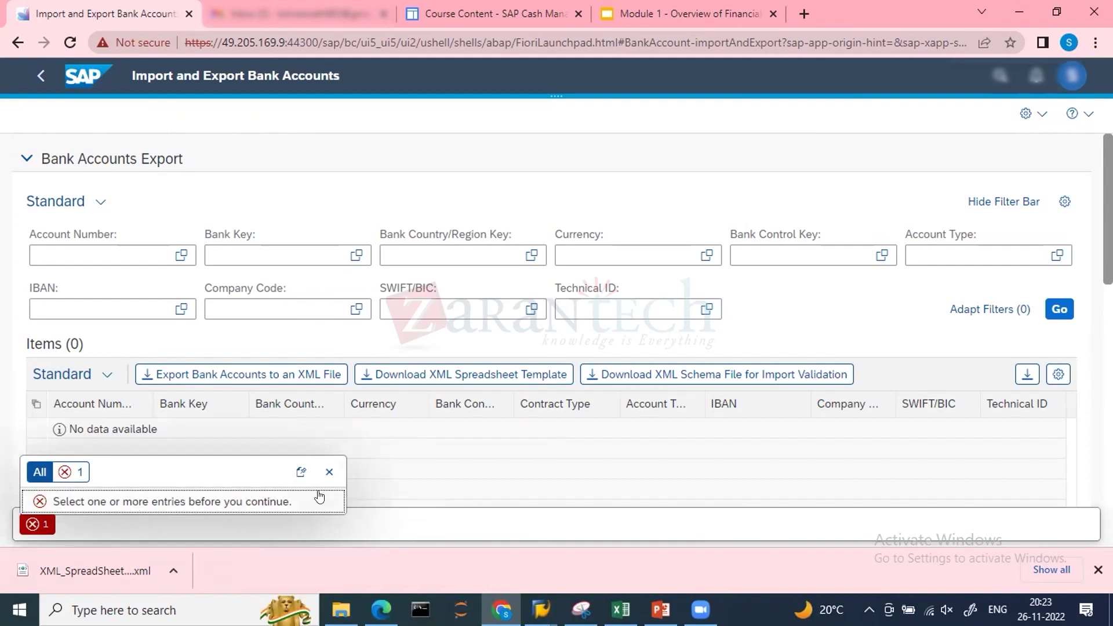
pyautogui.click(329, 472)
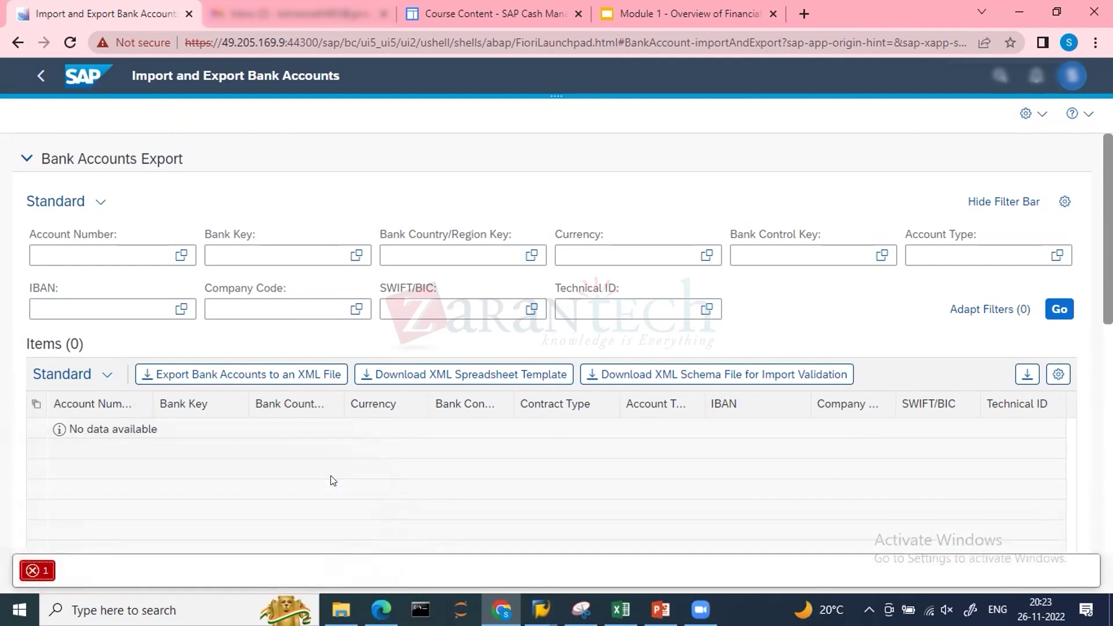
pyautogui.click(33, 571)
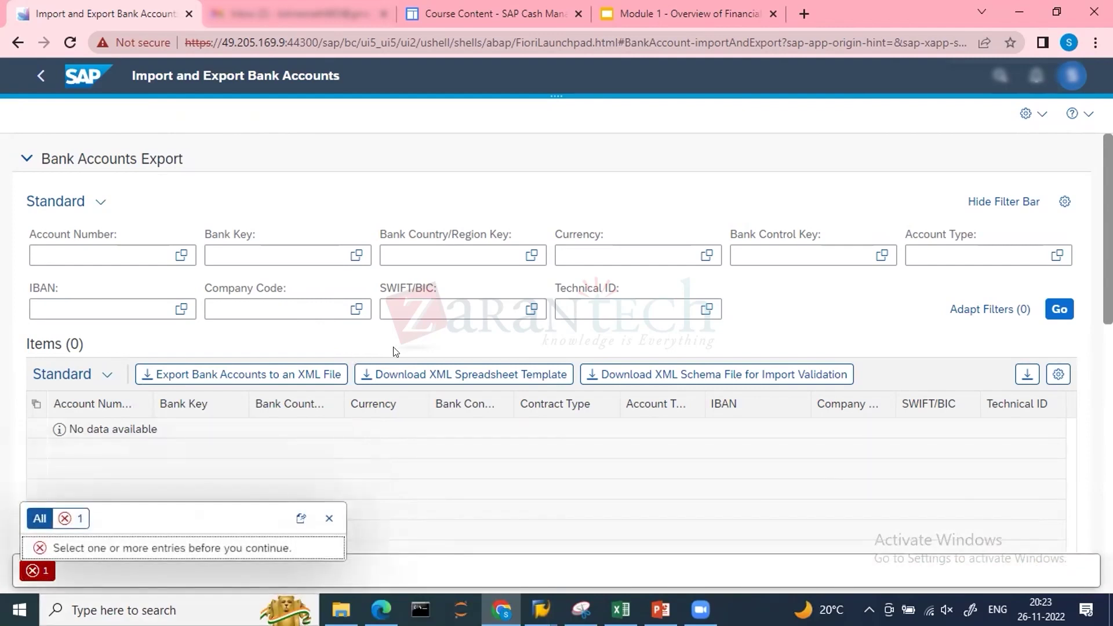
pyautogui.click(44, 518)
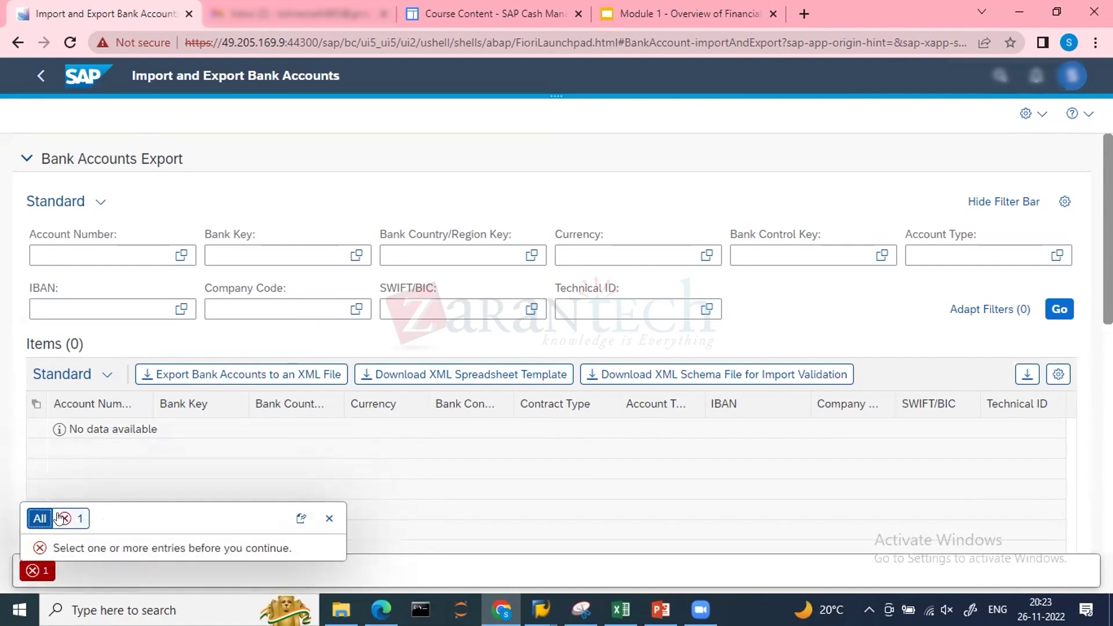
pyautogui.click(63, 519)
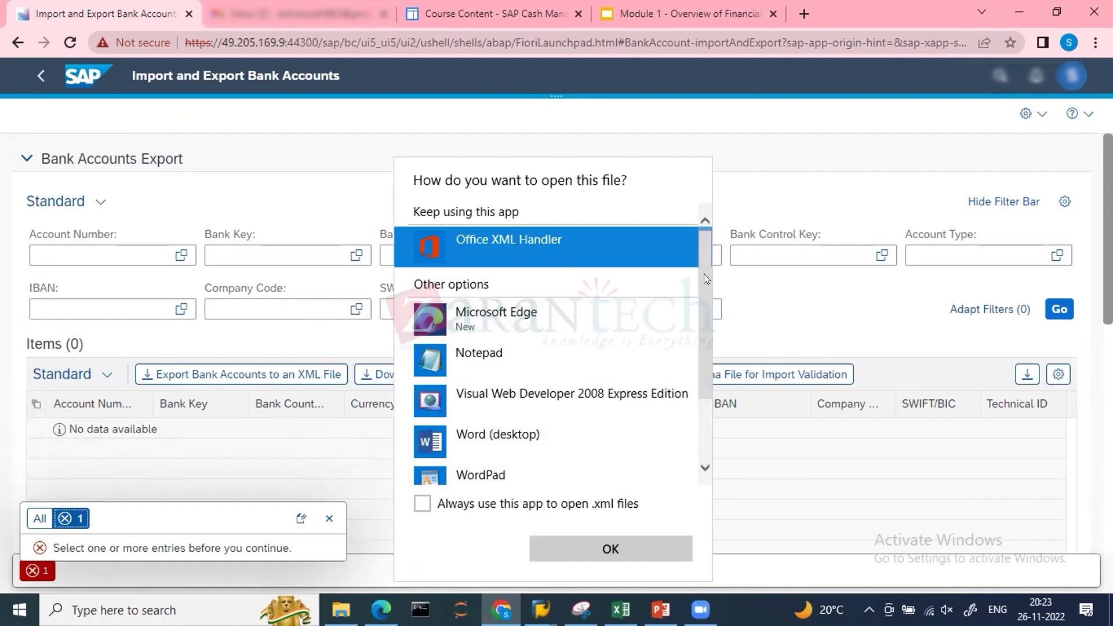
# Open the downloaded XML spreadsheet template with Microsoft Edge and switch to the Edge window.
pyautogui.moveTo(704, 266); pyautogui.dragTo(698, 369)
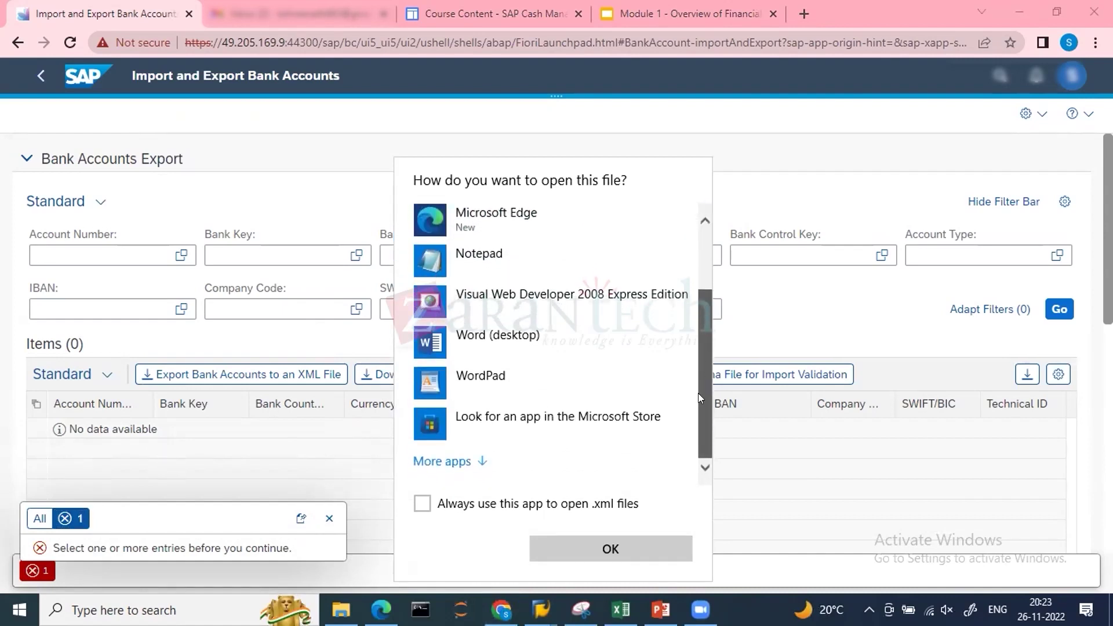
pyautogui.scroll(3, 476, 458)
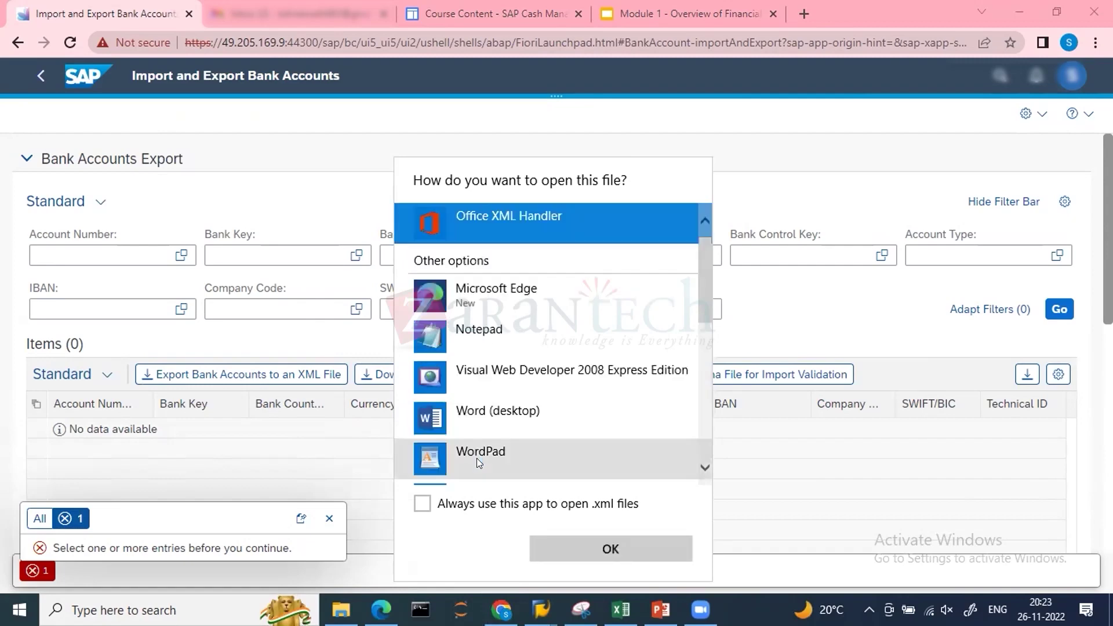
pyautogui.moveTo(706, 275)
pyautogui.mouseDown()
pyautogui.moveTo(698, 444)
pyautogui.moveTo(708, 271)
pyautogui.mouseUp()
pyautogui.click(508, 333)
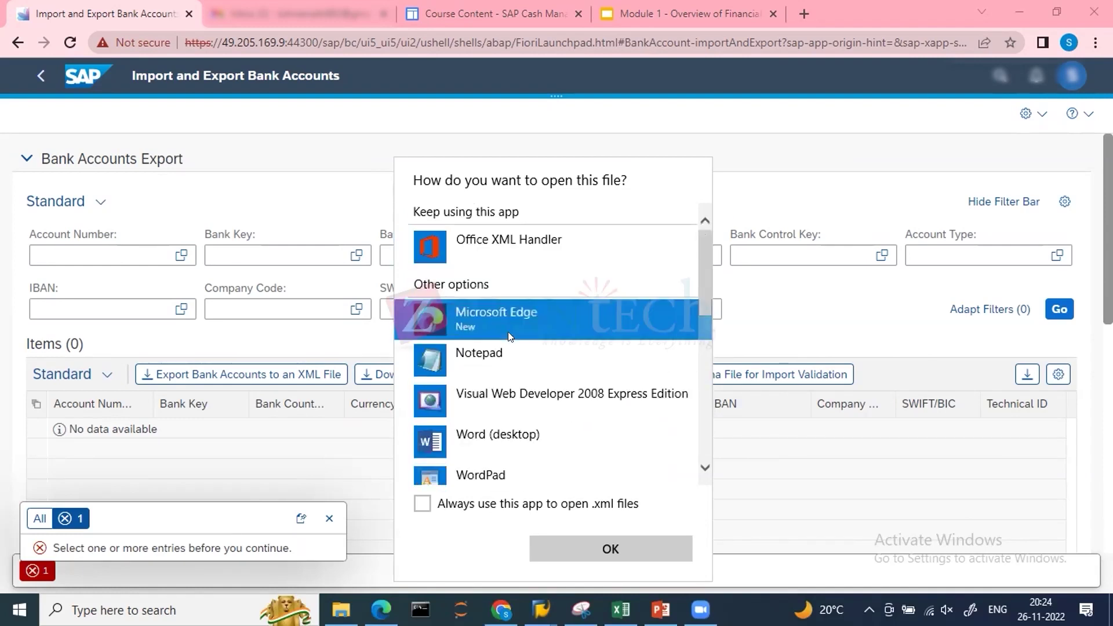
pyautogui.click(586, 544)
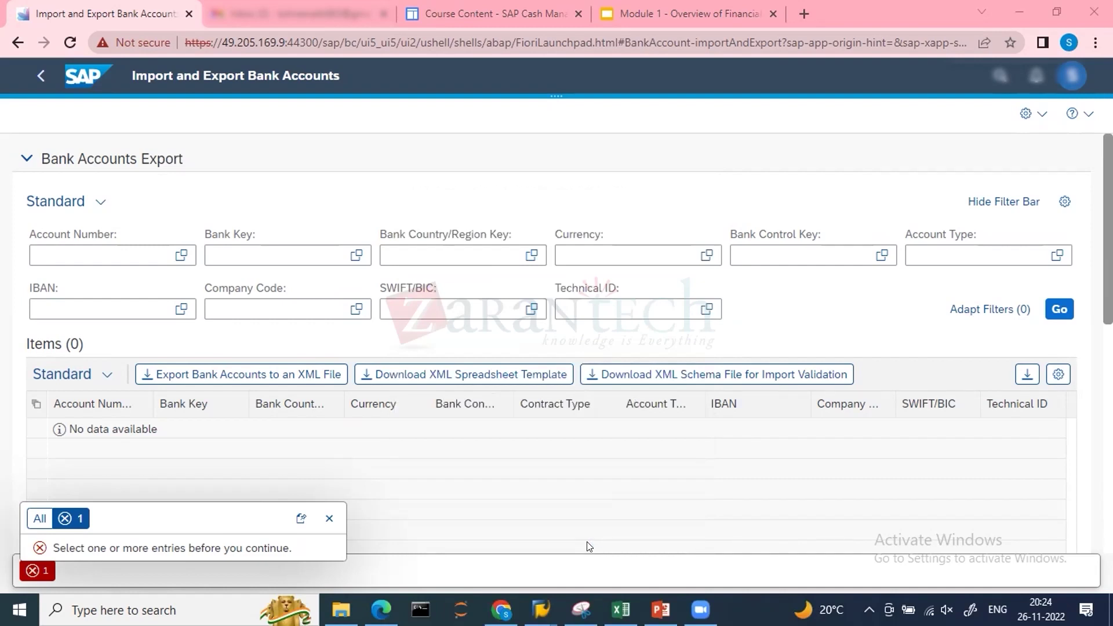
pyautogui.moveTo(381, 609)
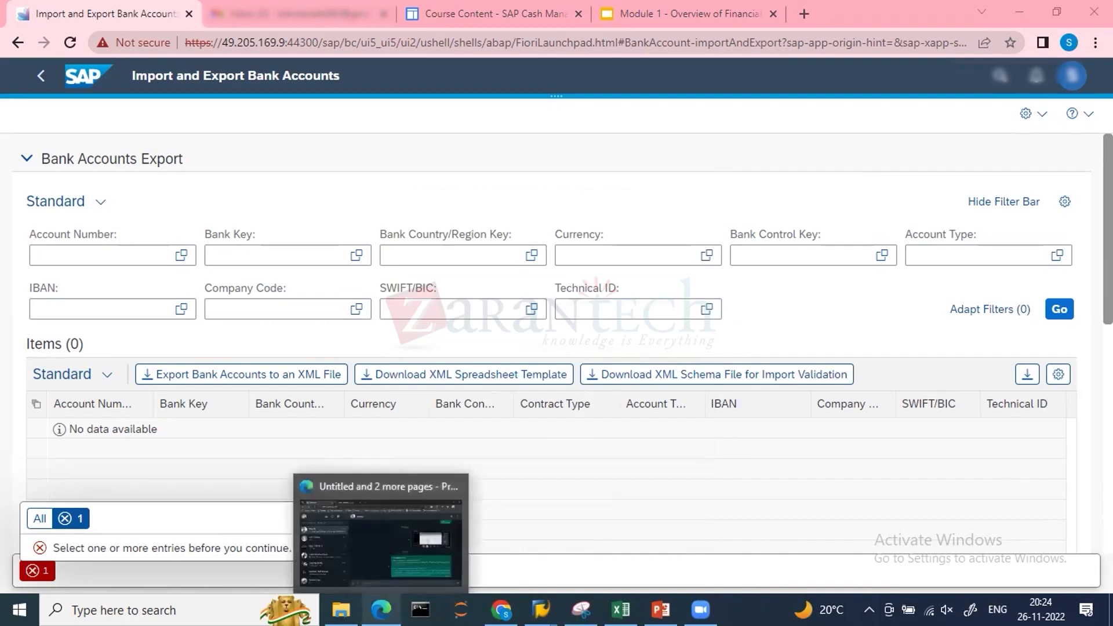
pyautogui.moveTo(393, 501)
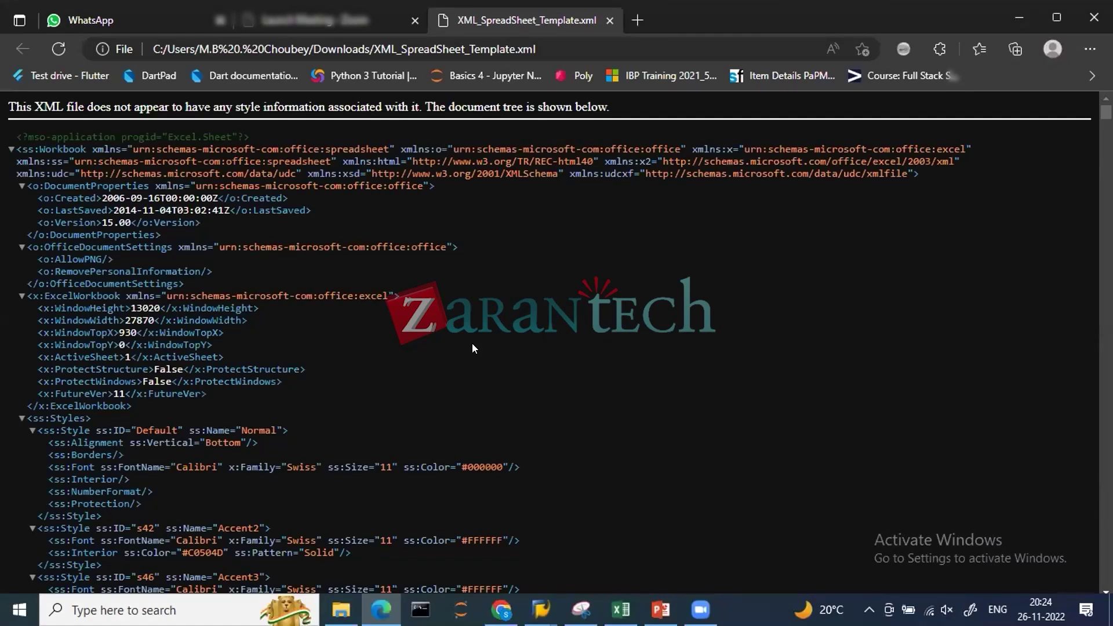
# Examine the bank account field names and data types in XML_SpreadSheet_Template.xml, and close the file.
pyautogui.scroll(-20, 472, 343)
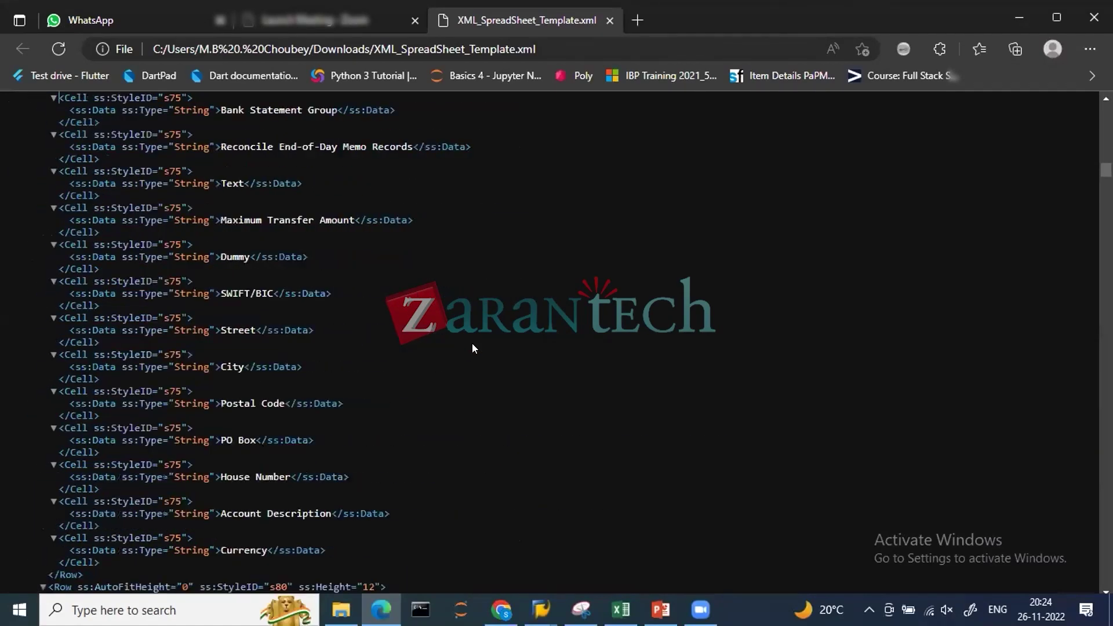
pyautogui.scroll(-20, 472, 346)
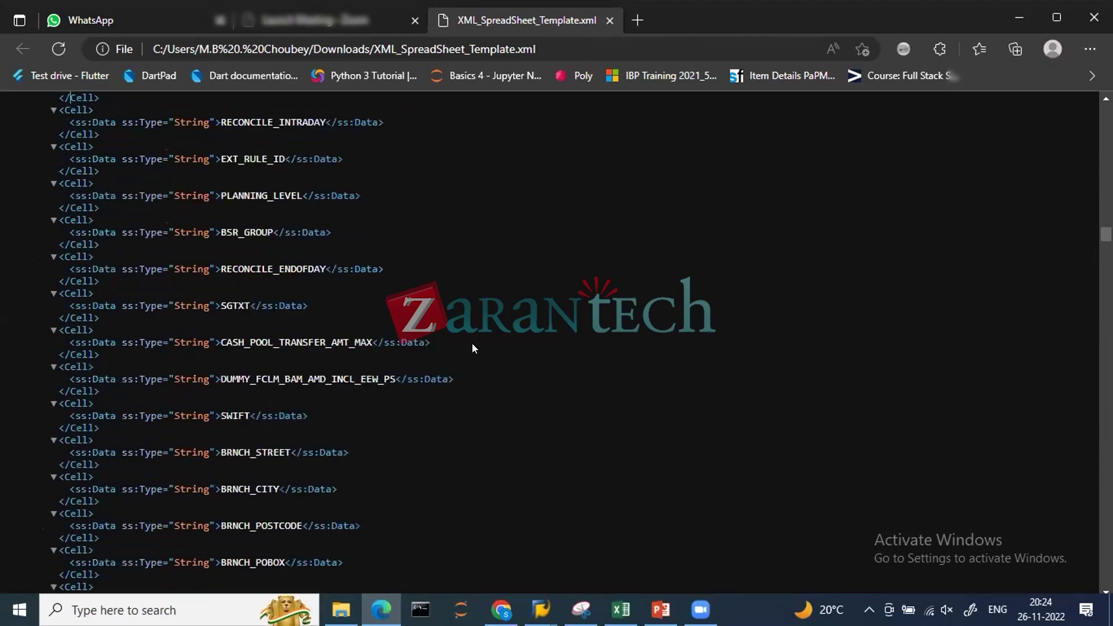
pyautogui.scroll(-20, 473, 346)
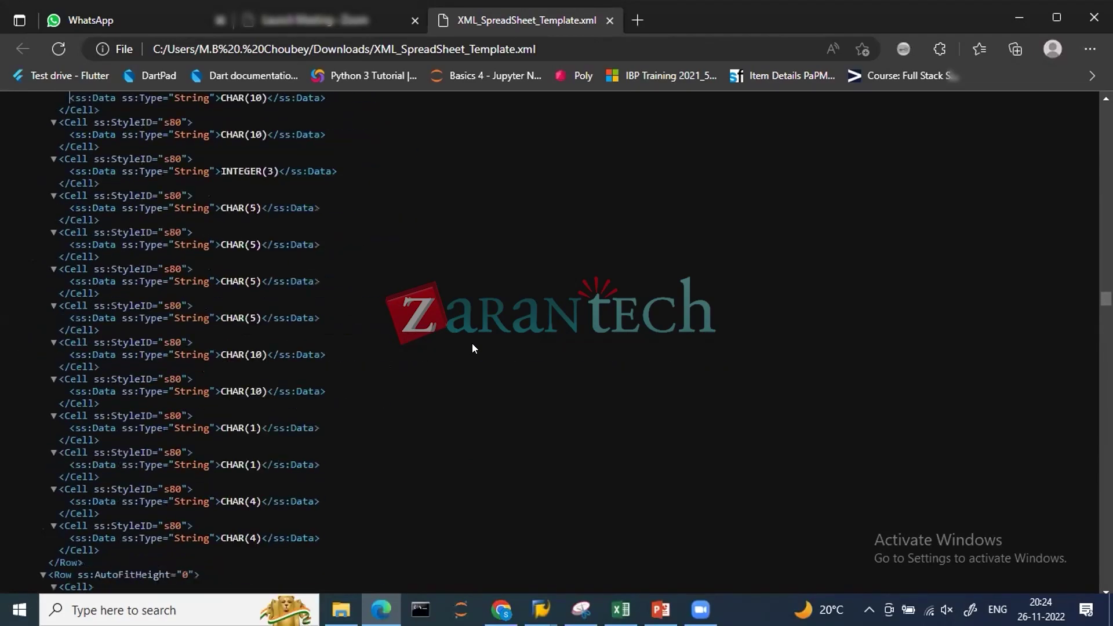
pyautogui.scroll(-5, 472, 344)
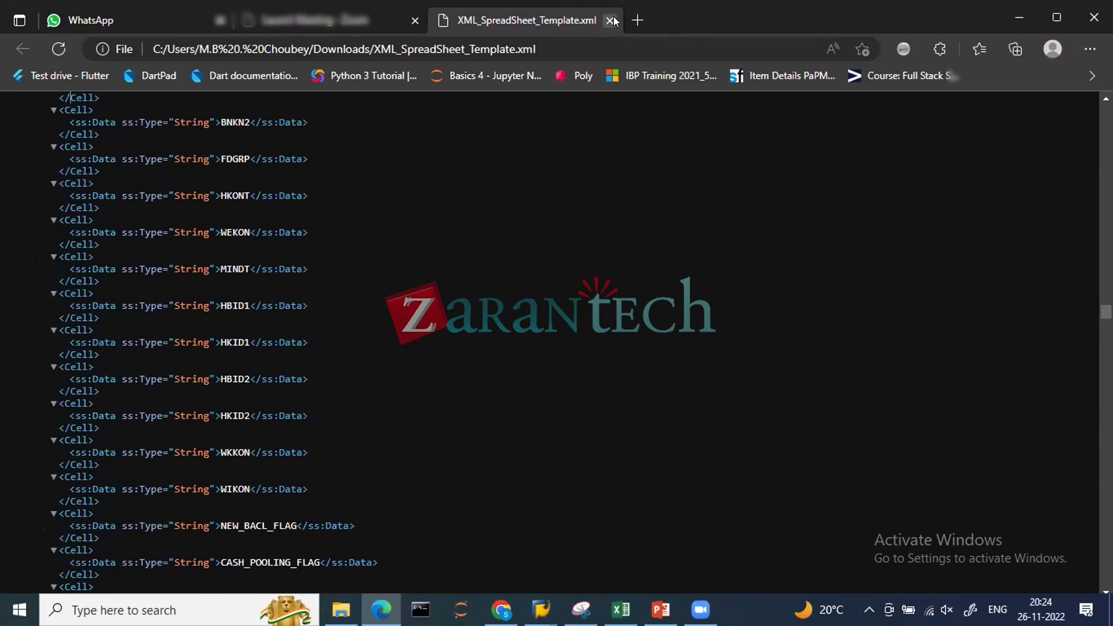
pyautogui.click(503, 319)
pyautogui.press('pageup')
pyautogui.press('pageup')
pyautogui.press('pageup')
pyautogui.press('pageup')
pyautogui.press('pageup')
pyautogui.press('pageup')
pyautogui.press('pageup')
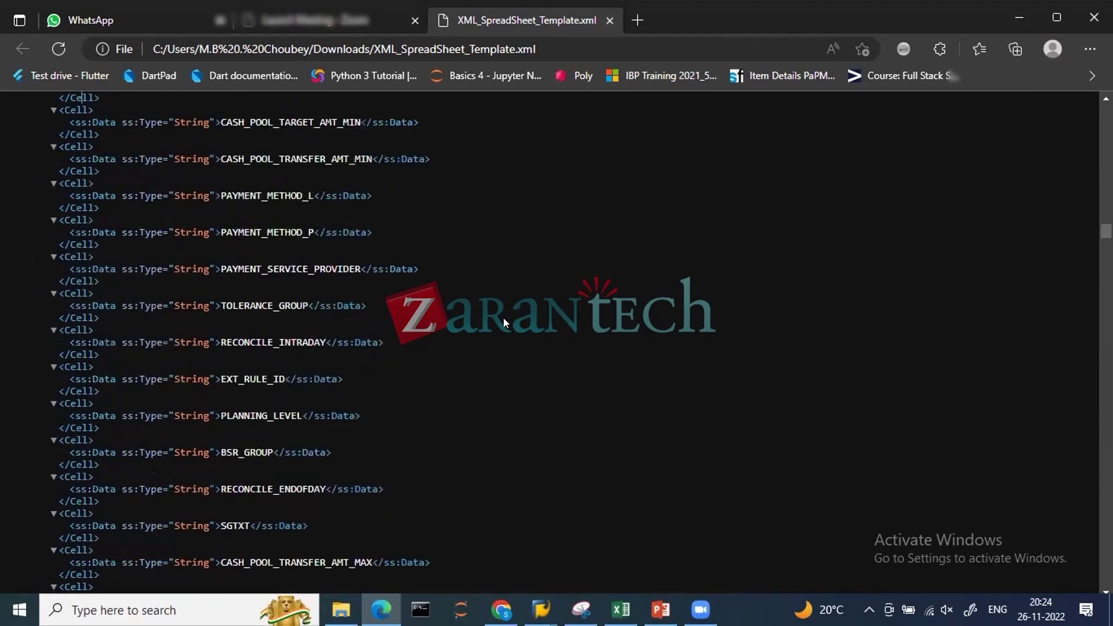
pyautogui.press('pageup')
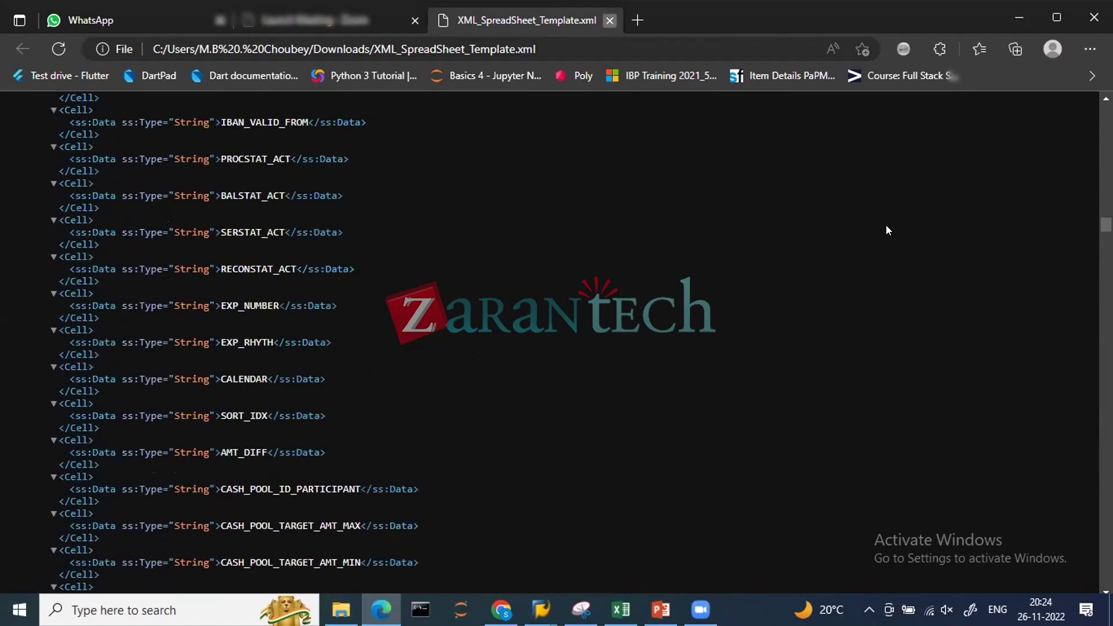
pyautogui.click(609, 20)
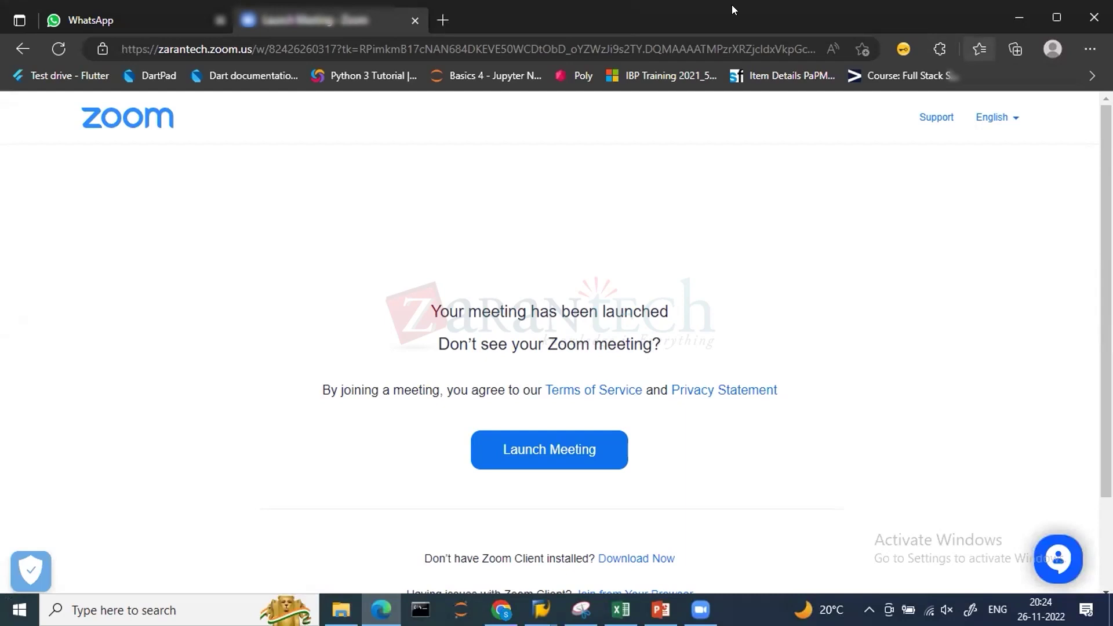
# Switch back to Import and Export Bank Accounts in Chrome and close the message list.
pyautogui.hotkey('ctrl', 'shift', 'o')
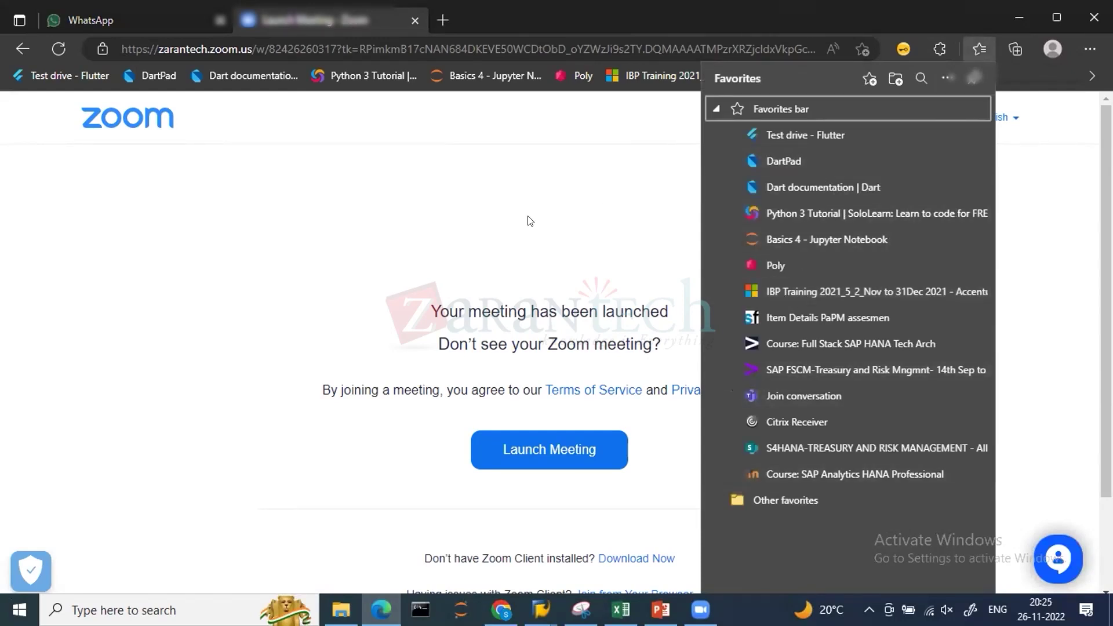
pyautogui.click(502, 220)
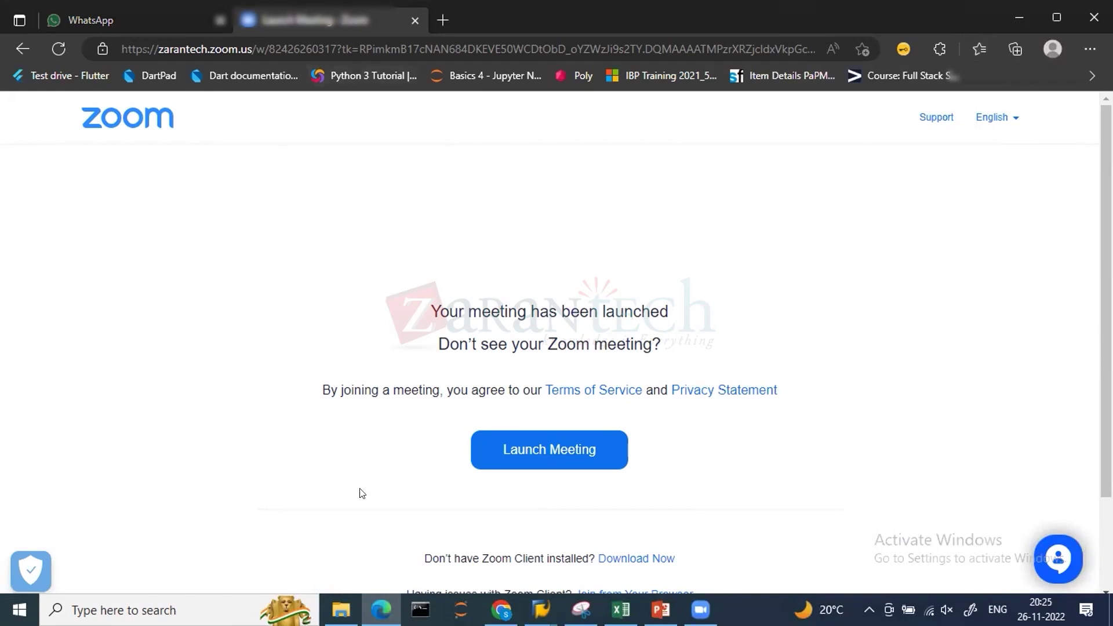
pyautogui.click(501, 610)
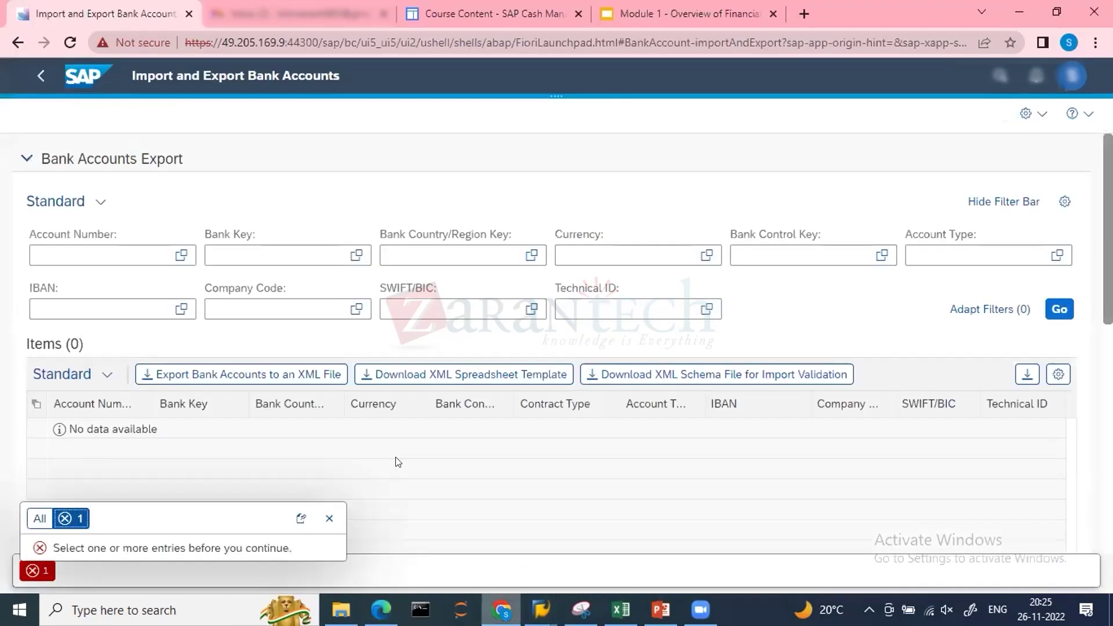
pyautogui.click(323, 518)
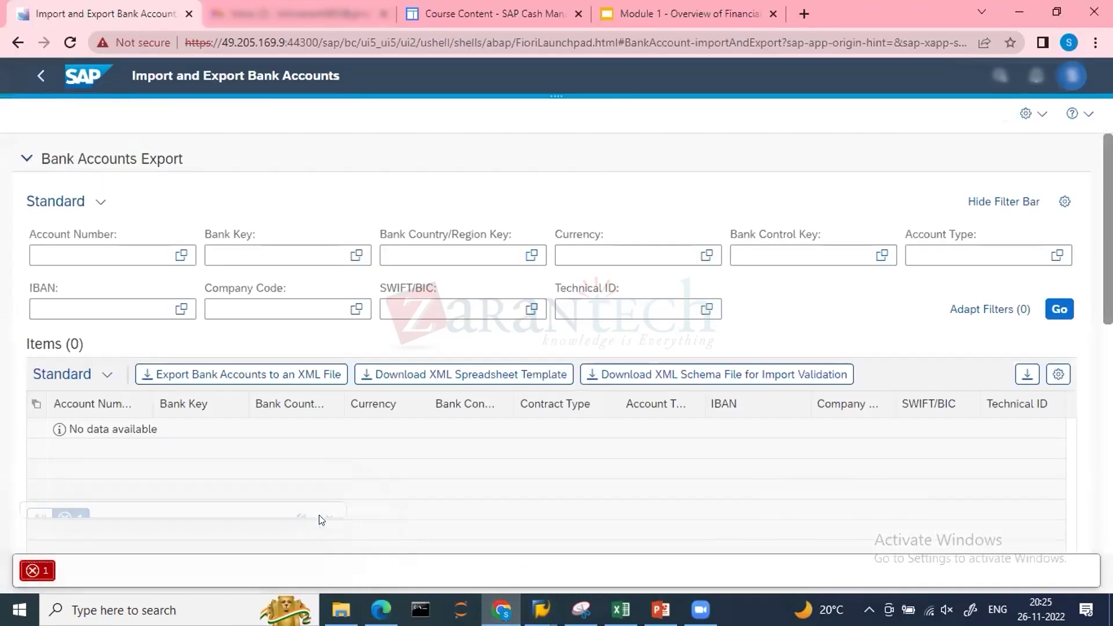
pyautogui.click(24, 570)
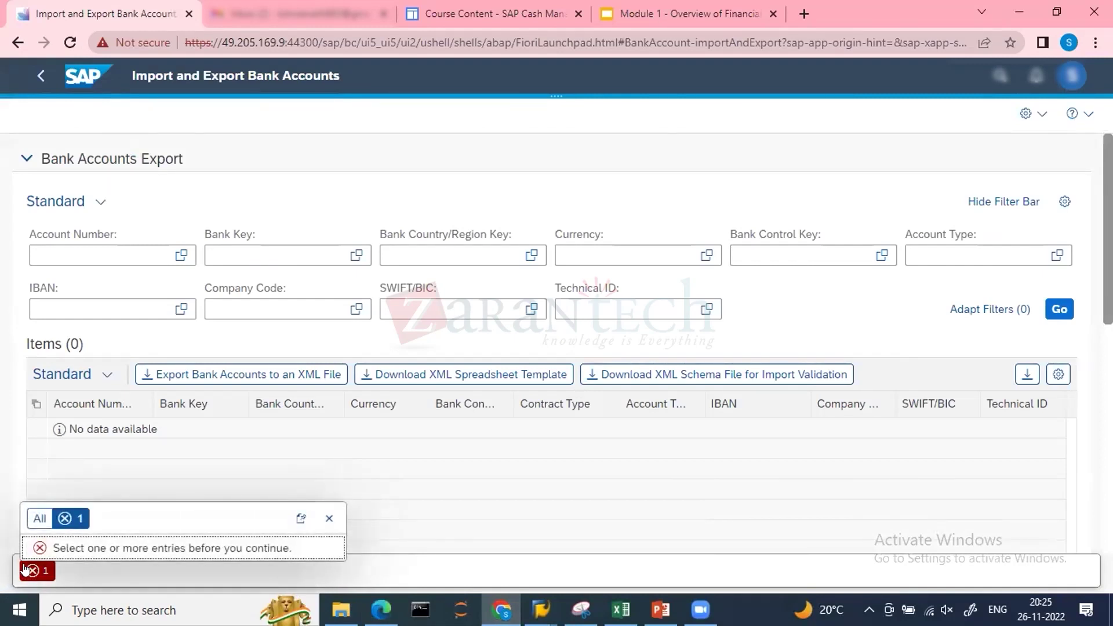
pyautogui.click(330, 520)
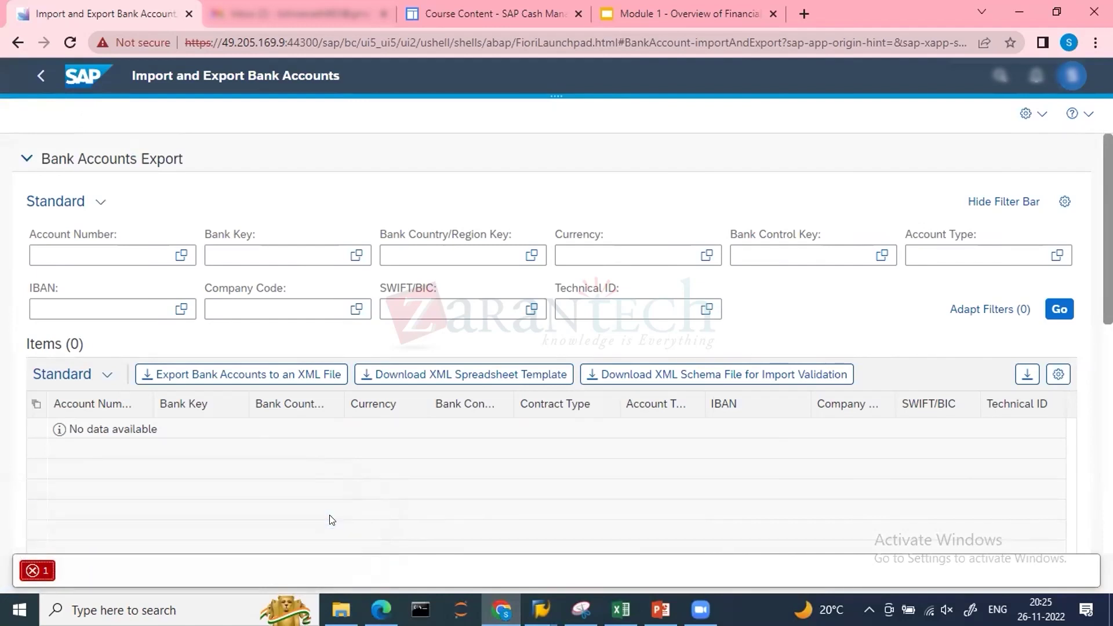
# Download the XML spreadsheet template again, export the bank account items table to a spreadsheet and open the exported workbook.
pyautogui.click(450, 375)
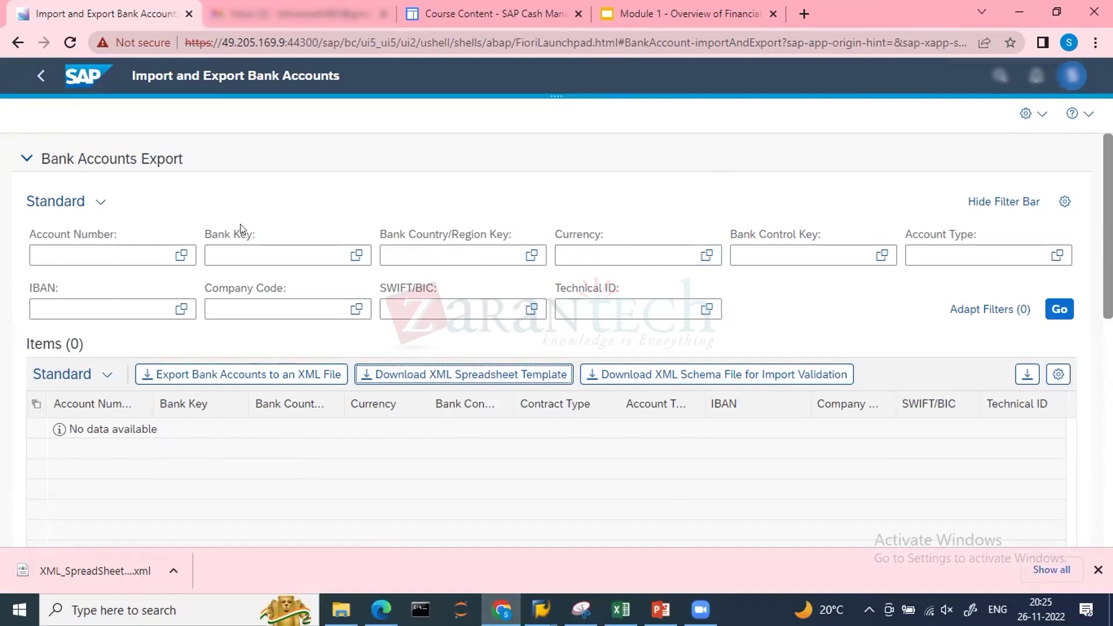
pyautogui.click(1023, 378)
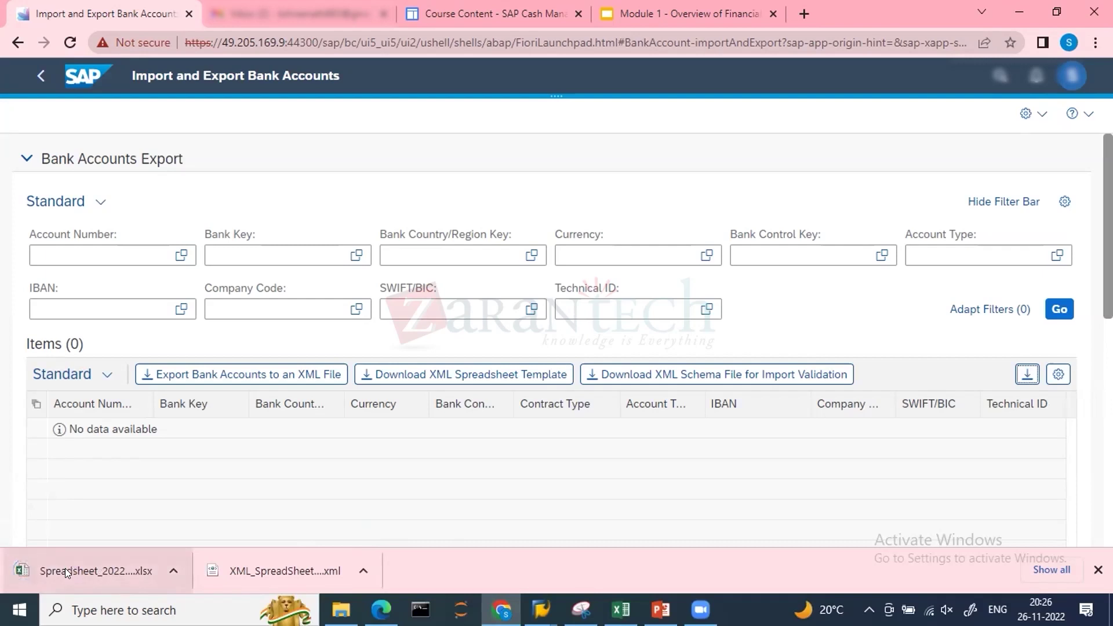
pyautogui.click(65, 568)
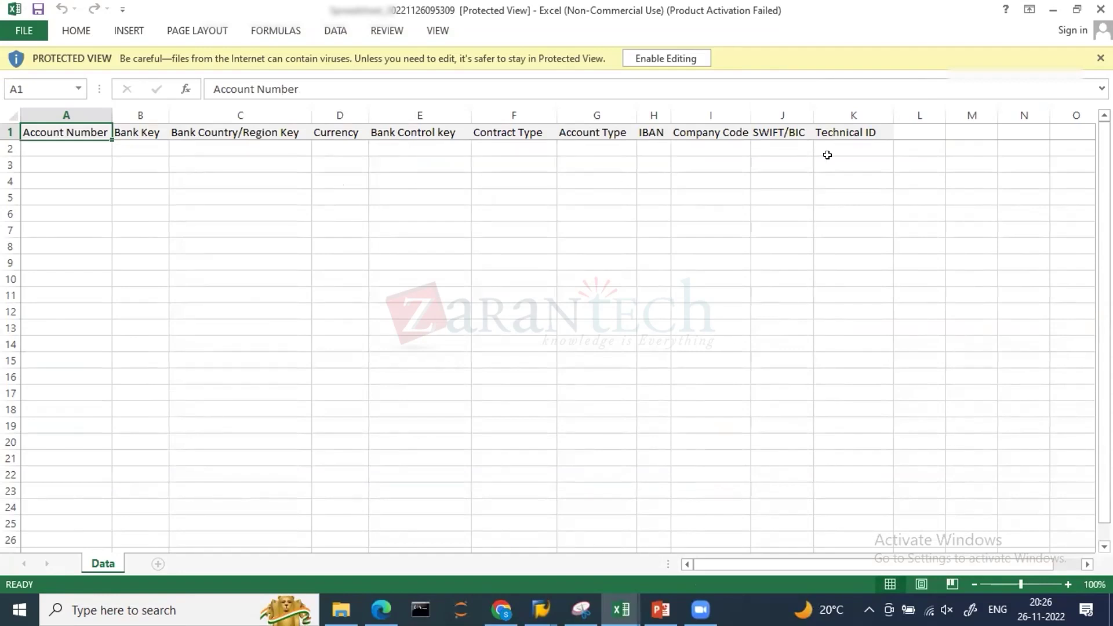
# Examine the exported spreadsheet's columns from Technical ID back to Account Number, and close the workbook.
pyautogui.moveTo(832, 149); pyautogui.dragTo(833, 193)
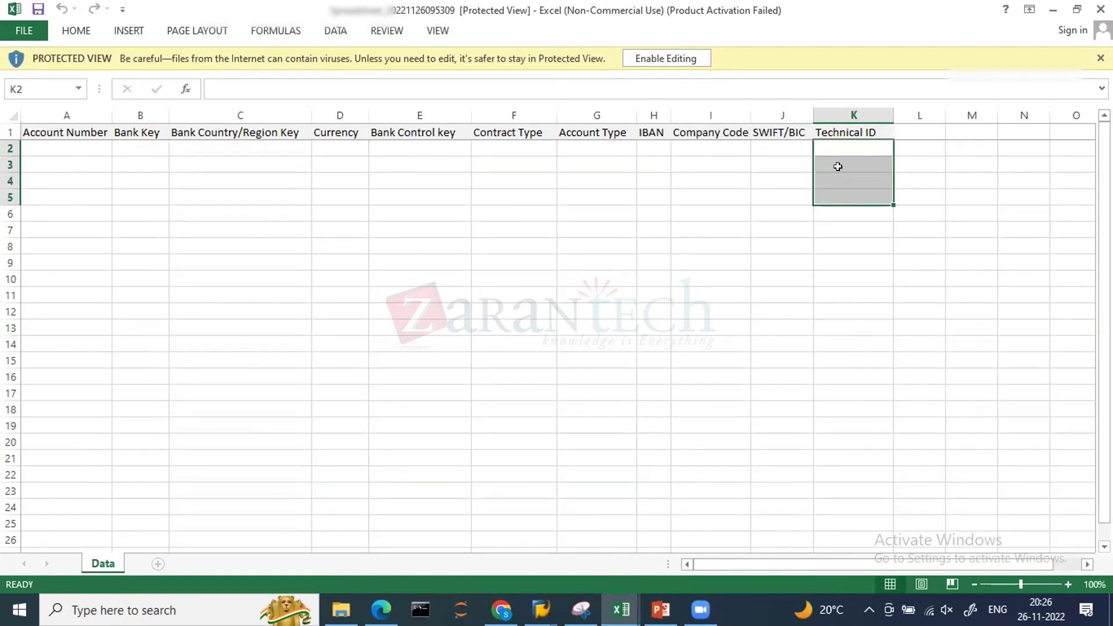
pyautogui.click(838, 143)
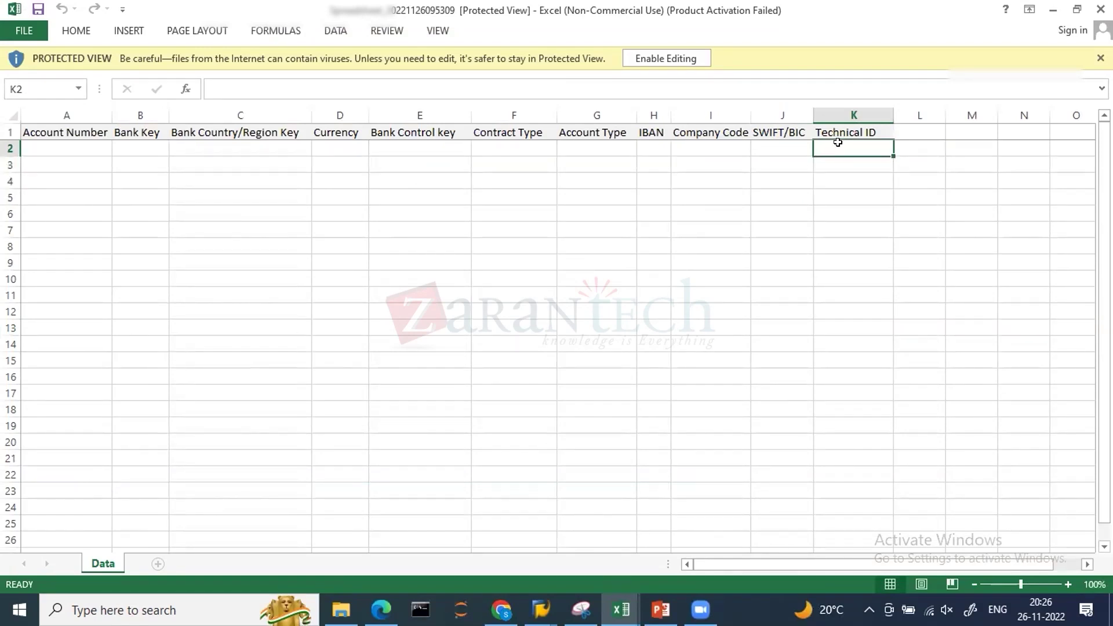
pyautogui.press('Left')
pyautogui.press('Left')
pyautogui.press('Left')
pyautogui.press('Left')
pyautogui.press('Left')
pyautogui.press('Left')
pyautogui.press('Left')
pyautogui.press('Left')
pyautogui.press('Left')
pyautogui.press('Left')
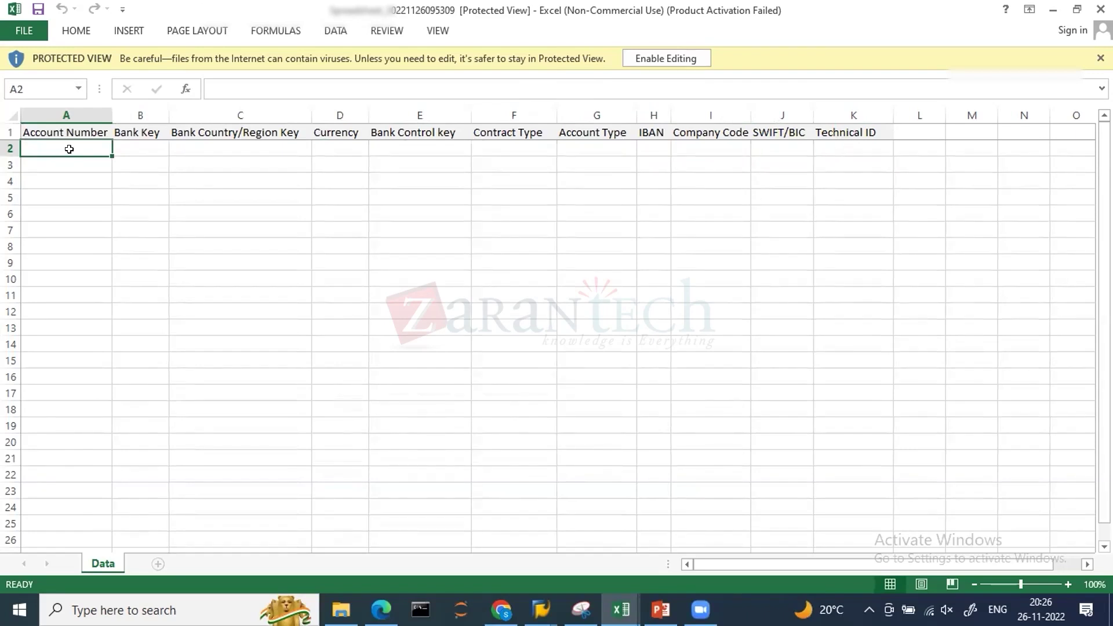
pyautogui.moveTo(70, 148); pyautogui.dragTo(69, 258)
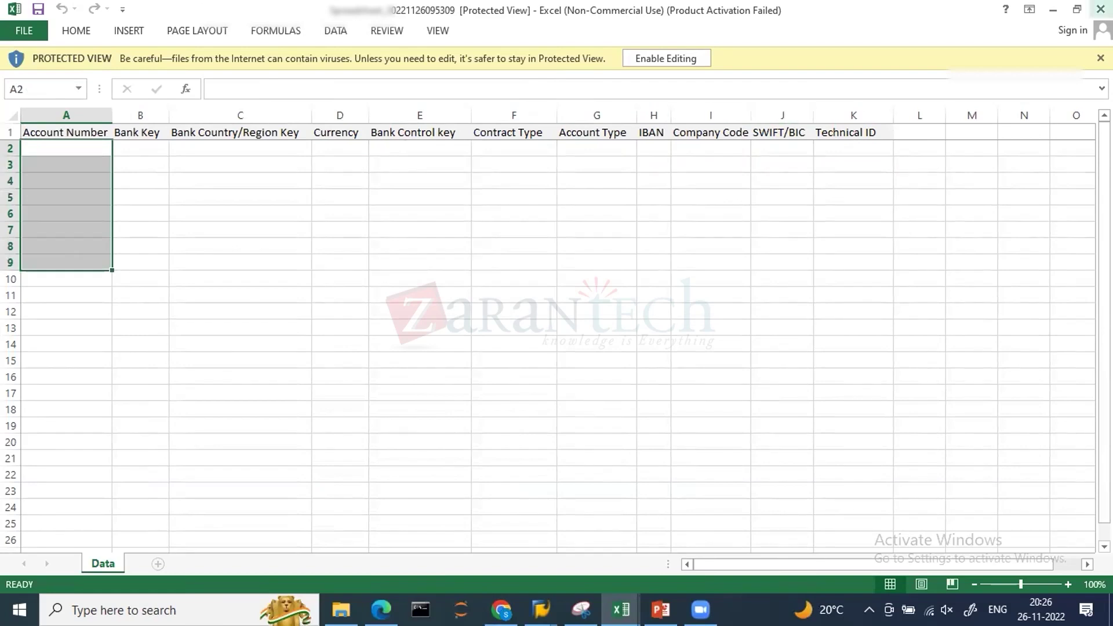
pyautogui.click(1100, 9)
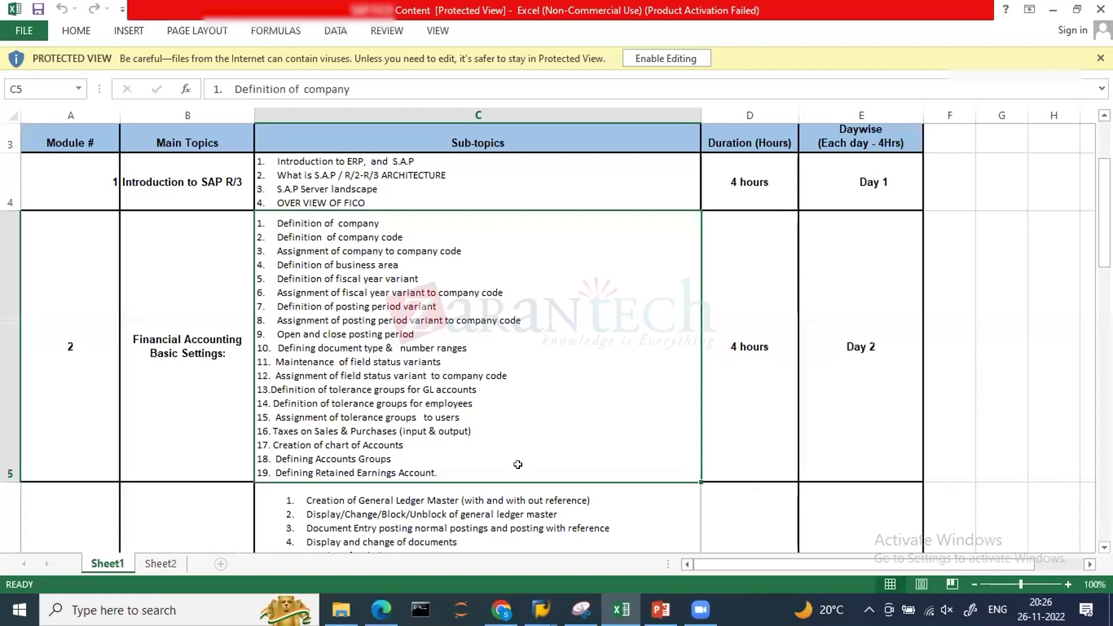
# Switch to Import and Export Bank Accounts in Chrome, go back to Manage Bank Accounts and reopen the import and export app.
pyautogui.moveTo(542, 609)
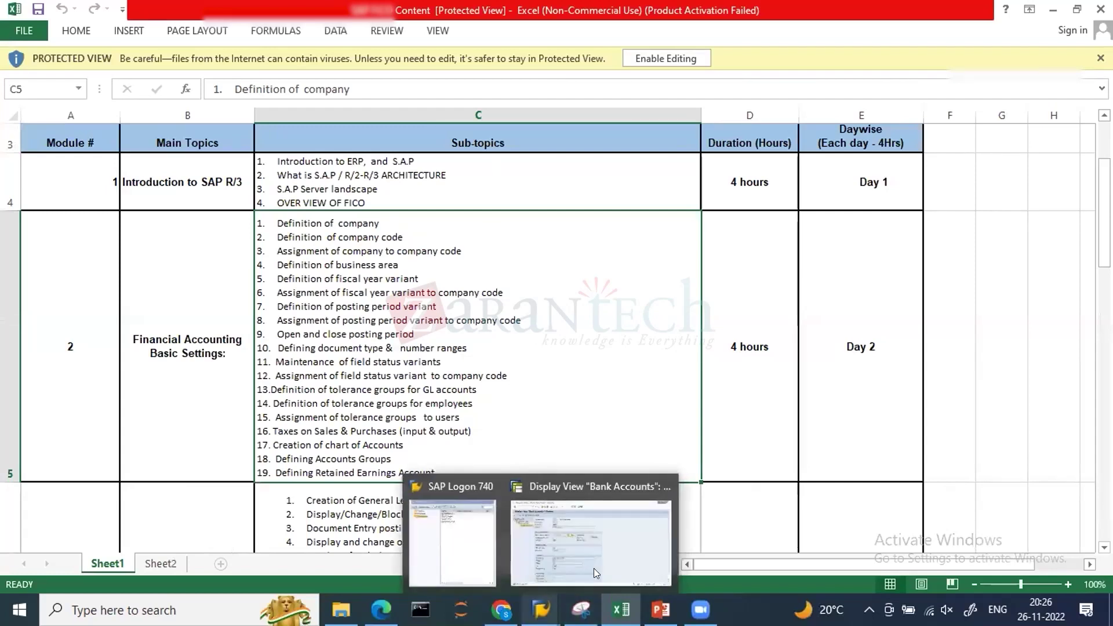
pyautogui.moveTo(501, 609)
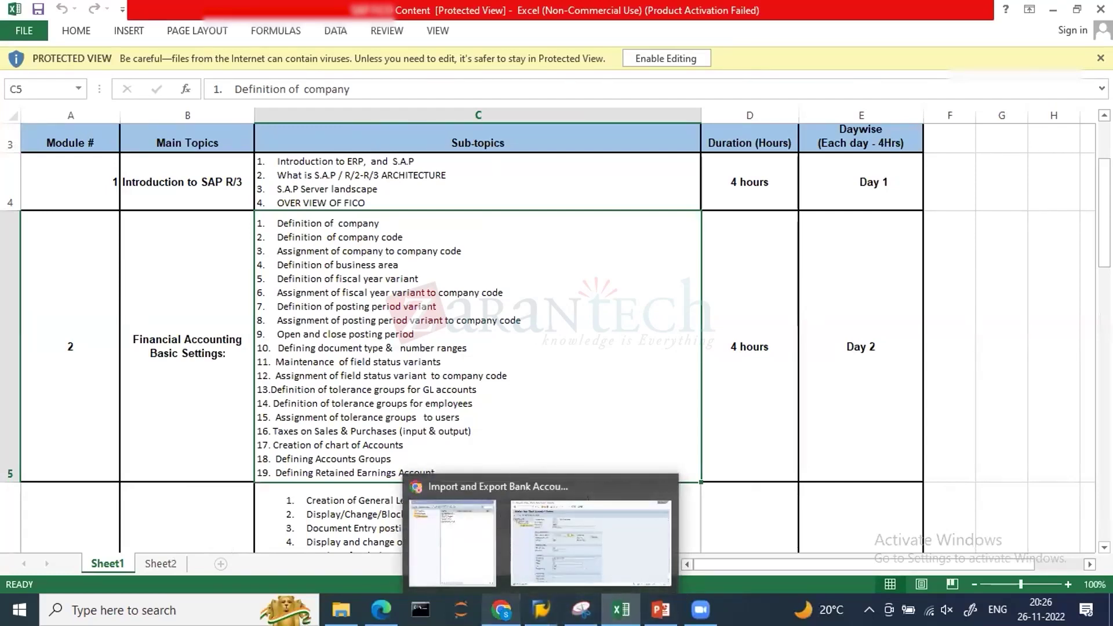
pyautogui.click(497, 557)
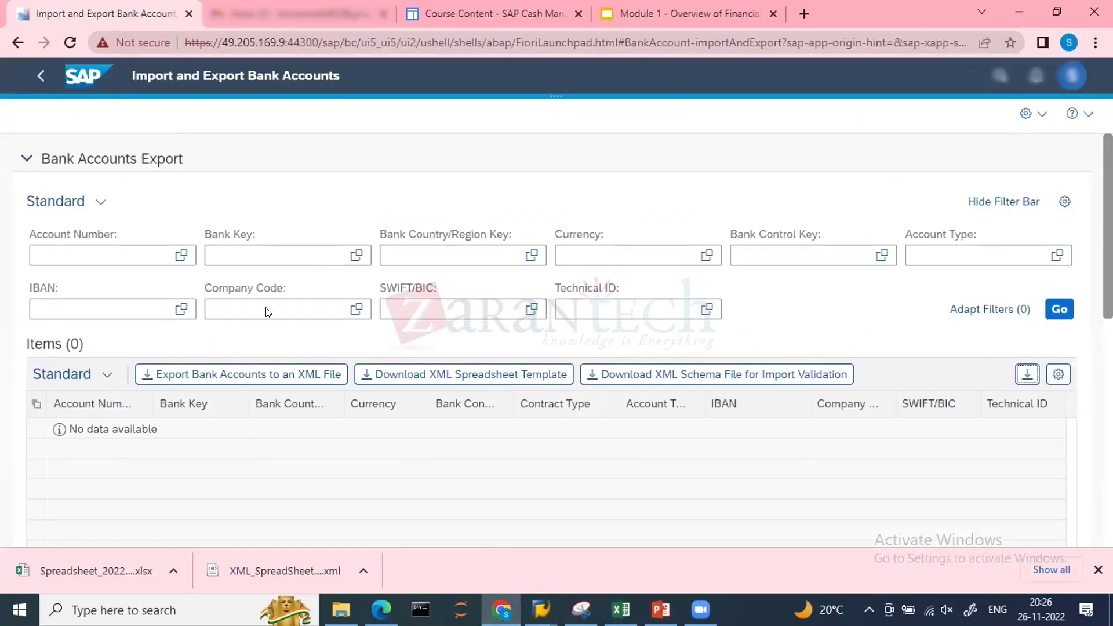
pyautogui.click(36, 76)
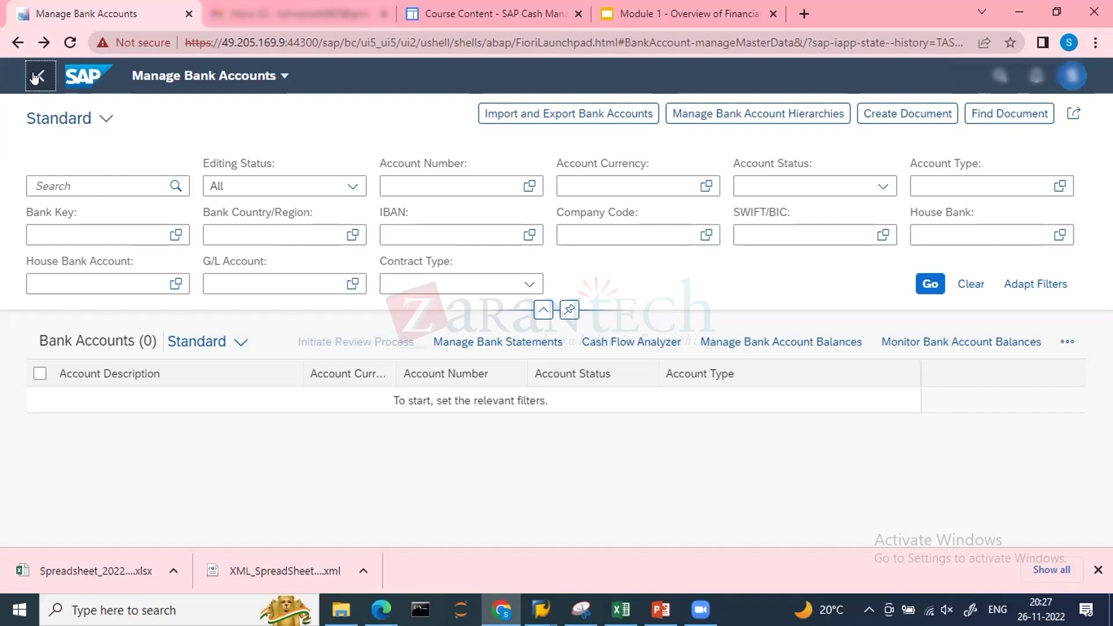
pyautogui.click(492, 116)
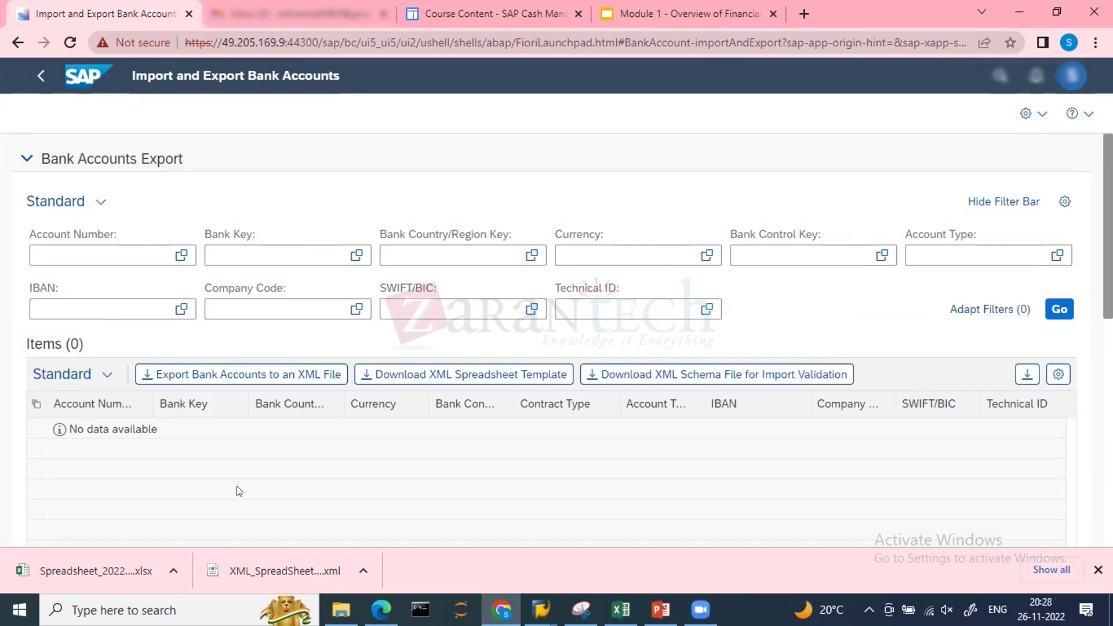
# Review the column settings of the Bank Accounts Export items table, cancel them, and open the table's view list.
pyautogui.click(517, 374)
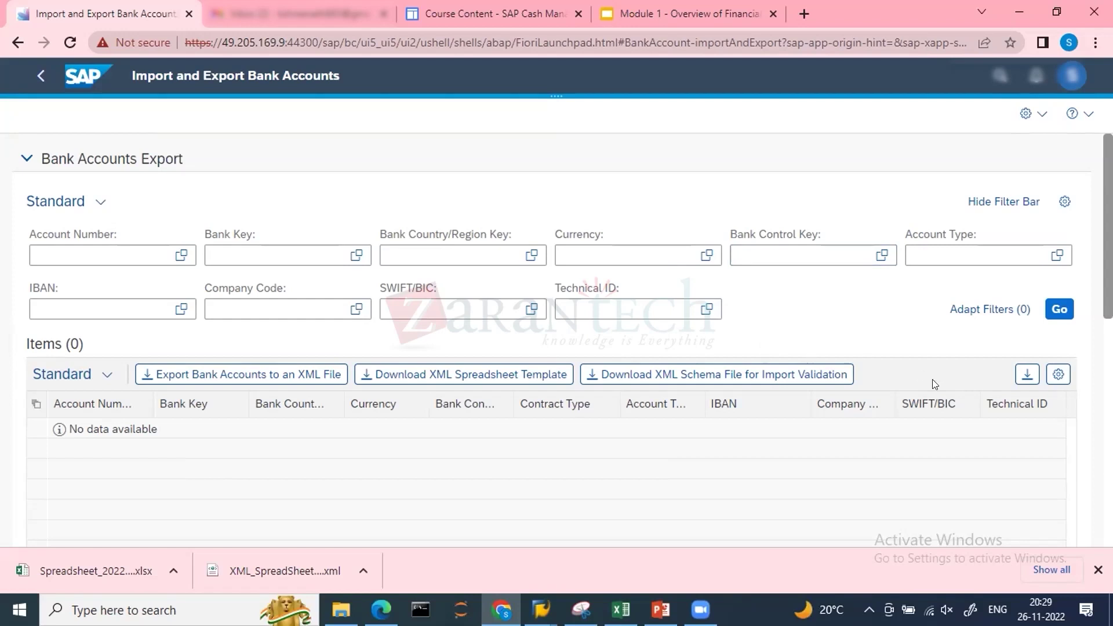
pyautogui.click(1048, 380)
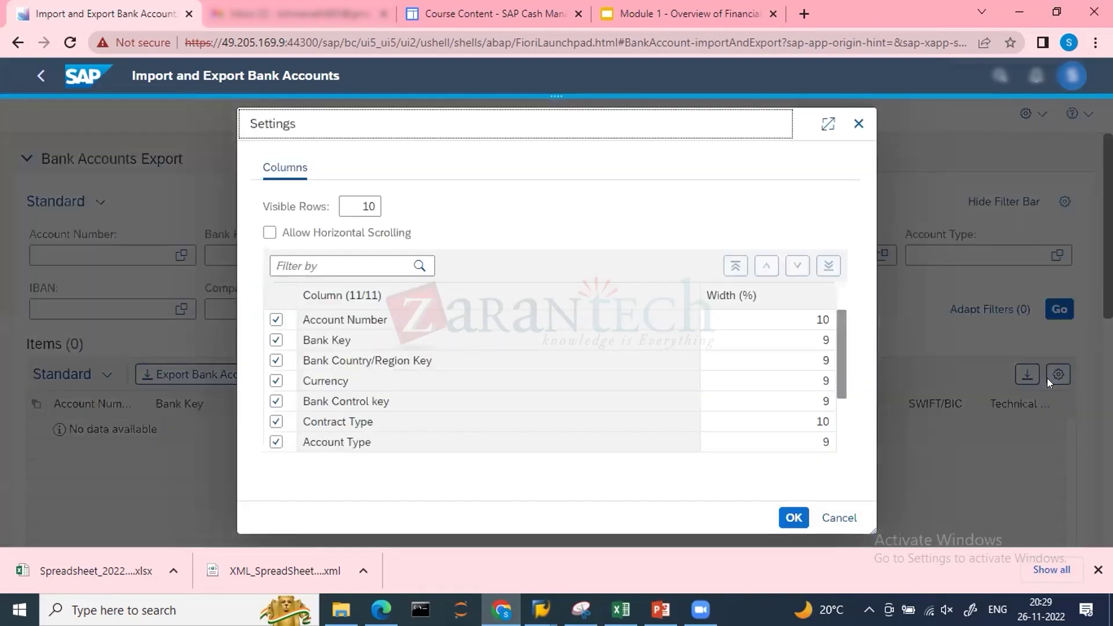
pyautogui.click(839, 518)
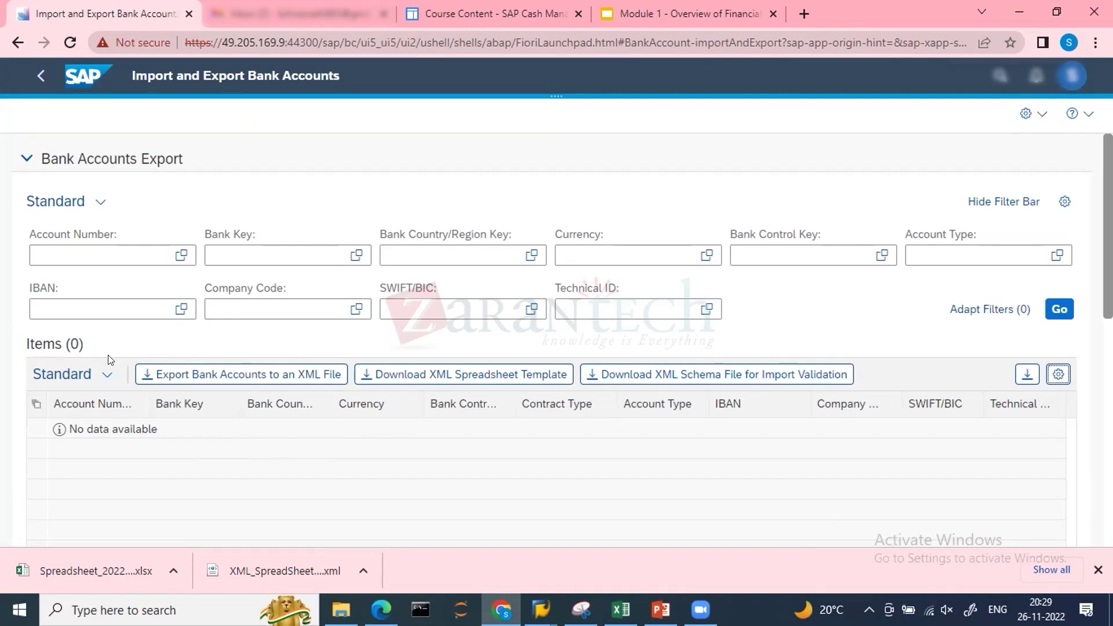
pyautogui.click(107, 374)
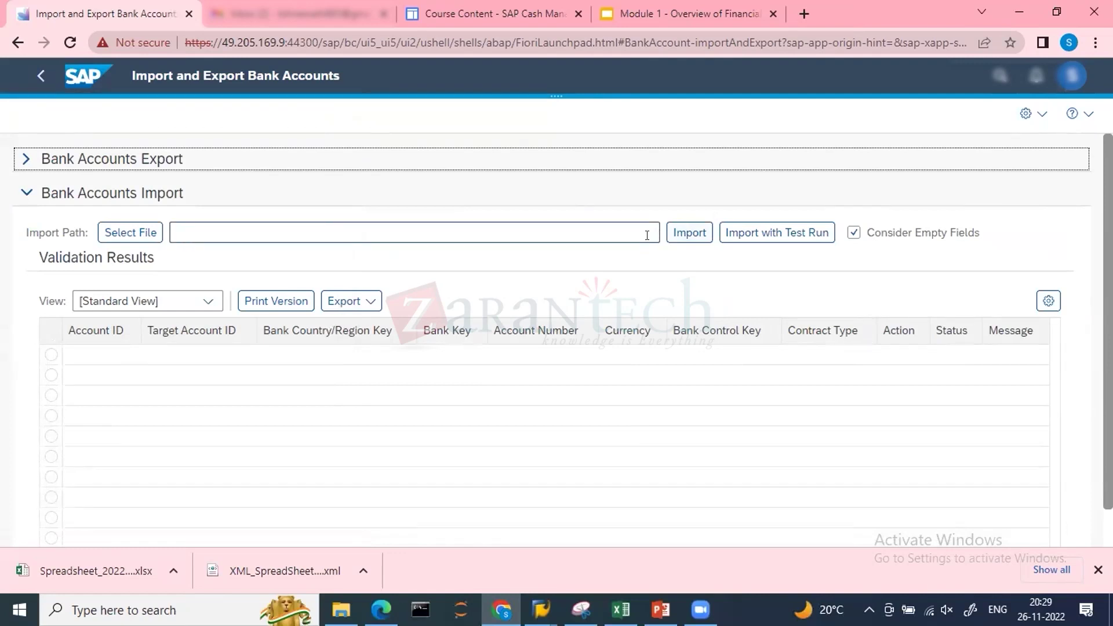
# Open the file selection for the bank accounts import, browse the local folders, and cancel without choosing a file.
pyautogui.click(595, 222)
pyautogui.click(139, 233)
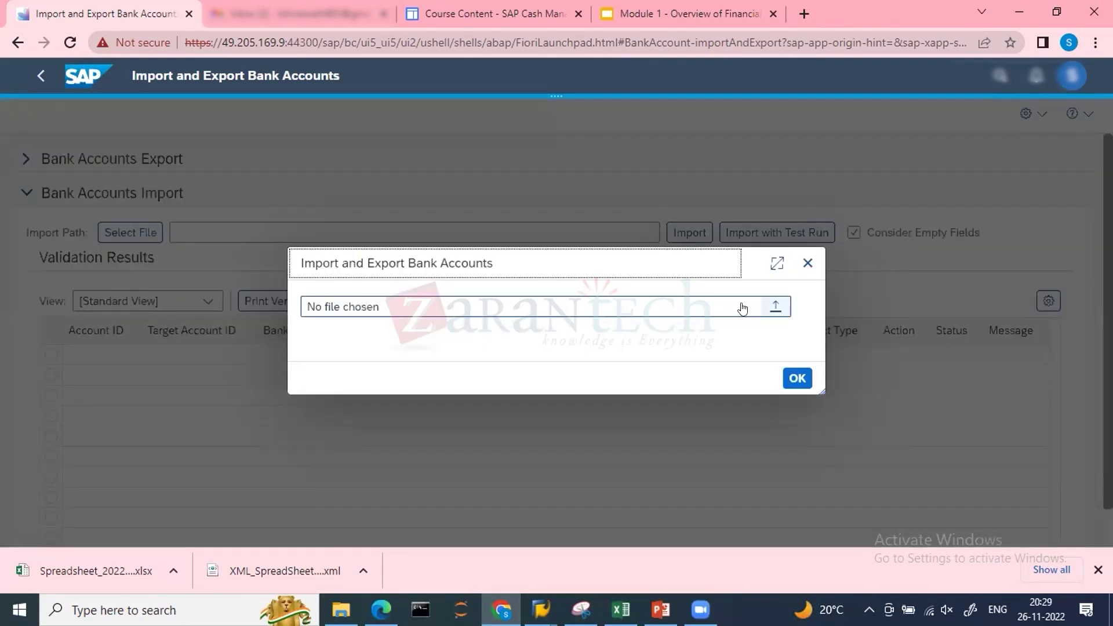
pyautogui.click(747, 307)
pyautogui.click(765, 306)
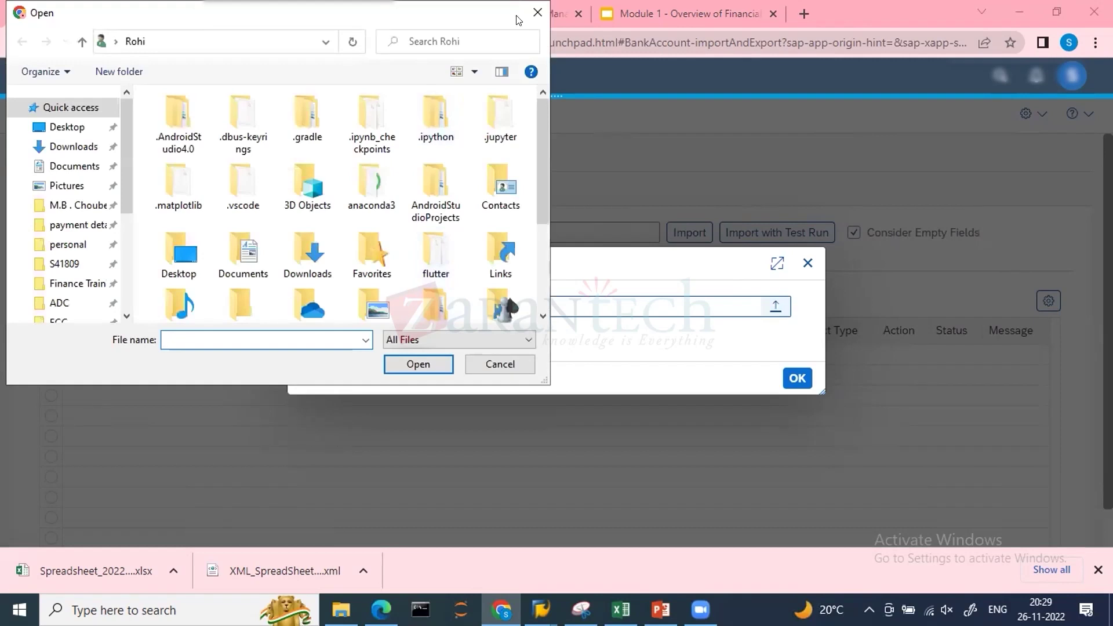
pyautogui.click(538, 15)
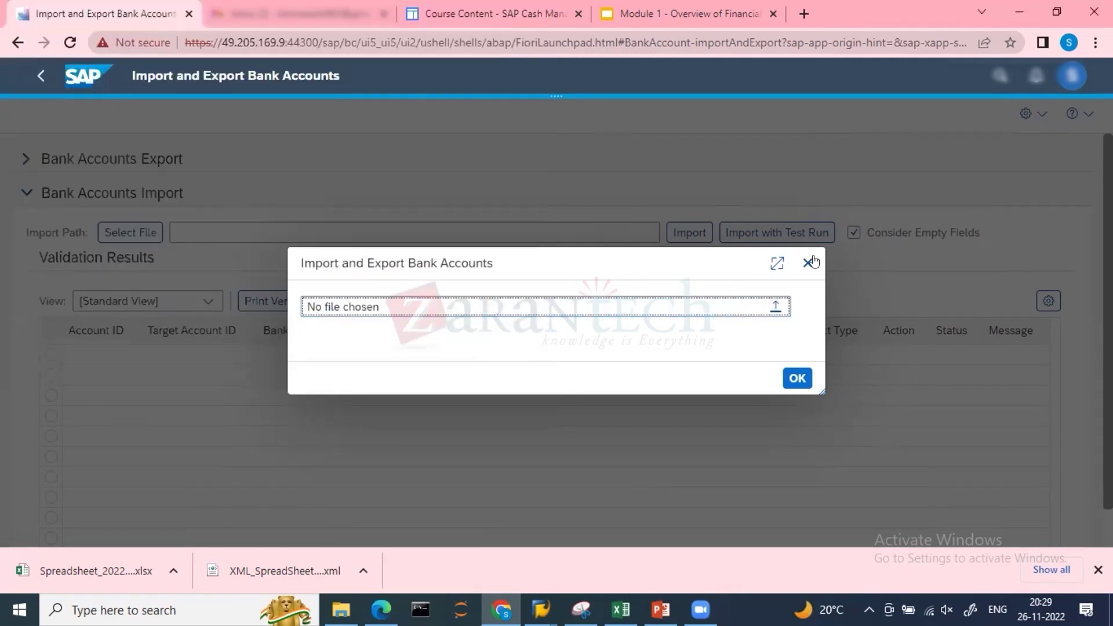
pyautogui.press('Escape')
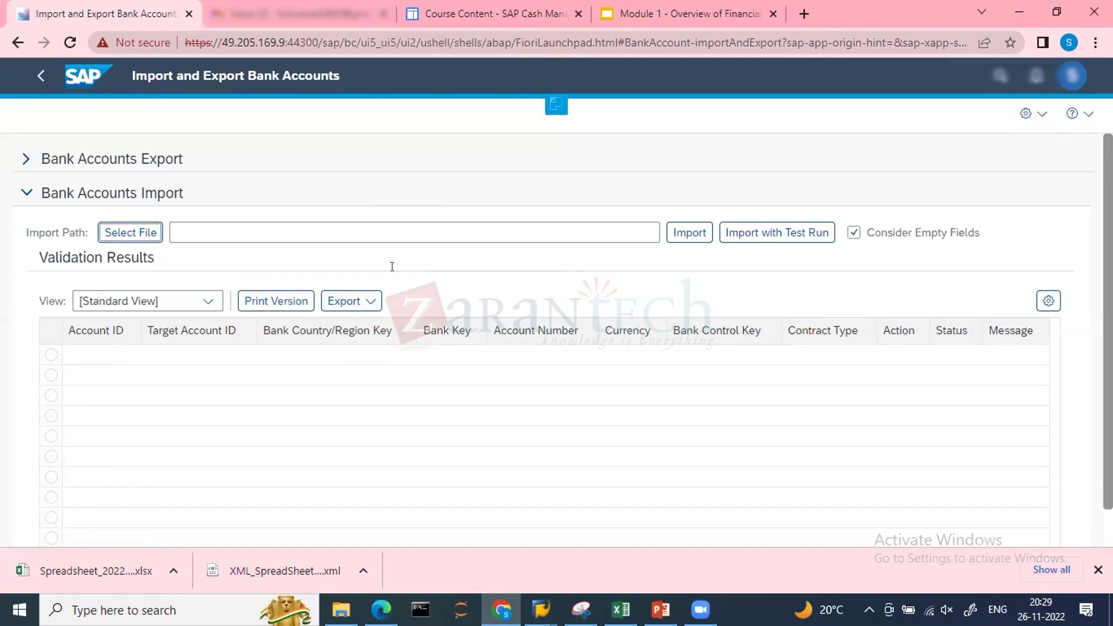
pyautogui.click(455, 119)
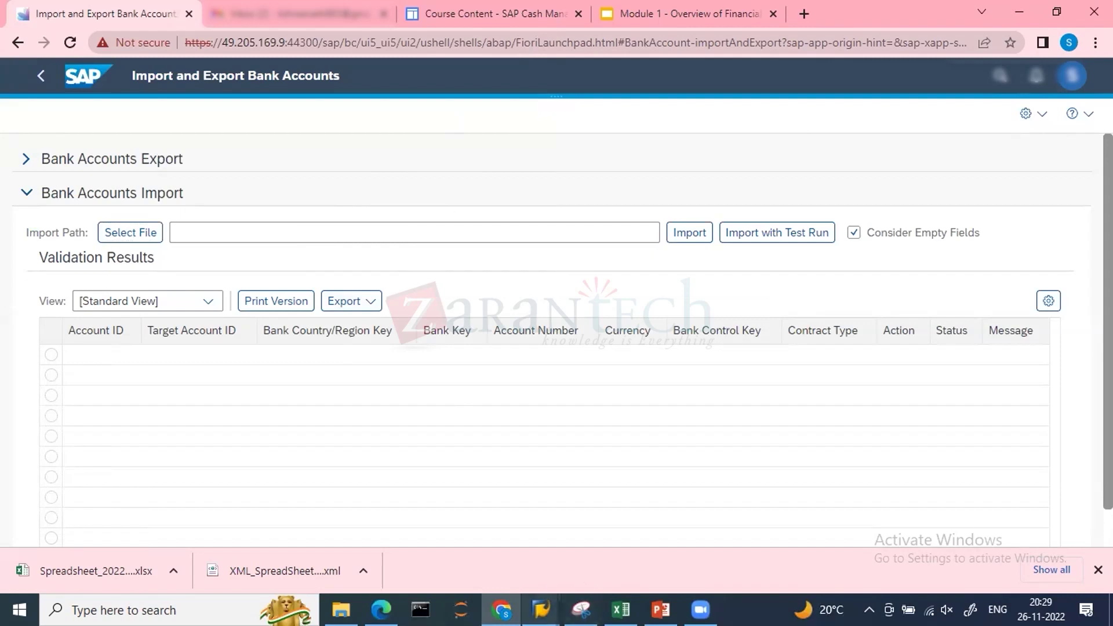
# Switch to SAP GUI, leave the house bank and bank account views, and start transaction fbzp from SAP Easy Access.
pyautogui.moveTo(541, 609)
pyautogui.click(573, 526)
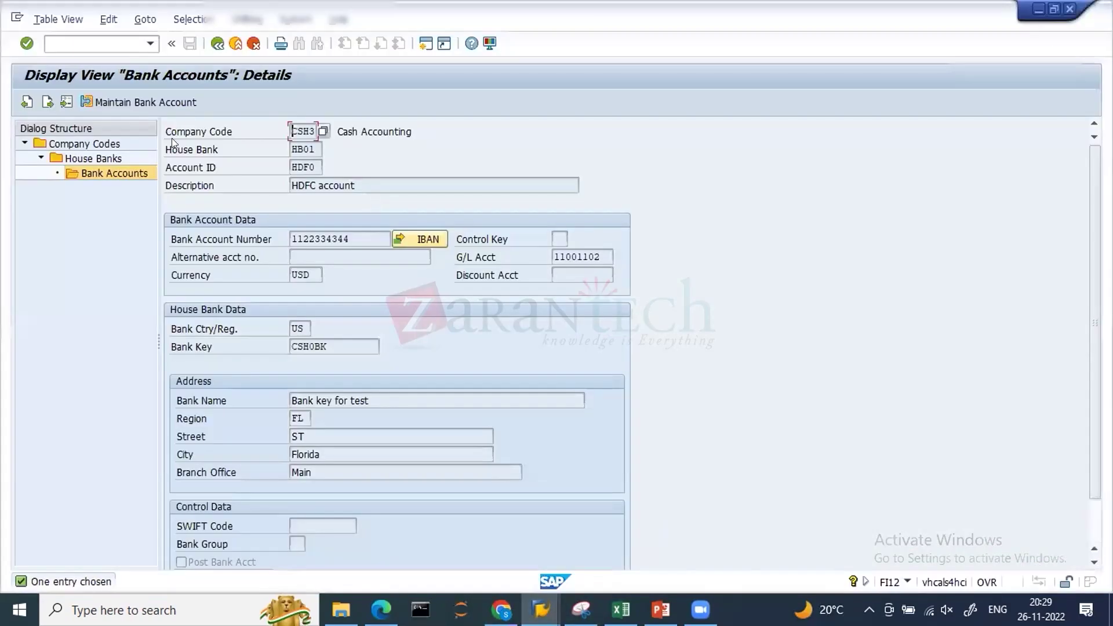
pyautogui.click(217, 43)
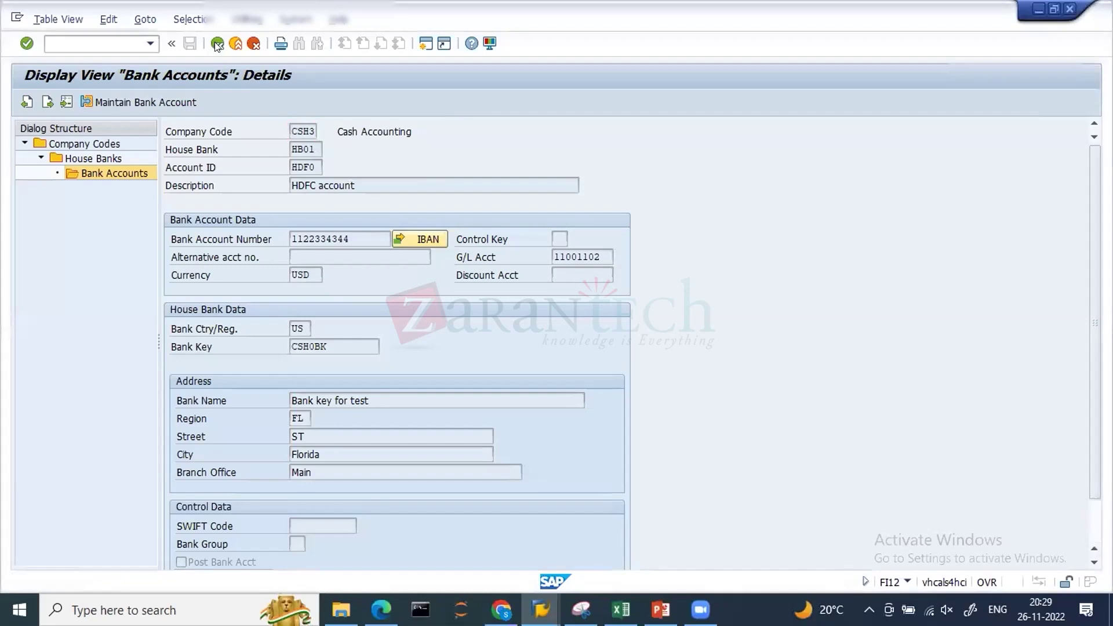
pyautogui.click(216, 43)
pyautogui.click(216, 43)
pyautogui.click(217, 44)
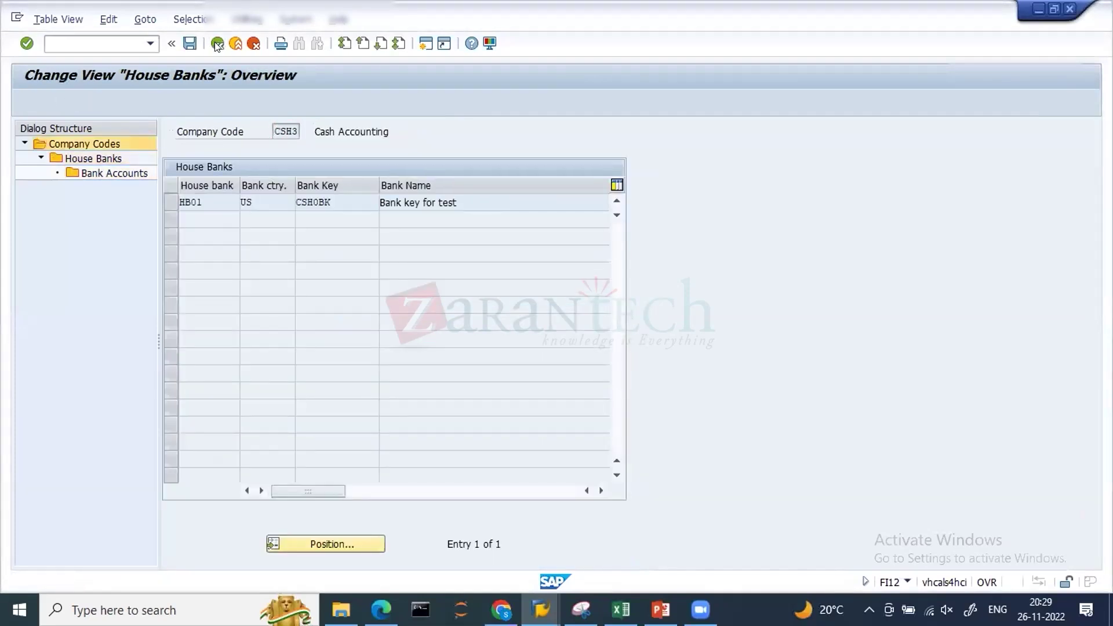
pyautogui.click(217, 44)
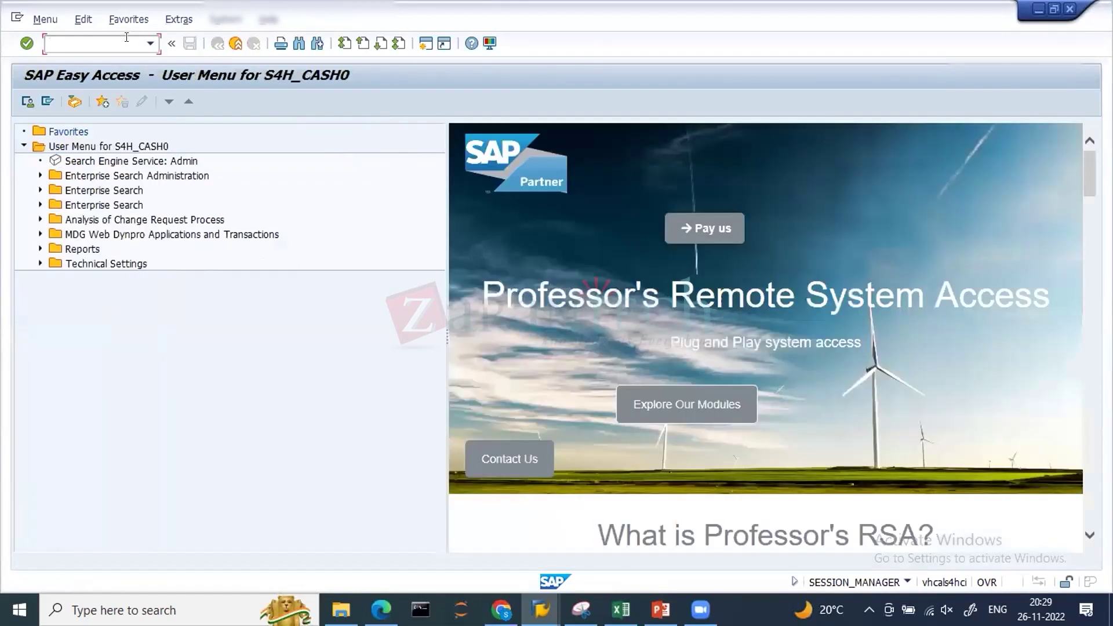
pyautogui.write('fbzp')
pyautogui.press('Return')
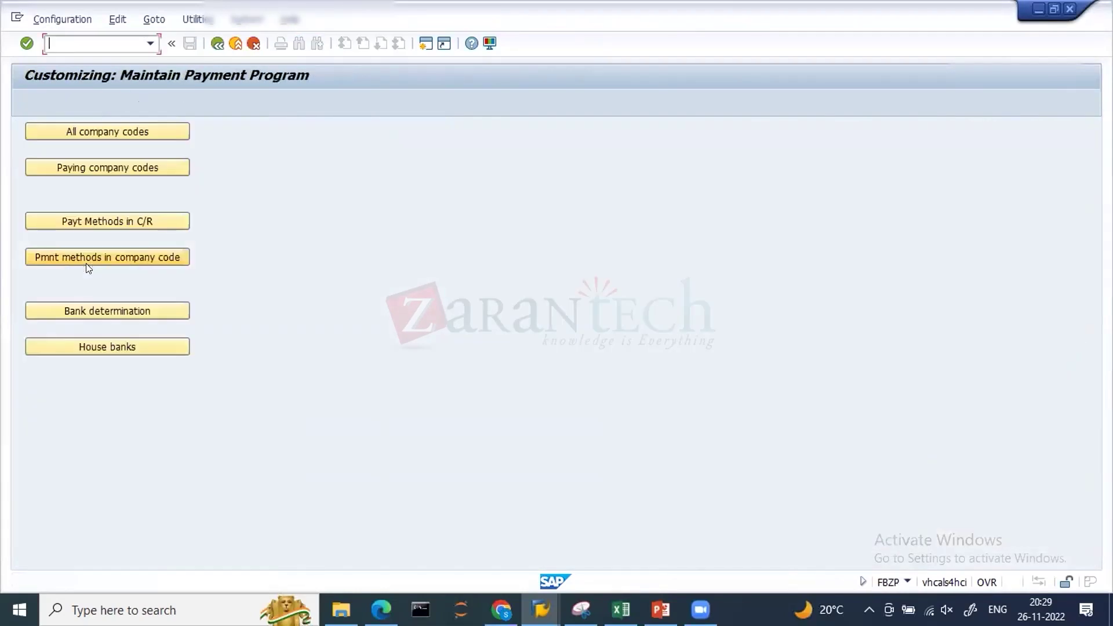
# Open bank determination in the payment program customizing and position the paying company code list at csh.
pyautogui.click(106, 304)
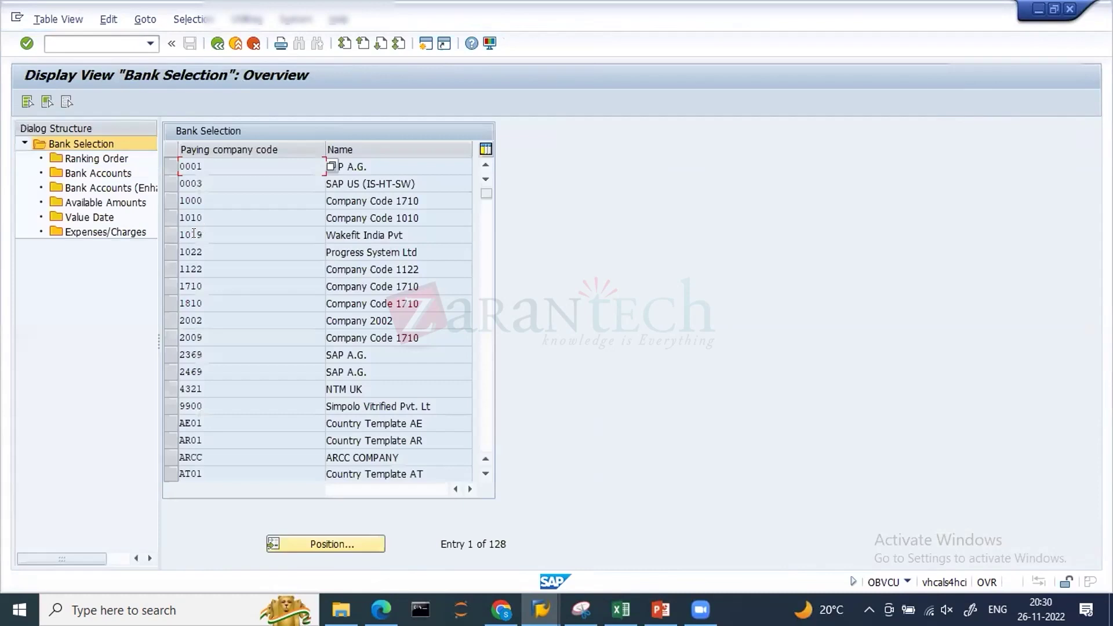
pyautogui.click(306, 539)
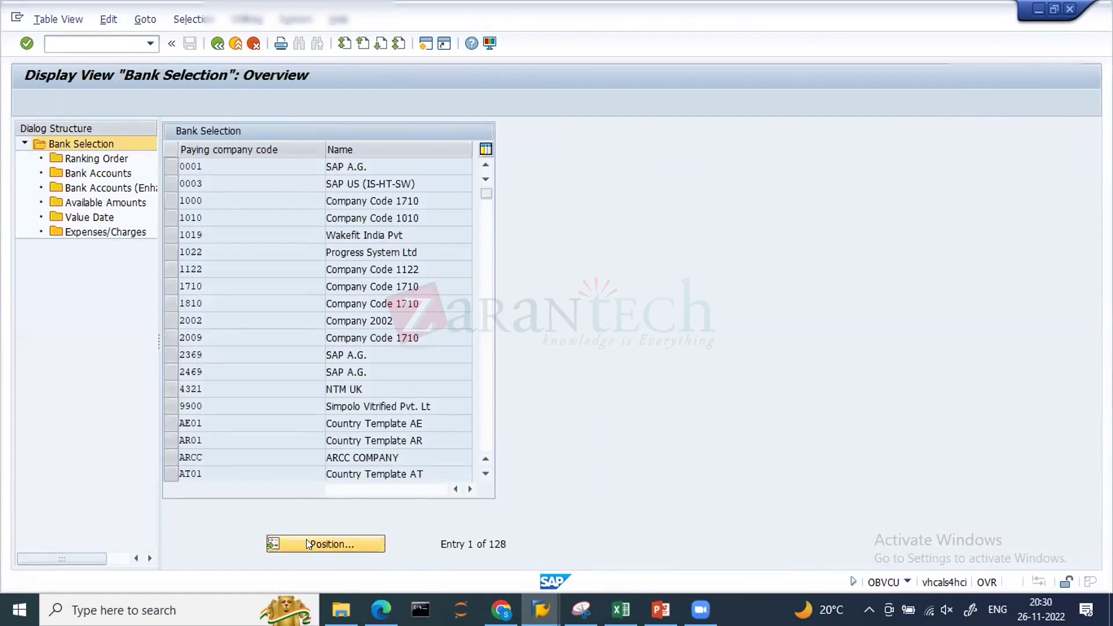
pyautogui.write('0001')
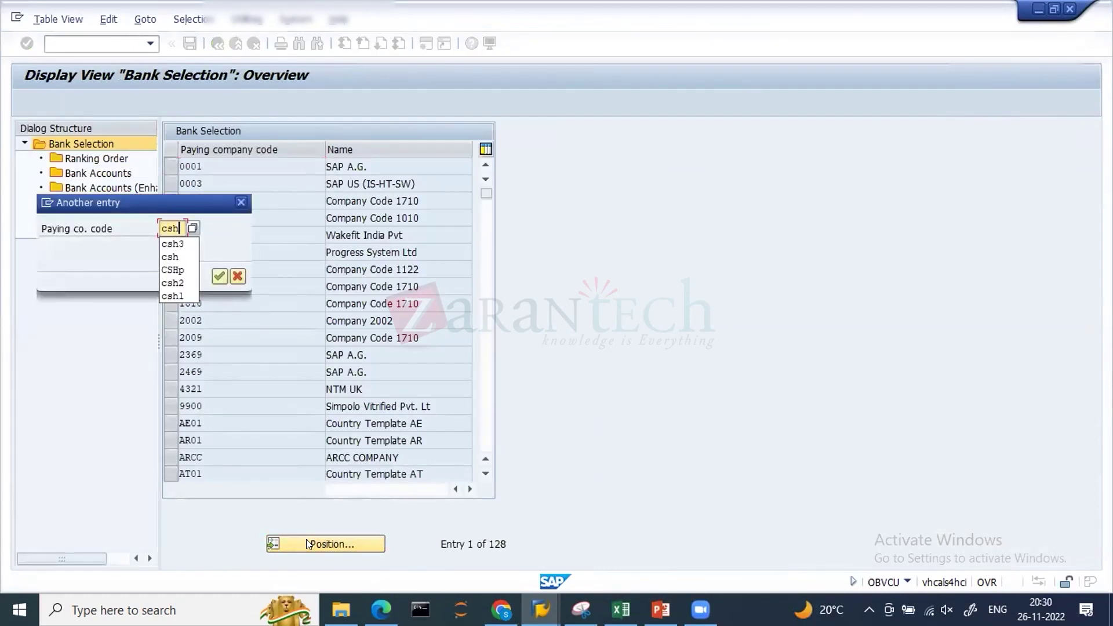
pyautogui.press('Return')
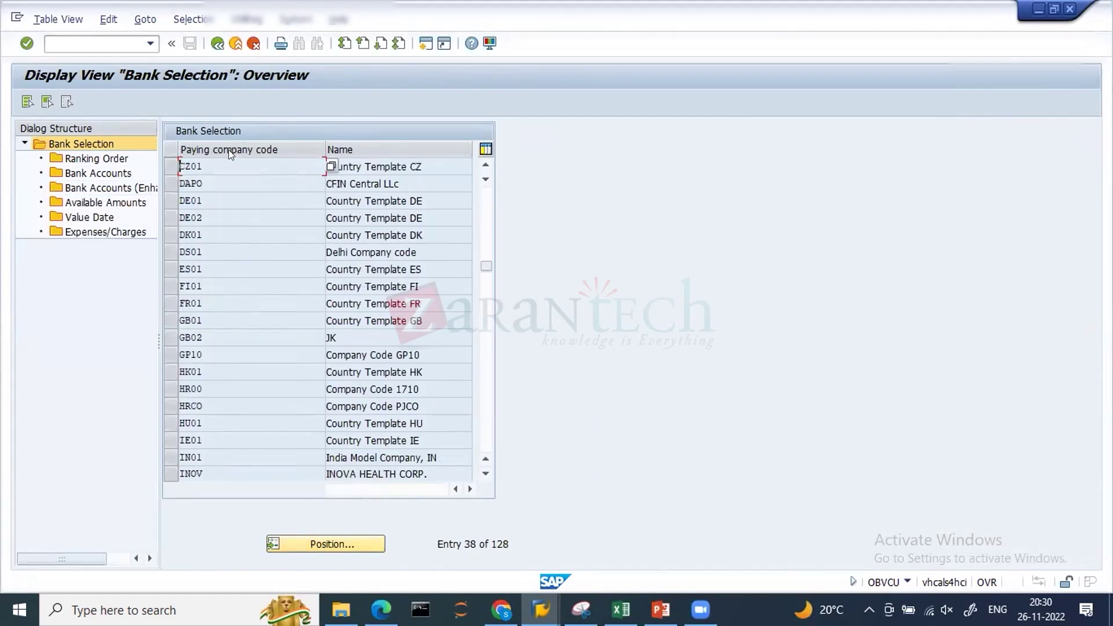
# View the bank accounts of paying company code CZ01, and exit to SAP Easy Access.
pyautogui.click(169, 165)
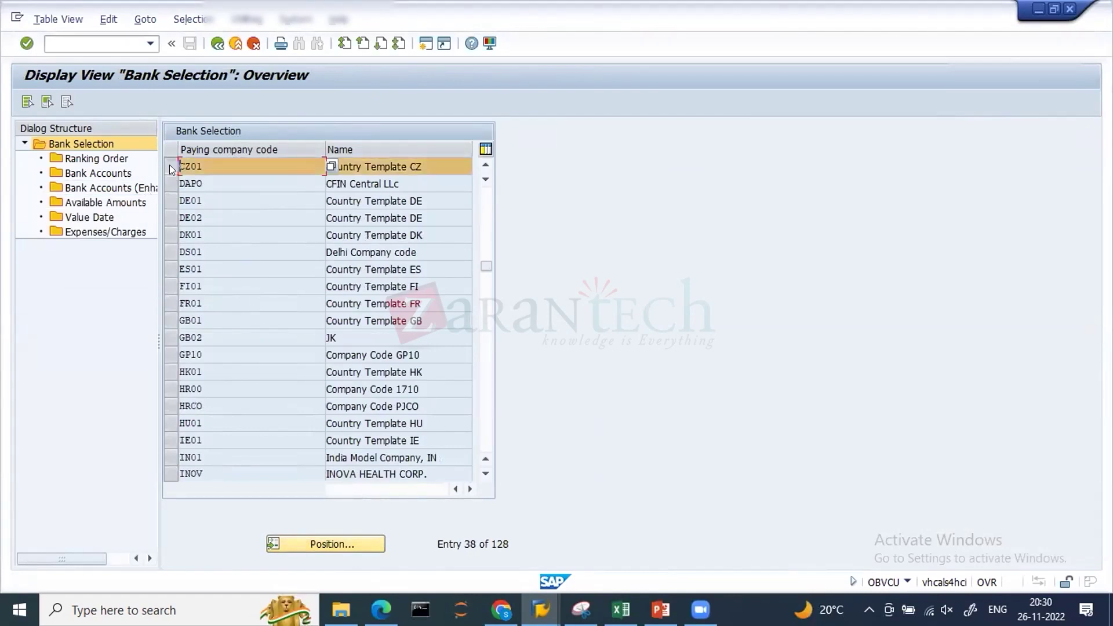
pyautogui.doubleClick(107, 170)
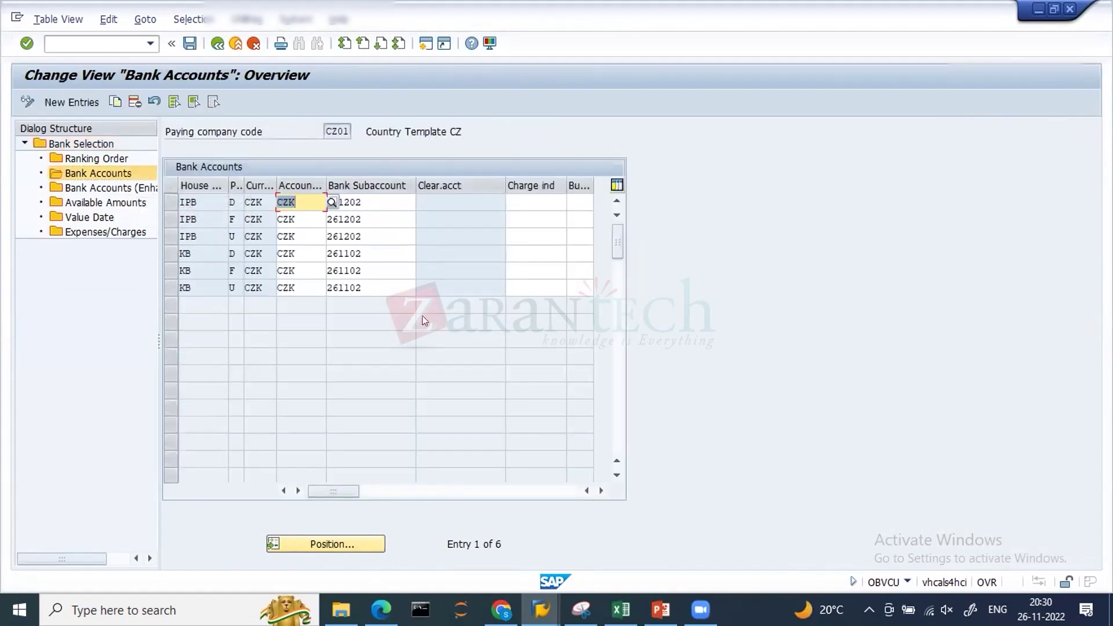
pyautogui.press('Tab')
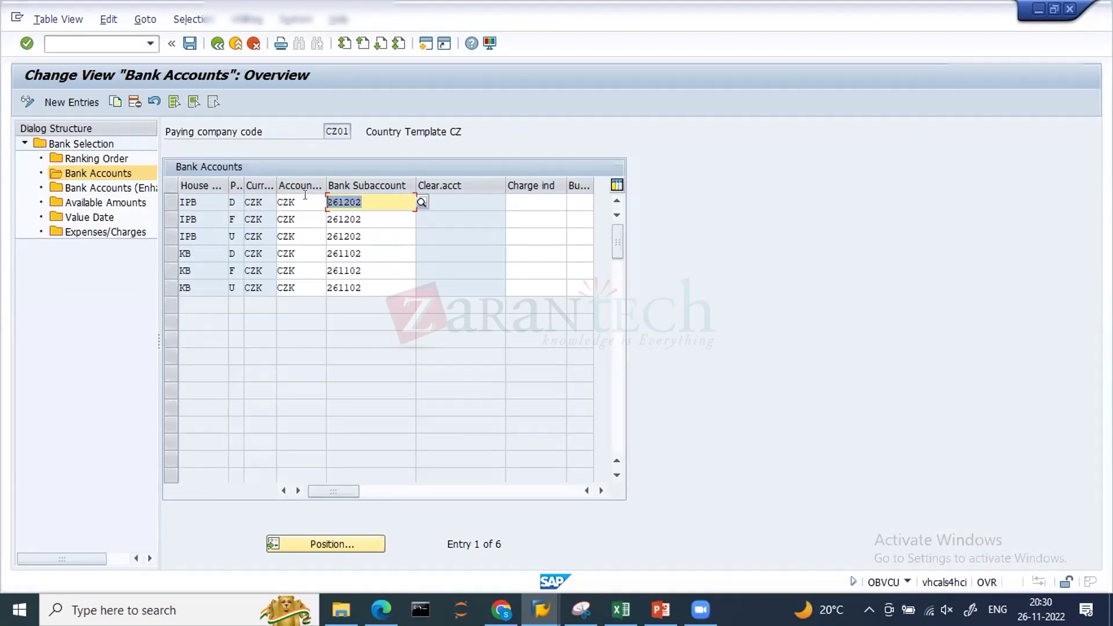
pyautogui.click(217, 43)
pyautogui.click(218, 43)
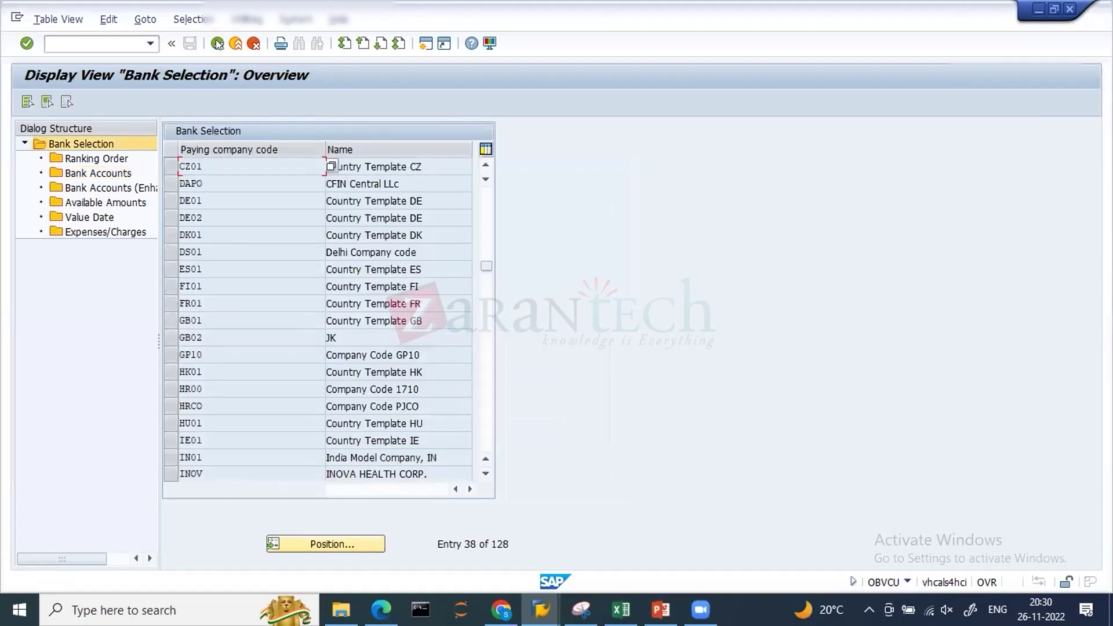
pyautogui.click(218, 43)
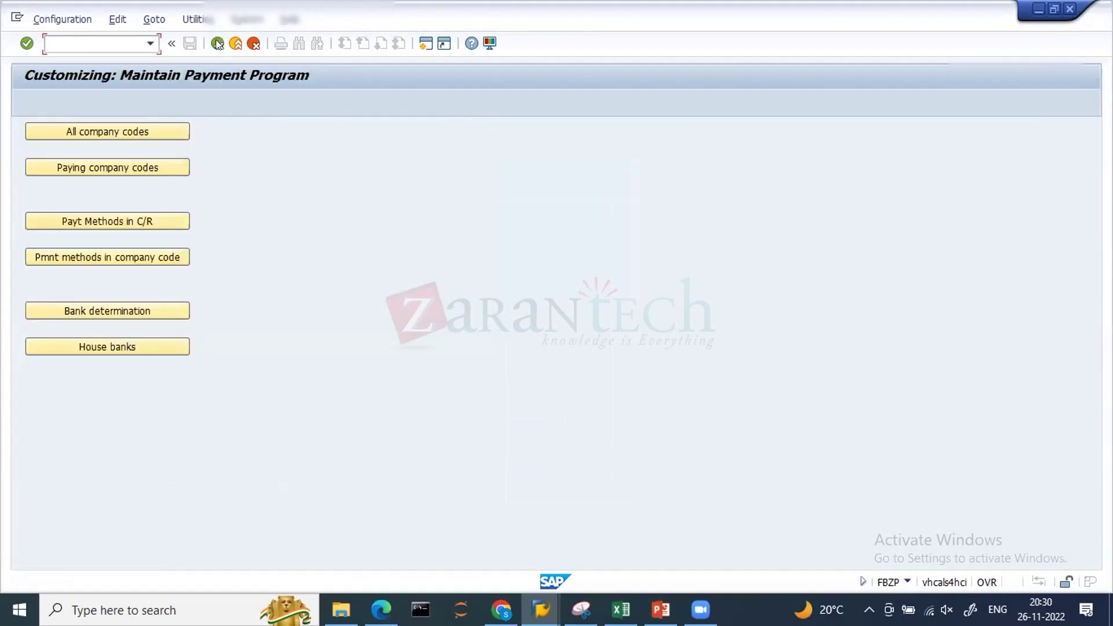
pyautogui.click(217, 43)
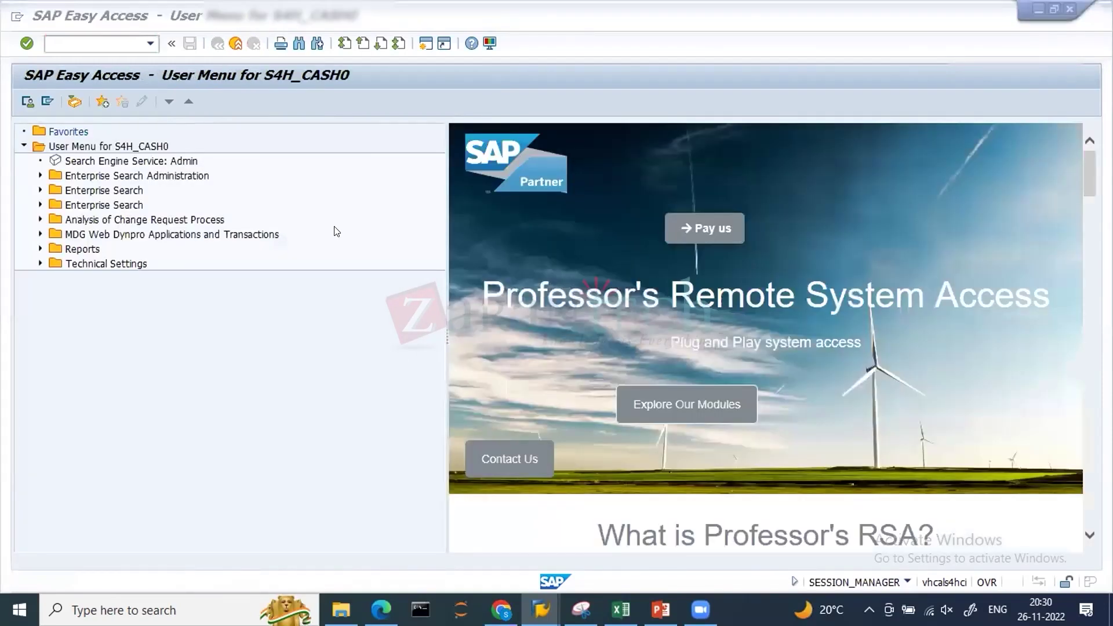
# Switch to Chrome, expand Bank Accounts Export, and return to the Fiori launchpad's Bank Relationship home page.
pyautogui.hotkey('alt', 'Tab')
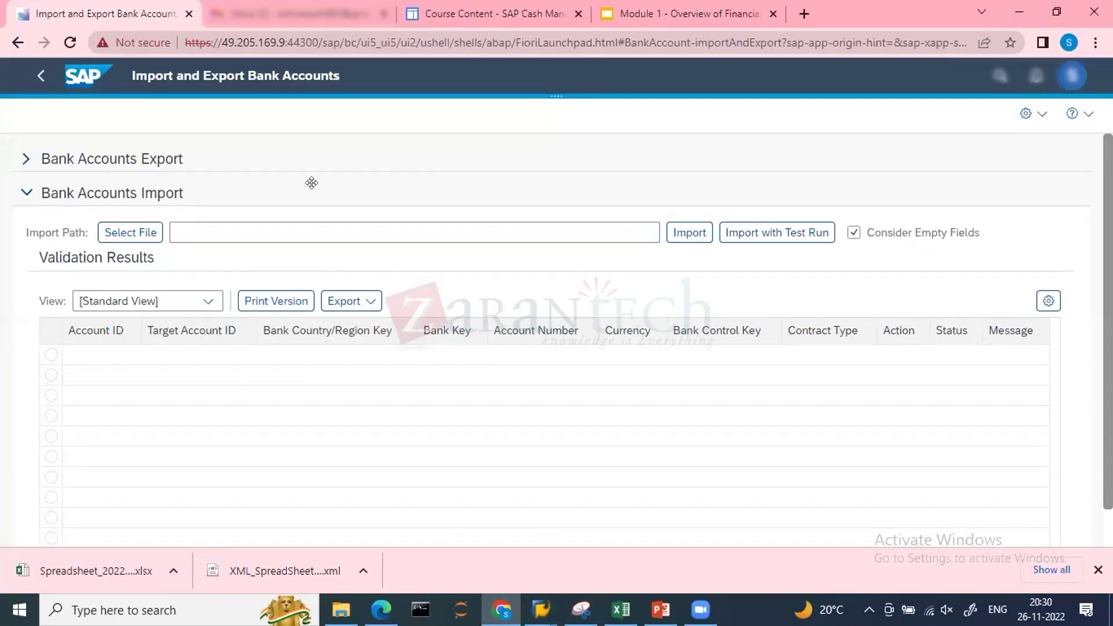
pyautogui.click(25, 159)
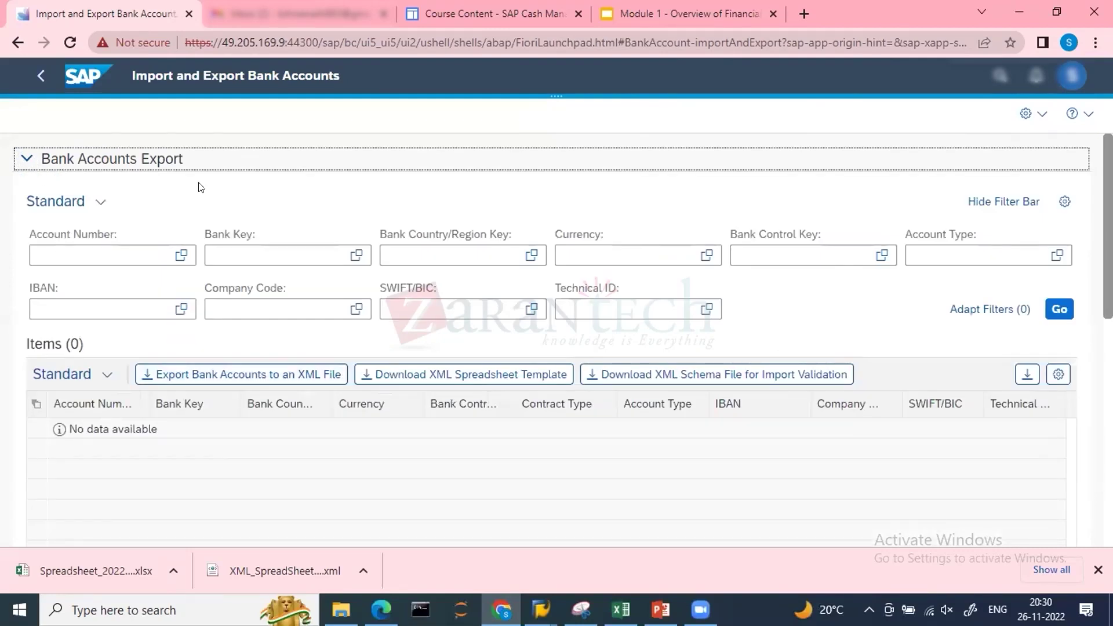
pyautogui.click(37, 78)
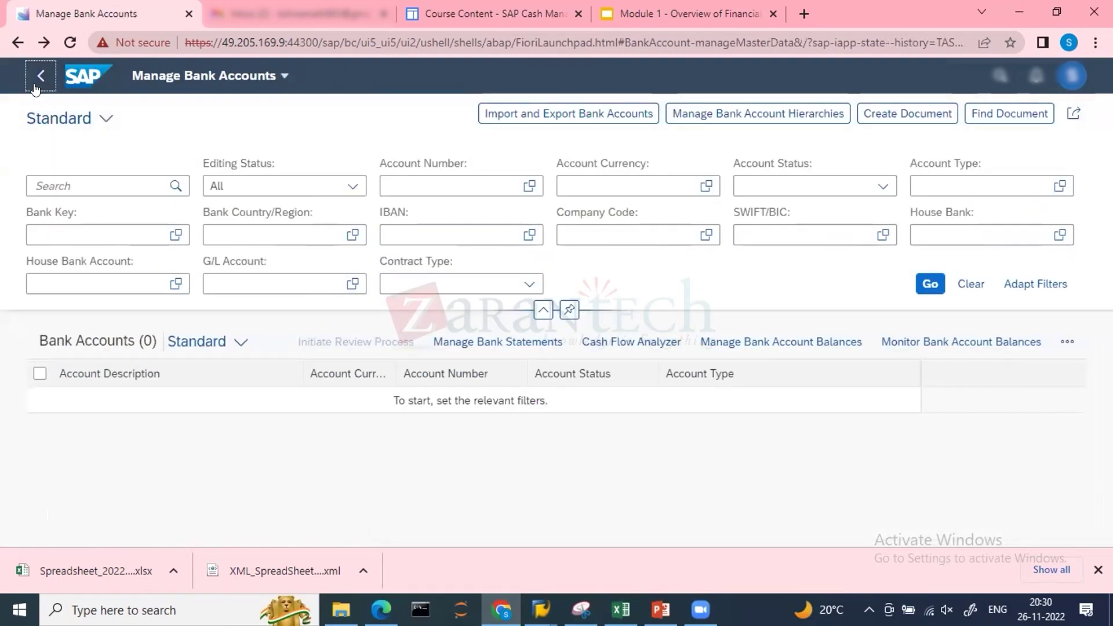
pyautogui.click(38, 86)
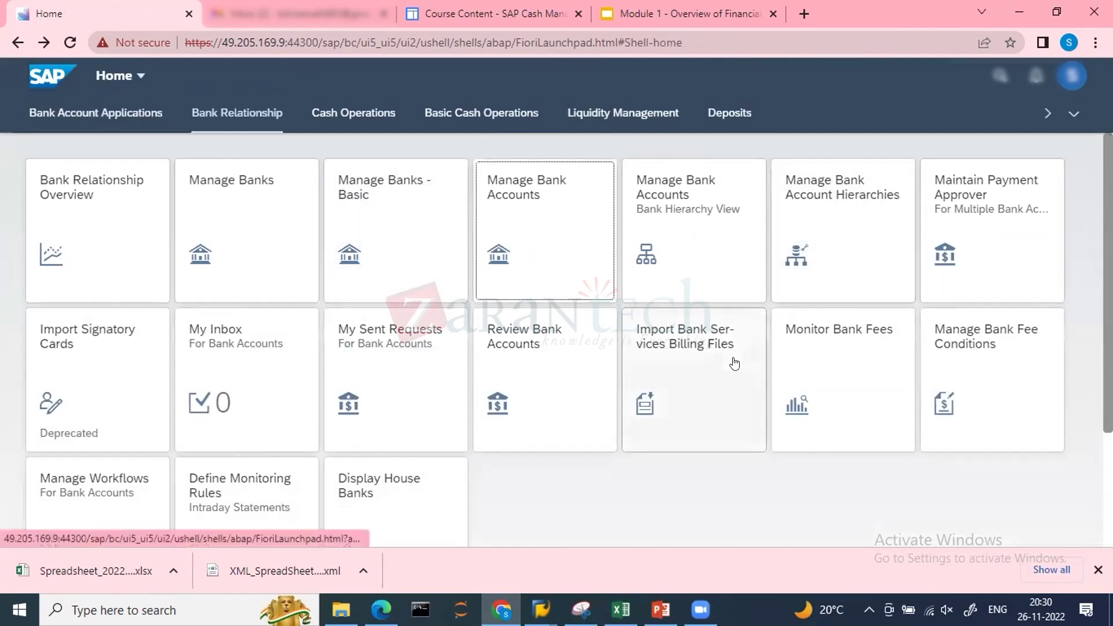
pyautogui.click(661, 609)
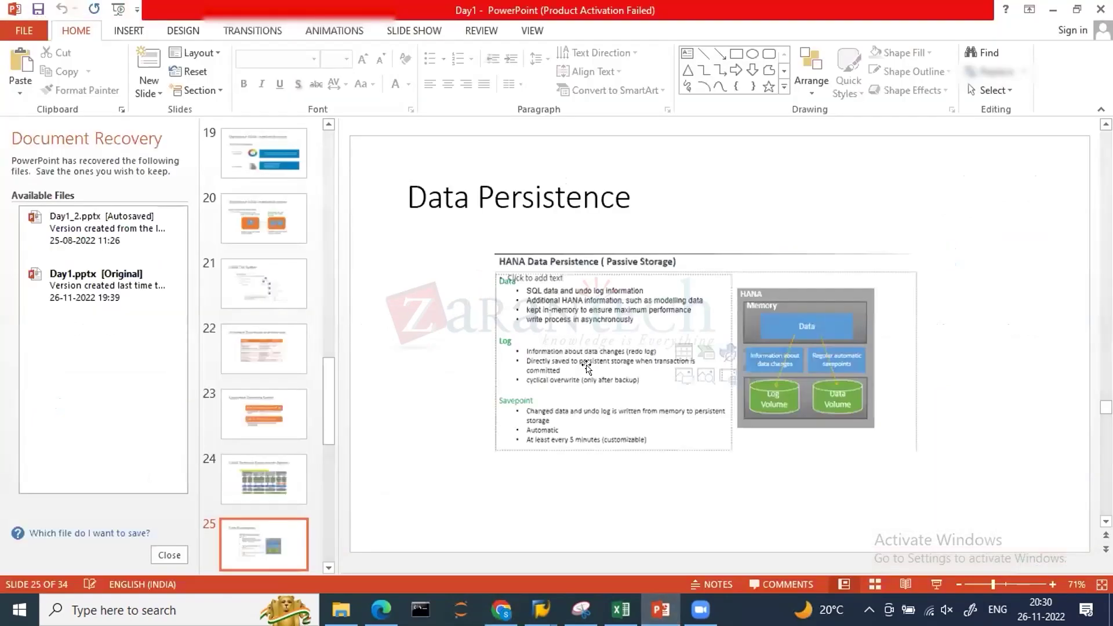
pyautogui.click(501, 609)
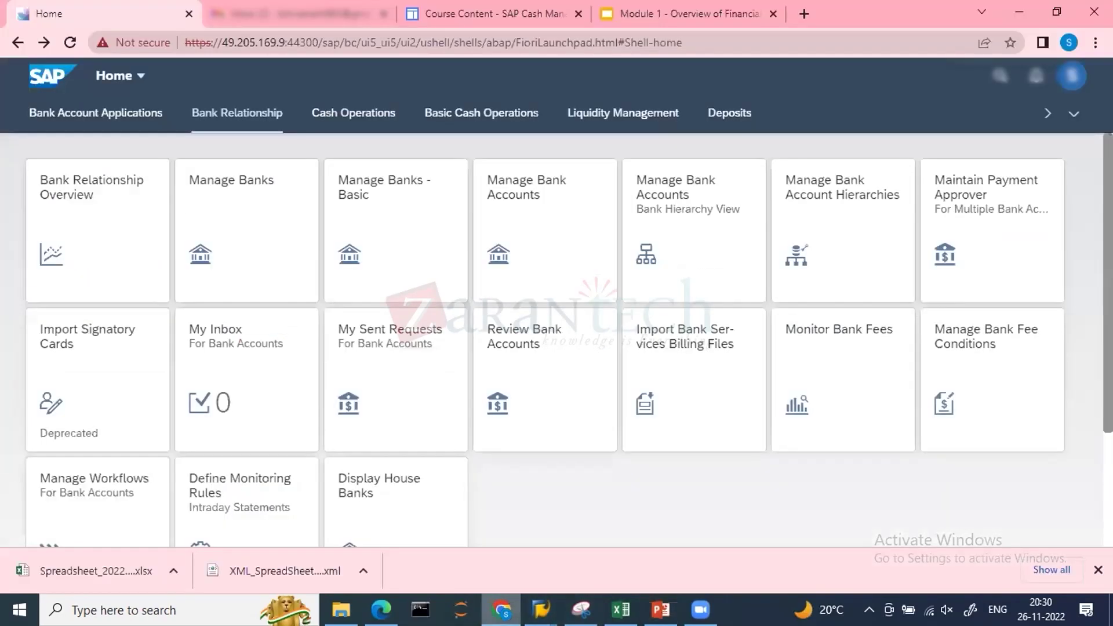
# View the Module 1 SAP S/4HANA slide, and return from Import and Export Bank Accounts to the Manage Bank Accounts app.
pyautogui.click(469, 14)
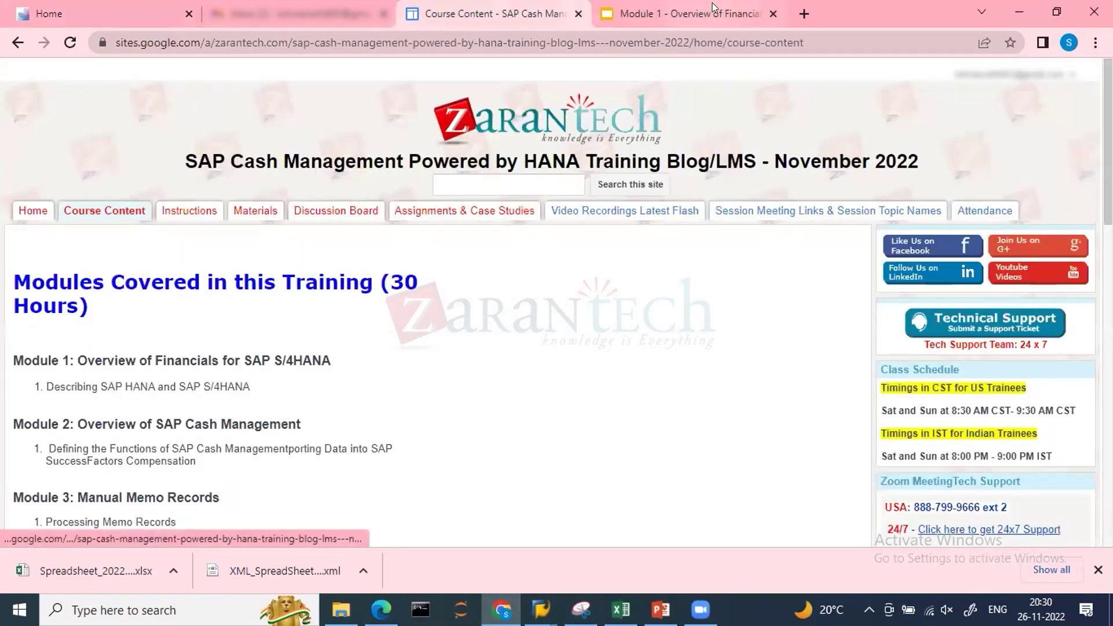
pyautogui.click(712, 13)
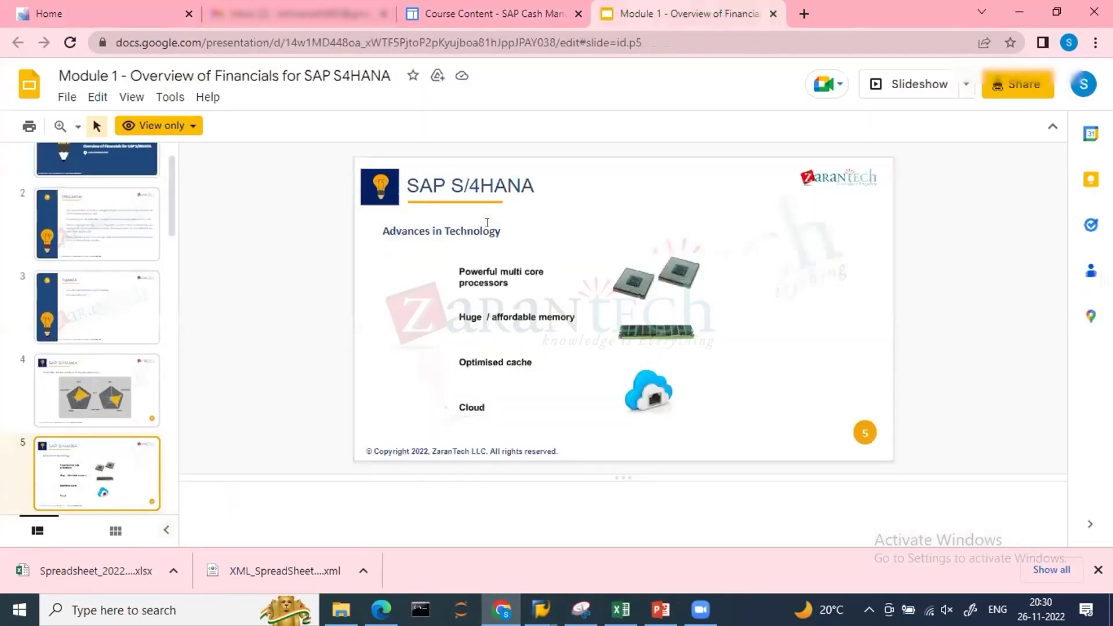
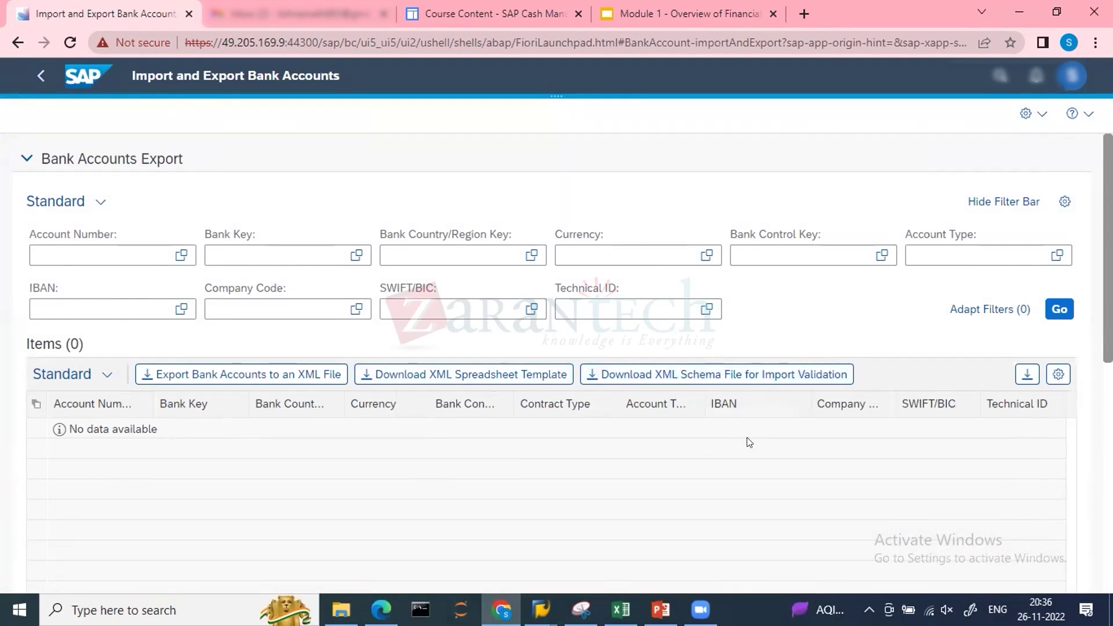
pyautogui.click(39, 76)
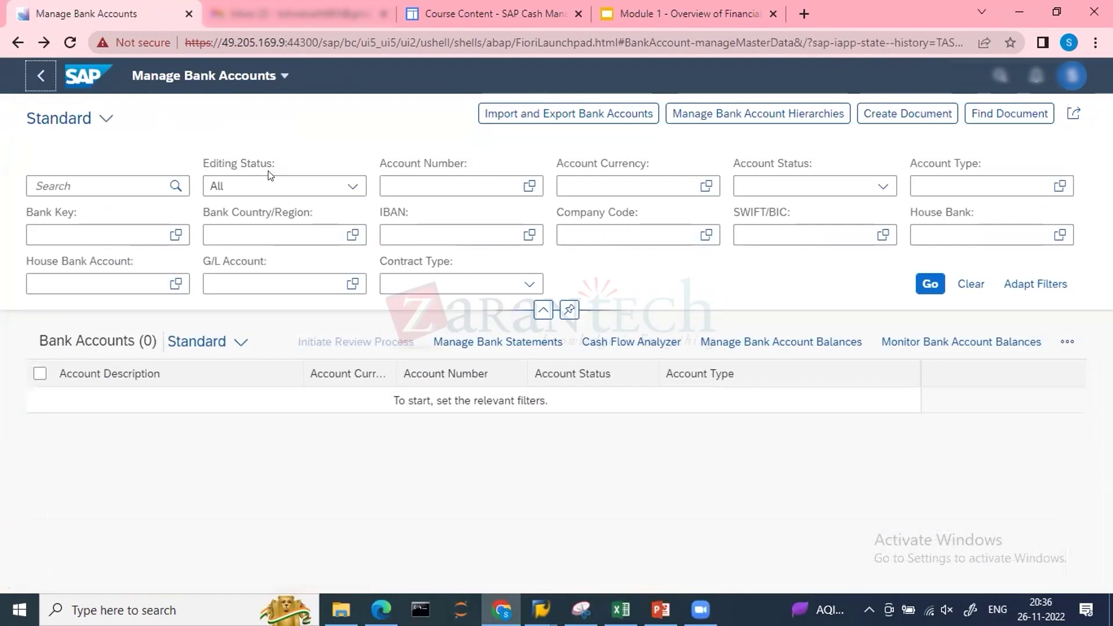
# Switch to SAP GUI, start transaction spro, and open the SAP Reference IMG.
pyautogui.hotkey('alt', 'Tab')
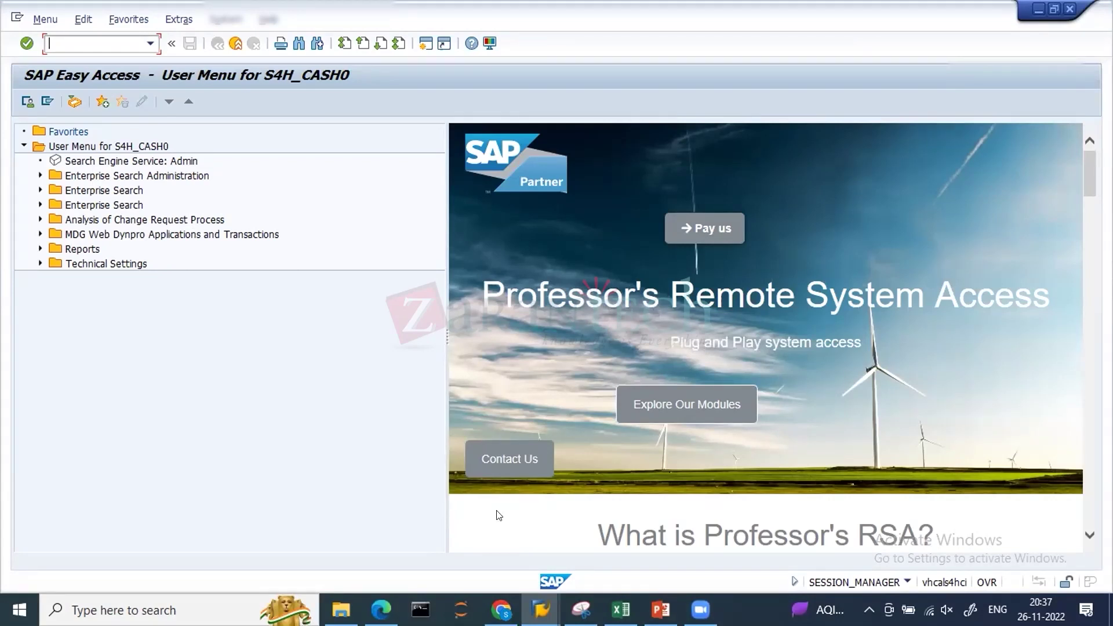
pyautogui.moveTo(541, 609)
pyautogui.write('spro')
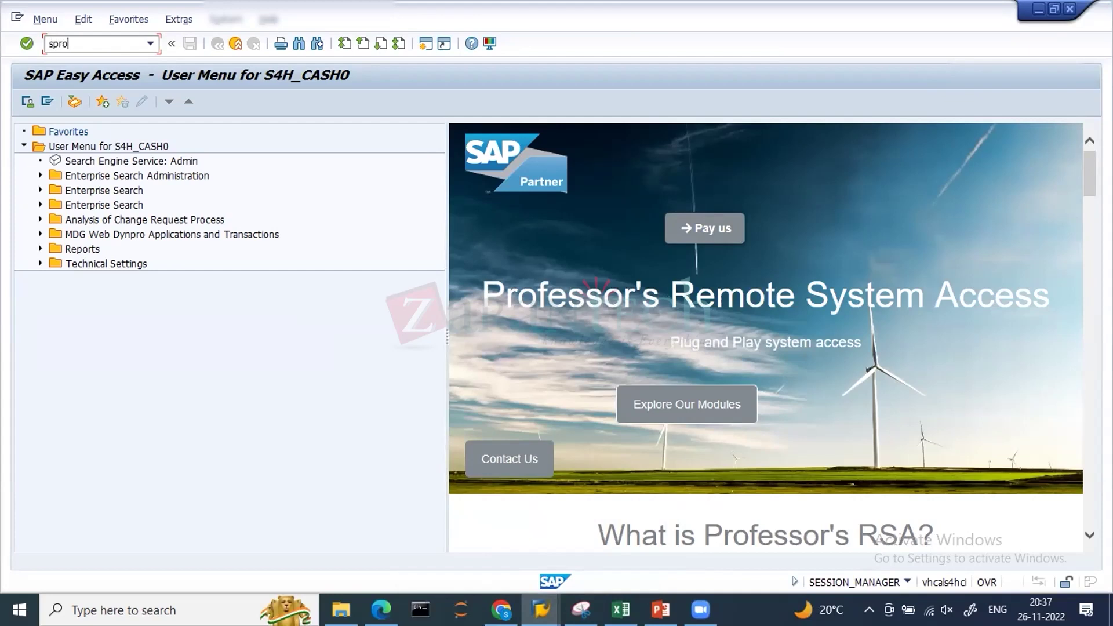
pyautogui.press('Return')
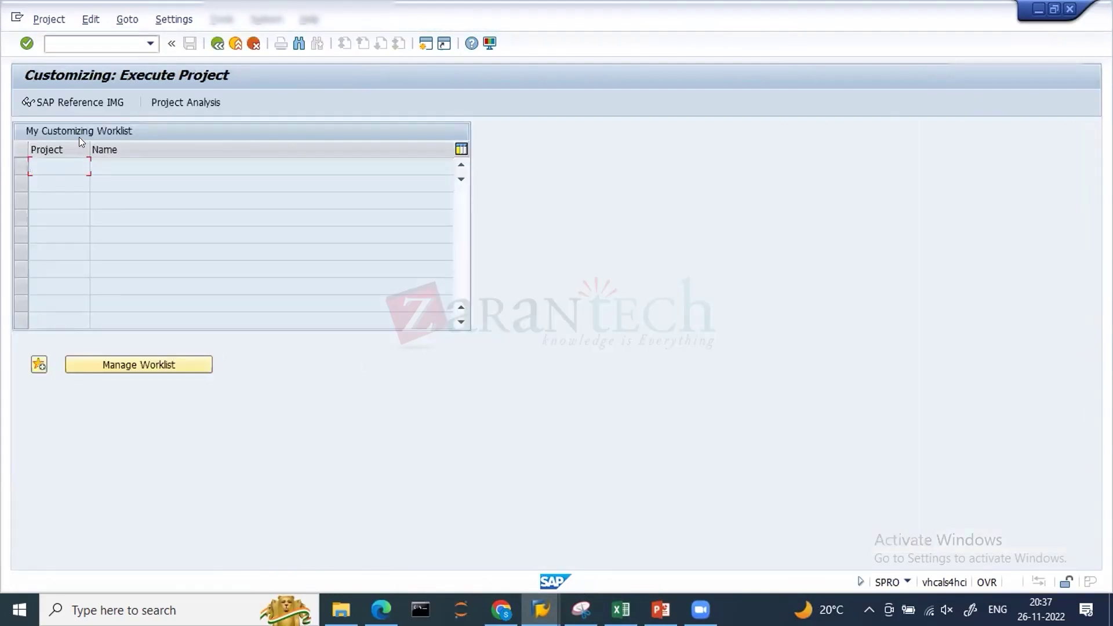
pyautogui.click(69, 102)
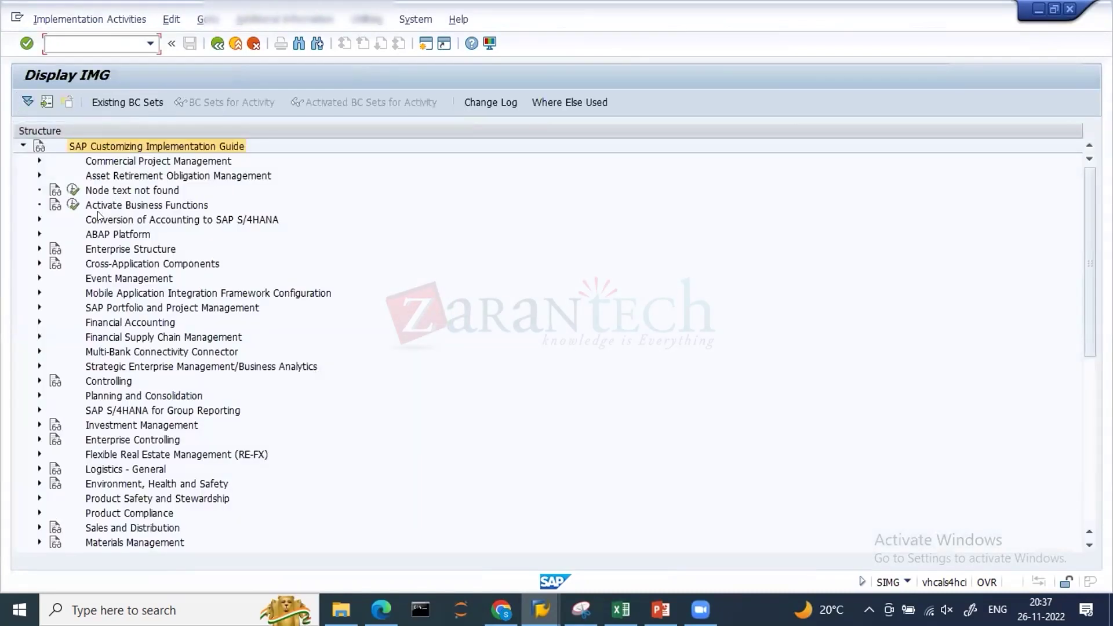
# Expand Financial Supply Chain Management and its Cash and Liquidity Management node in the implementation guide.
pyautogui.click(107, 324)
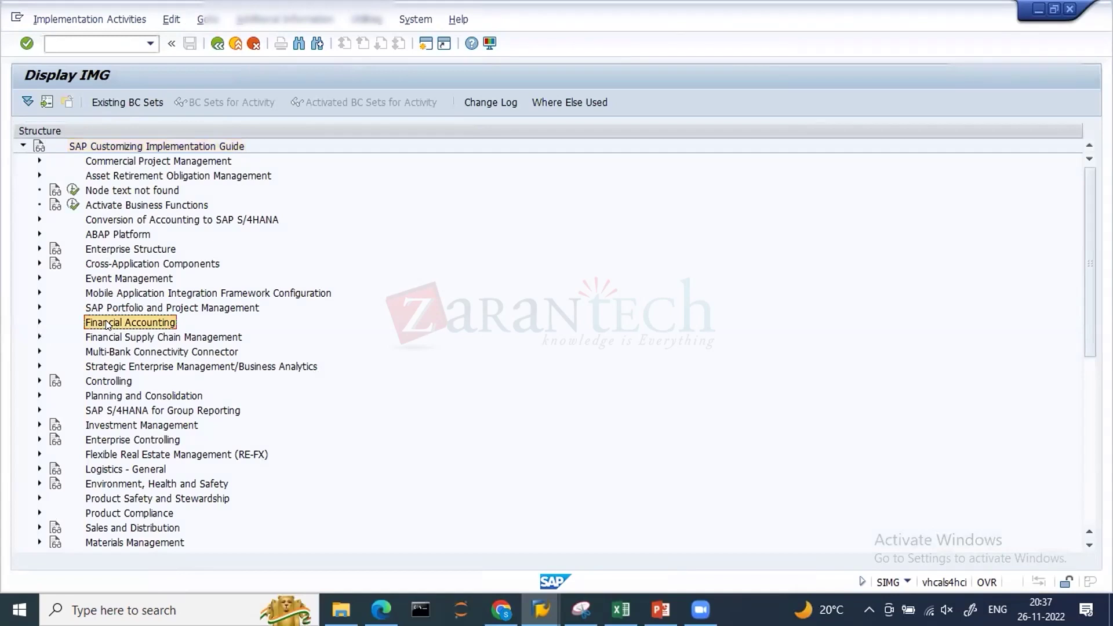
pyautogui.press('Down')
pyautogui.press('Right')
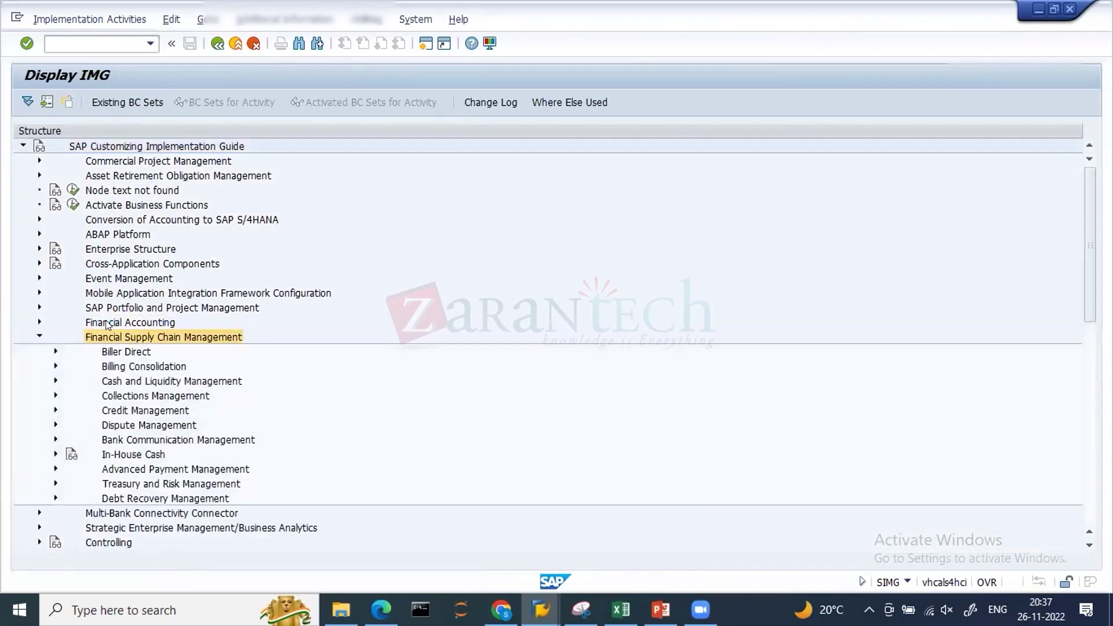
pyautogui.press('Down')
pyautogui.press('Down')
pyautogui.press('Down')
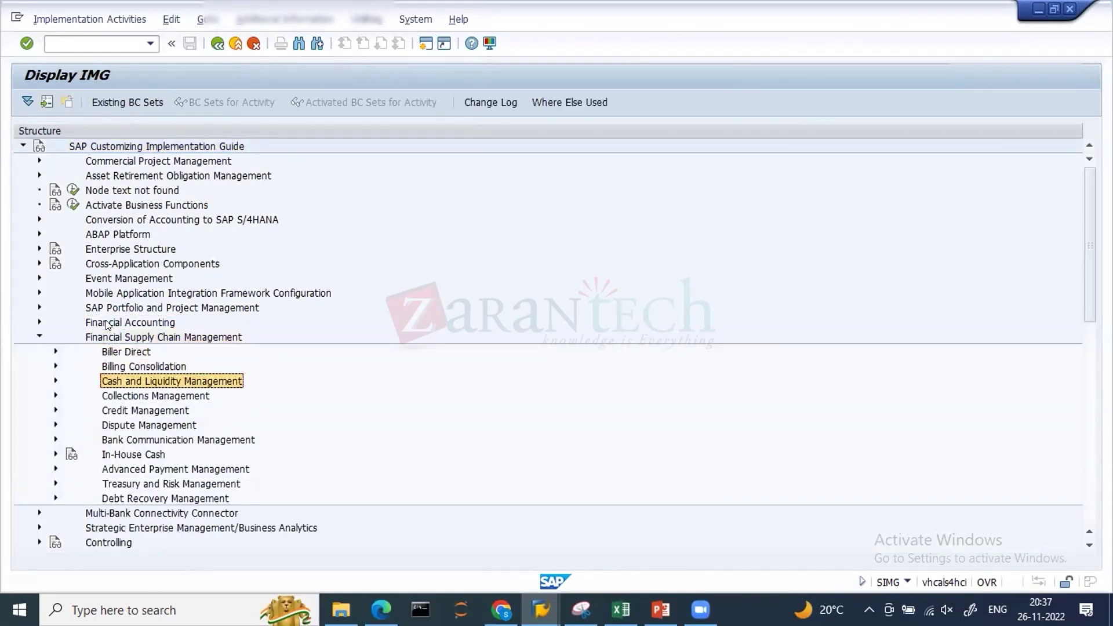
pyautogui.press('Right')
# Expand Bank Account Management and its Basic Settings under Cash and Liquidity Management.
pyautogui.press('Down')
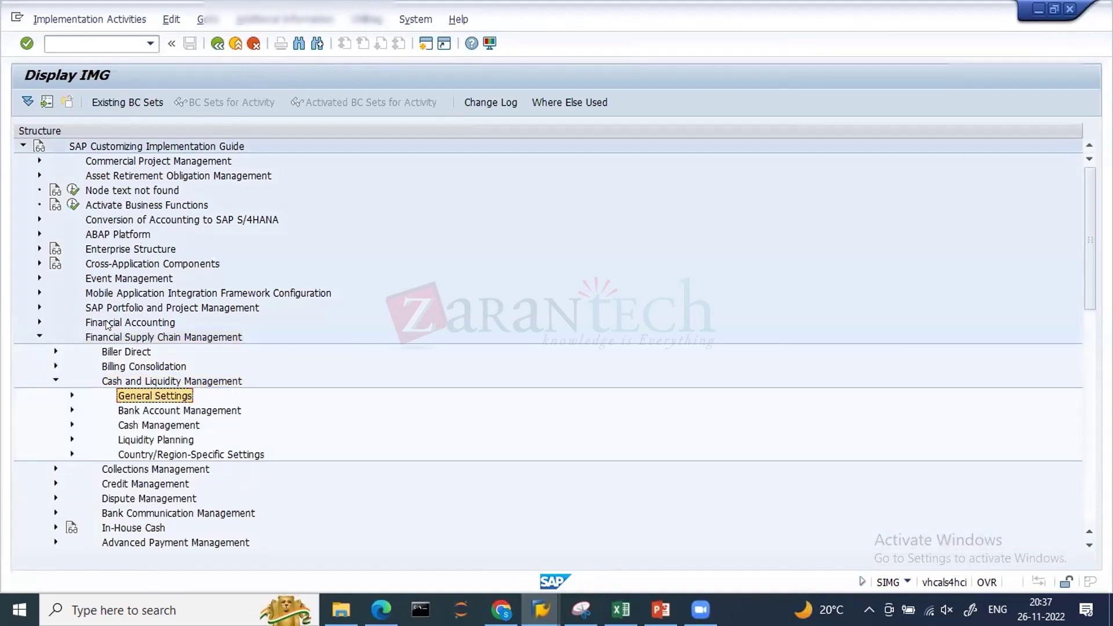
pyautogui.press('Down')
pyautogui.press('Right')
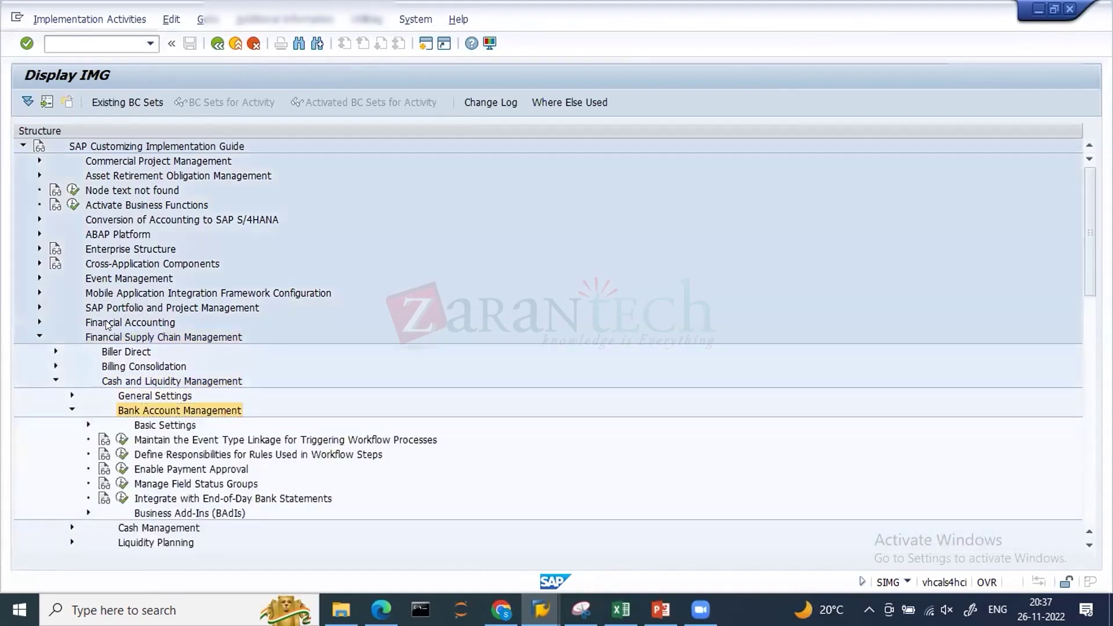
pyautogui.press('Down')
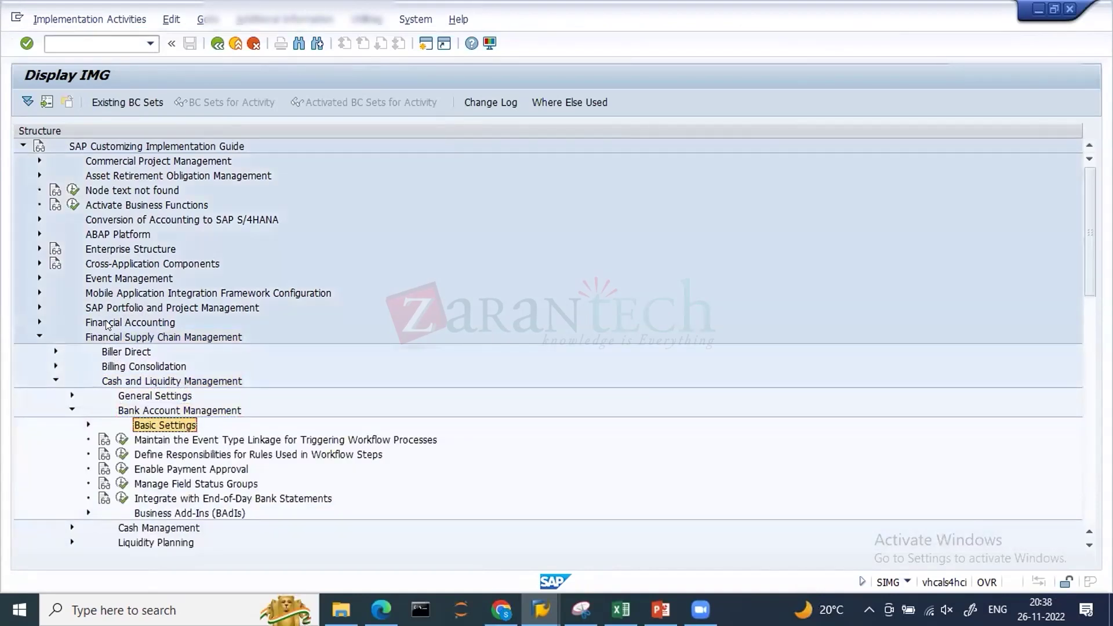
pyautogui.press('Right')
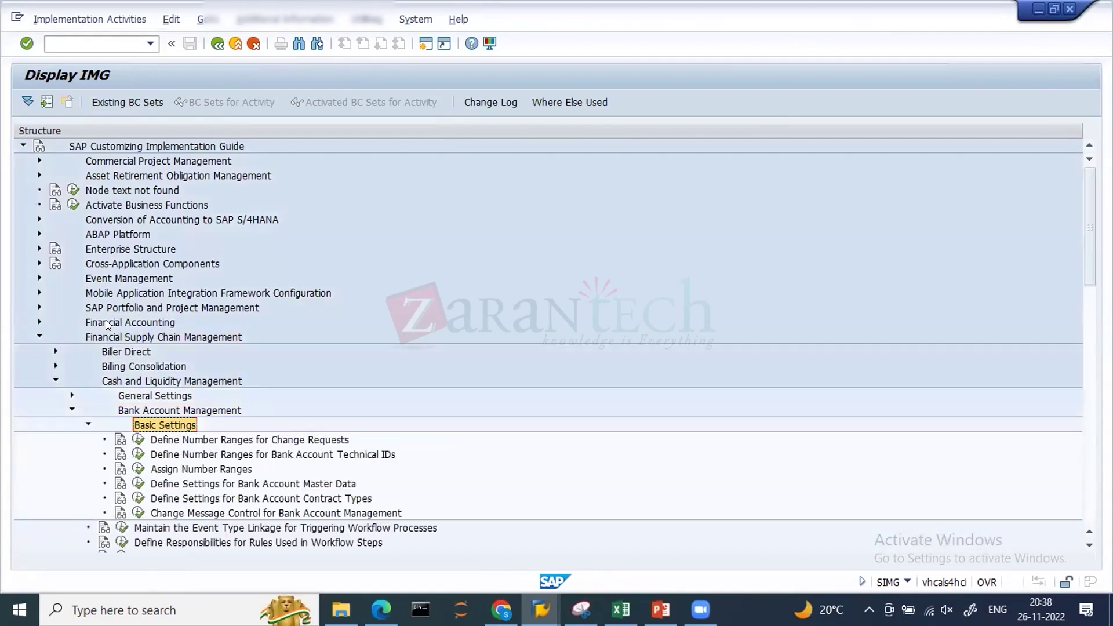
# Expand General Settings under Cash and Liquidity Management and run the Define Basic Settings activity.
pyautogui.press('Down')
pyautogui.press('Up')
pyautogui.press('Down')
pyautogui.press('Up')
pyautogui.press('Up')
pyautogui.press('Up')
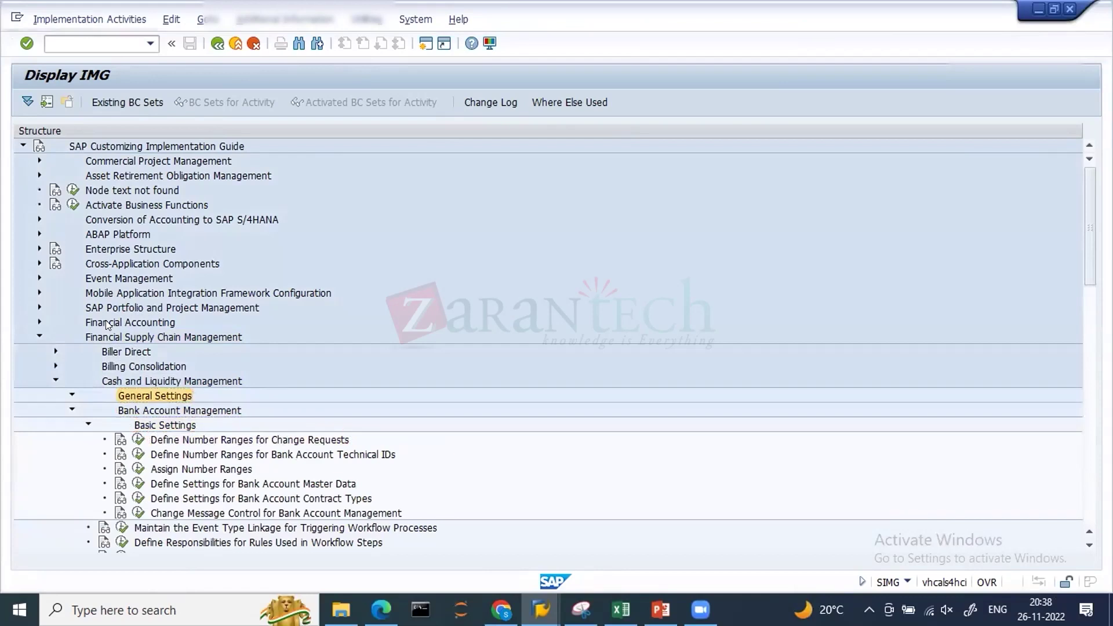
pyautogui.press('Right')
pyautogui.press('Down')
pyautogui.press('Down')
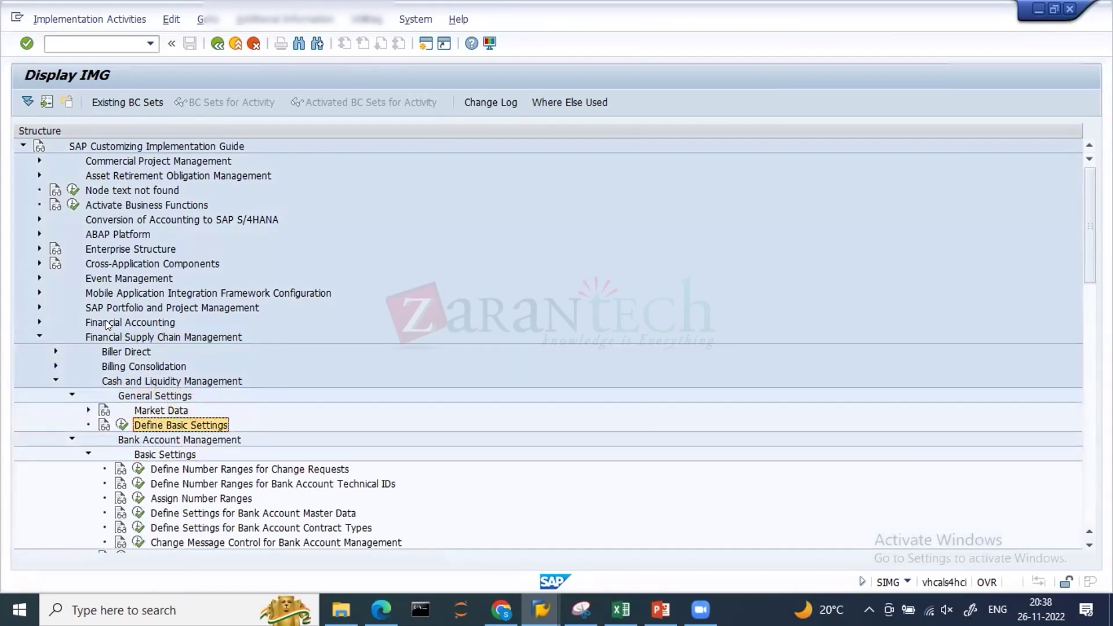
pyautogui.click(122, 425)
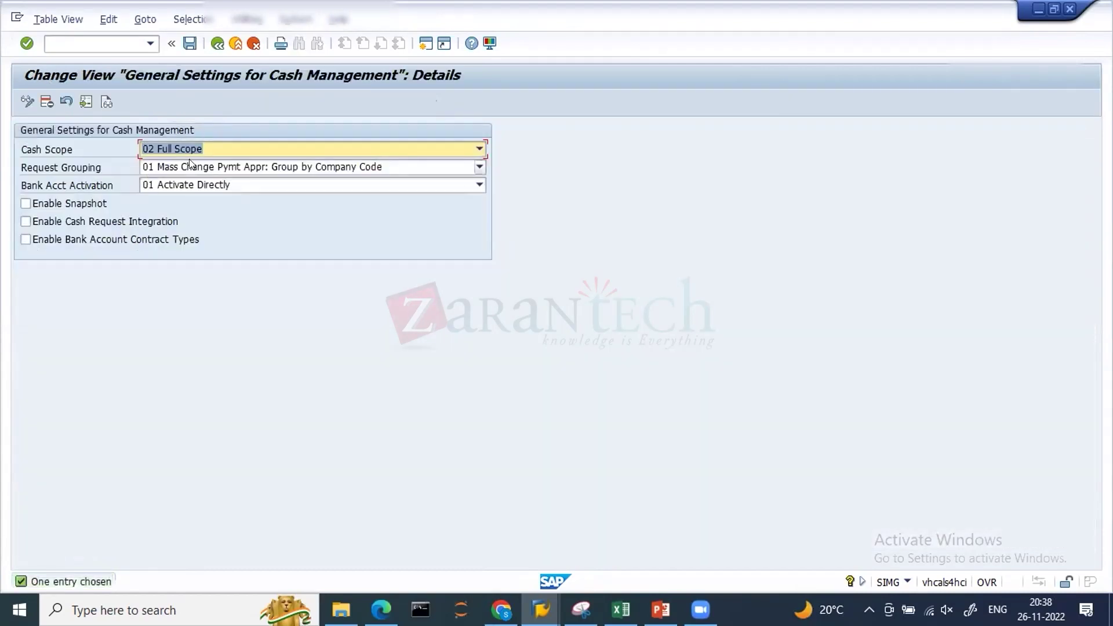
# Try to save the cash management settings with Cash Scope 01 Basic Scope, and cancel the customizing request dialog.
pyautogui.click(189, 145)
pyautogui.click(188, 164)
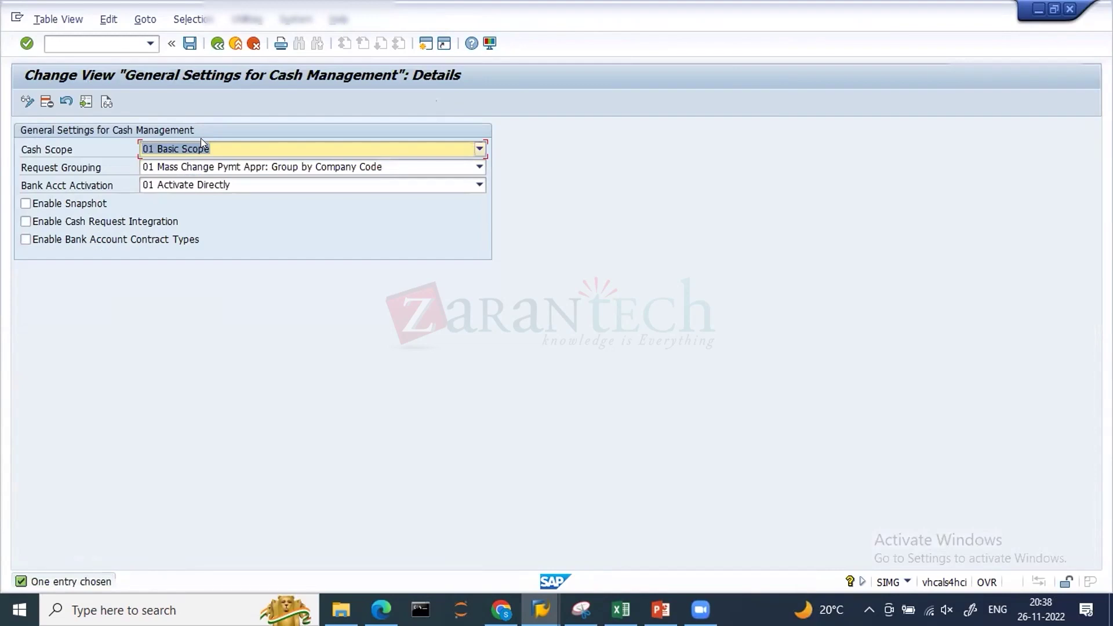
pyautogui.click(199, 185)
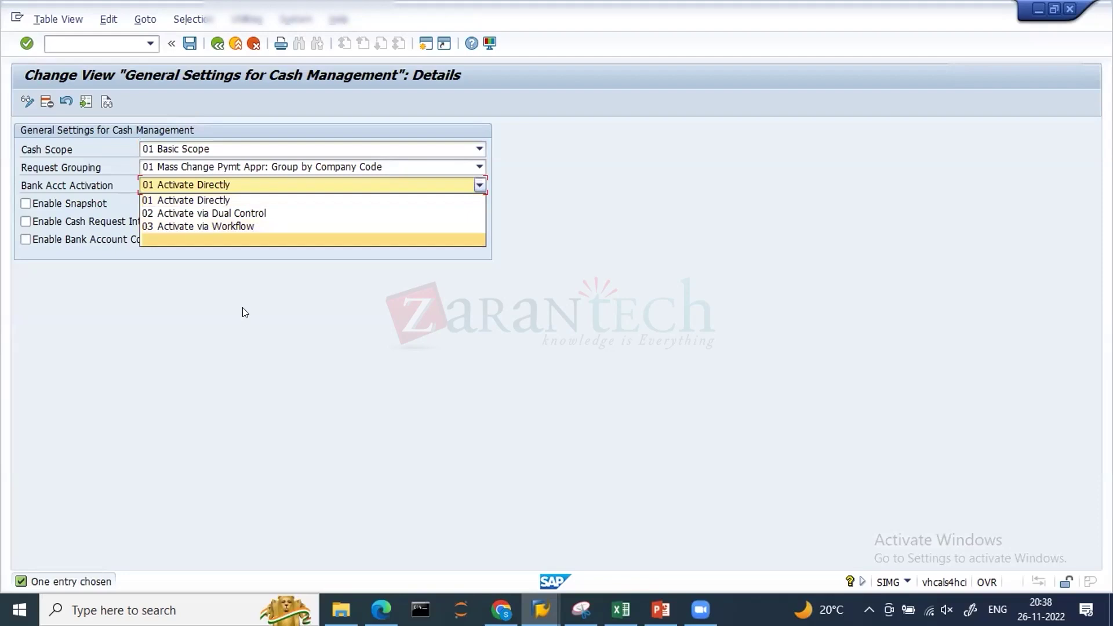
pyautogui.click(301, 288)
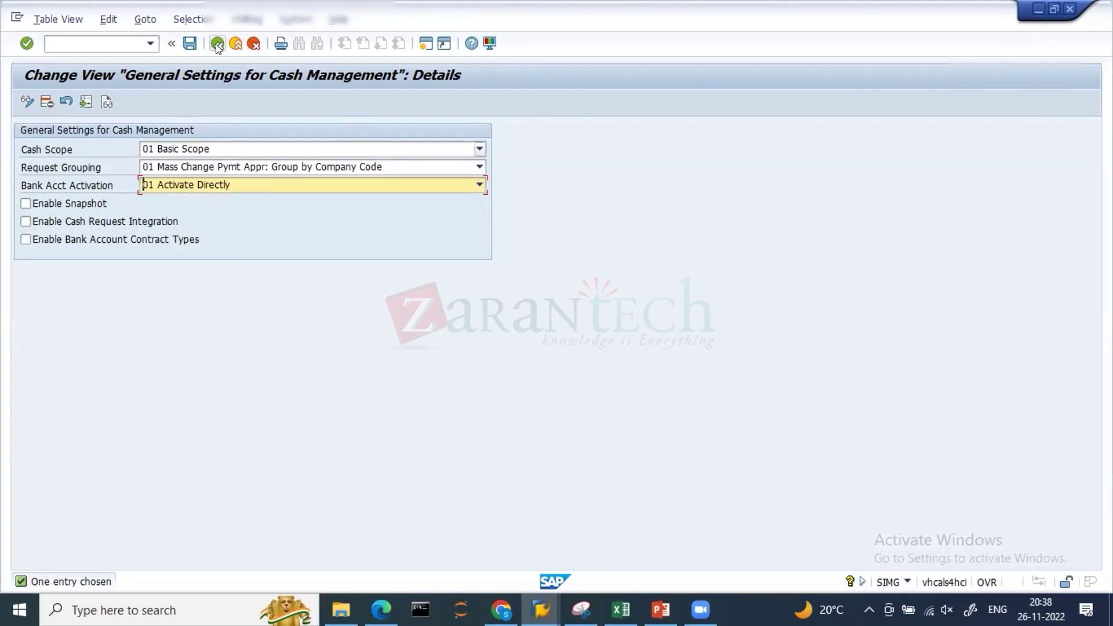
pyautogui.click(190, 41)
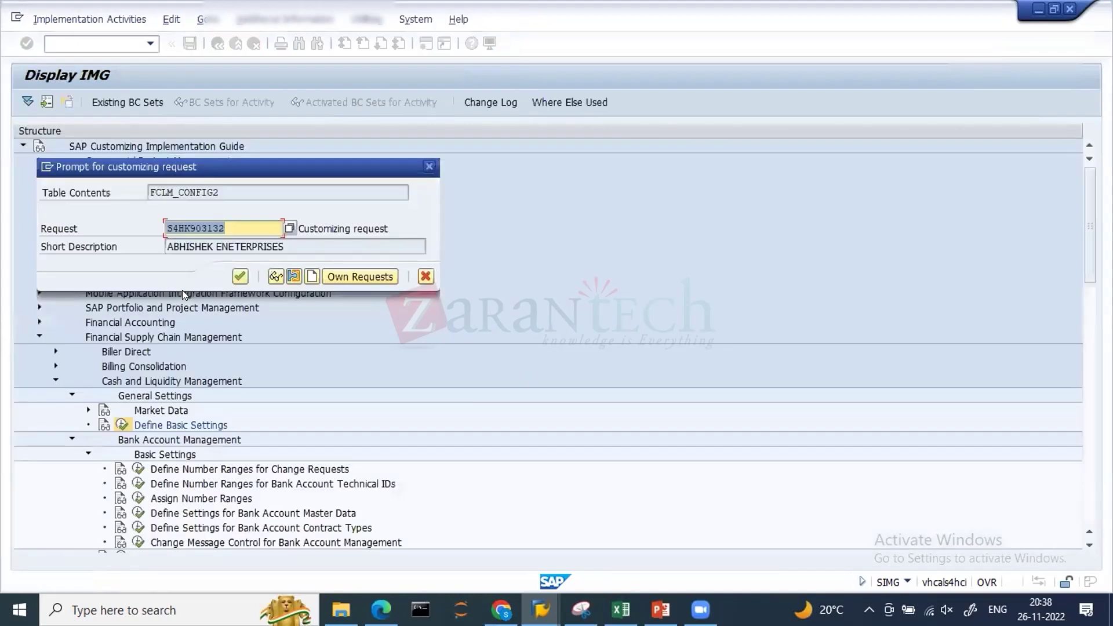
pyautogui.click(432, 277)
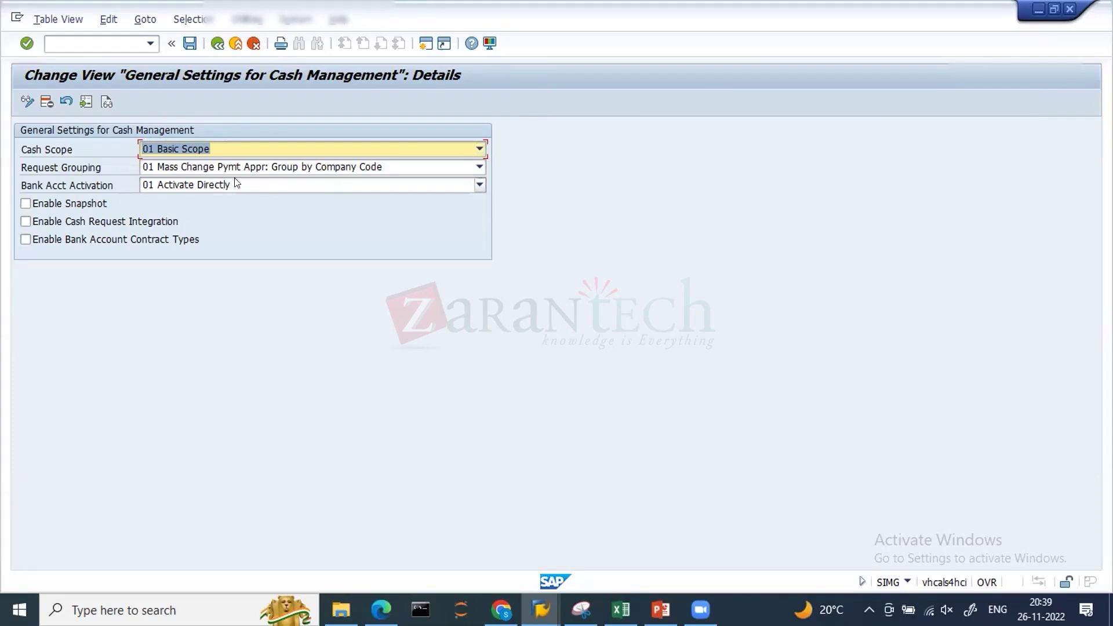
# Set the Cash Scope to 02 Full Scope and Bank Acct Activation to 02 Activate via Dual Control.
pyautogui.click(198, 144)
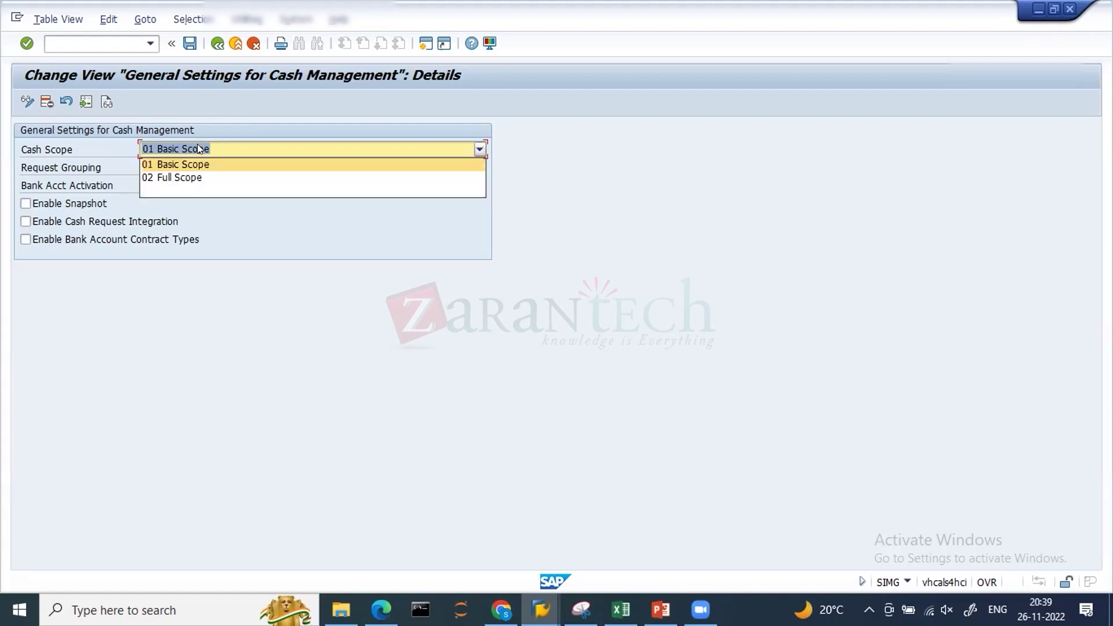
pyautogui.click(190, 177)
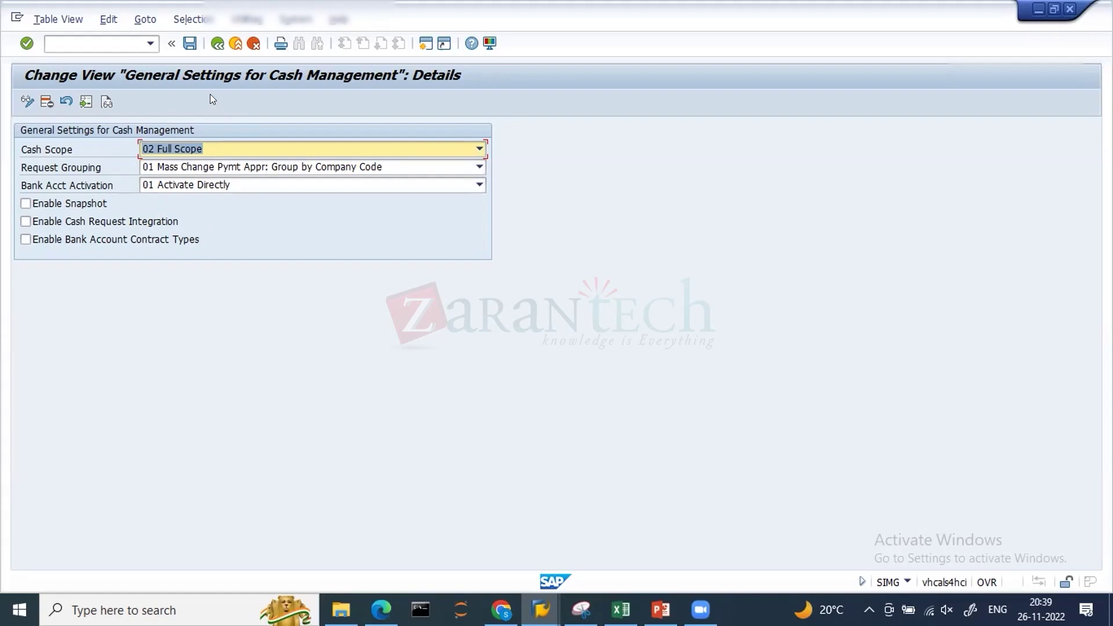
pyautogui.click(173, 145)
pyautogui.click(172, 145)
pyautogui.click(174, 185)
pyautogui.click(174, 184)
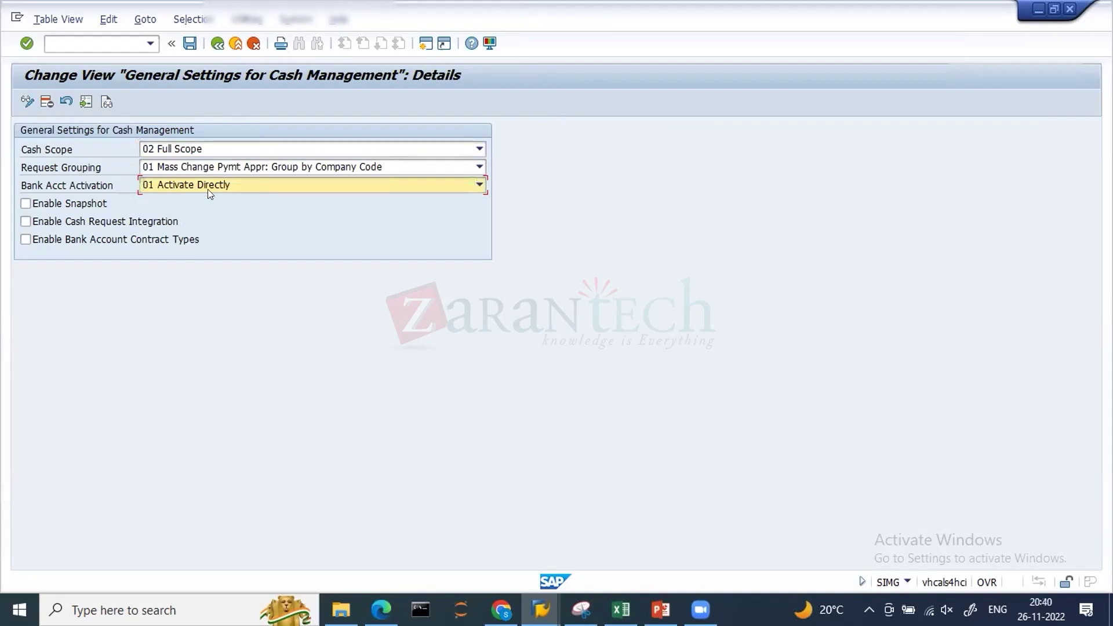
pyautogui.click(187, 183)
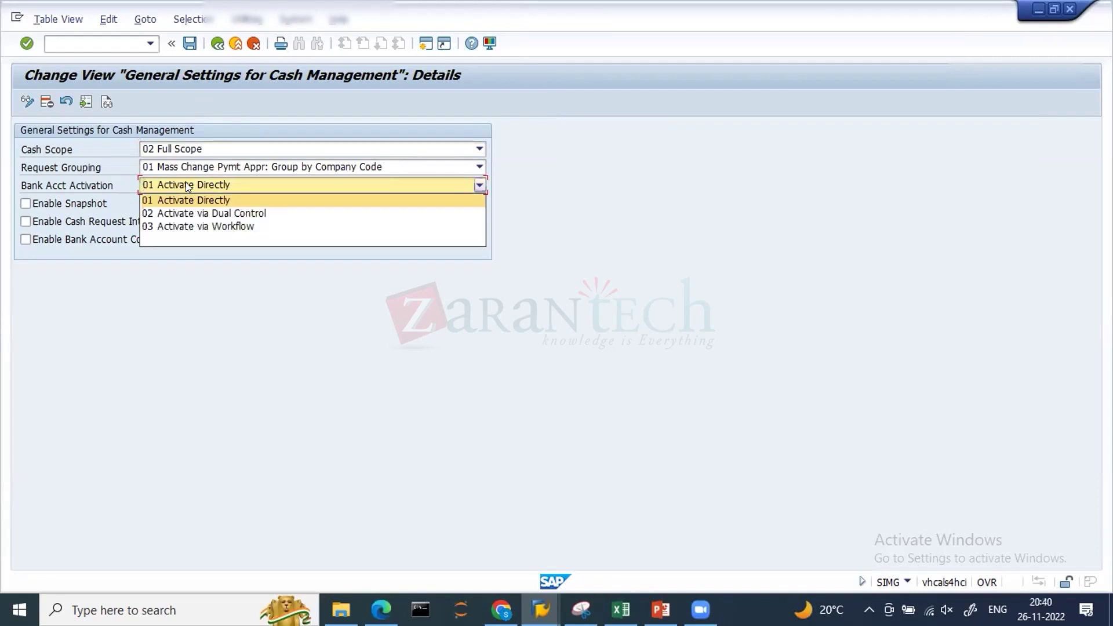
pyautogui.click(187, 212)
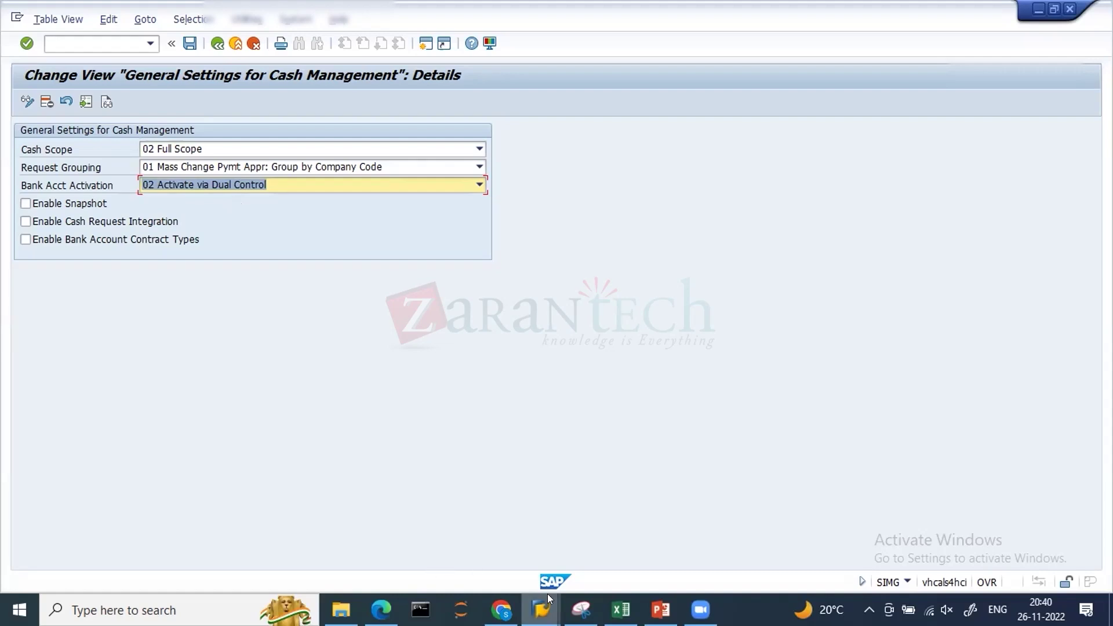
# Switch to Chrome, return to the Fiori launchpad home, and open My Inbox for bank accounts.
pyautogui.moveTo(541, 610)
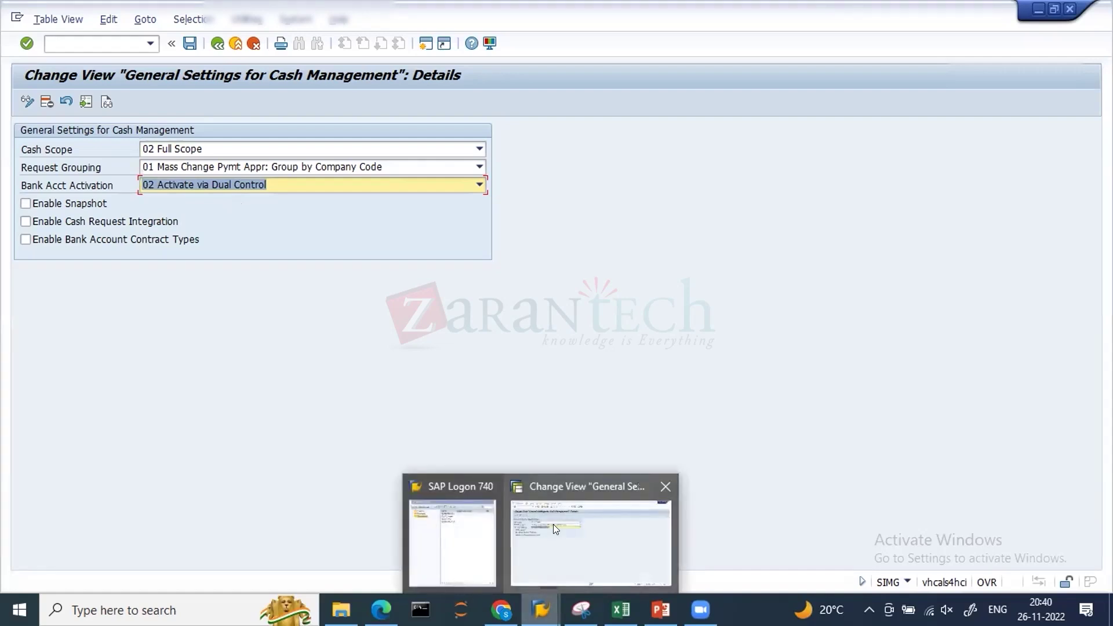
pyautogui.click(501, 609)
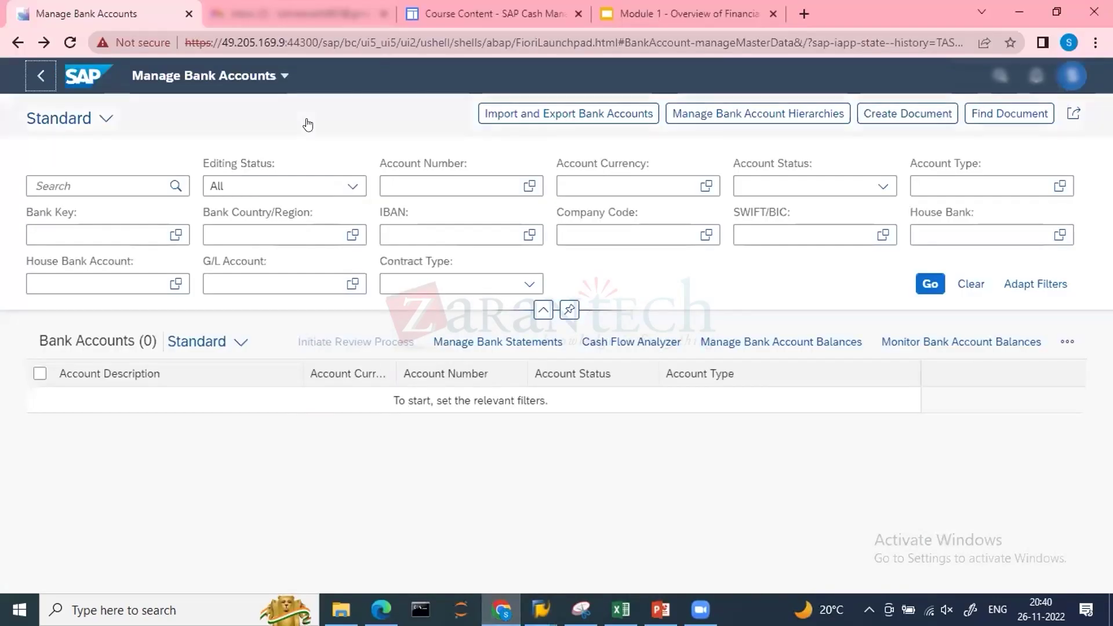
pyautogui.click(17, 43)
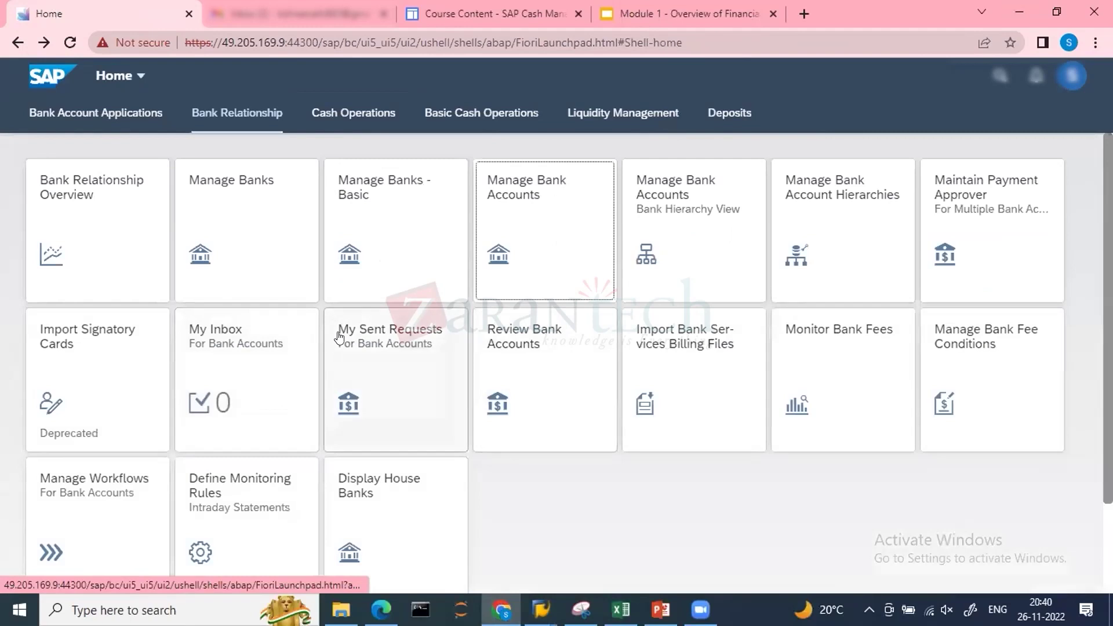
pyautogui.click(260, 347)
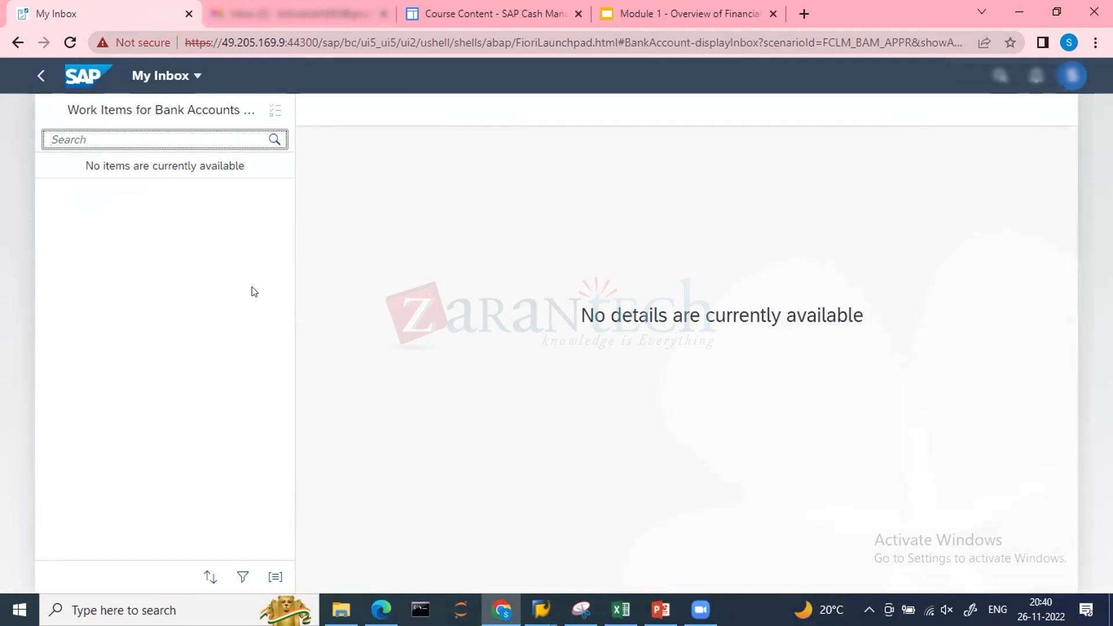
# Review the general cash management settings in SAP GUI, and return to My Inbox in Chrome.
pyautogui.moveTo(541, 608)
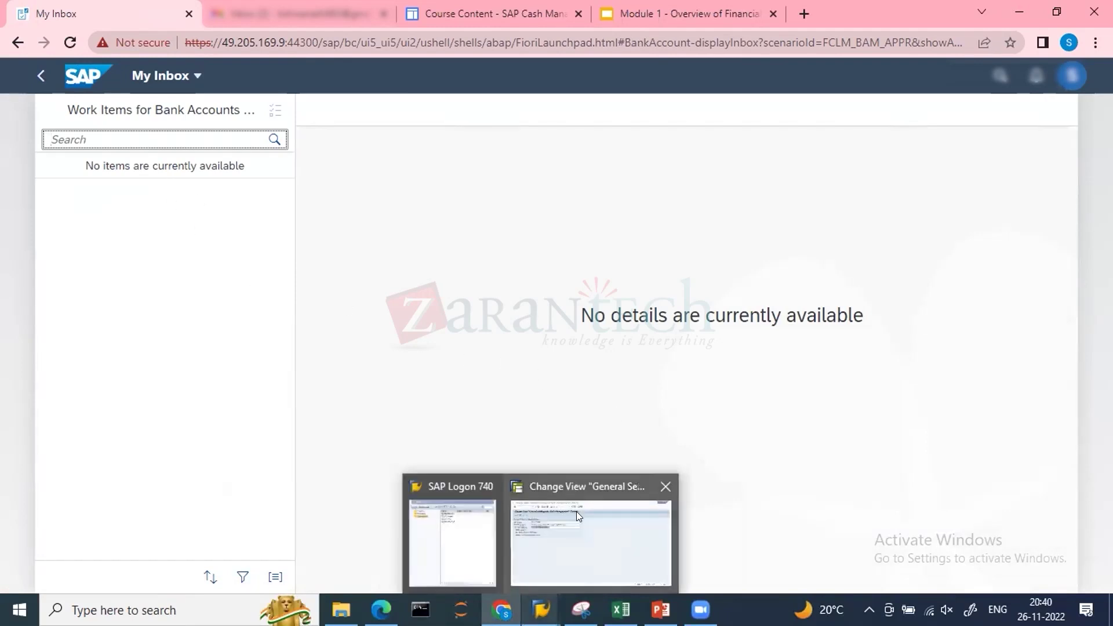
pyautogui.click(577, 511)
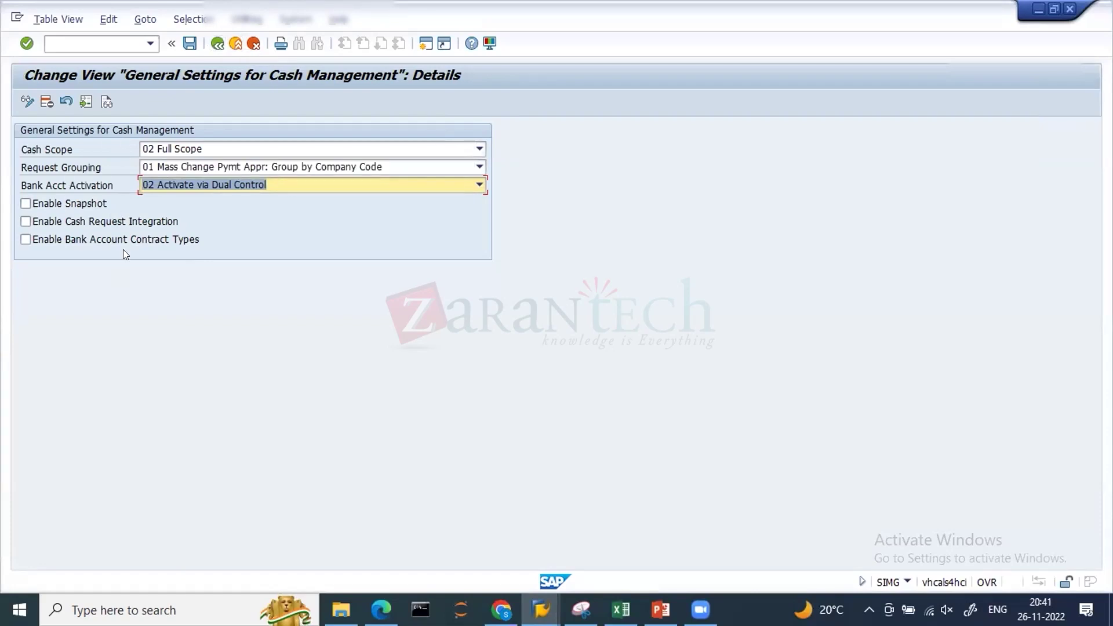
pyautogui.hotkey('alt', 'Tab')
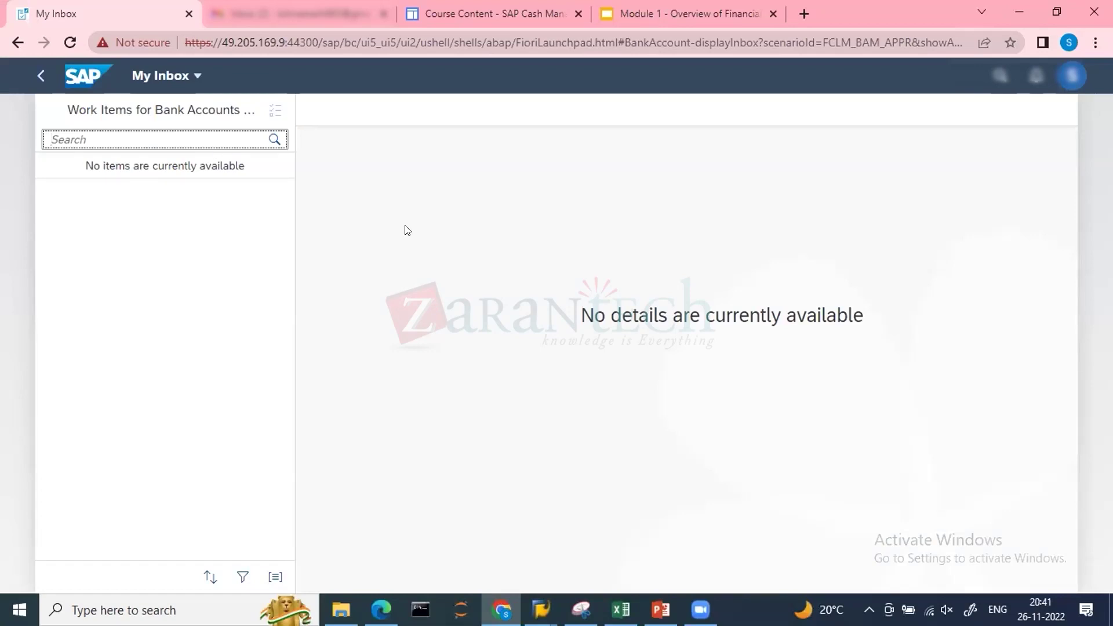
# Switch to SAP GUI and review the Bank Acct Activation options in the general cash management settings.
pyautogui.hotkey('alt', 'Tab')
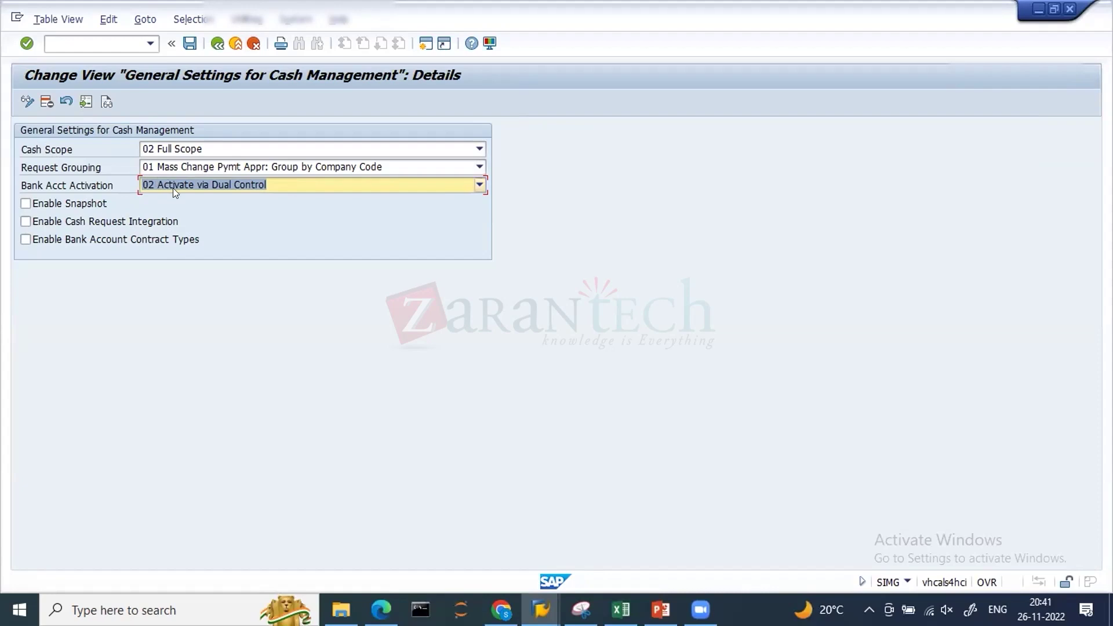
pyautogui.click(190, 180)
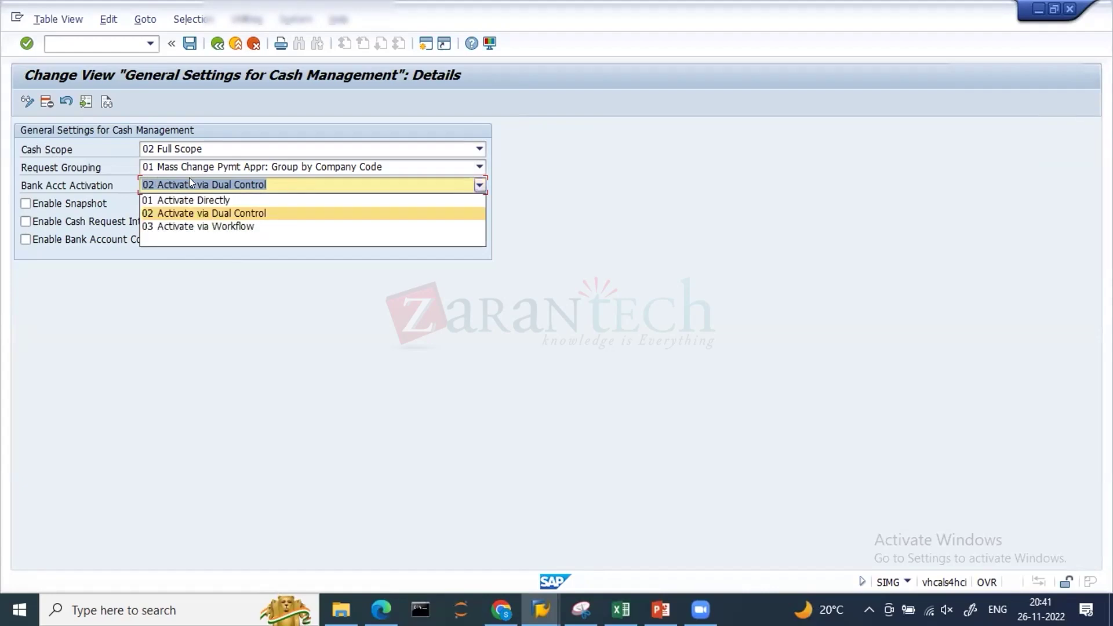
pyautogui.click(189, 179)
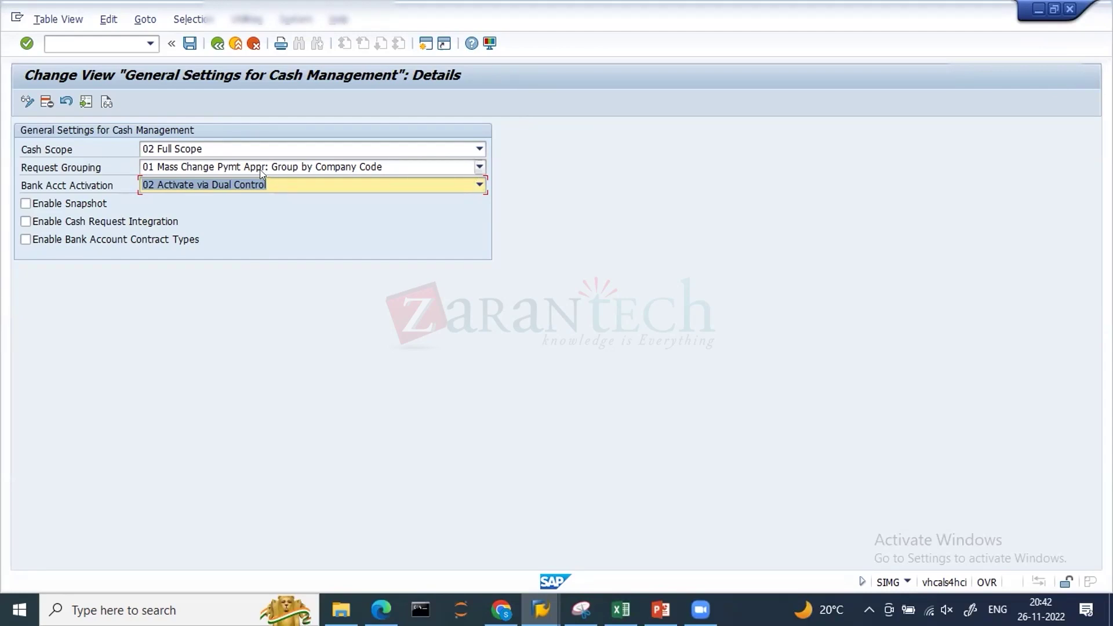
# Set Request Grouping to 02 Mass Change Pymt Appr: Group by Account Type and review the other grouping options.
pyautogui.click(225, 166)
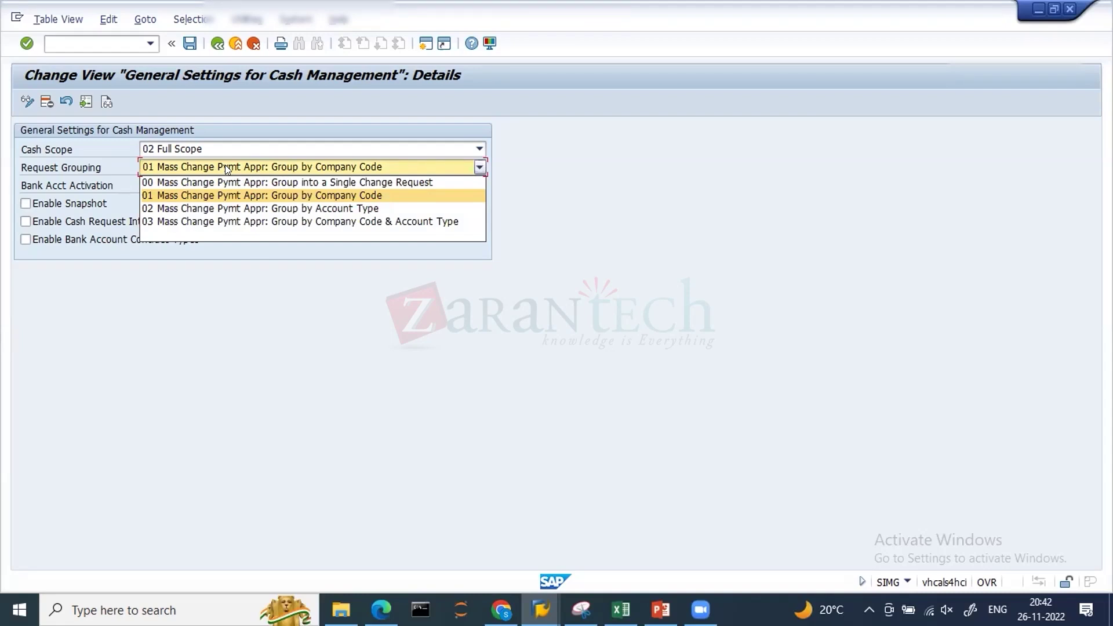
pyautogui.click(224, 209)
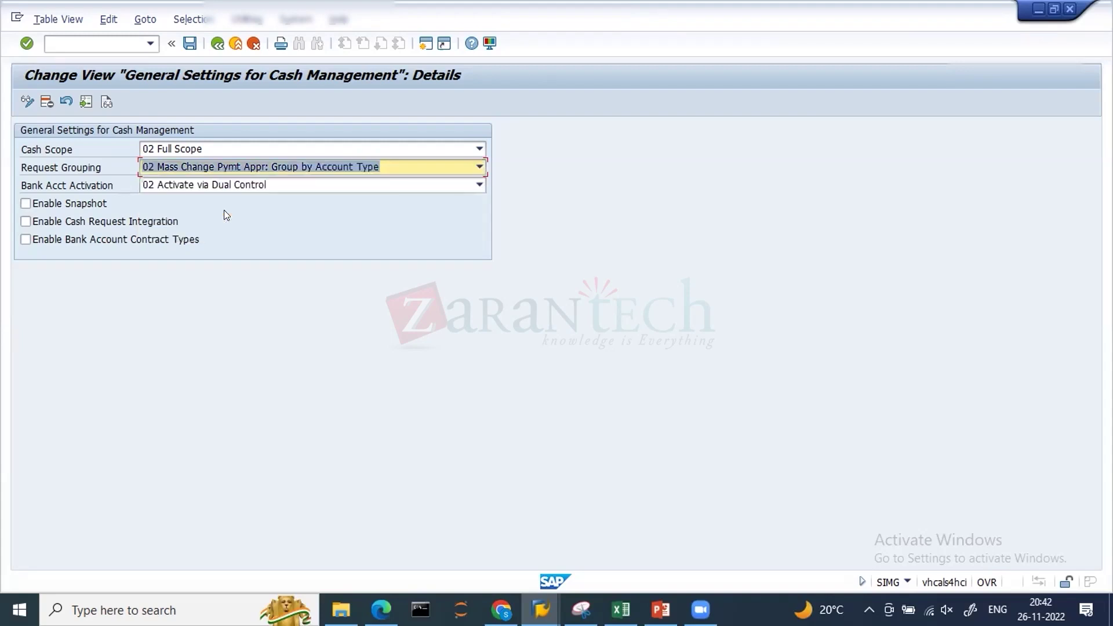
pyautogui.click(239, 169)
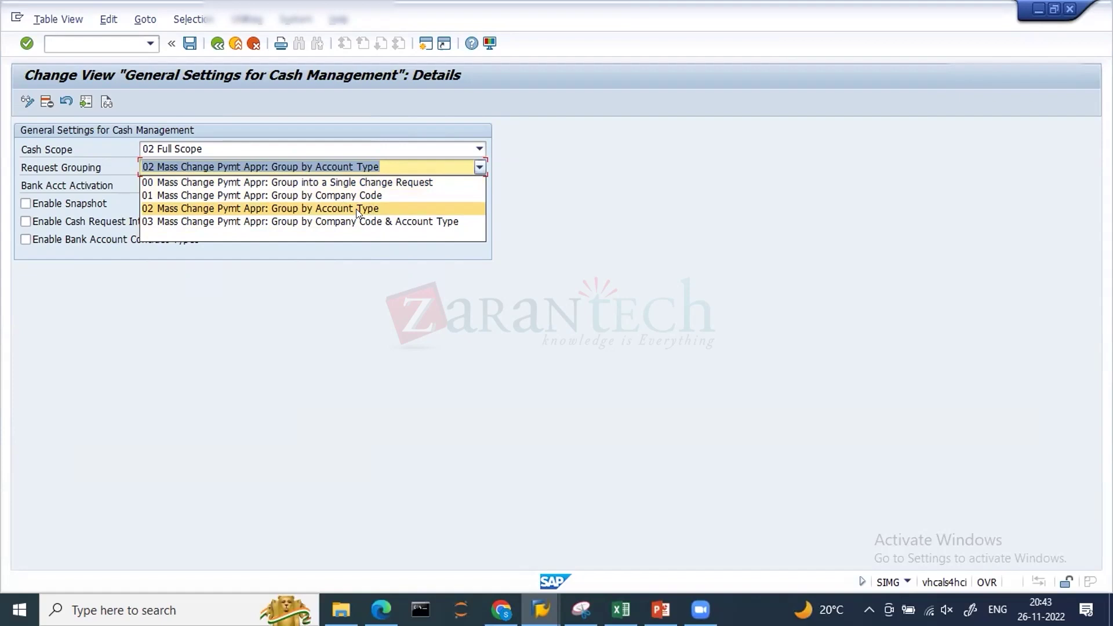
pyautogui.click(264, 338)
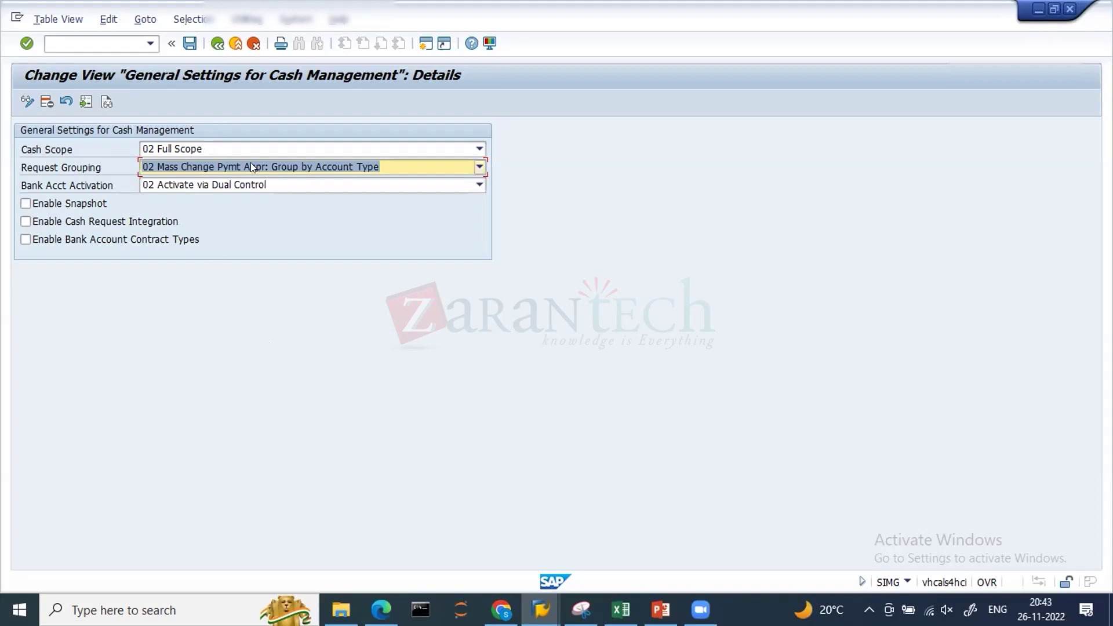
# Compare the direct, dual control and workflow activation modes for bank accounts without changing the selection.
pyautogui.click(237, 185)
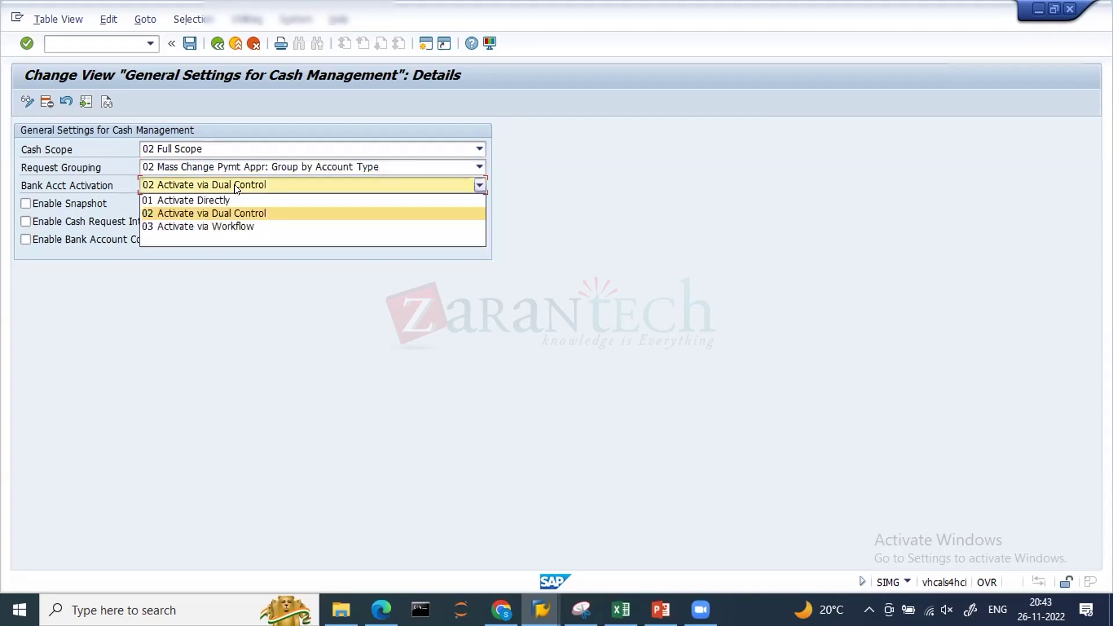
pyautogui.click(236, 185)
pyautogui.click(235, 184)
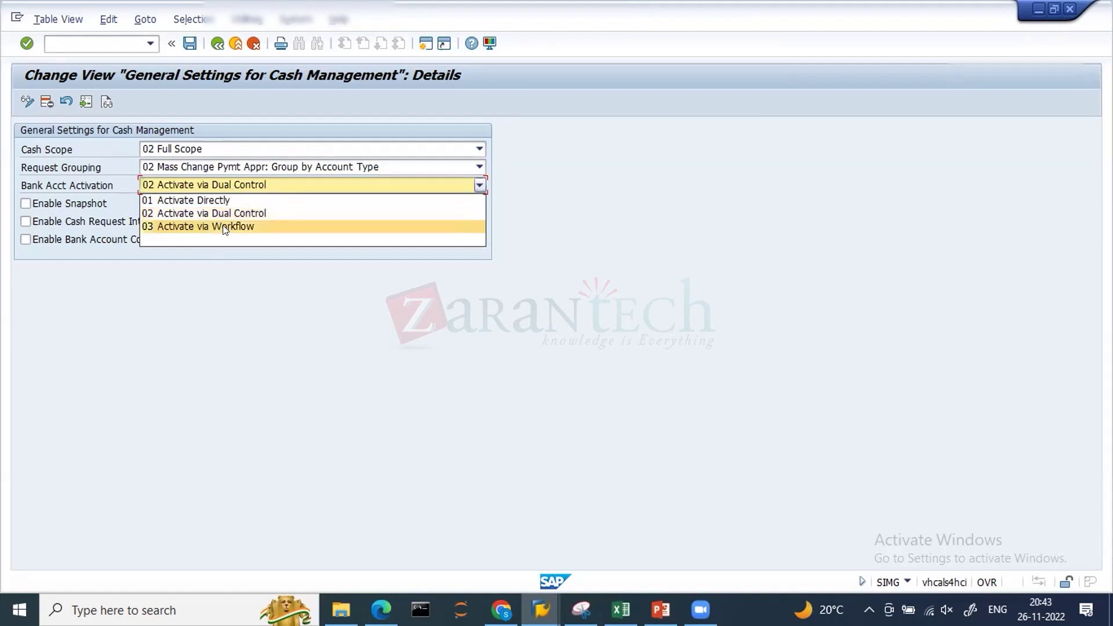
pyautogui.click(211, 291)
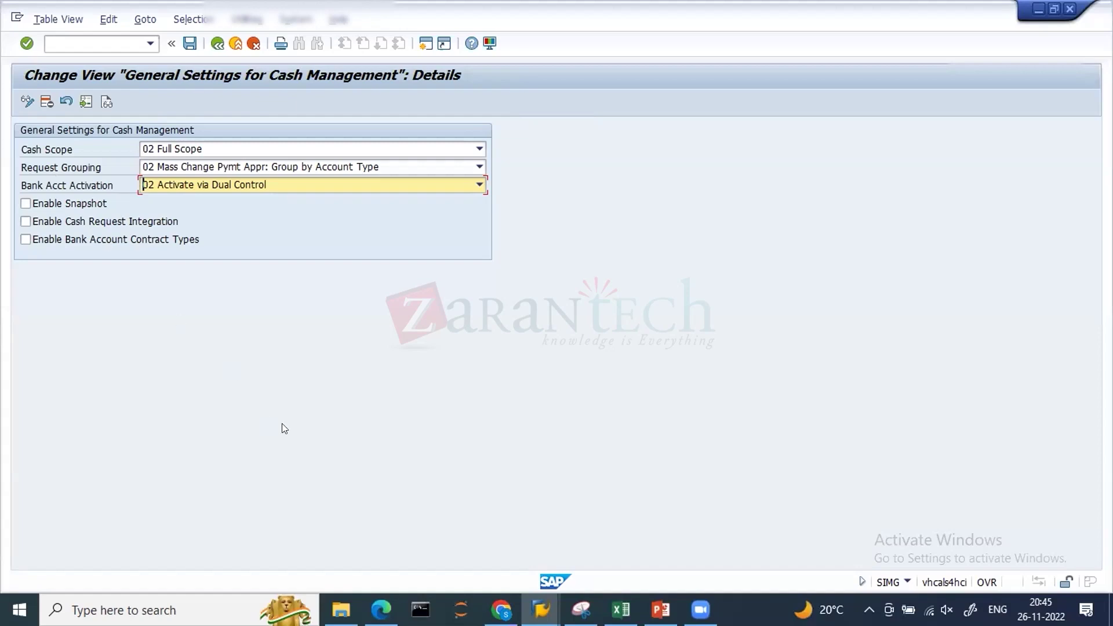
# Switch to Chrome, view the Cash Position app from the Cash Operations group, and return to the launchpad home.
pyautogui.moveTo(501, 610)
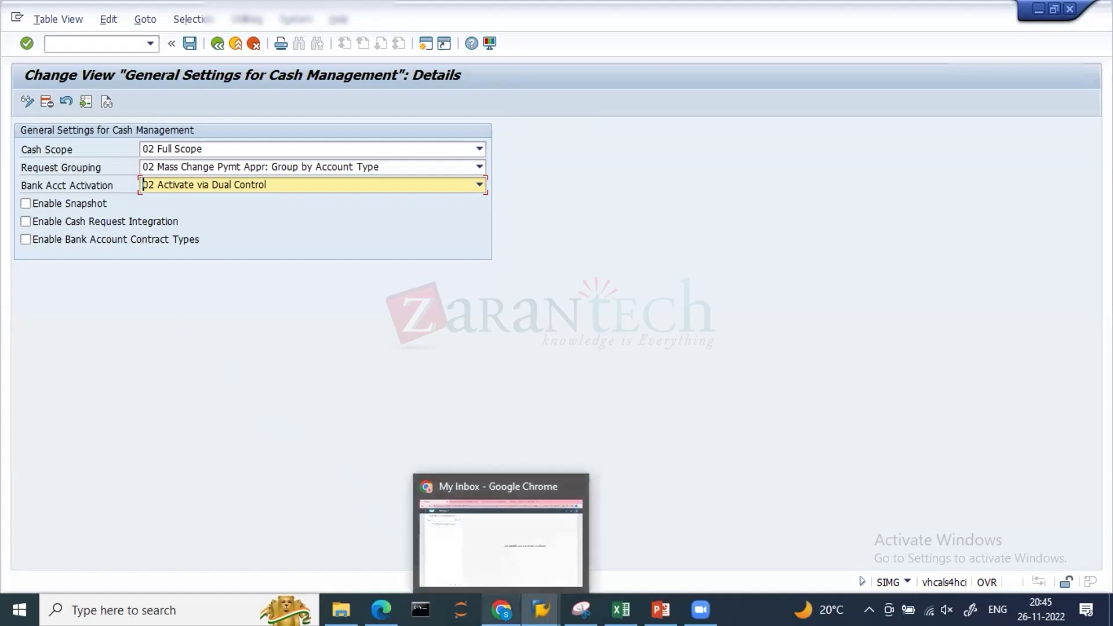
pyautogui.click(464, 510)
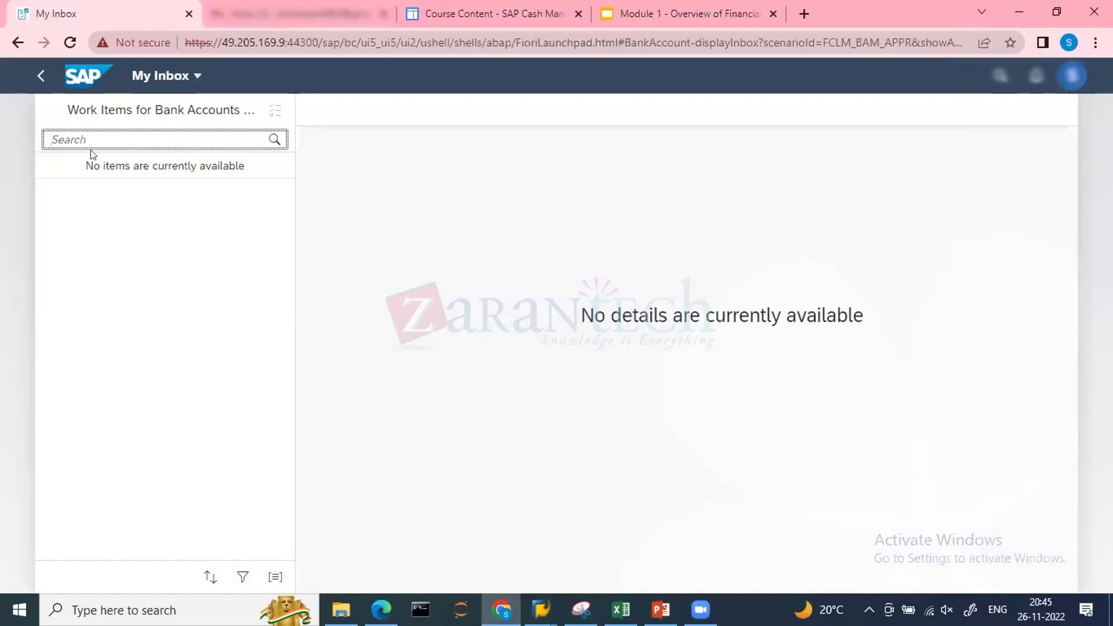
pyautogui.click(39, 87)
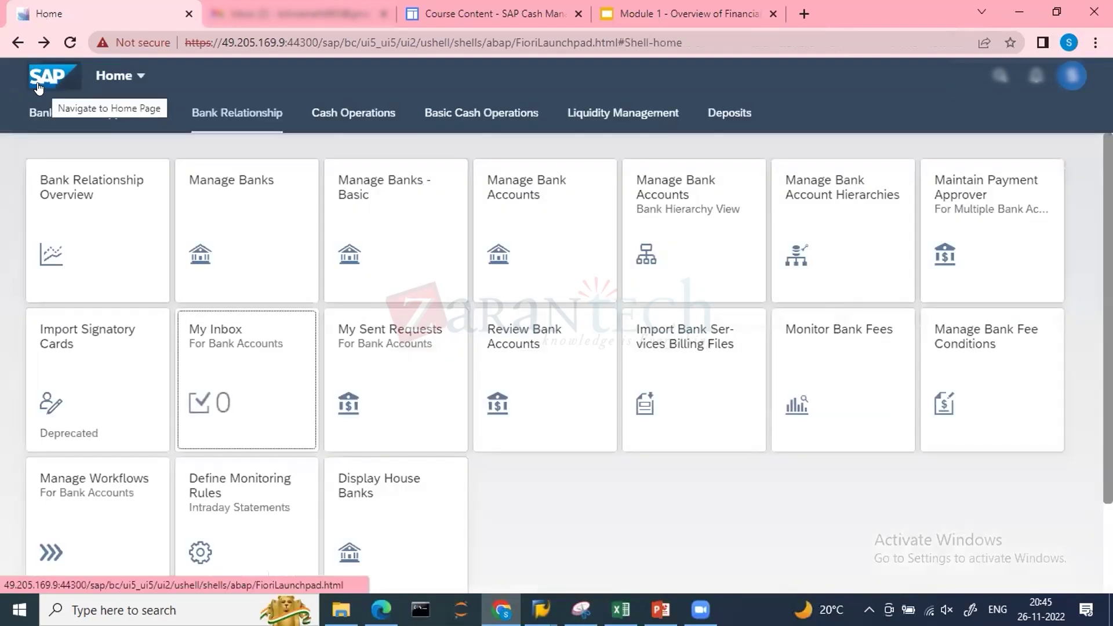
pyautogui.click(373, 117)
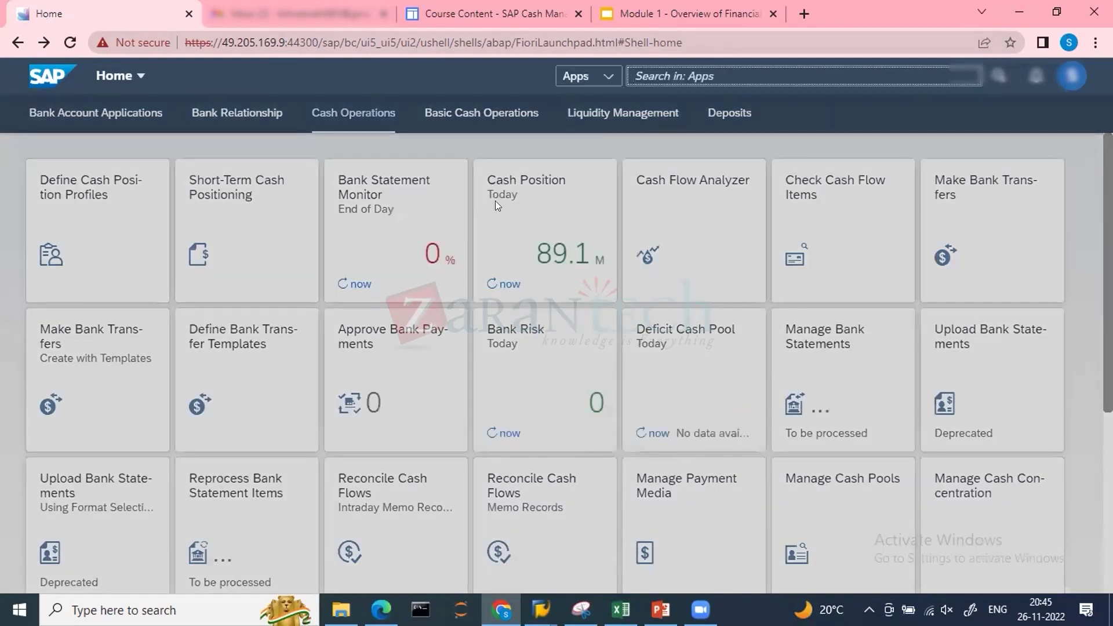
pyautogui.click(511, 185)
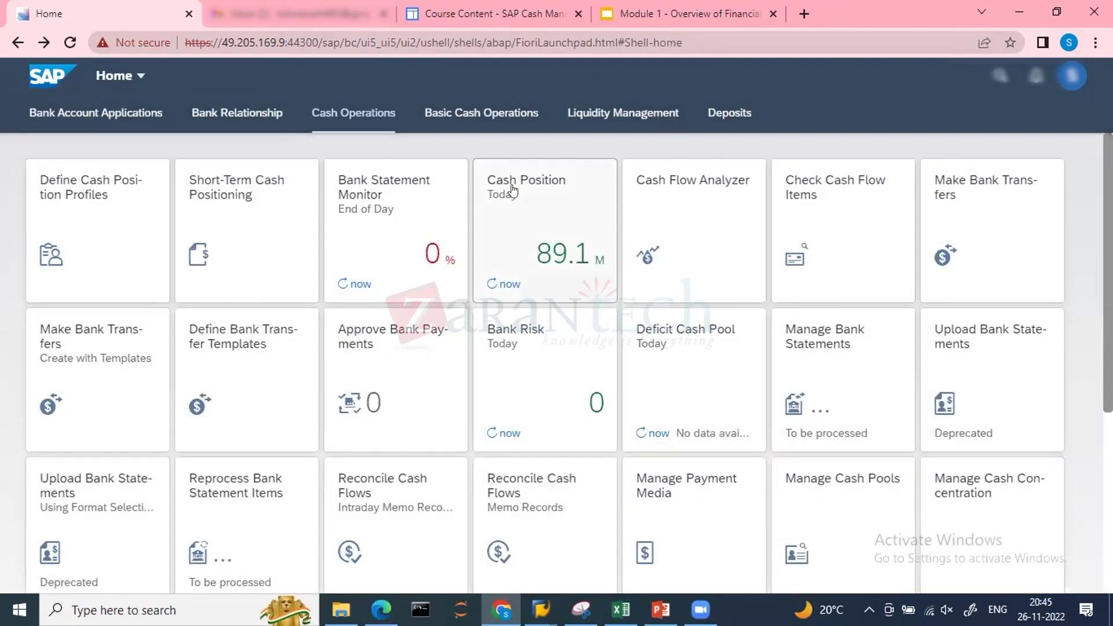
pyautogui.click(513, 188)
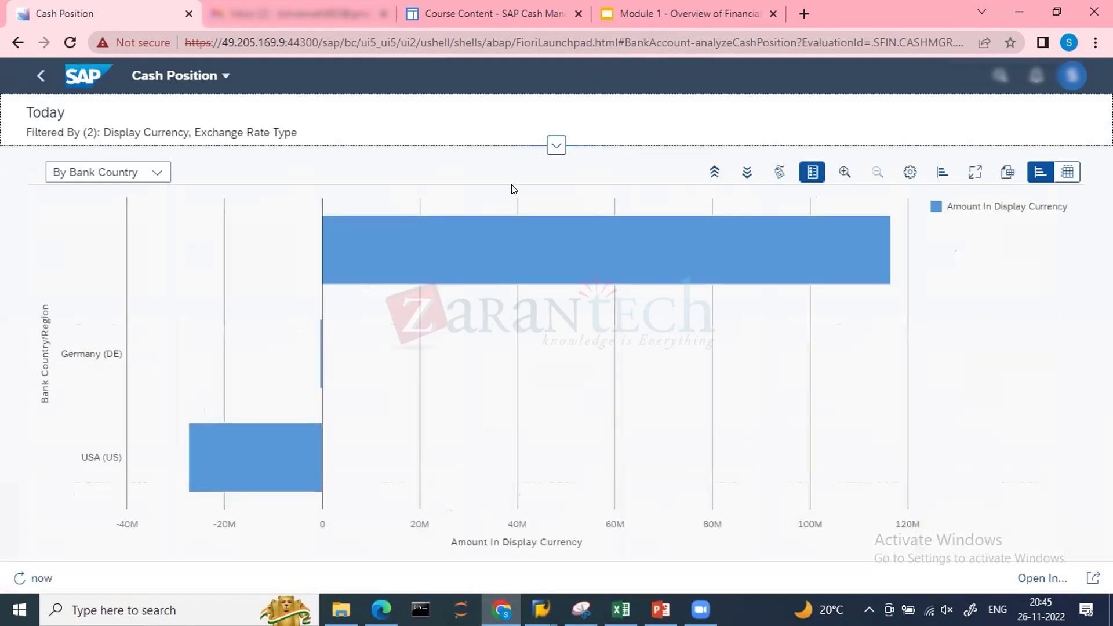
pyautogui.click(38, 86)
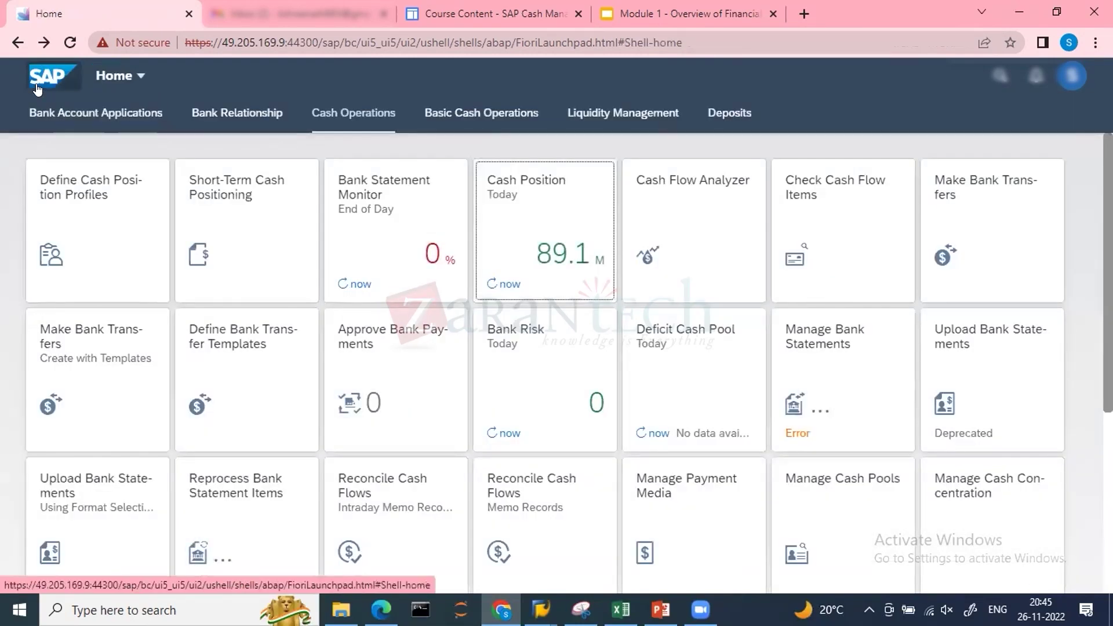
# Switch back to SAP GUI and exit the general cash management settings without saving the changes.
pyautogui.hotkey('alt', 'Tab')
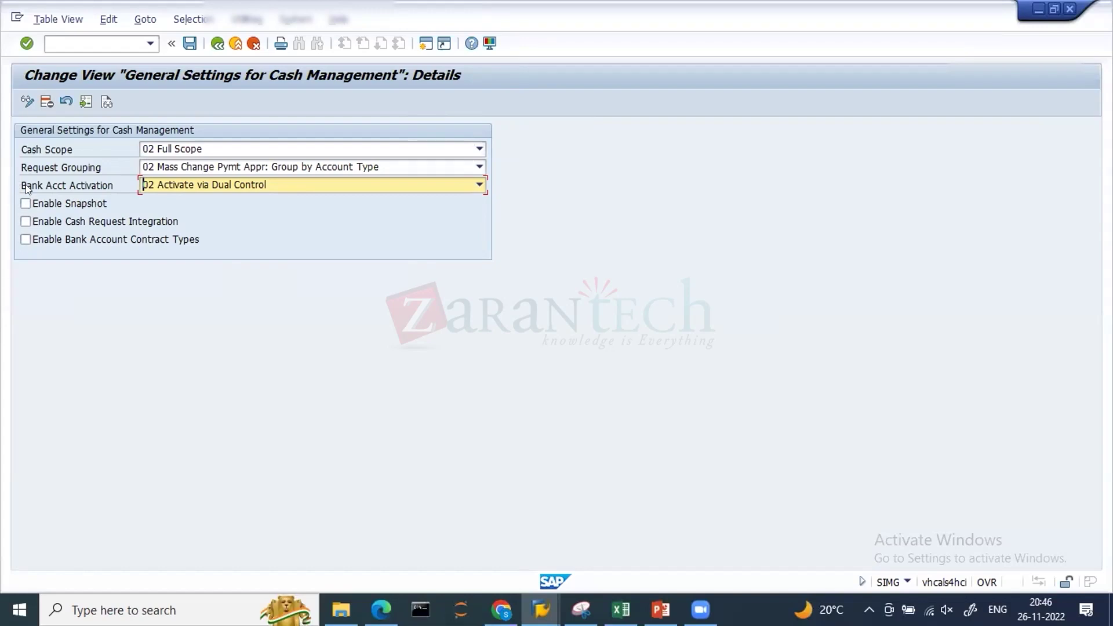
pyautogui.click(218, 44)
pyautogui.click(293, 299)
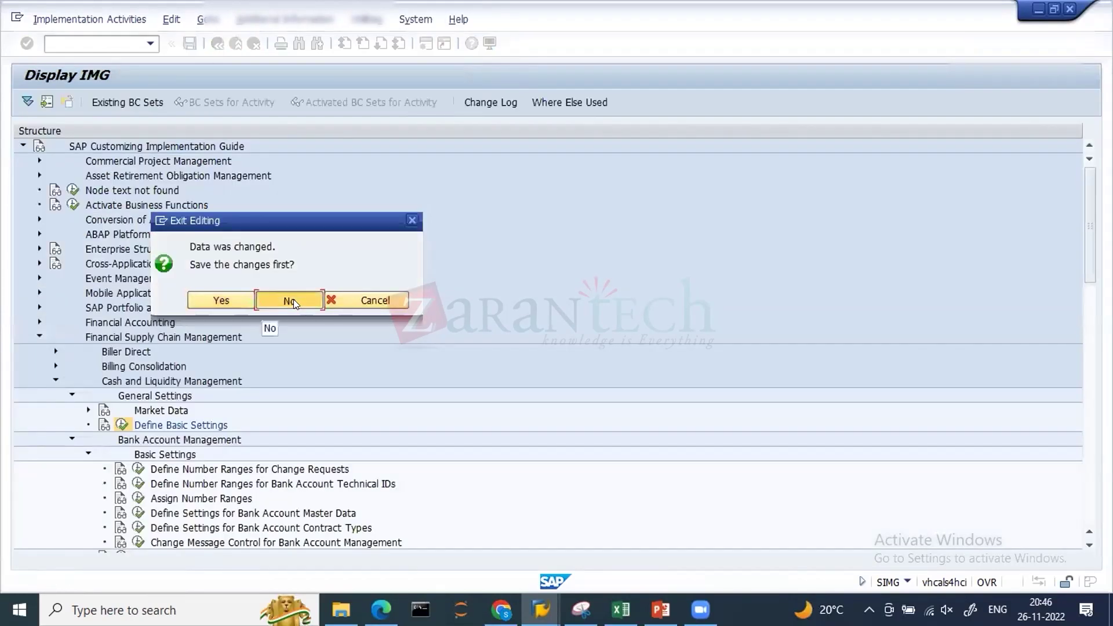
# Open the Define Basic Settings documentation, enlarge it, and read through the notes on scope, activation, snapshot and cash request settings.
pyautogui.click(96, 424)
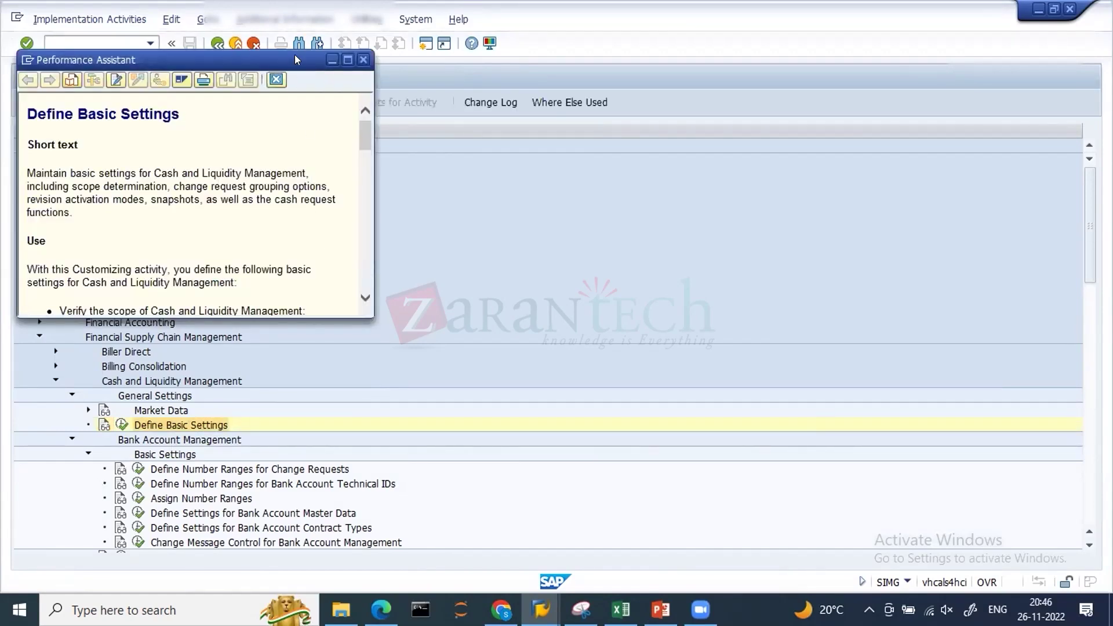
pyautogui.click(347, 60)
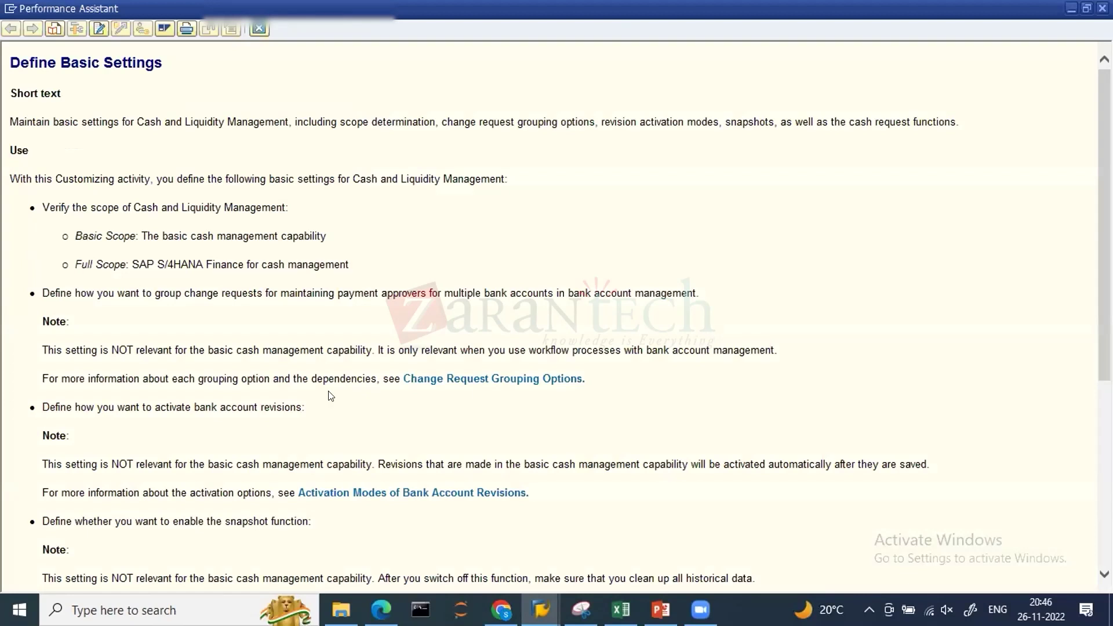
pyautogui.click(508, 493)
pyautogui.scroll(-4, 1105, 255)
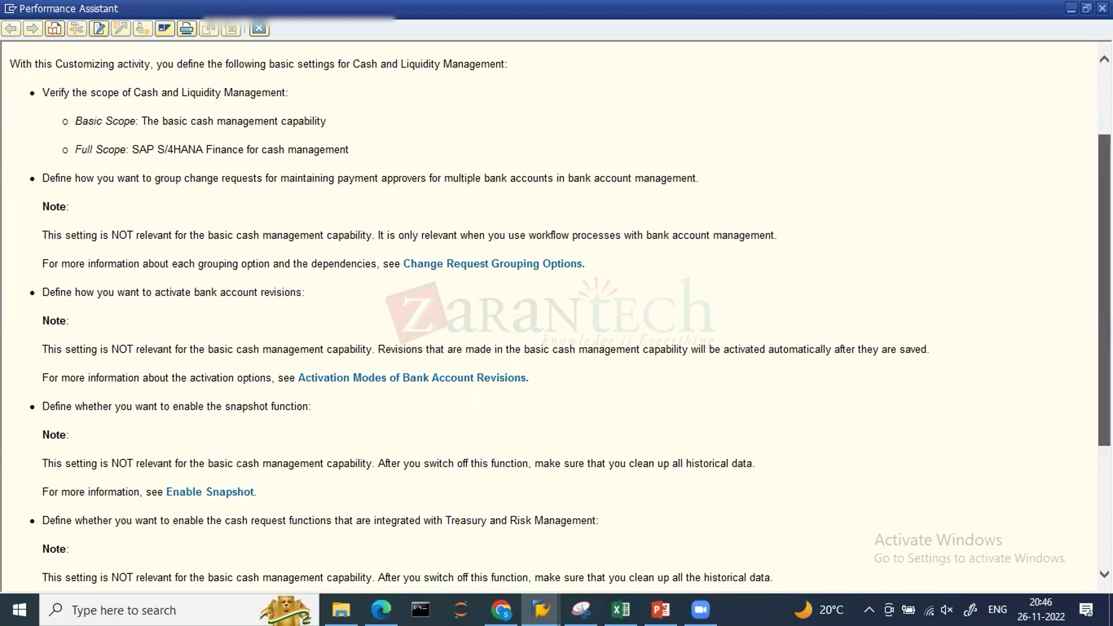
pyautogui.scroll(-2, 577, 313)
pyautogui.scroll(-1, 576, 313)
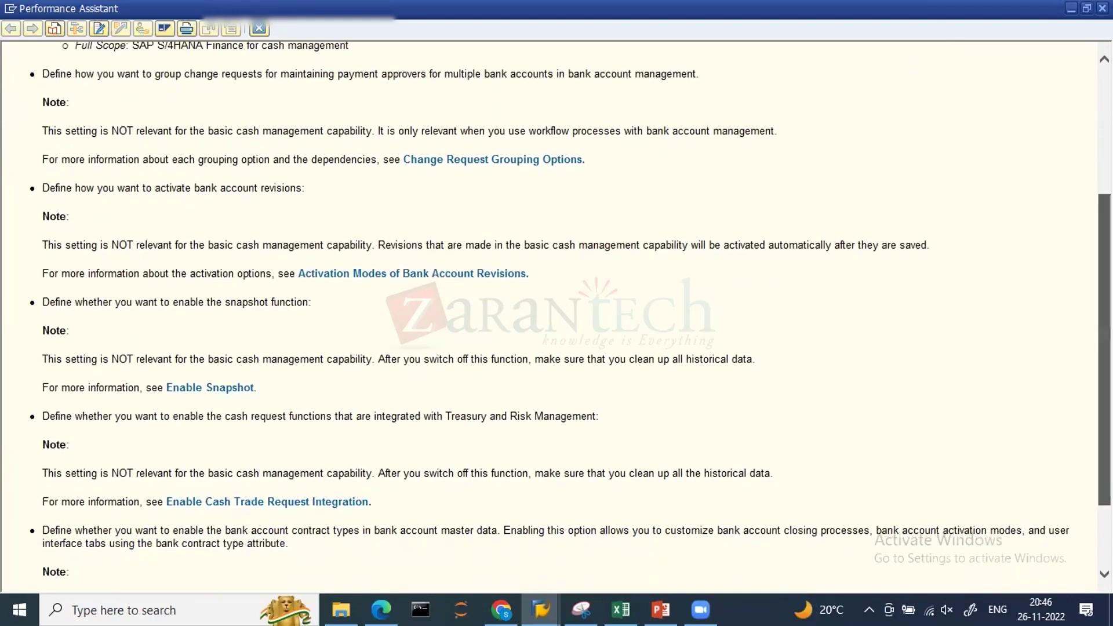
pyautogui.scroll(-1, 576, 315)
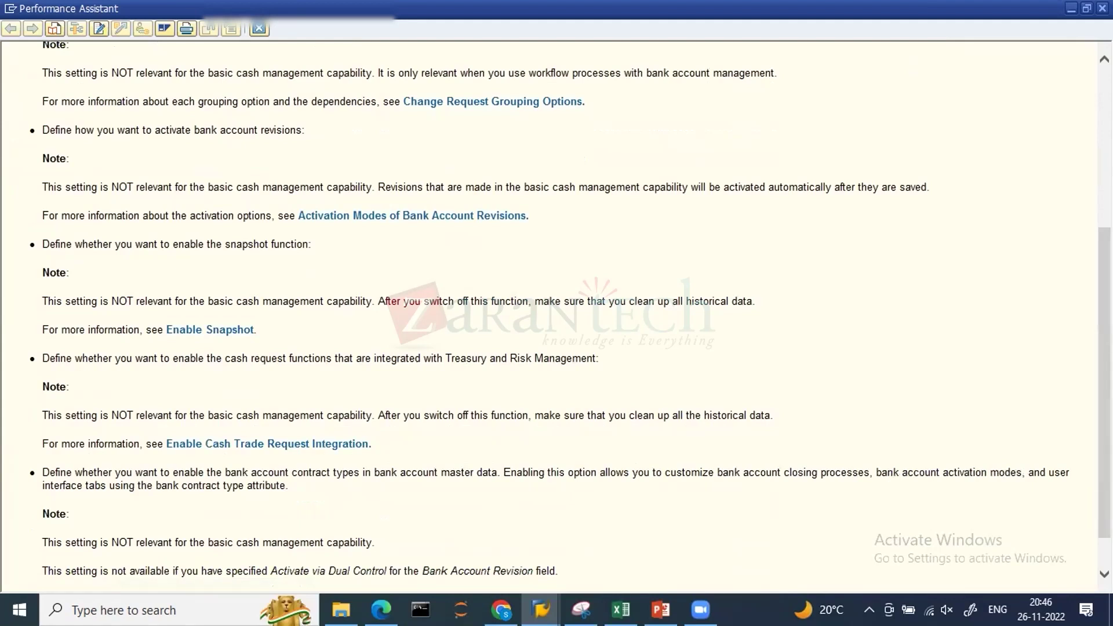
pyautogui.scroll(-1, 962, 450)
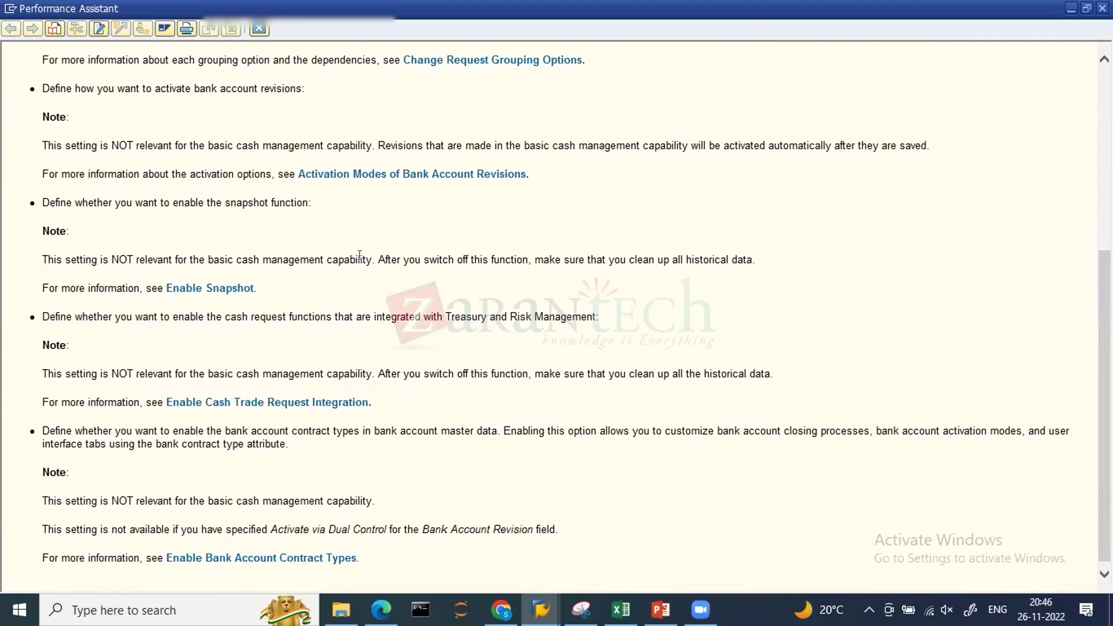
pyautogui.moveTo(380, 259); pyautogui.dragTo(659, 273)
pyautogui.click(529, 258)
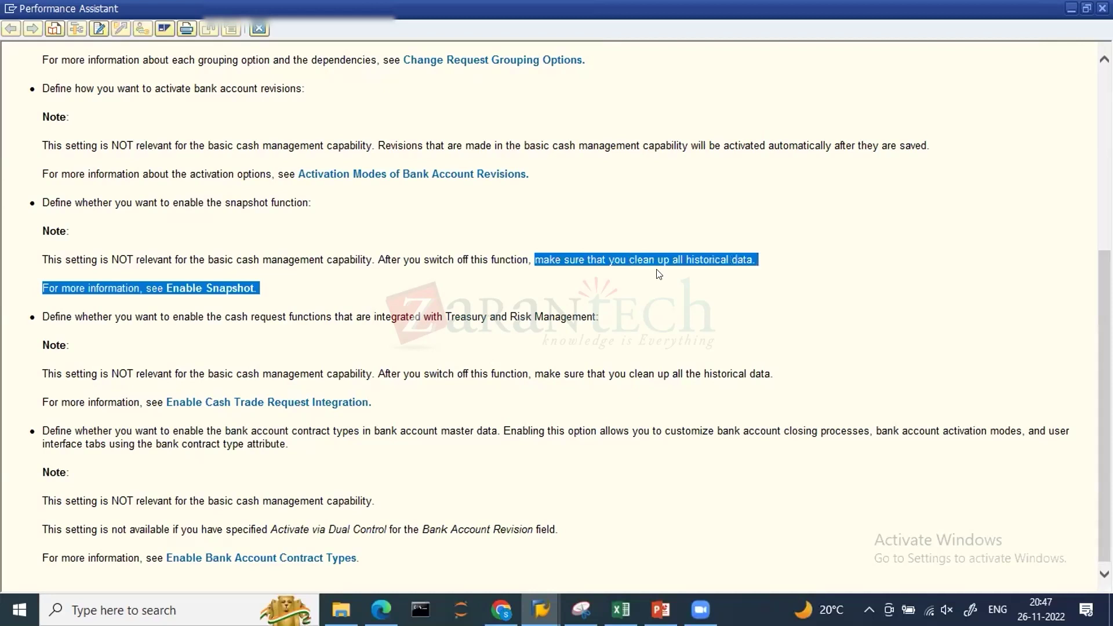
pyautogui.click(659, 274)
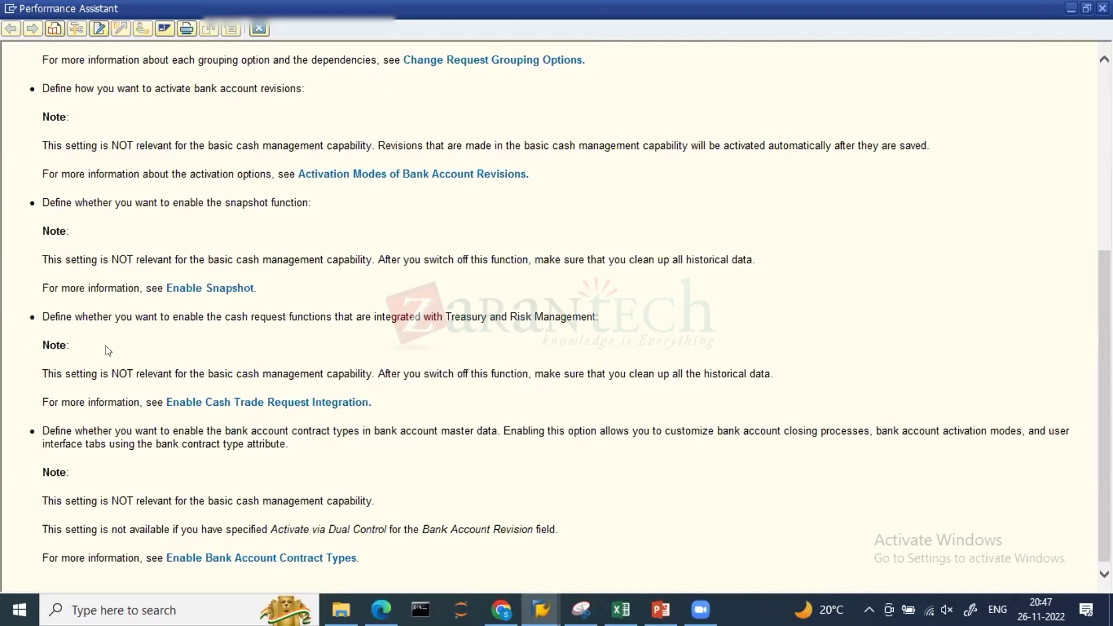
# Open the Enable Snapshot help topic and read its use and example sections.
pyautogui.click(182, 290)
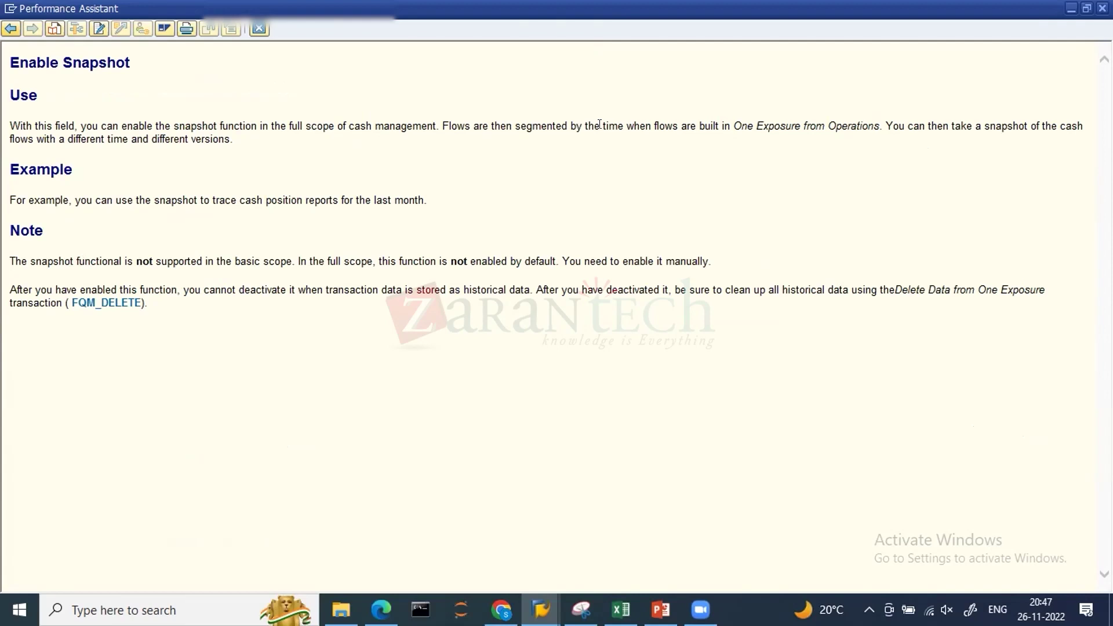
pyautogui.moveTo(626, 126); pyautogui.dragTo(734, 136)
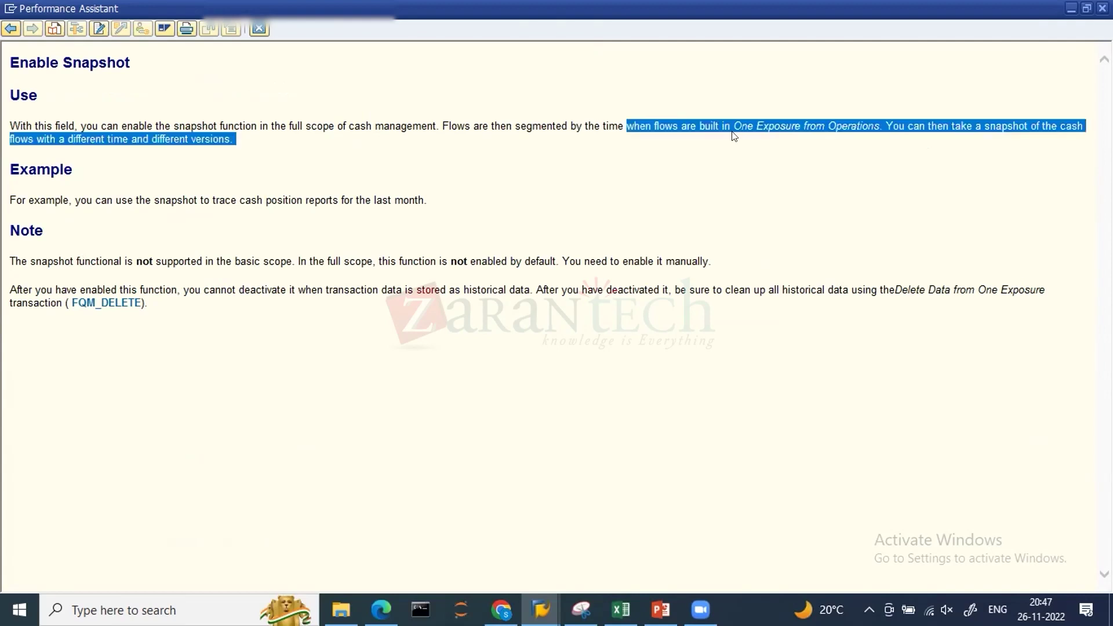
pyautogui.click(734, 136)
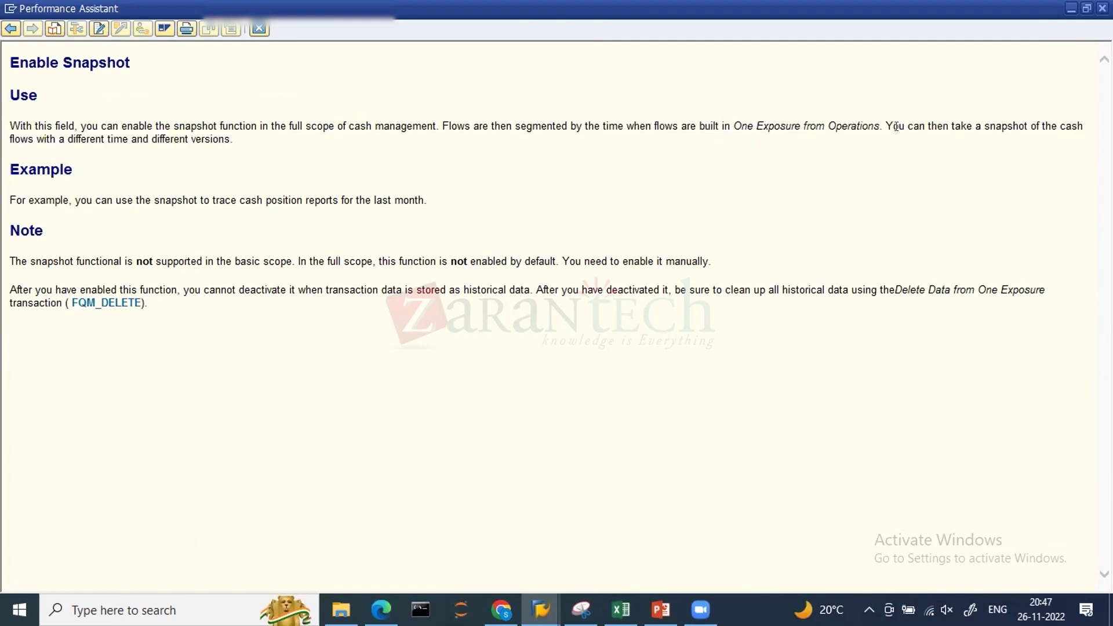
pyautogui.moveTo(884, 126); pyautogui.dragTo(967, 138)
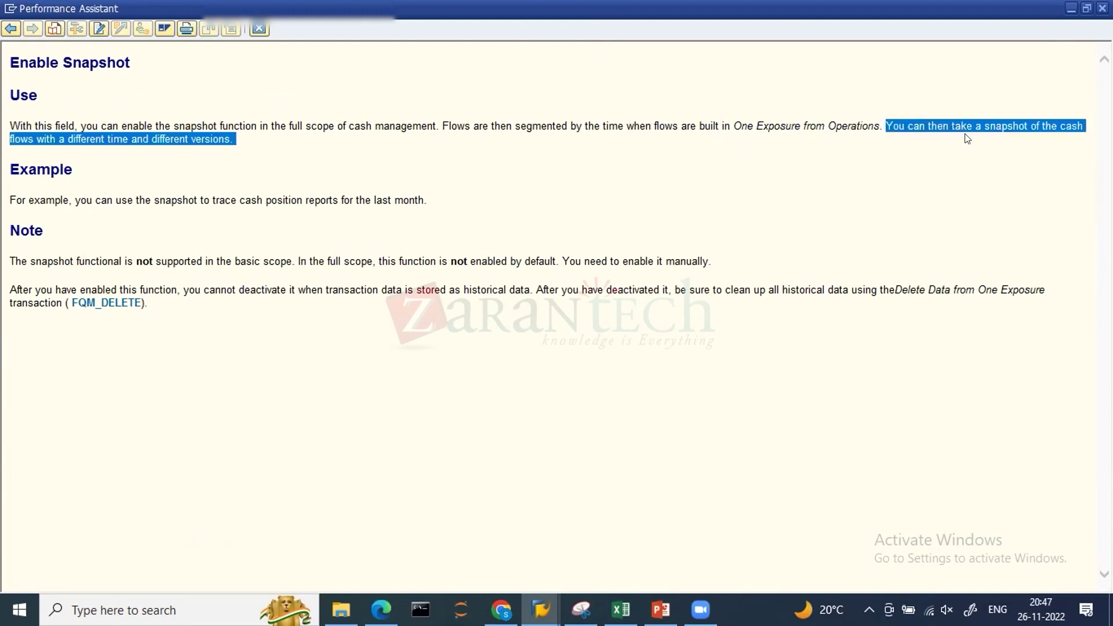
pyautogui.click(967, 138)
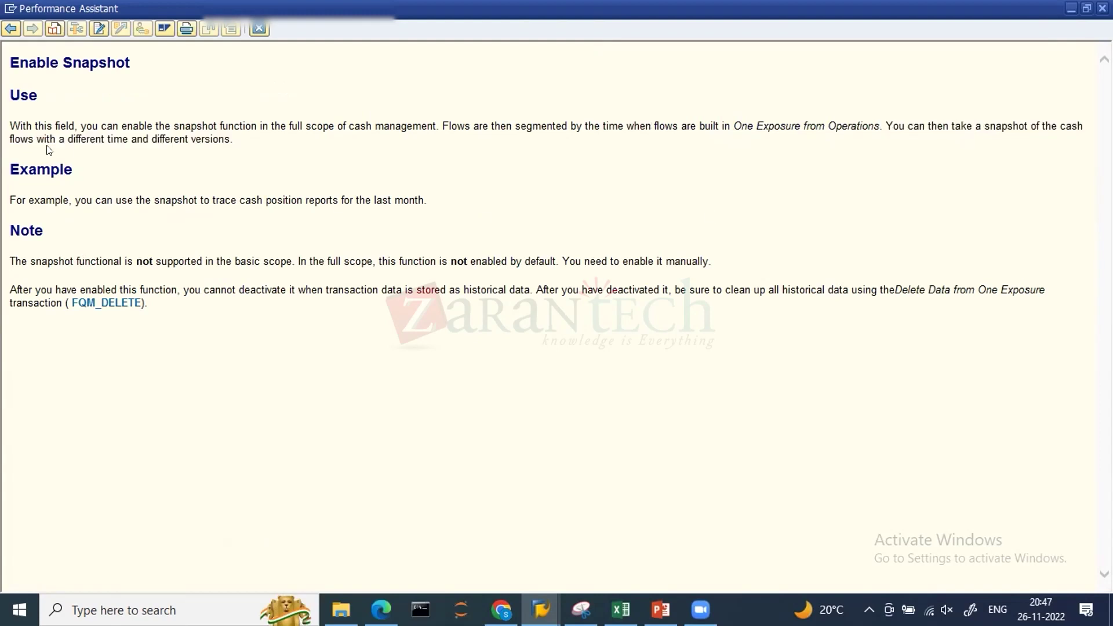
pyautogui.moveTo(57, 134); pyautogui.dragTo(187, 142)
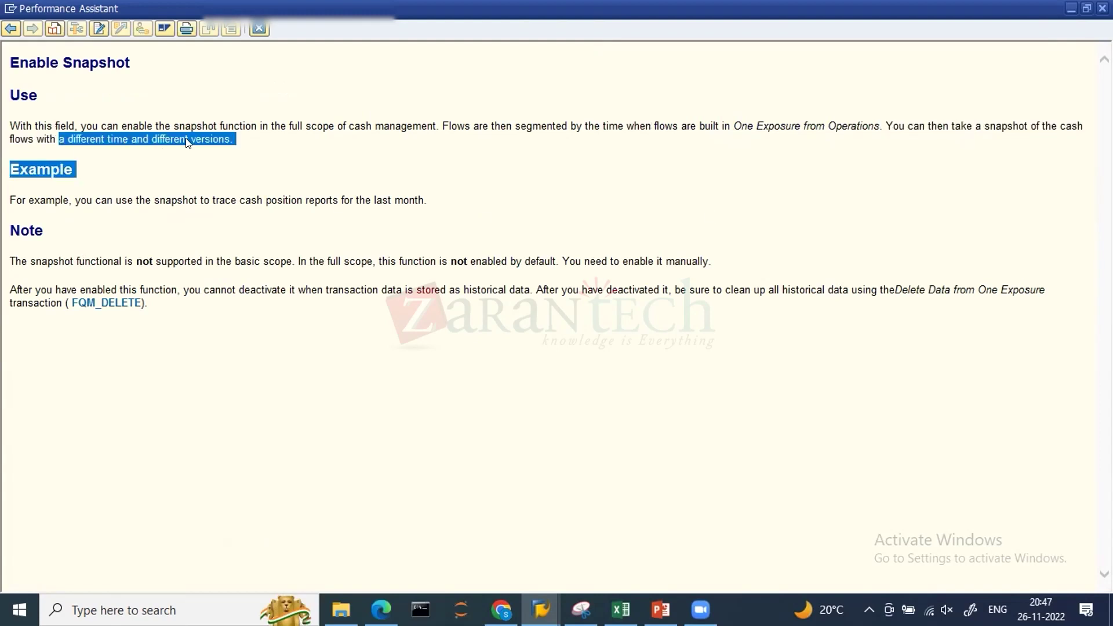
pyautogui.click(266, 137)
pyautogui.moveTo(75, 197); pyautogui.dragTo(200, 207)
pyautogui.click(296, 190)
pyautogui.moveTo(301, 198); pyautogui.dragTo(356, 201)
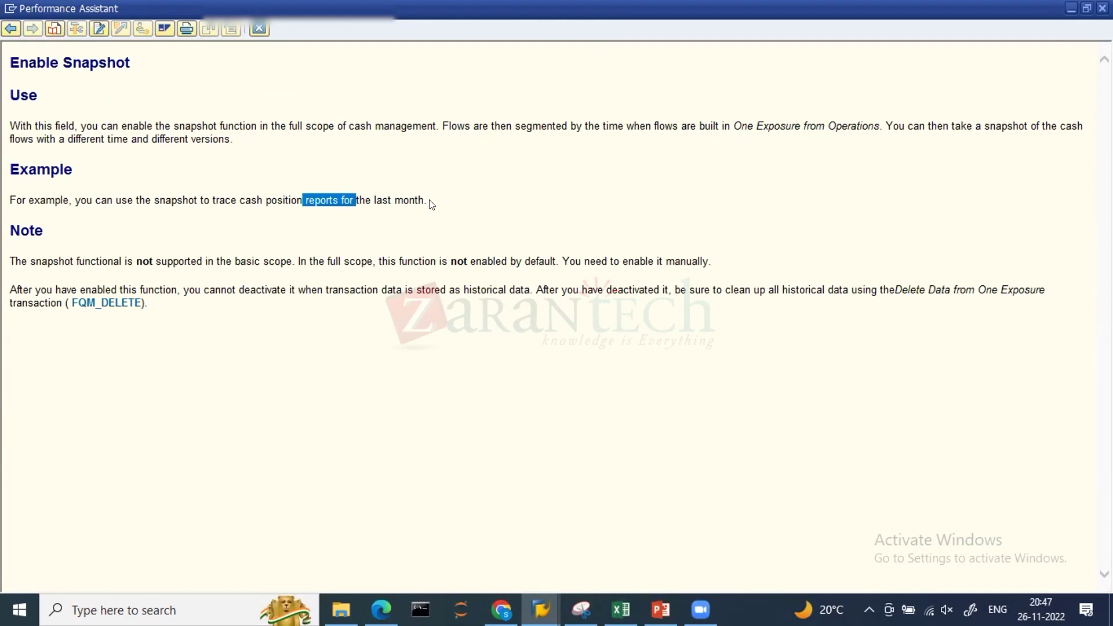
pyautogui.click(432, 204)
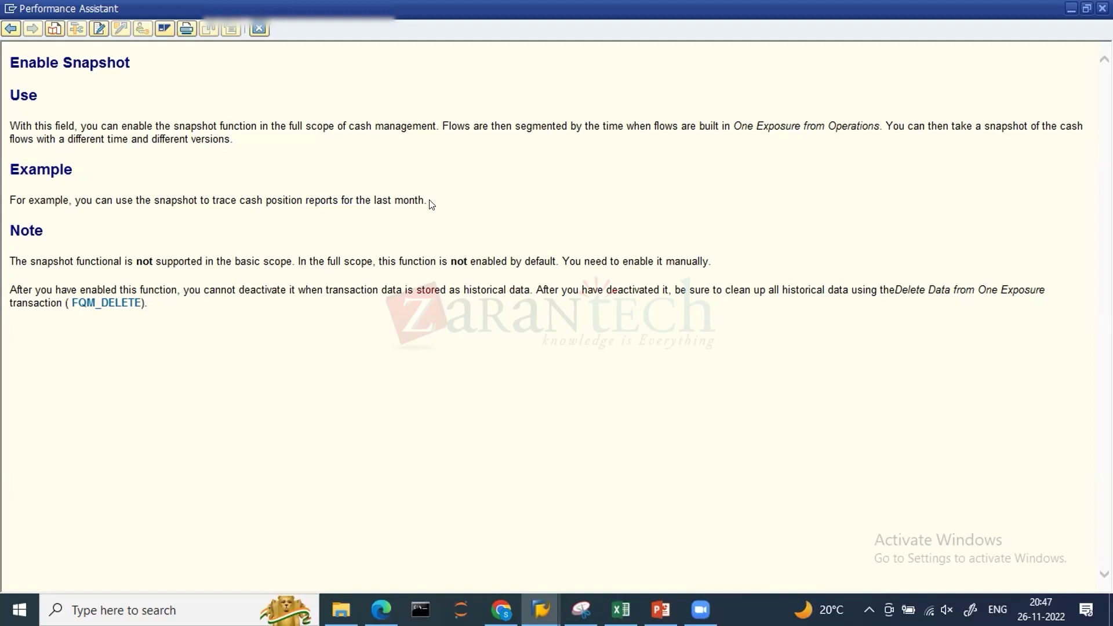
# Read the Enable Snapshot example on using snapshots to trace cash position reports for the last month.
pyautogui.moveTo(432, 204); pyautogui.dragTo(374, 201)
pyautogui.click(297, 201)
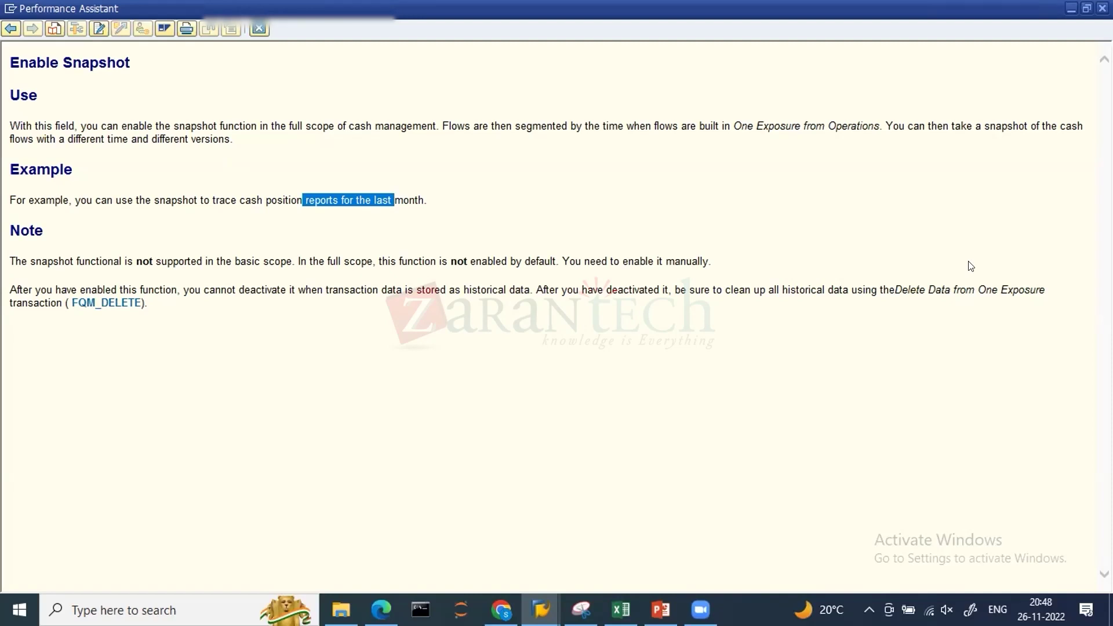
pyautogui.click(314, 179)
pyautogui.moveTo(303, 200); pyautogui.dragTo(450, 207)
pyautogui.click(449, 207)
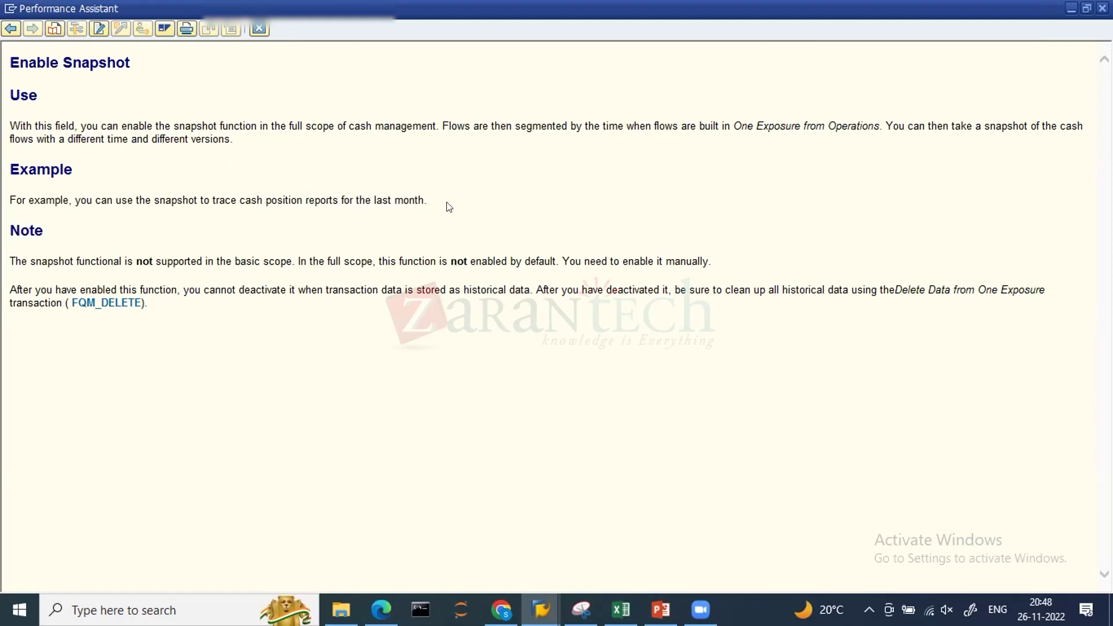
pyautogui.moveTo(429, 201); pyautogui.dragTo(302, 203)
pyautogui.click(301, 203)
pyautogui.moveTo(302, 200); pyautogui.dragTo(440, 196)
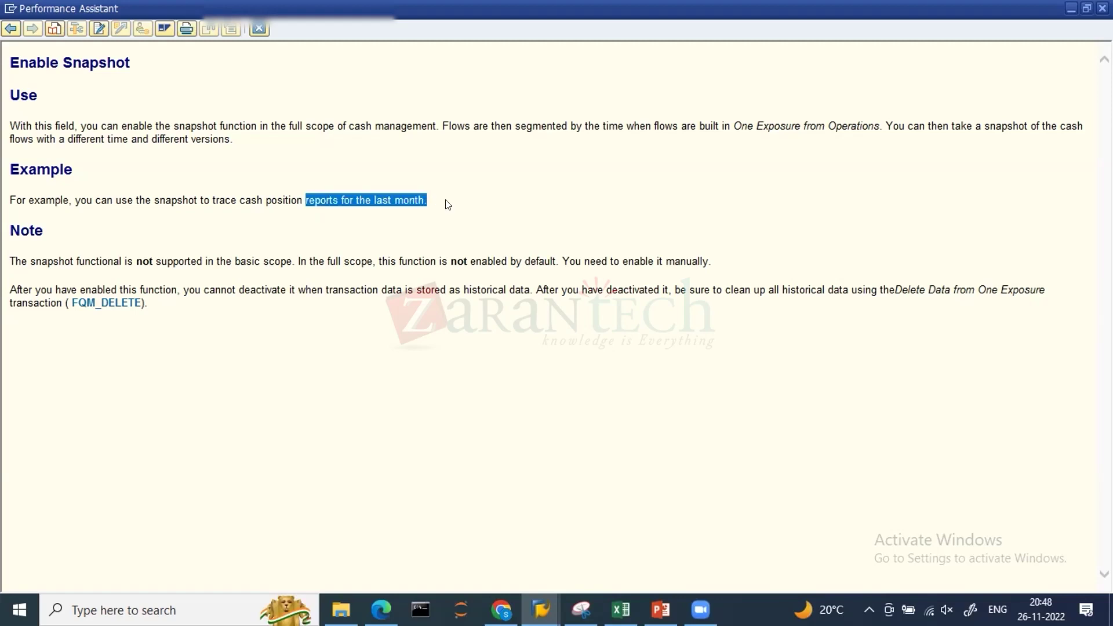
pyautogui.click(447, 204)
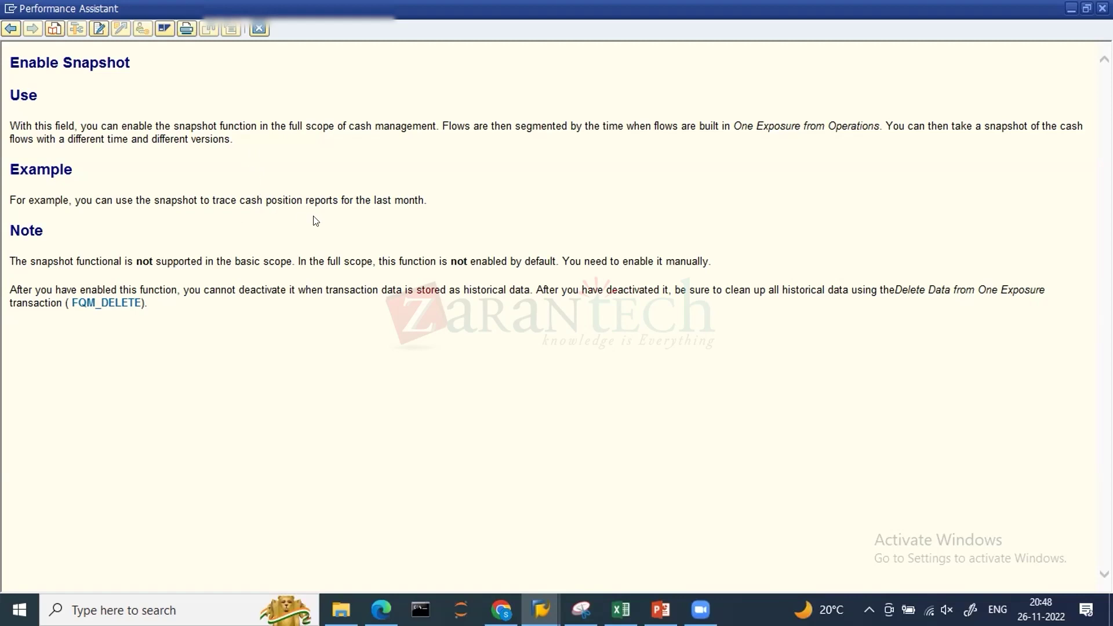
# Read the Enable Snapshot note on full-scope activation, deactivation and cleaning up historical data with FQM_DELETE, and close the help.
pyautogui.moveTo(581, 609)
pyautogui.moveTo(264, 261); pyautogui.dragTo(489, 257)
pyautogui.click(489, 255)
pyautogui.moveTo(545, 289); pyautogui.dragTo(679, 292)
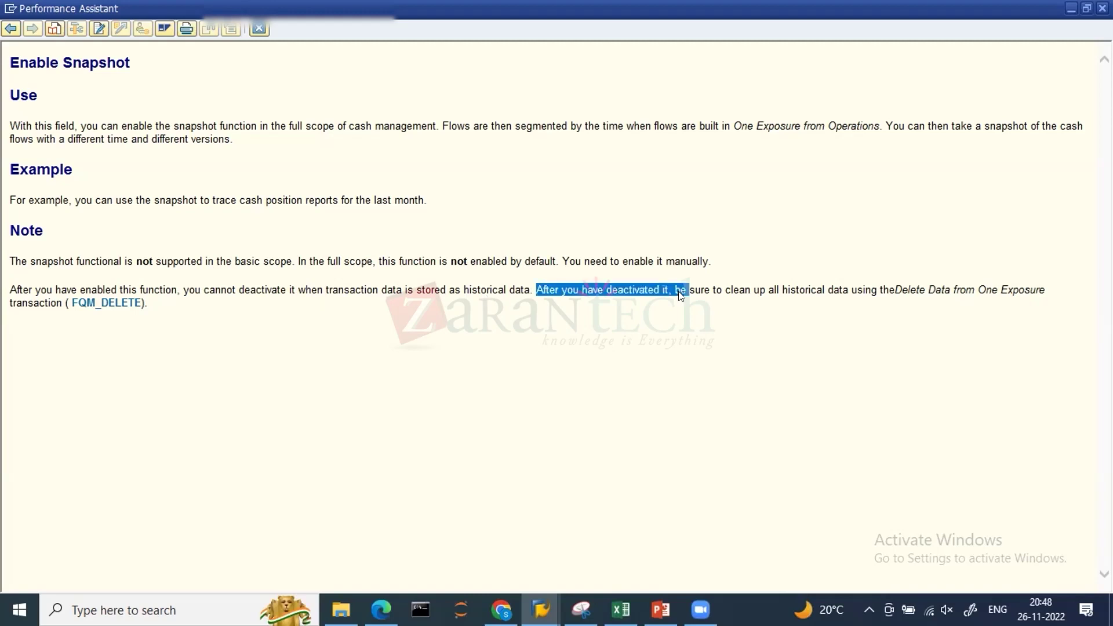
pyautogui.click(683, 293)
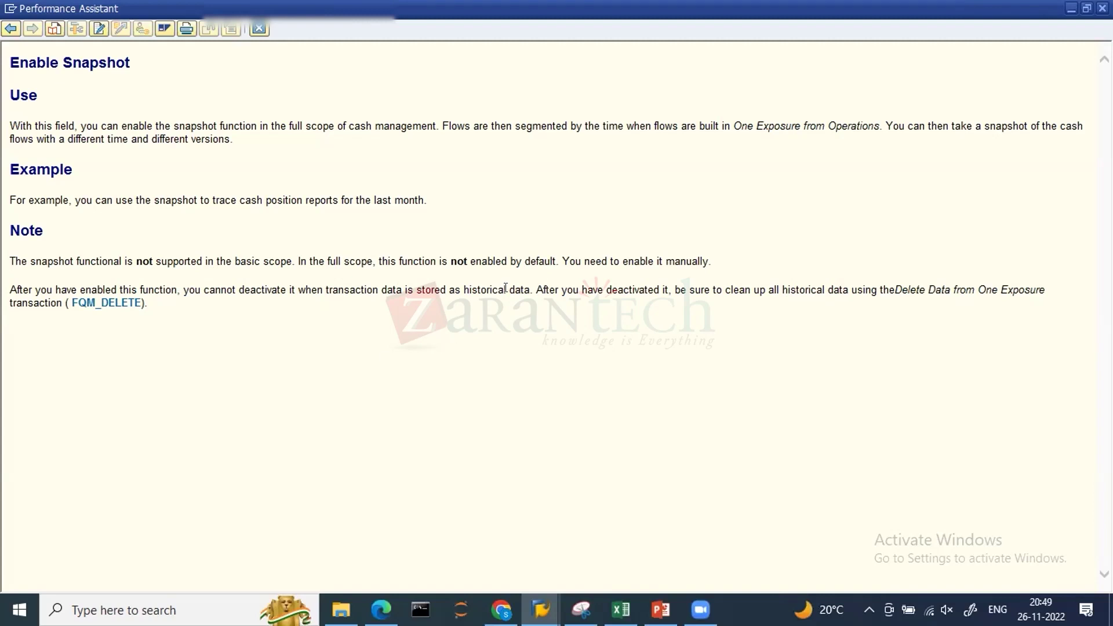
pyautogui.moveTo(536, 289); pyautogui.dragTo(662, 299)
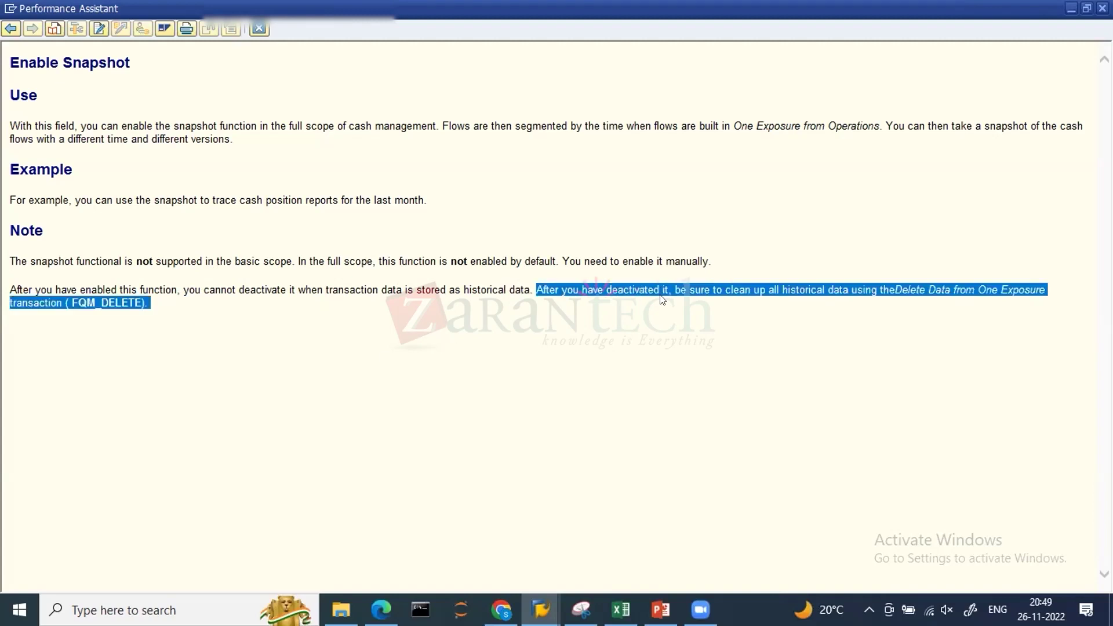
pyautogui.click(662, 299)
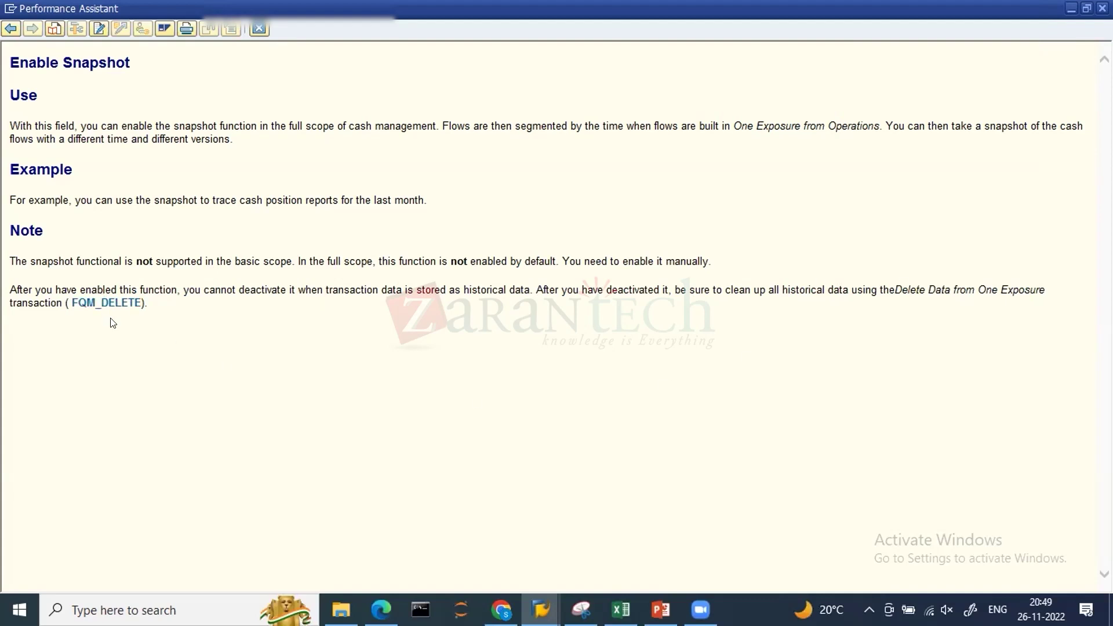
pyautogui.click(260, 28)
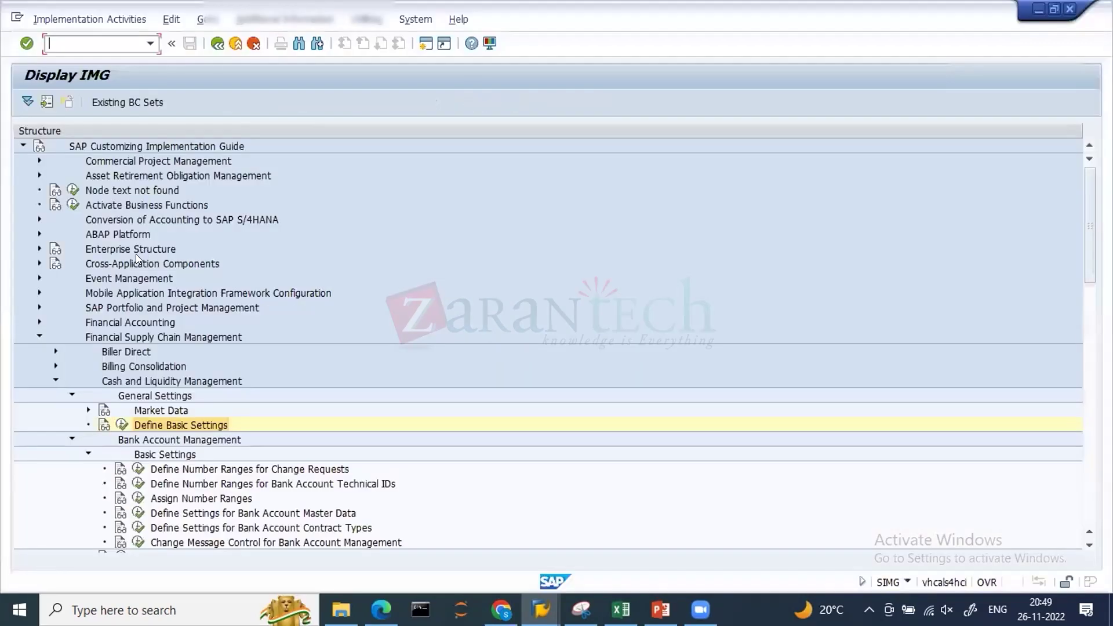
# Reopen the Define Basic Settings documentation and read the note on cash request functions integrated with Treasury and Risk Management.
pyautogui.click(97, 423)
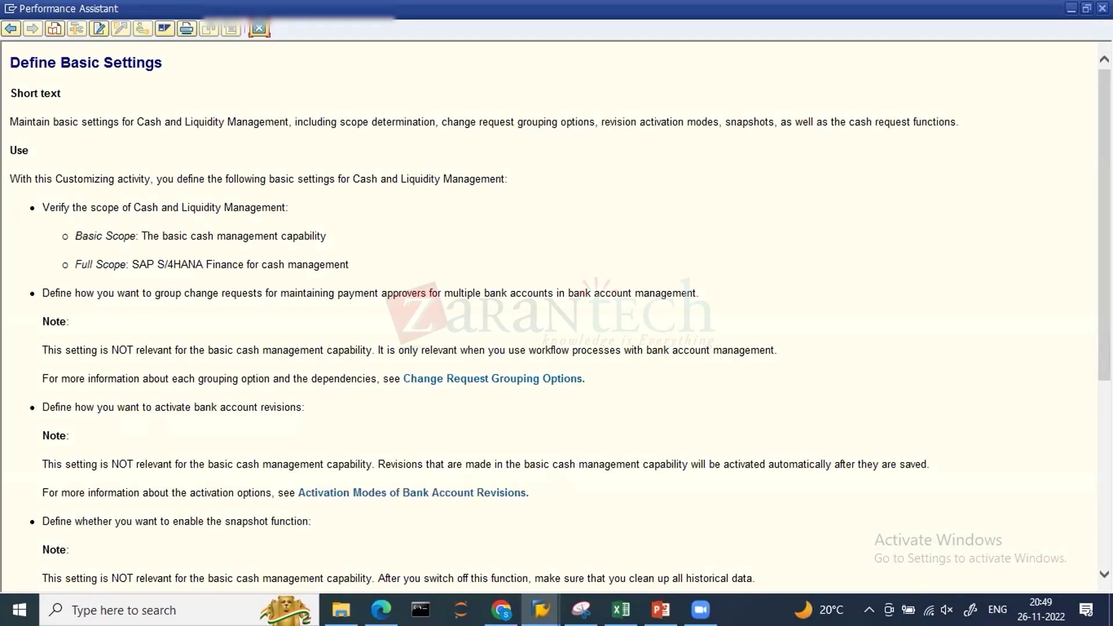
pyautogui.moveTo(1105, 237); pyautogui.dragTo(1104, 372)
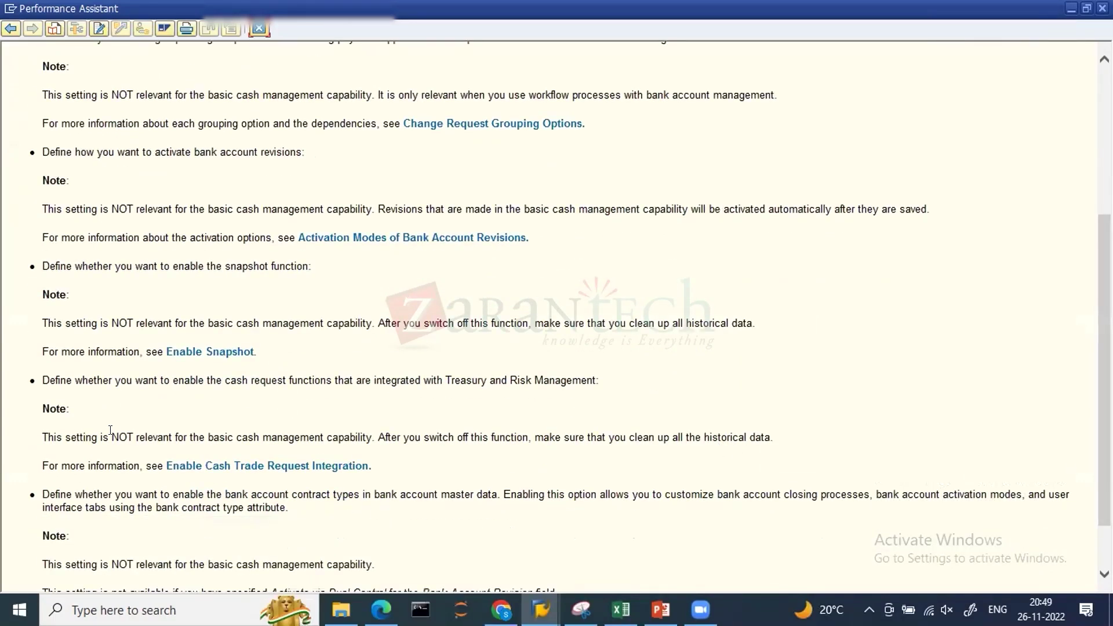
pyautogui.moveTo(258, 432); pyautogui.dragTo(381, 448)
pyautogui.click(459, 449)
pyautogui.moveTo(541, 436); pyautogui.dragTo(718, 462)
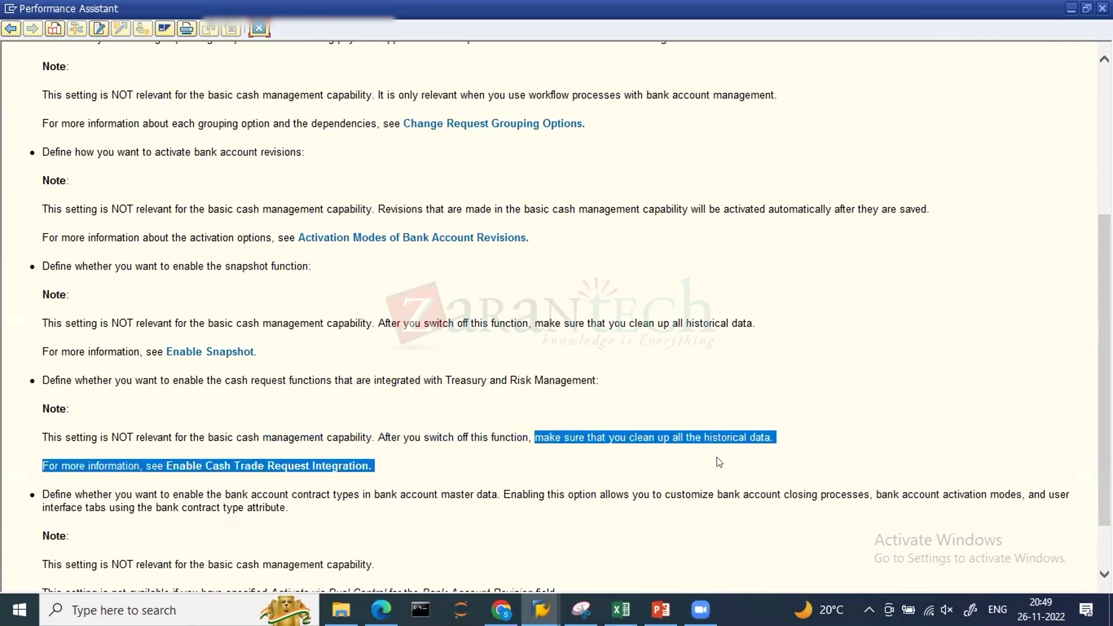
pyautogui.click(719, 462)
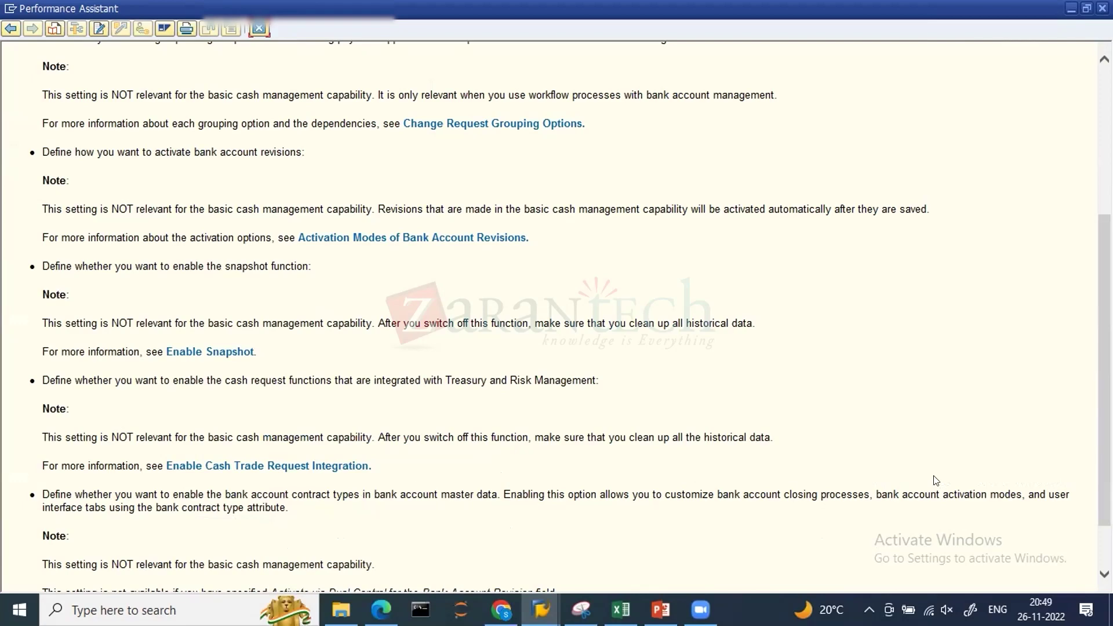
# Read the note on enabling bank account contract types and its restrictions, and close the Define Basic Settings documentation.
pyautogui.scroll(-3, 527, 552)
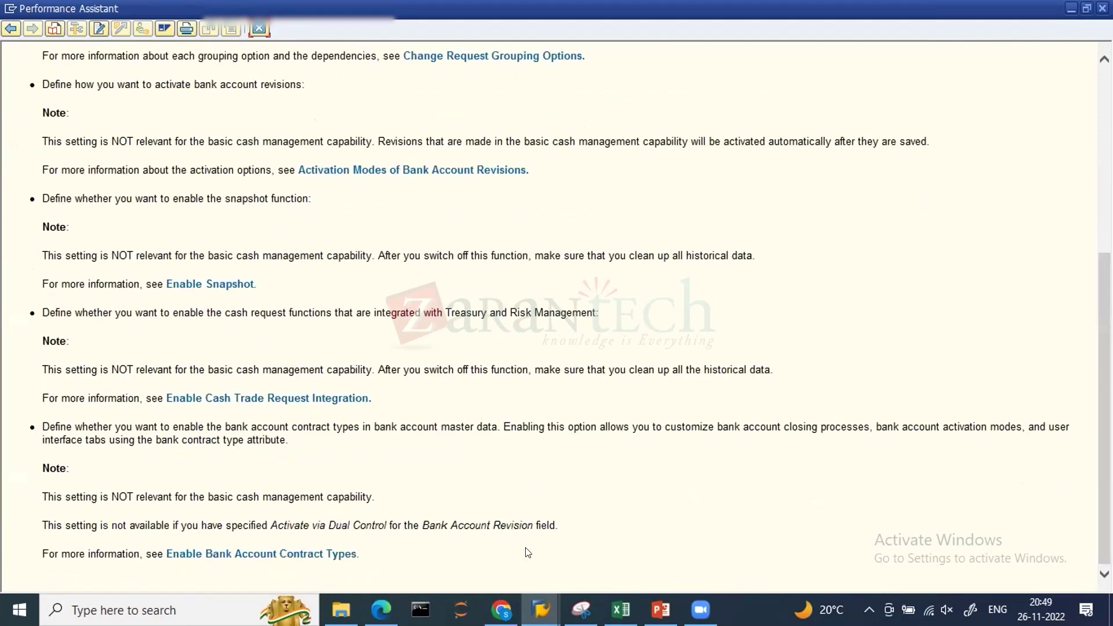
pyautogui.moveTo(395, 547); pyautogui.dragTo(136, 492)
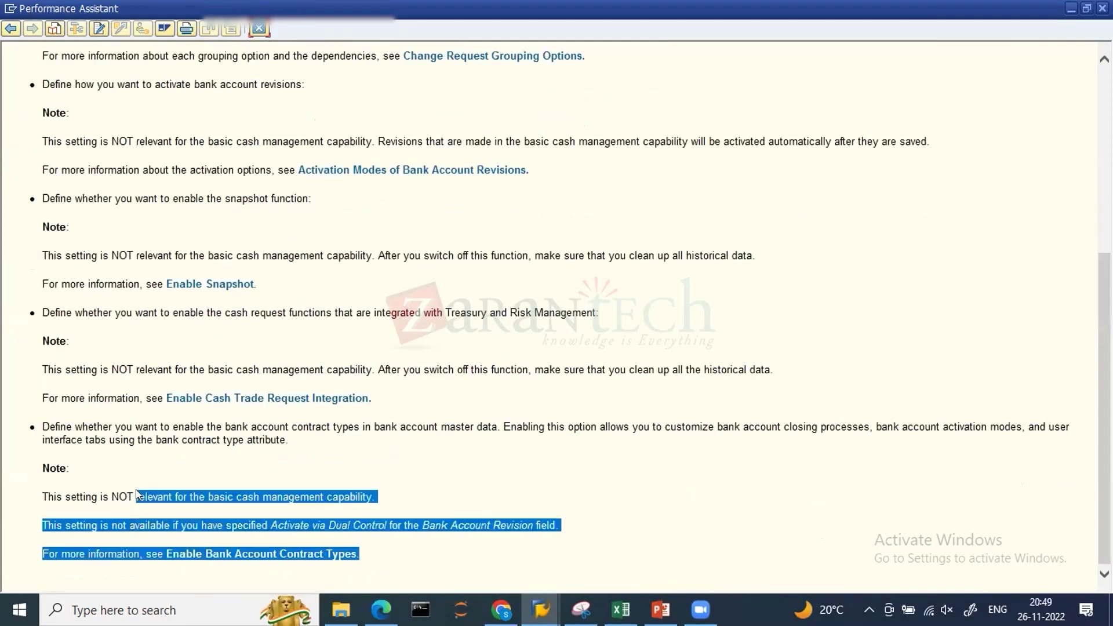
pyautogui.click(47, 489)
pyautogui.moveTo(38, 491); pyautogui.dragTo(381, 567)
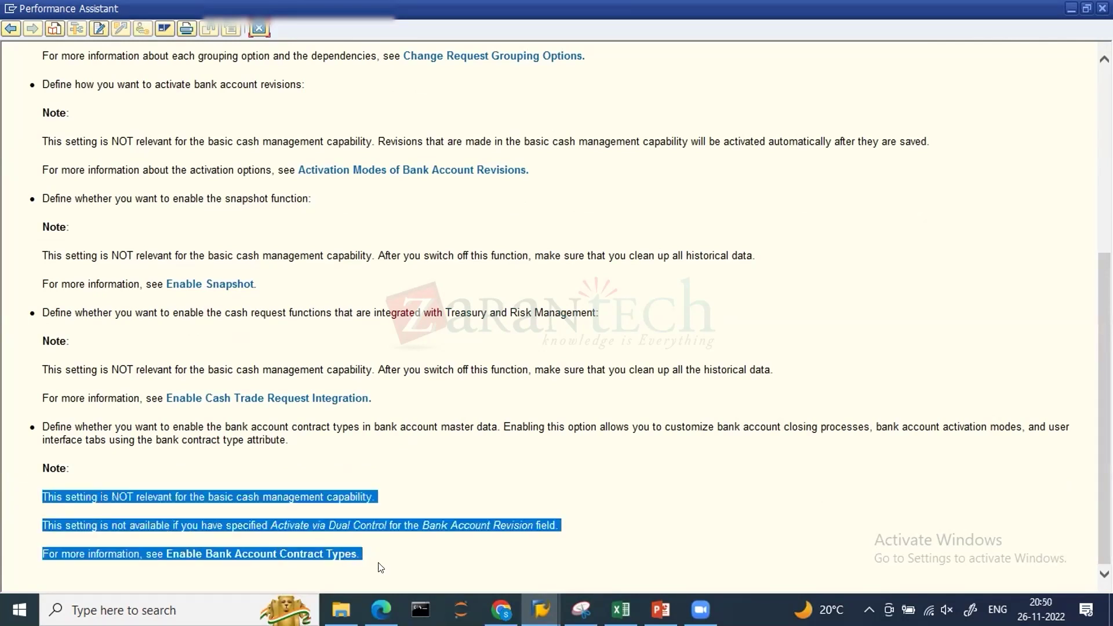
pyautogui.click(381, 529)
pyautogui.moveTo(368, 553); pyautogui.dragTo(107, 488)
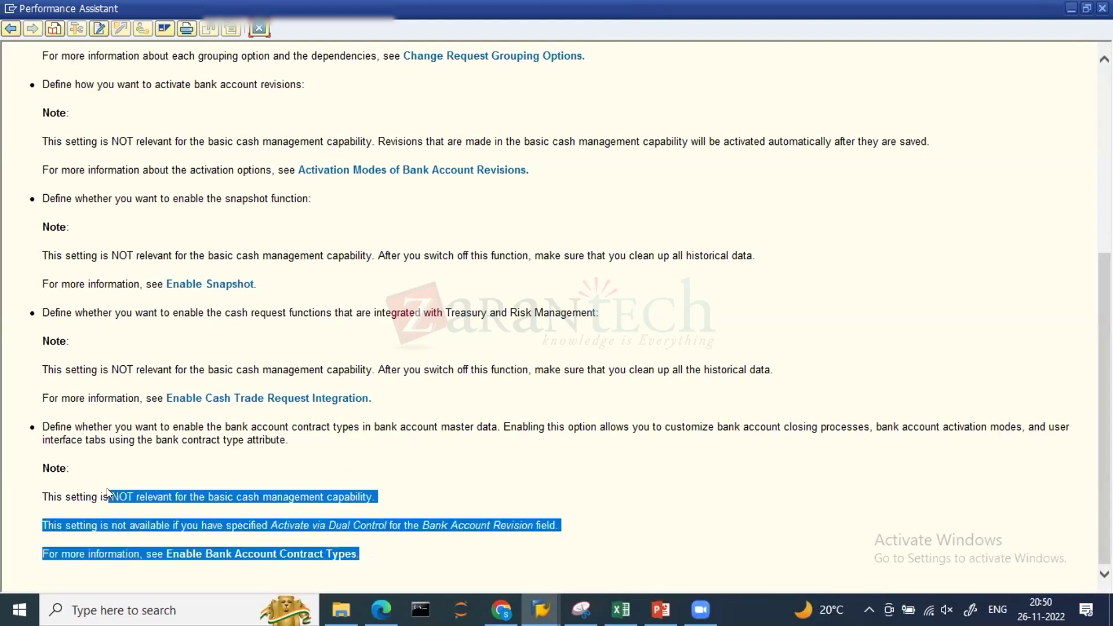
pyautogui.click(56, 491)
pyautogui.moveTo(39, 494); pyautogui.dragTo(369, 554)
pyautogui.click(372, 555)
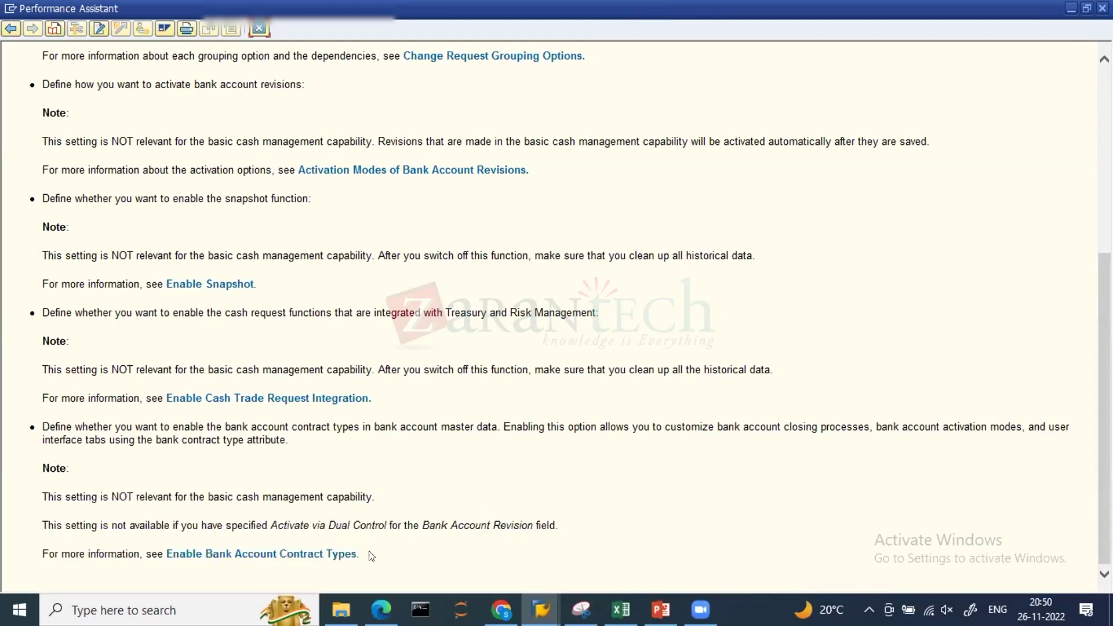
pyautogui.moveTo(372, 555); pyautogui.dragTo(99, 497)
pyautogui.click(99, 497)
pyautogui.moveTo(292, 442); pyautogui.dragTo(81, 149)
pyautogui.click(81, 149)
pyautogui.click(259, 28)
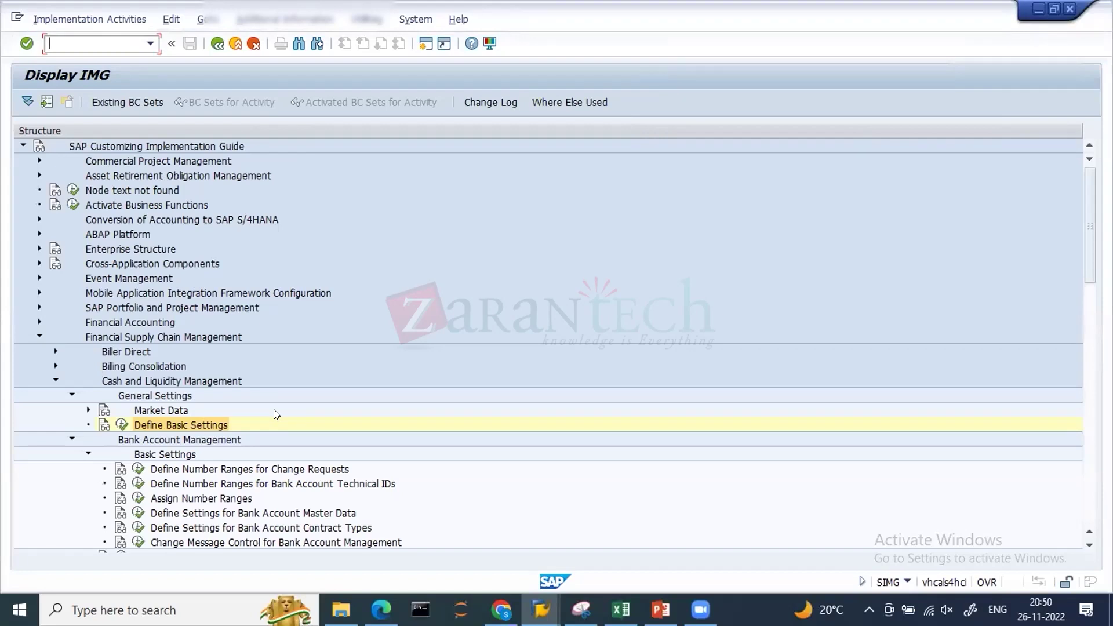
# Open Define Number Ranges for Change Requests, display the intervals of FC_CREQID, and return to its initial screen.
pyautogui.click(137, 467)
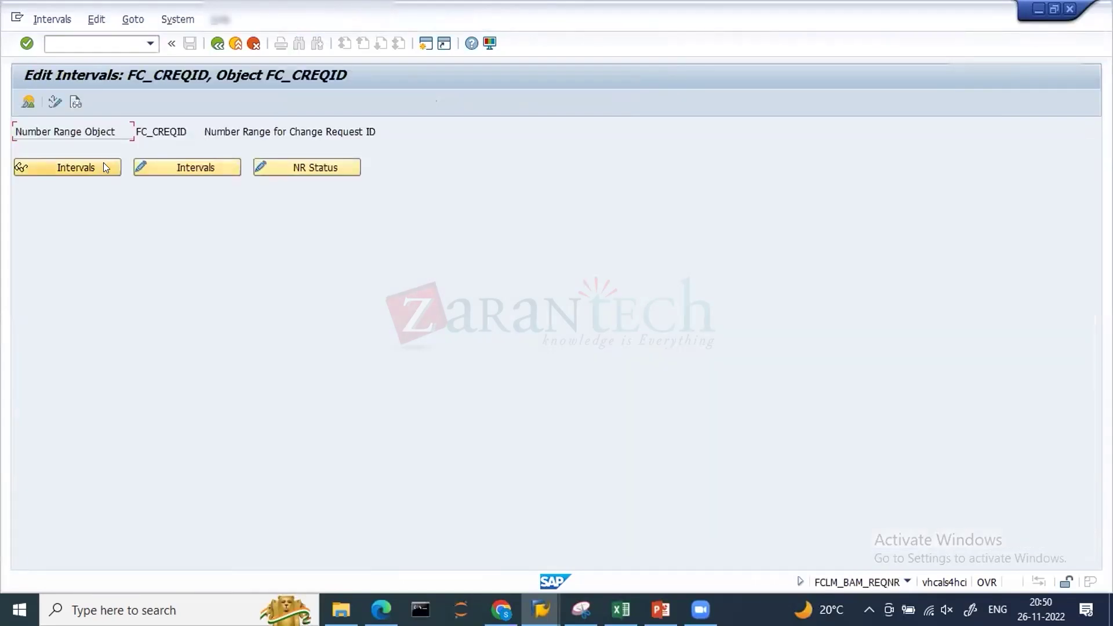
pyautogui.click(100, 167)
pyautogui.press('Tab')
pyautogui.press('Tab')
pyautogui.press('Tab')
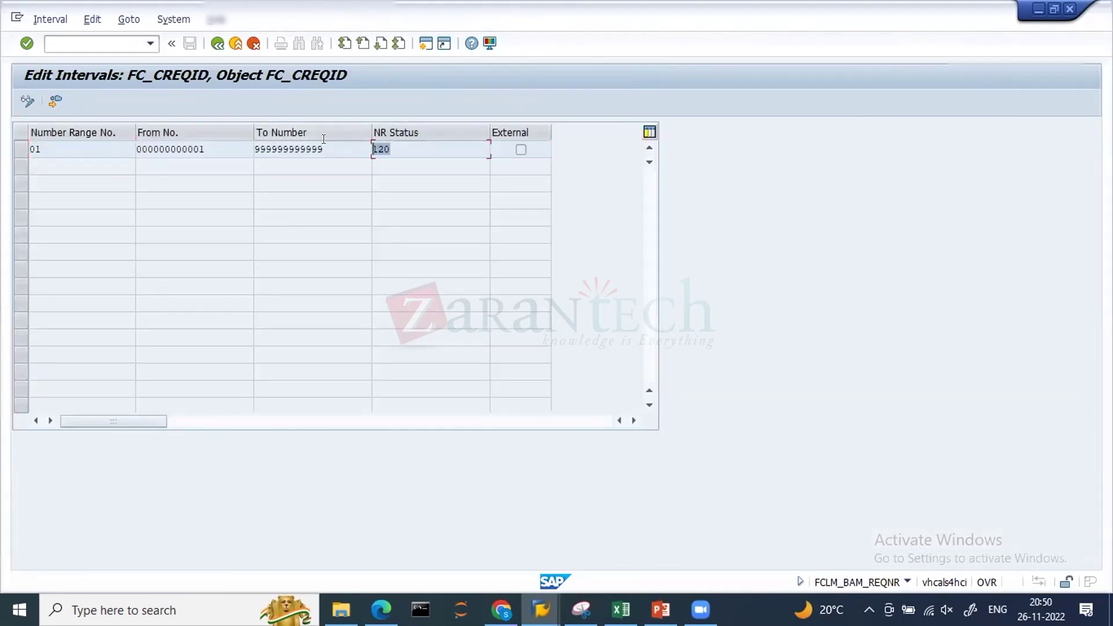
pyautogui.click(218, 43)
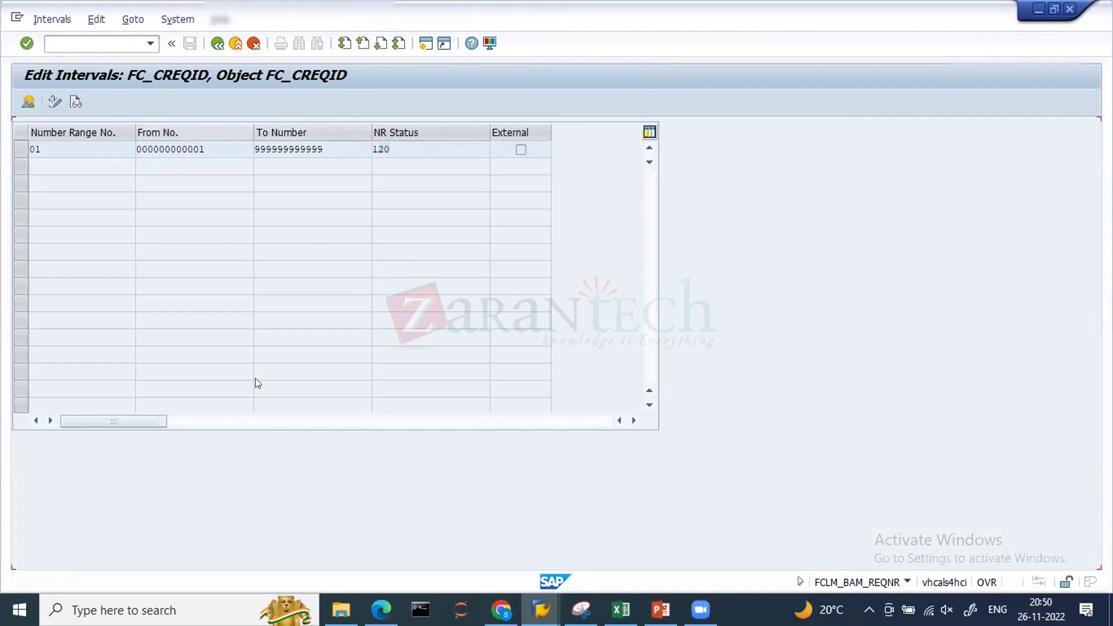
# Switch to Chrome, view the Bank Account Applications and Bank Relationship groups, and open the Manage Bank Accounts app.
pyautogui.moveTo(541, 609)
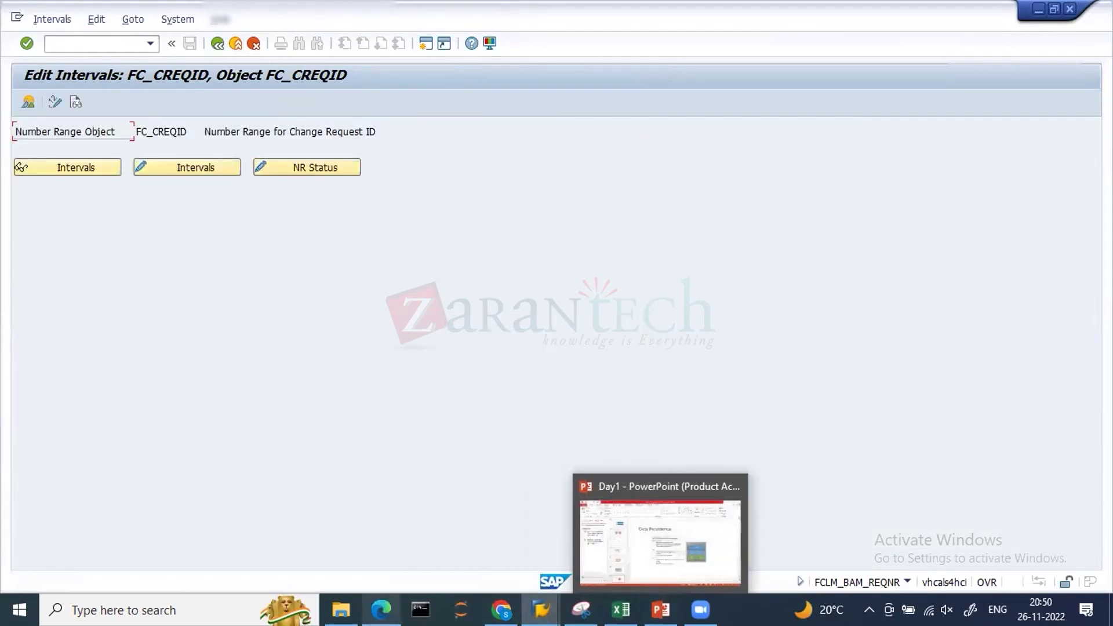
pyautogui.moveTo(501, 609)
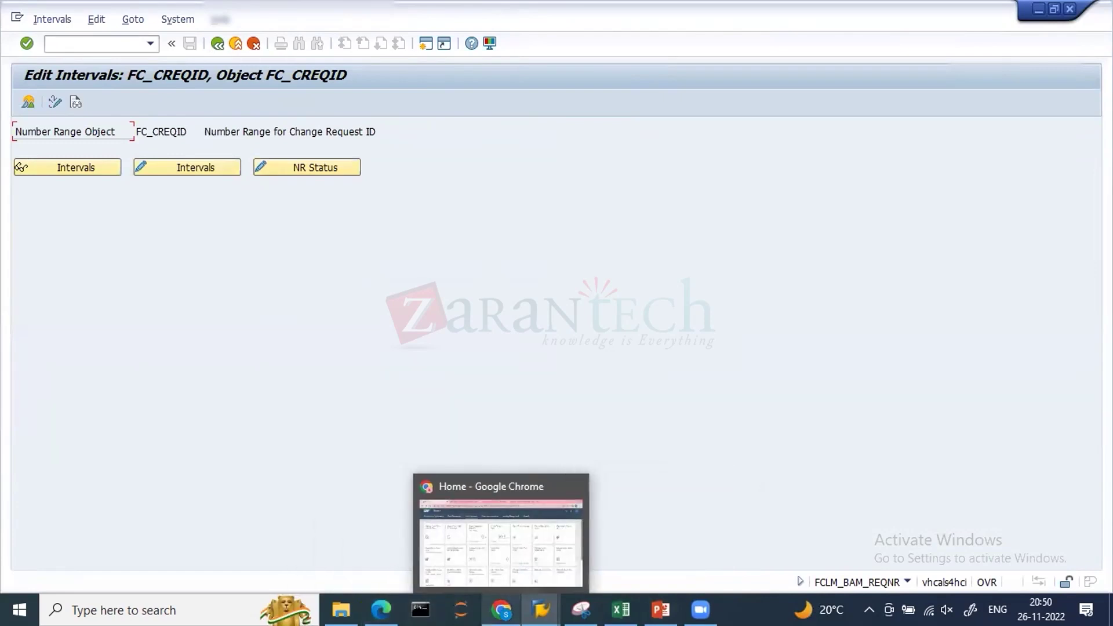
pyautogui.click(479, 522)
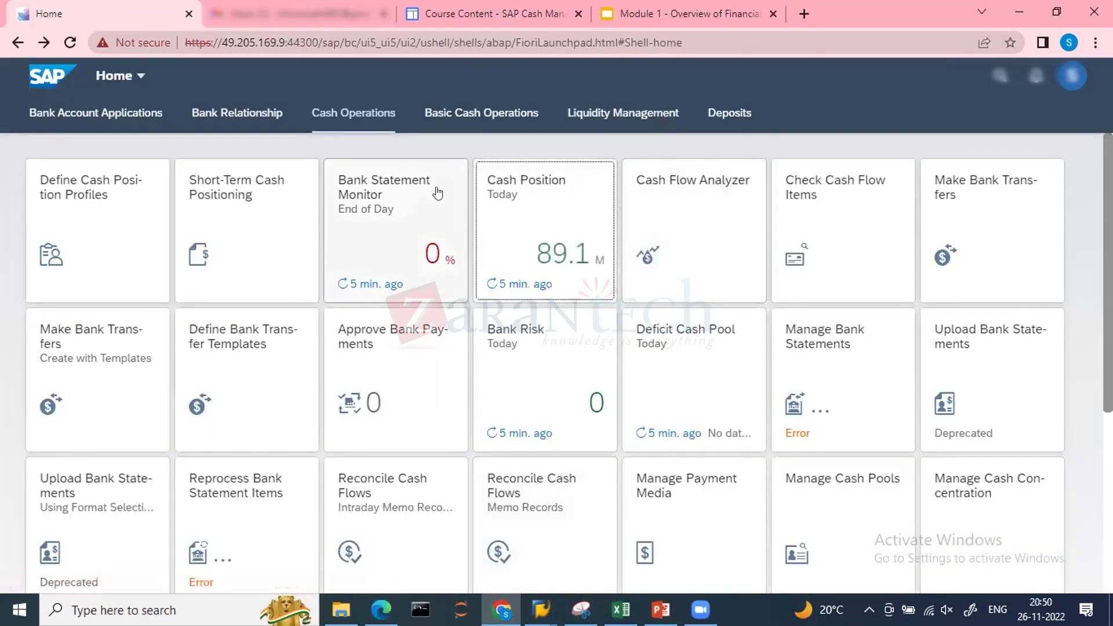
pyautogui.click(74, 112)
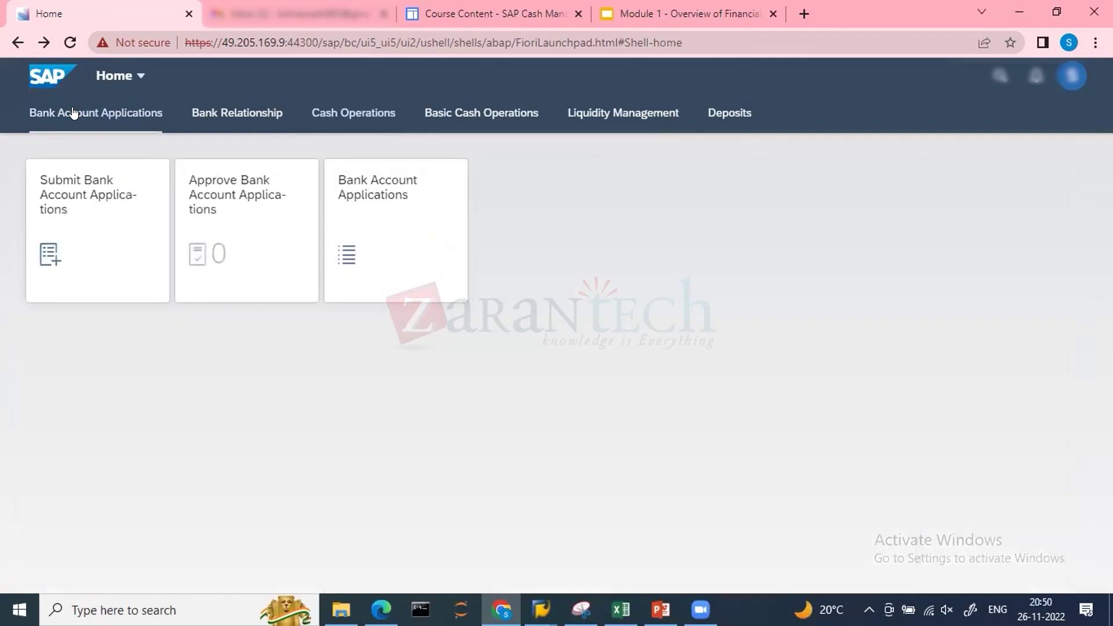
pyautogui.click(206, 113)
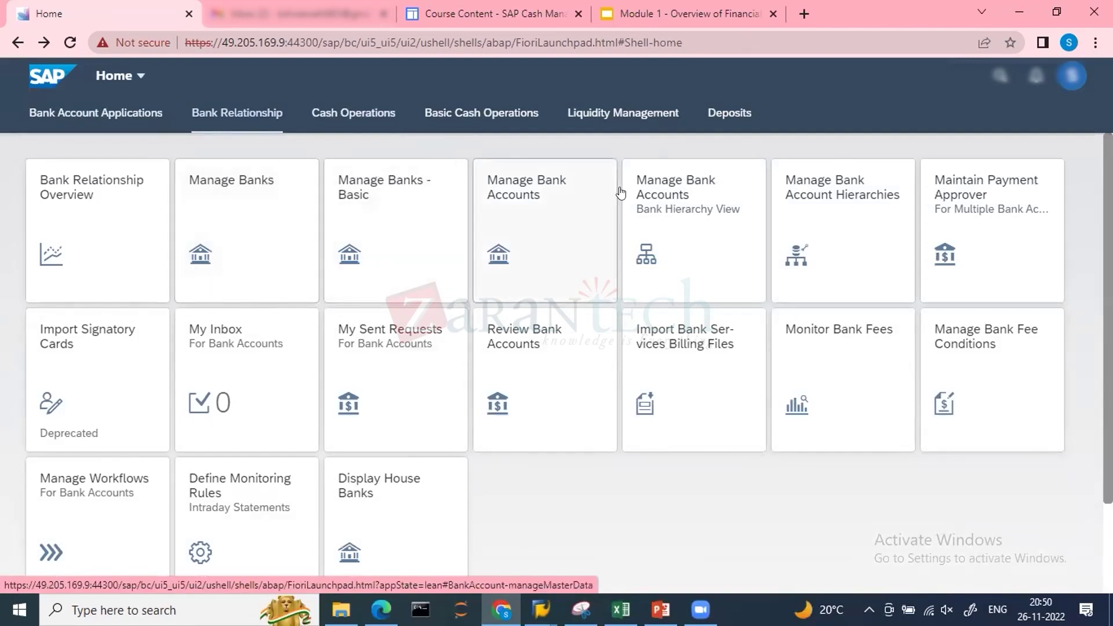
pyautogui.click(514, 178)
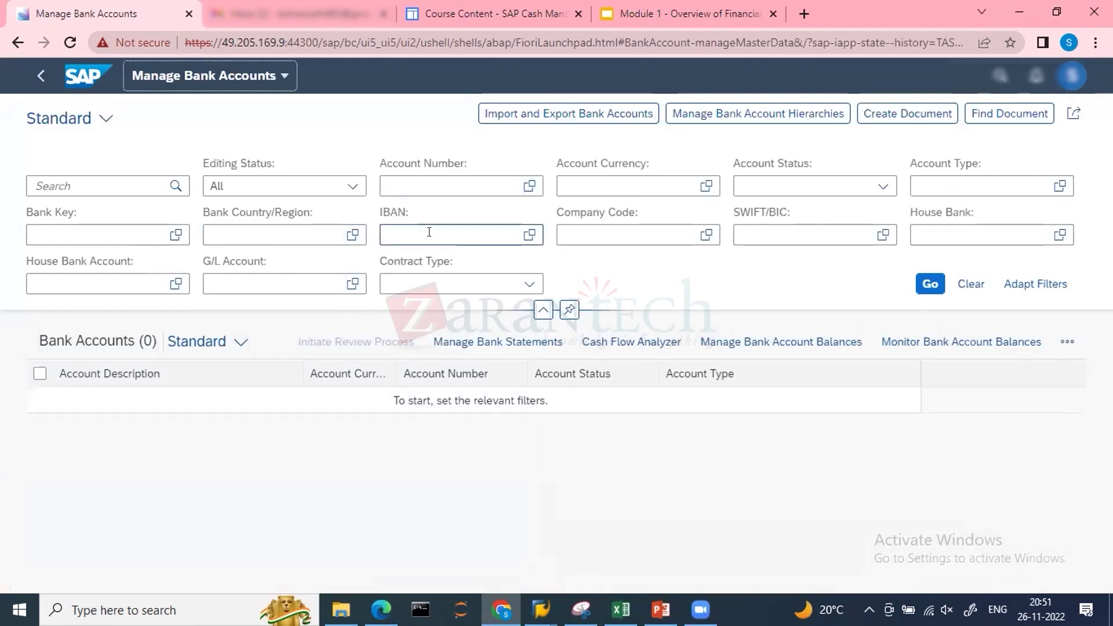
# List all bank accounts without filter values, and look briefly at the SAP GUI windows before returning to Chrome.
pyautogui.click(248, 285)
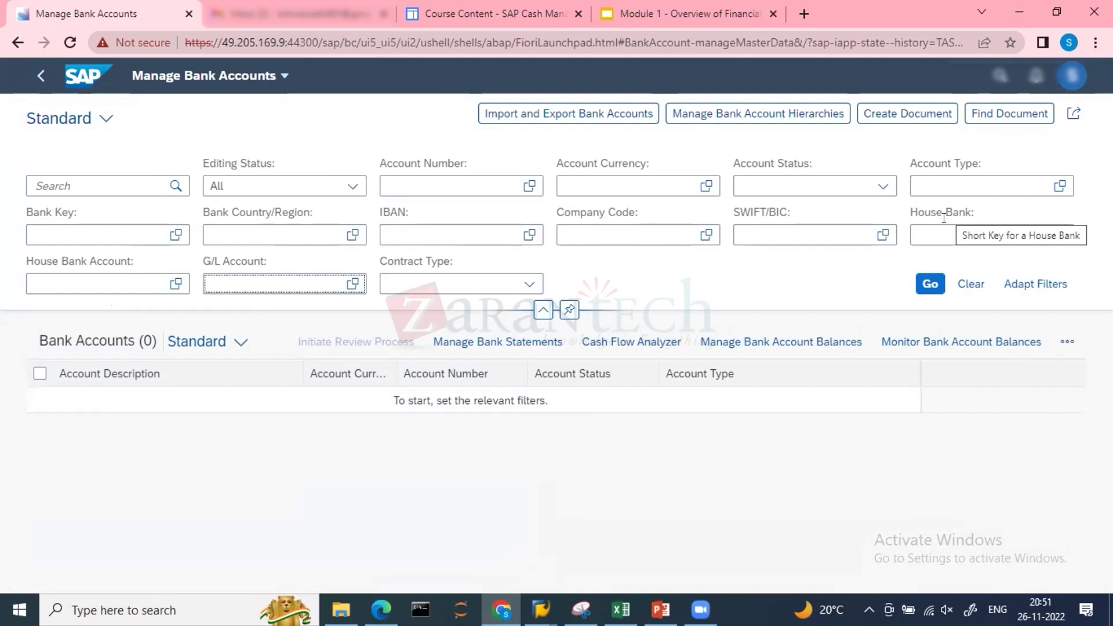
pyautogui.click(924, 283)
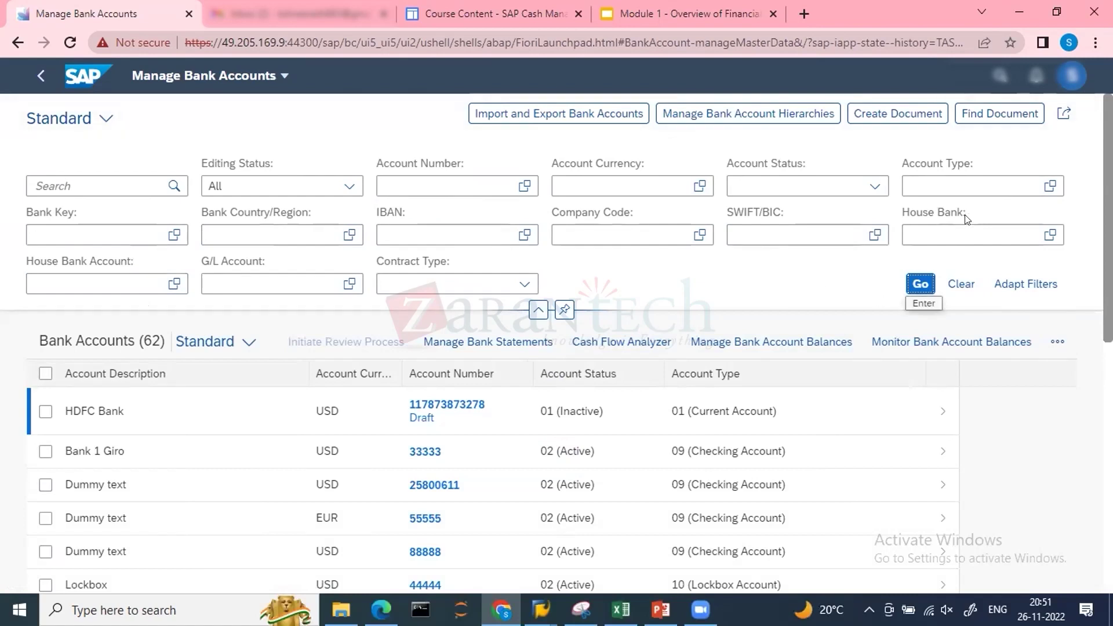
pyautogui.click(938, 229)
pyautogui.hotkey('alt', 'Tab')
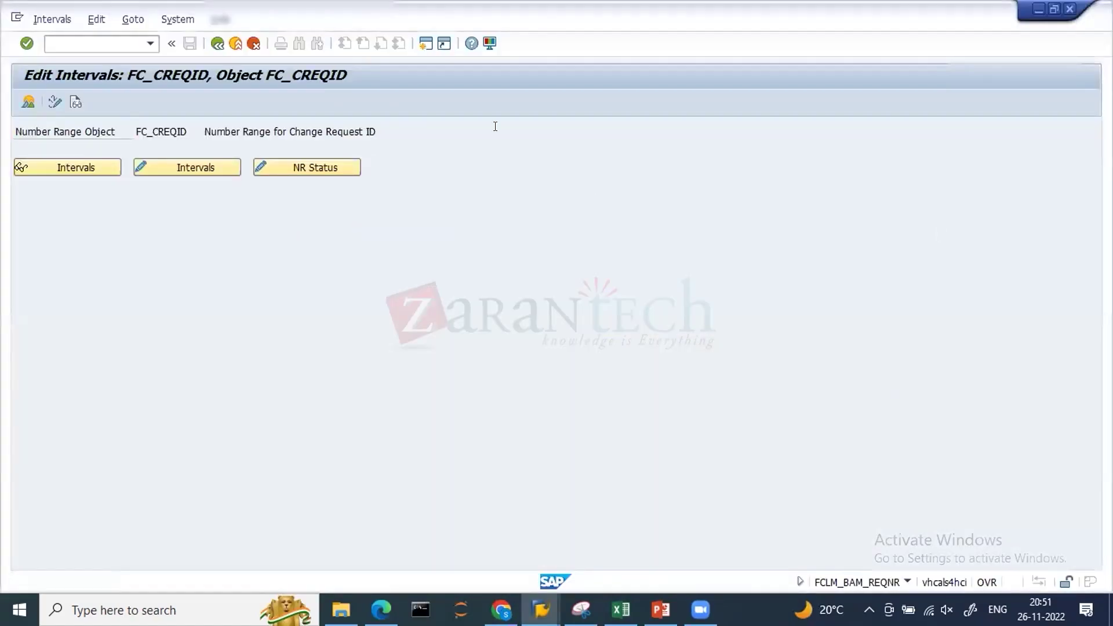
pyautogui.hotkey('alt', 'Tab')
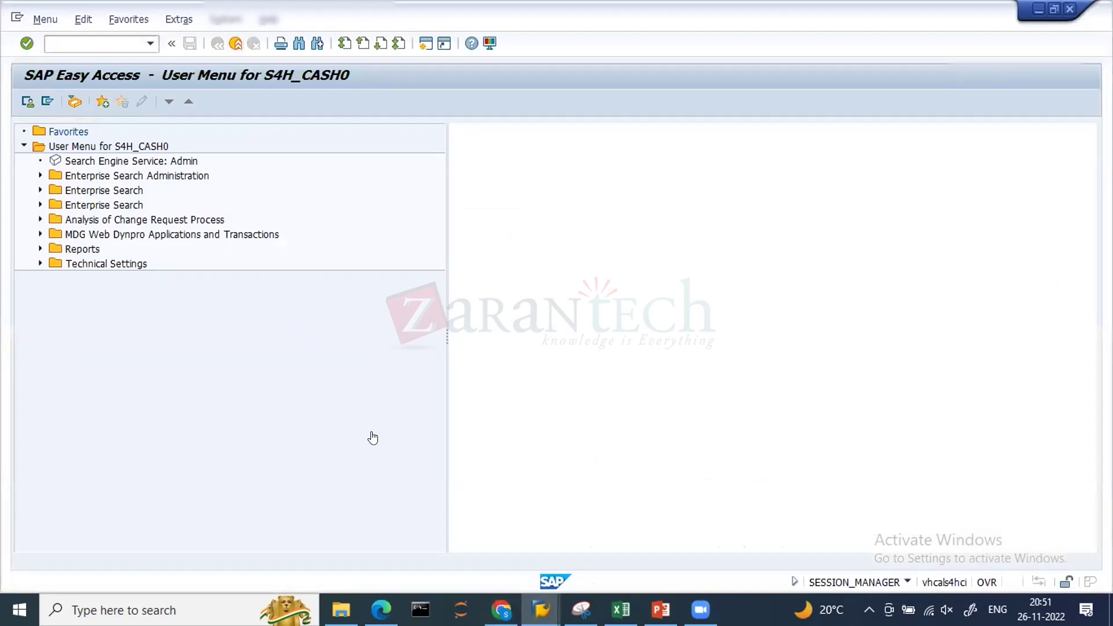
pyautogui.hotkey('alt', 'Tab')
# Open the active USD checking account described as Dummy text and examine its technical ID in the general data.
pyautogui.click(272, 483)
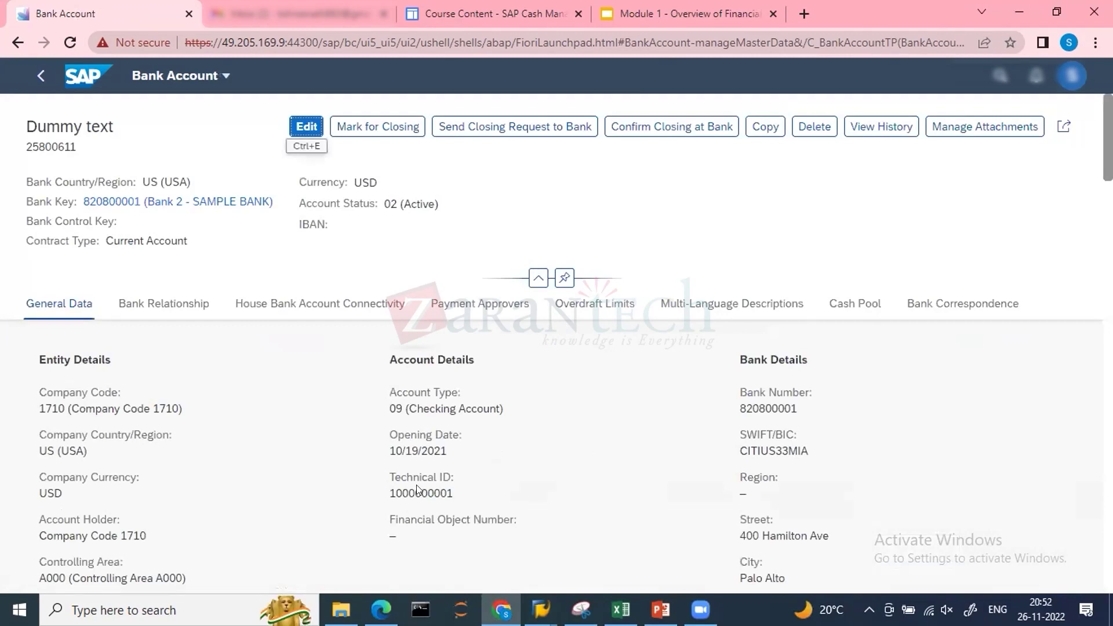
pyautogui.moveTo(392, 493); pyautogui.dragTo(464, 500)
pyautogui.click(464, 500)
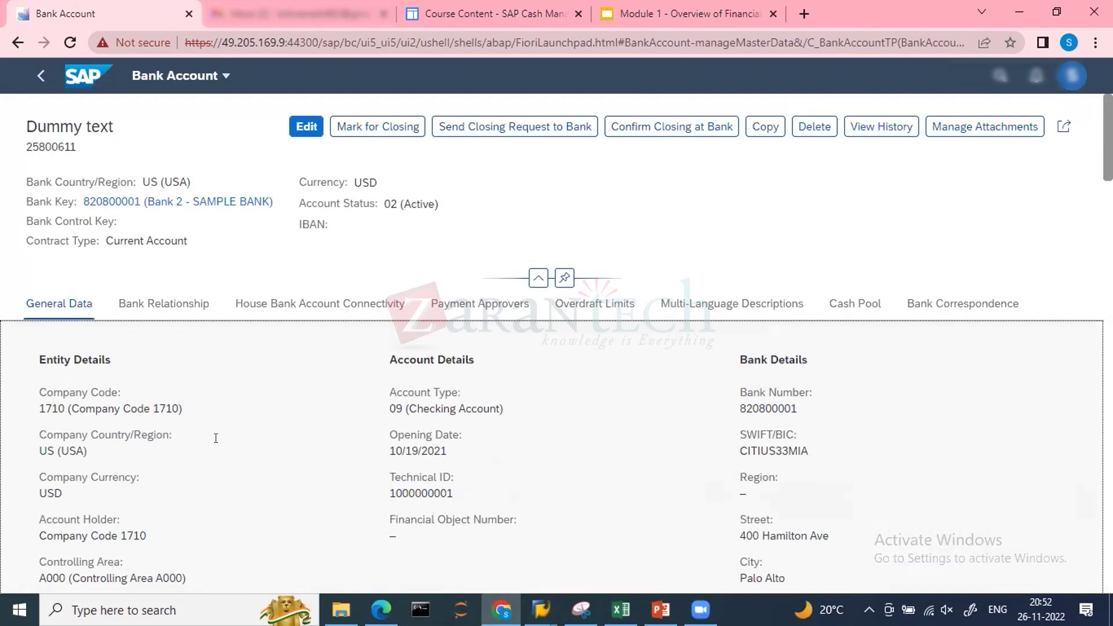
pyautogui.moveTo(391, 491); pyautogui.dragTo(489, 496)
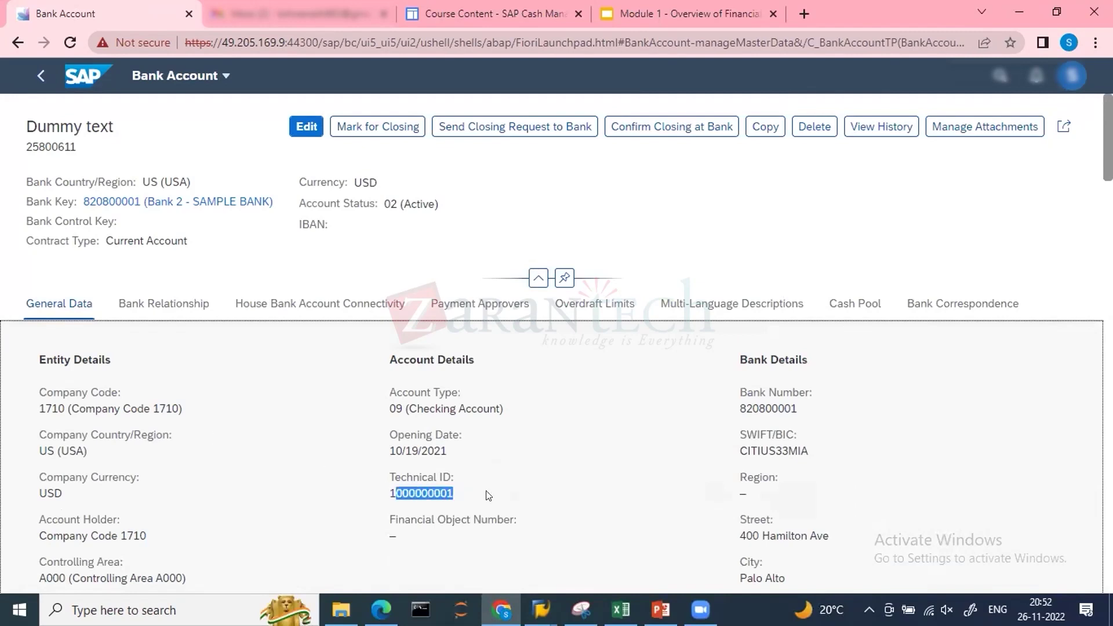
# Highlight the digits of the bank account's technical ID in the account details to examine its numbering.
pyautogui.moveTo(621, 610)
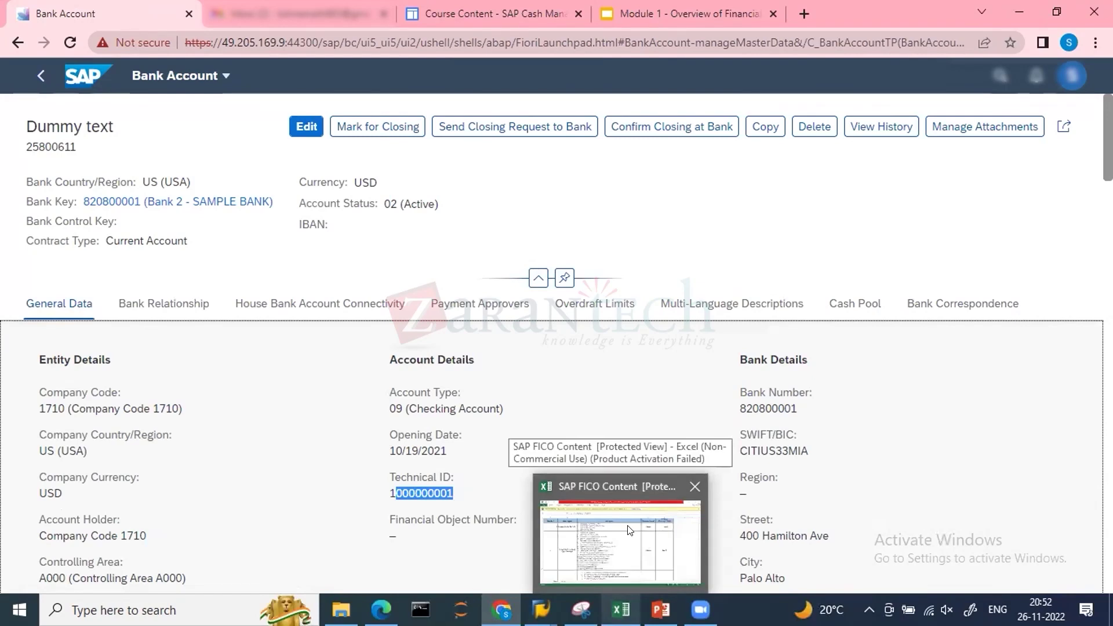
pyautogui.click(400, 500)
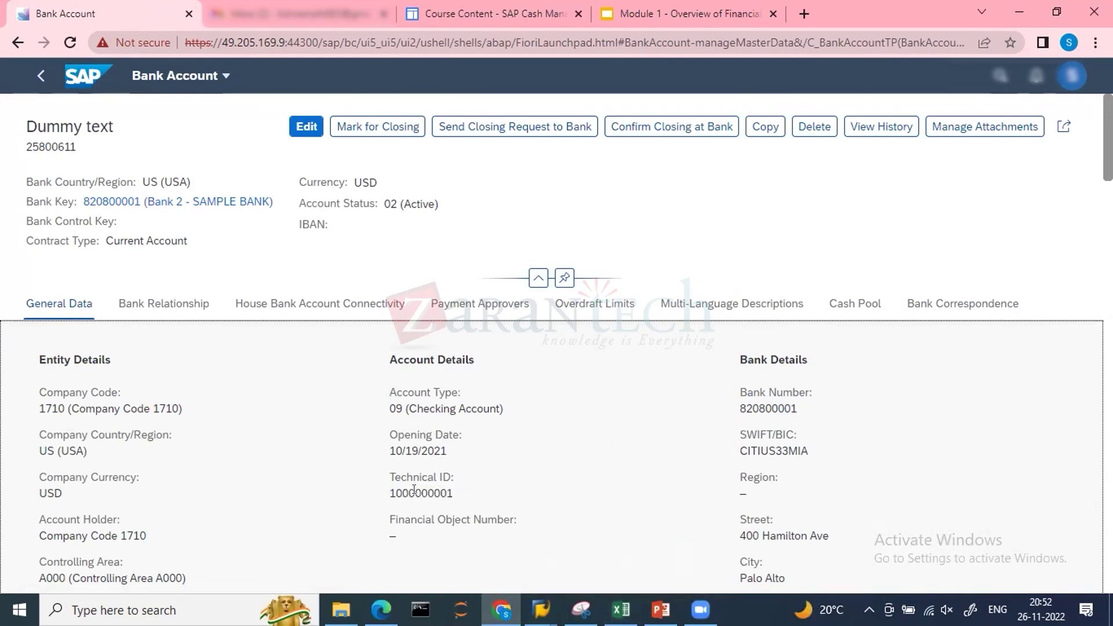
pyautogui.moveTo(390, 492); pyautogui.dragTo(443, 490)
pyautogui.click(347, 489)
pyautogui.moveTo(401, 491); pyautogui.dragTo(492, 502)
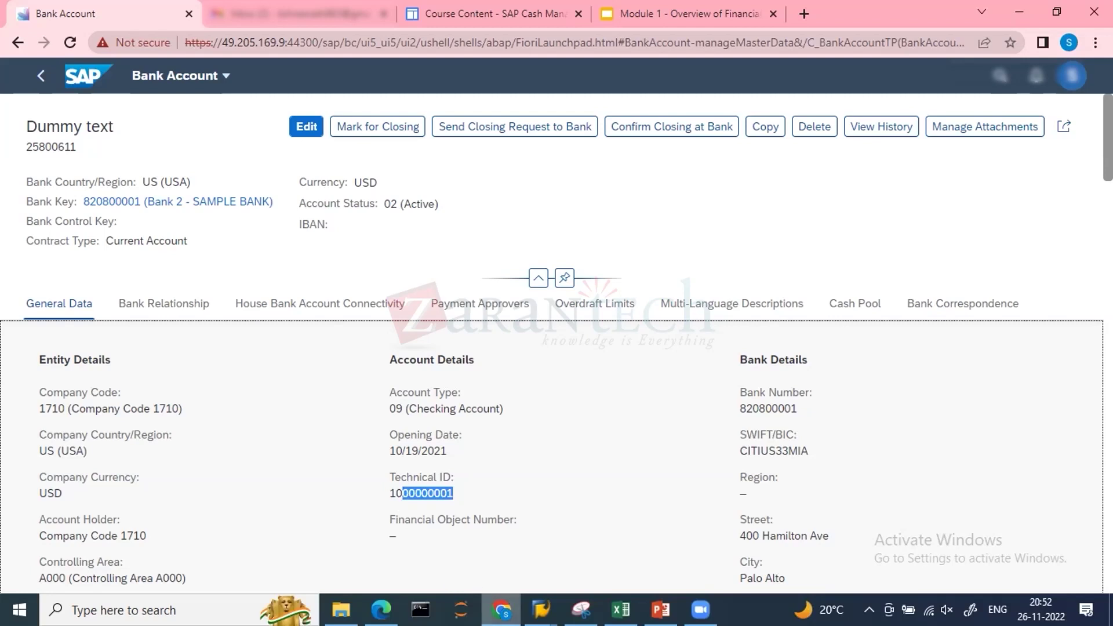
# Switch to SAP GUI, examine the FC_CREQID interval and its NR status, and return to the IMG structure.
pyautogui.moveTo(541, 610)
pyautogui.click(553, 526)
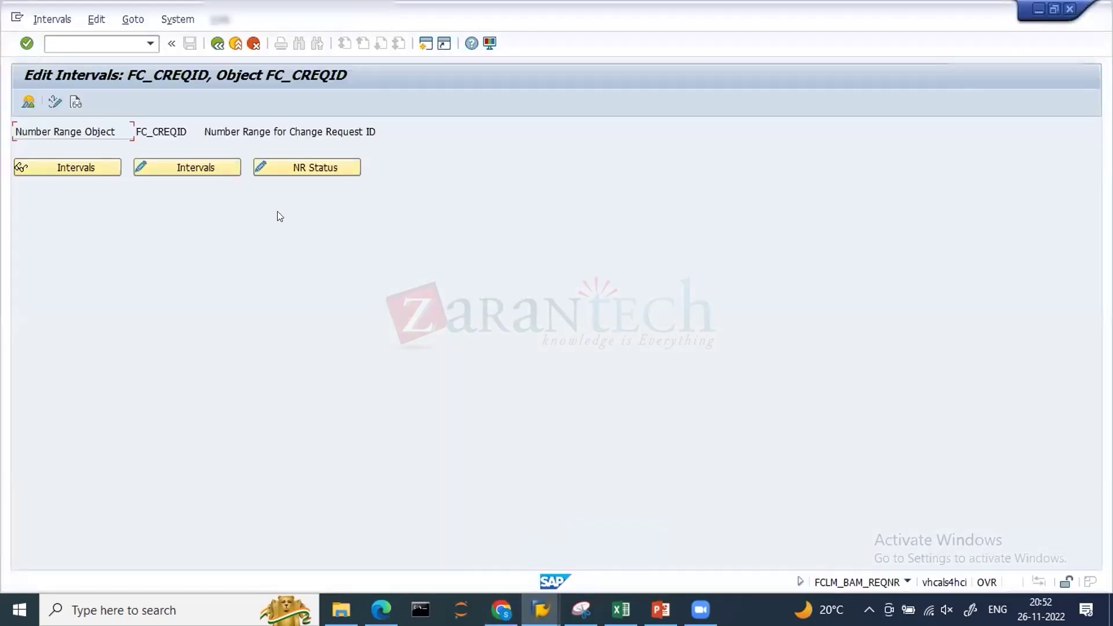
pyautogui.click(73, 166)
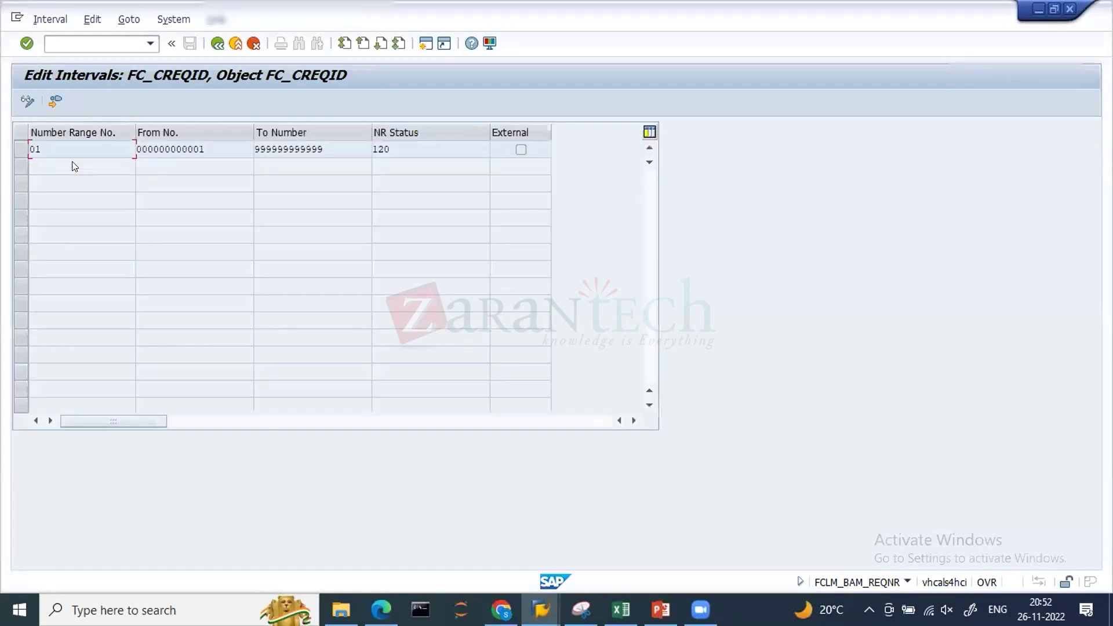
pyautogui.click(210, 44)
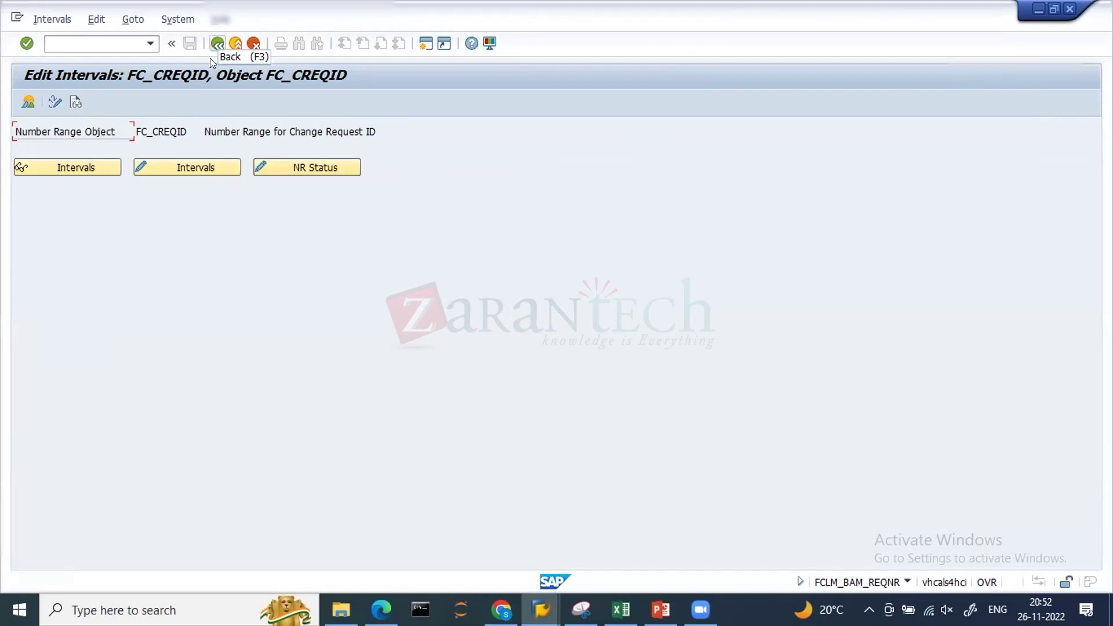
pyautogui.click(81, 170)
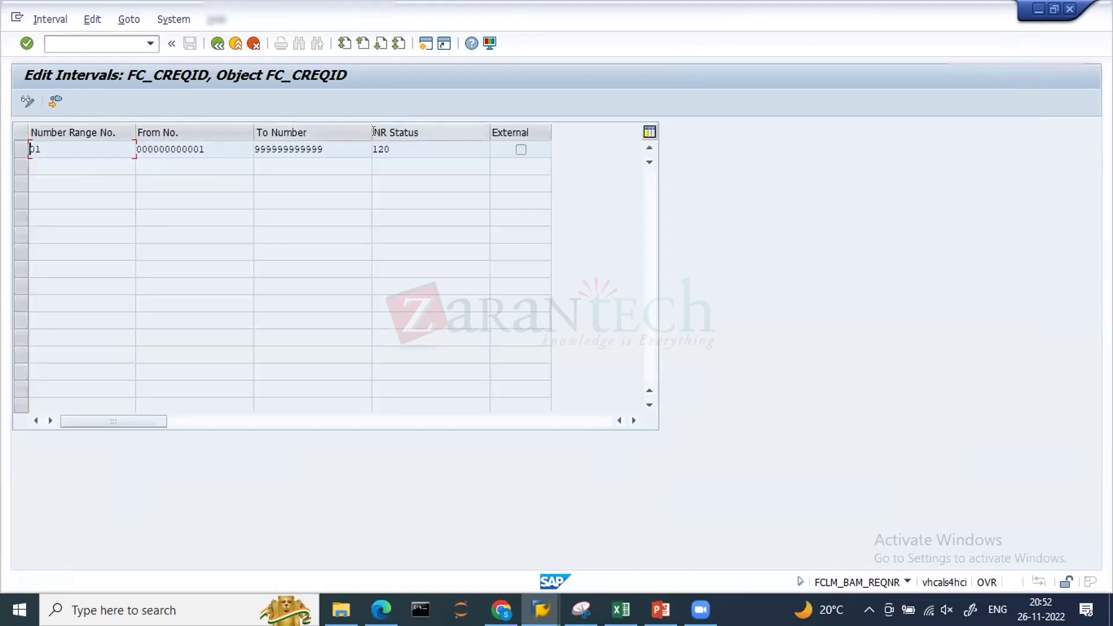
pyautogui.doubleClick(387, 149)
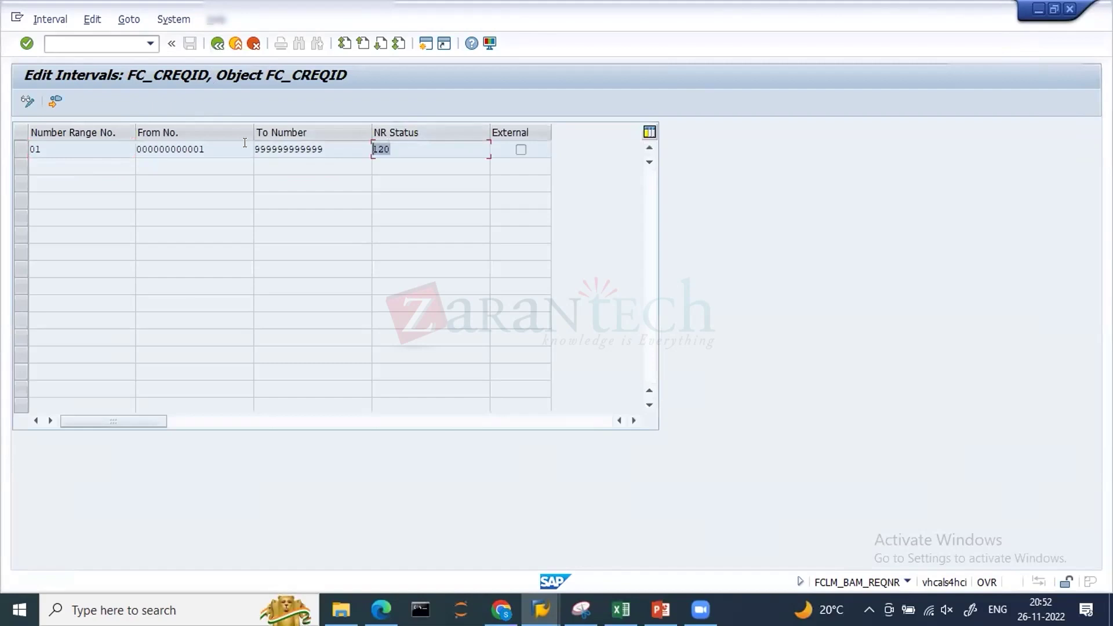
pyautogui.click(217, 43)
pyautogui.click(217, 43)
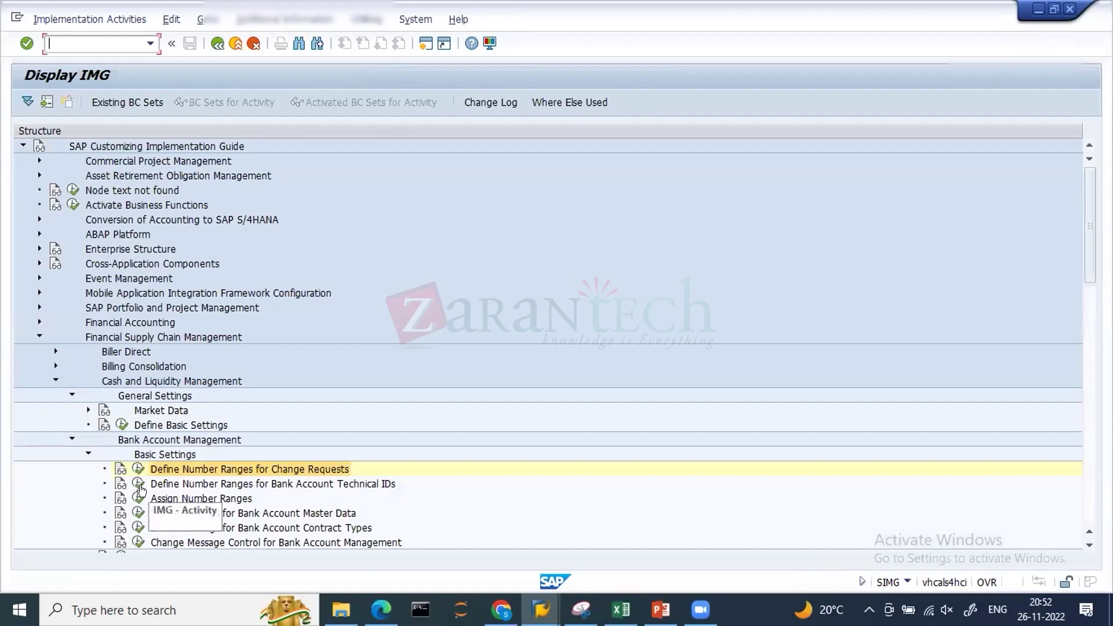
# Open Define Number Ranges for Bank Account Technical IDs, display the FC_ACCID intervals, and examine the NR status of range 01.
pyautogui.click(139, 484)
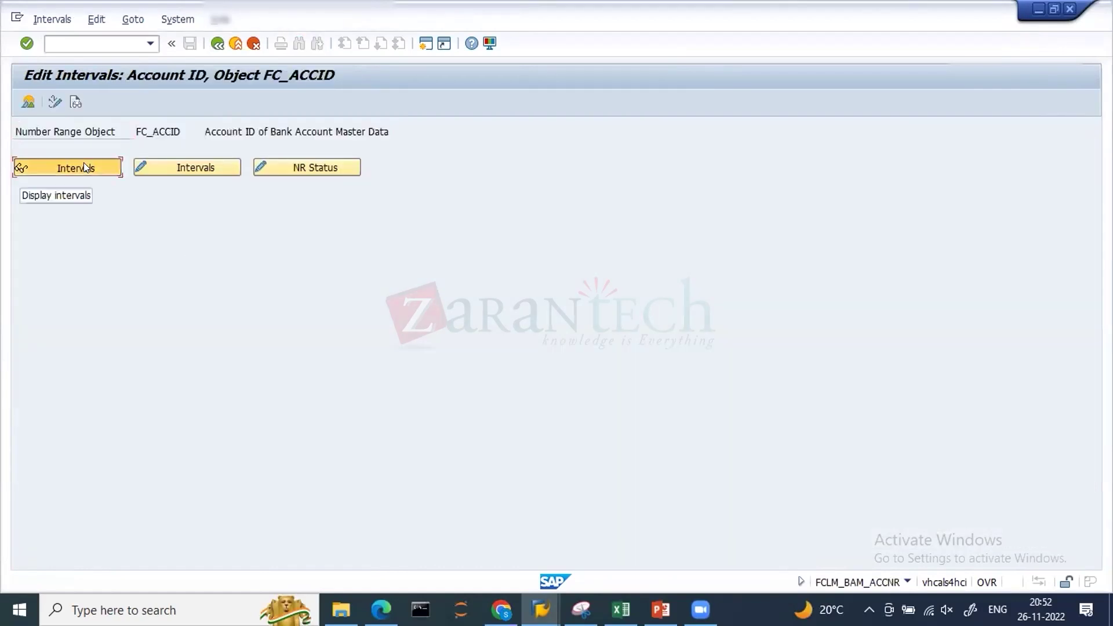
pyautogui.click(84, 167)
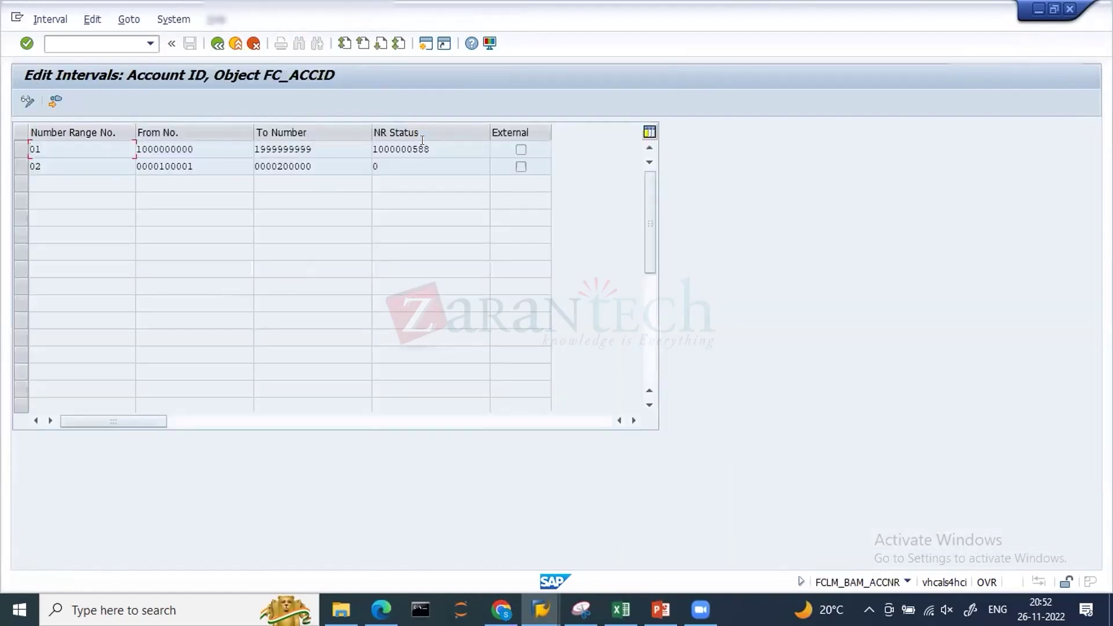
pyautogui.doubleClick(418, 149)
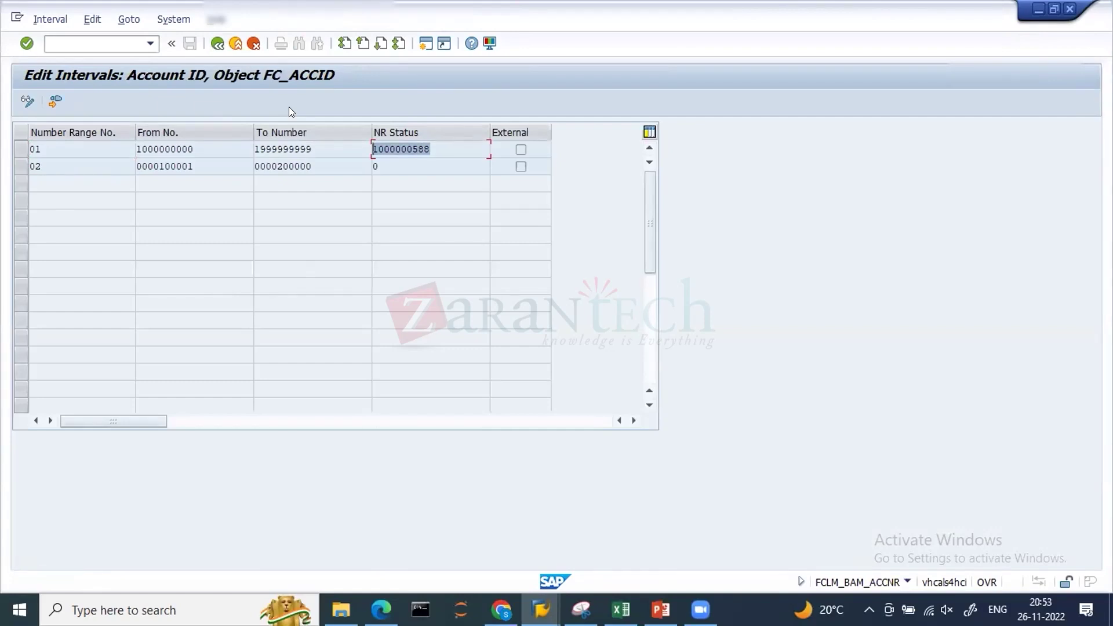
pyautogui.click(435, 149)
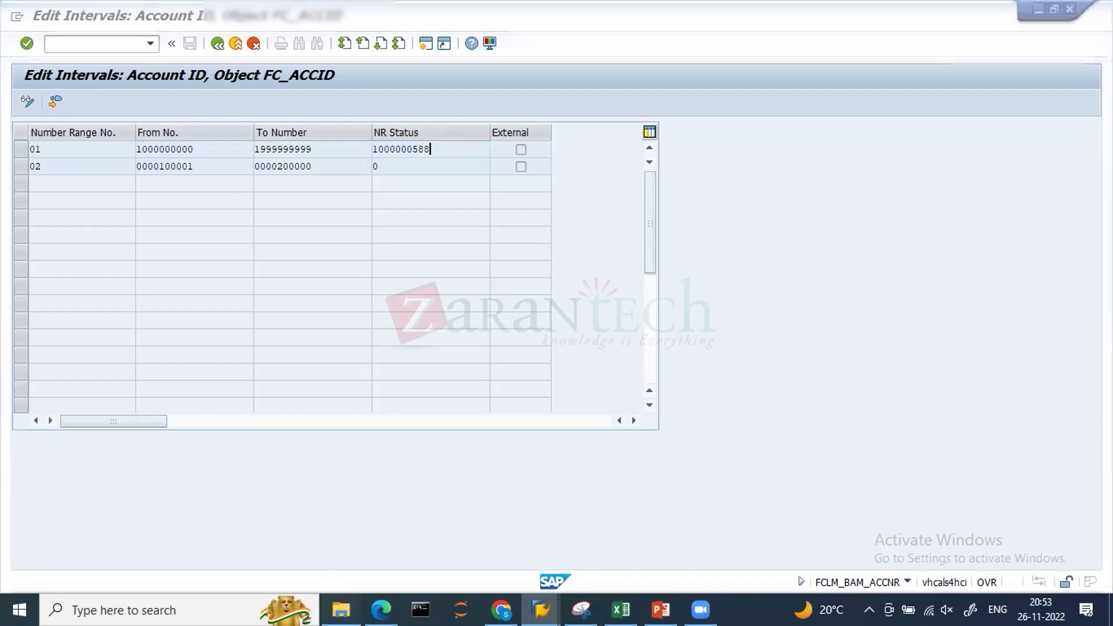
pyautogui.click(341, 610)
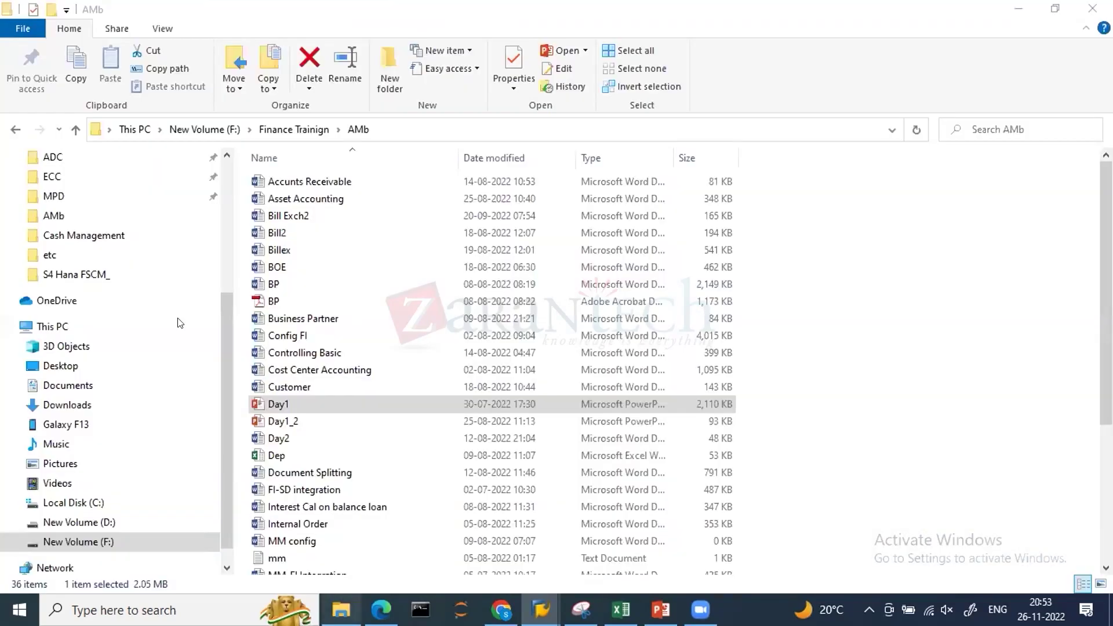
pyautogui.click(225, 186)
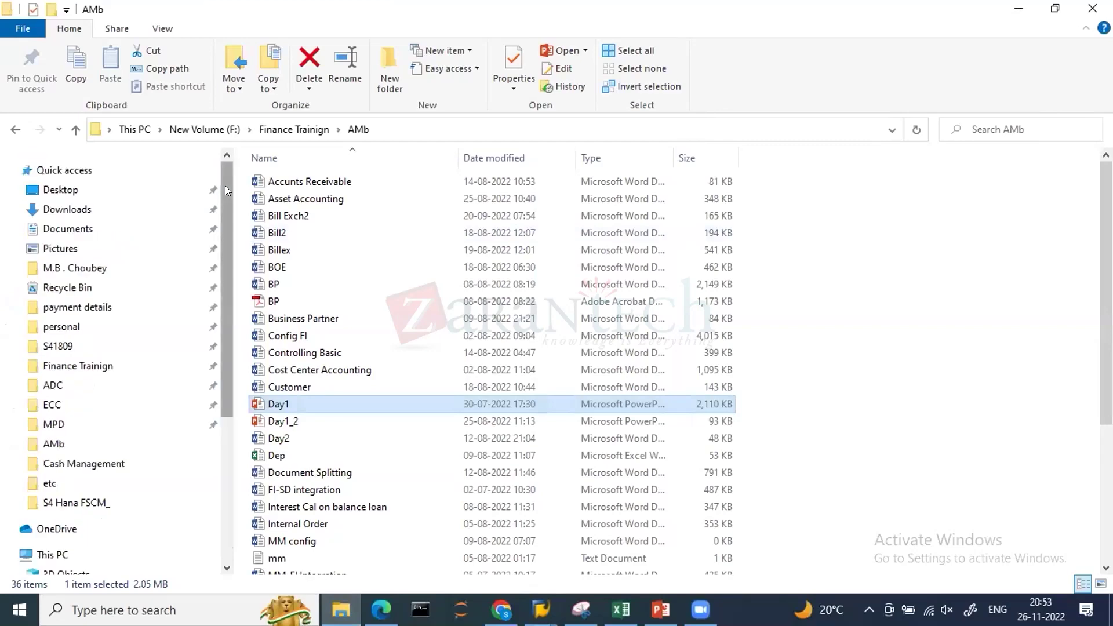
pyautogui.click(76, 211)
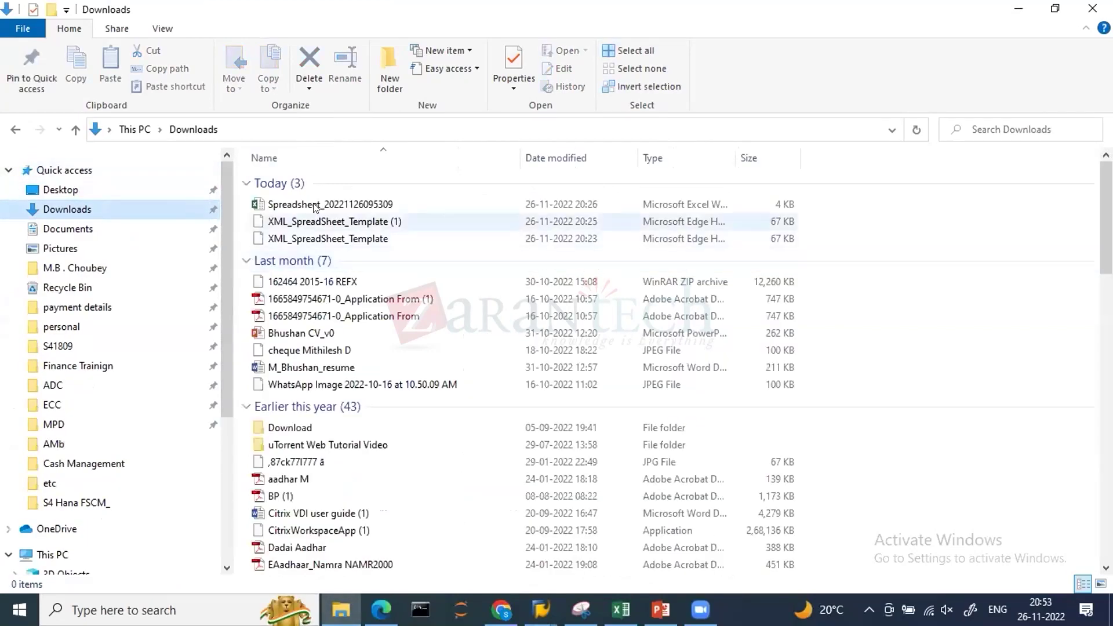
pyautogui.doubleClick(307, 203)
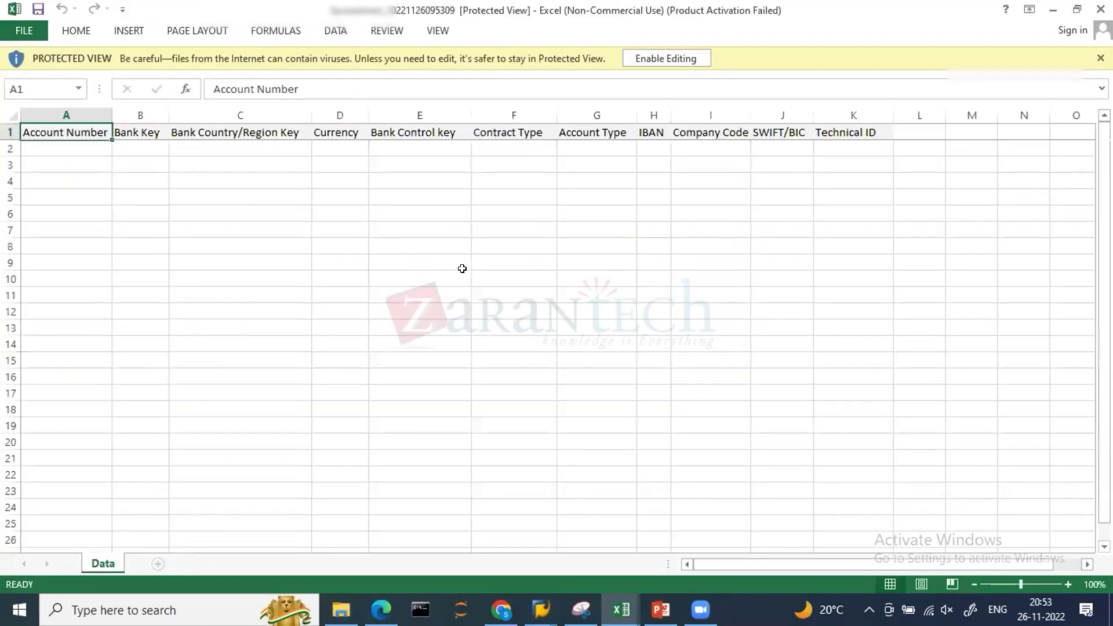
pyautogui.click(842, 140)
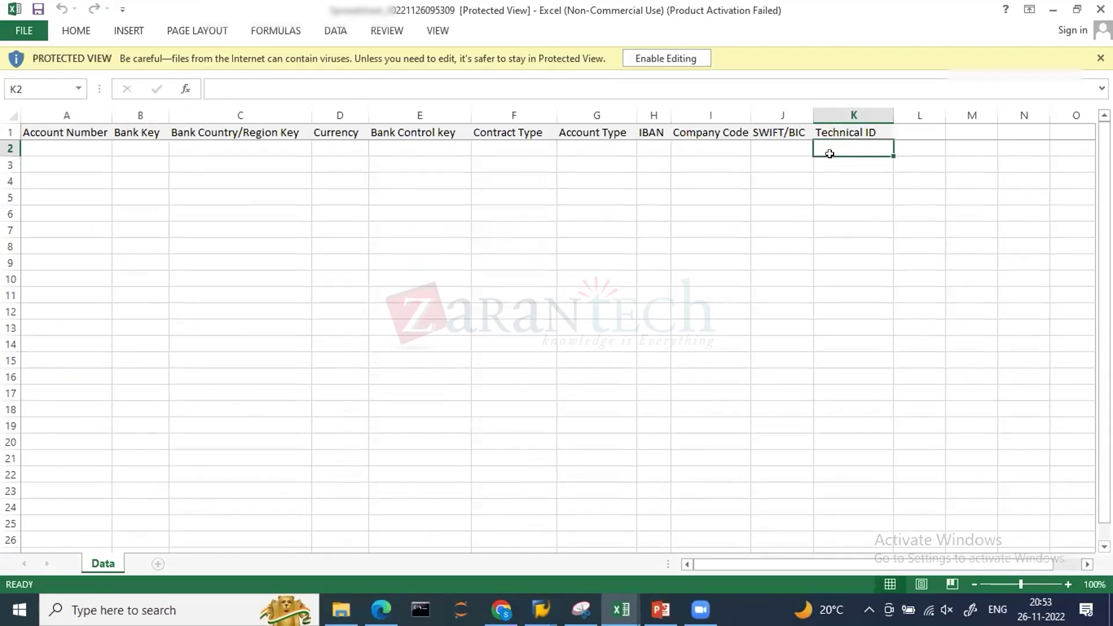
pyautogui.moveTo(829, 153); pyautogui.dragTo(832, 226)
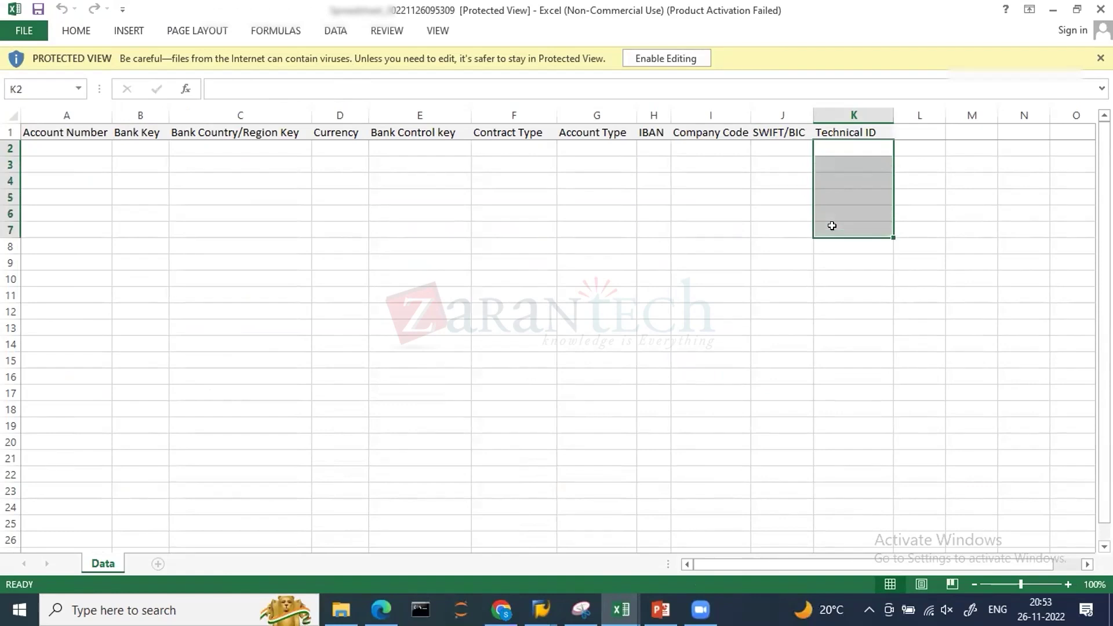
pyautogui.moveTo(840, 149); pyautogui.dragTo(847, 249)
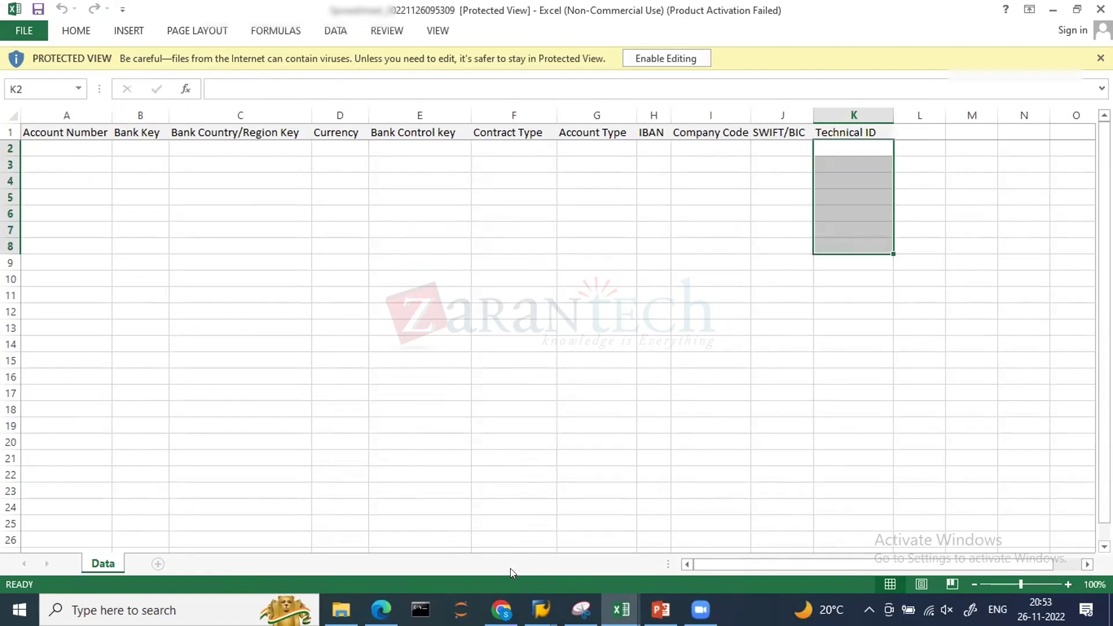
# Switch back to SAP GUI and leave the FC_ACCID number range intervals for the IMG structure.
pyautogui.moveTo(540, 608)
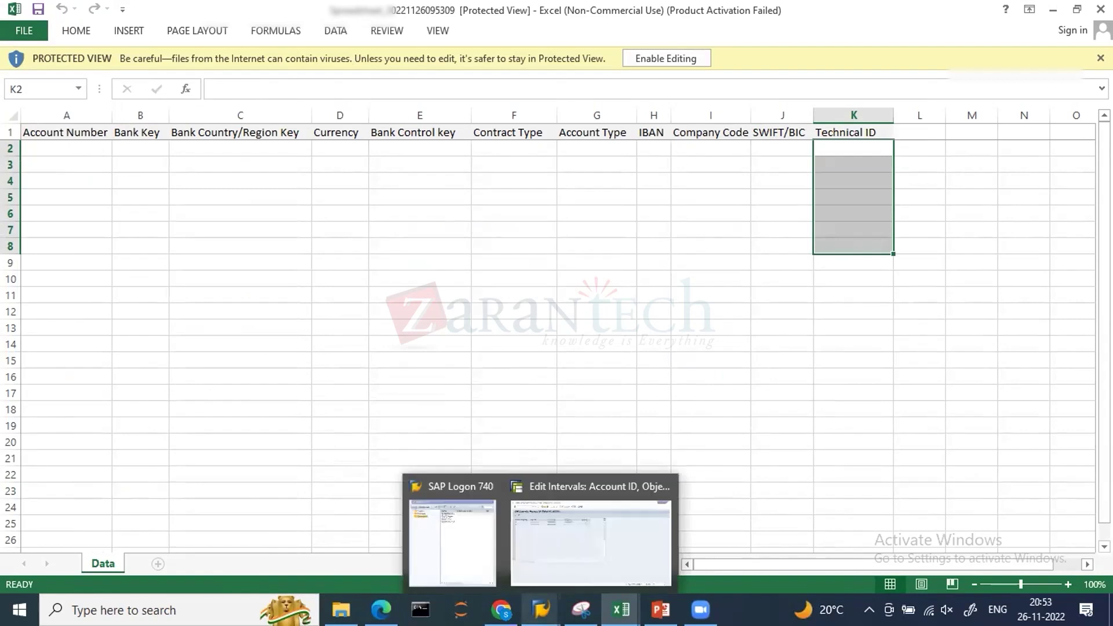
pyautogui.click(589, 503)
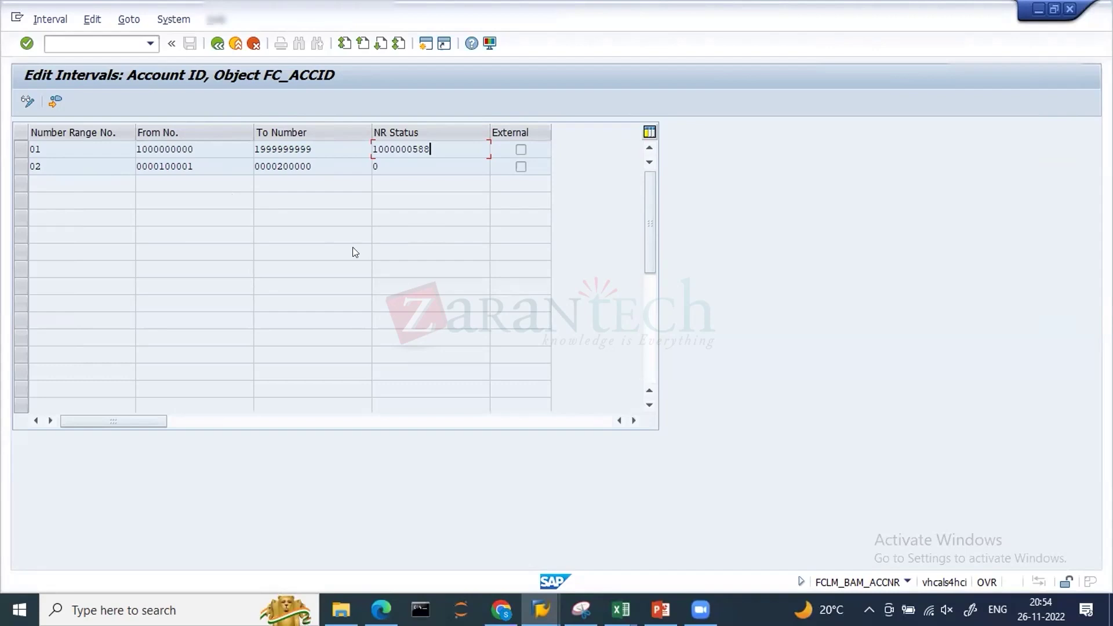
pyautogui.click(222, 40)
pyautogui.click(218, 44)
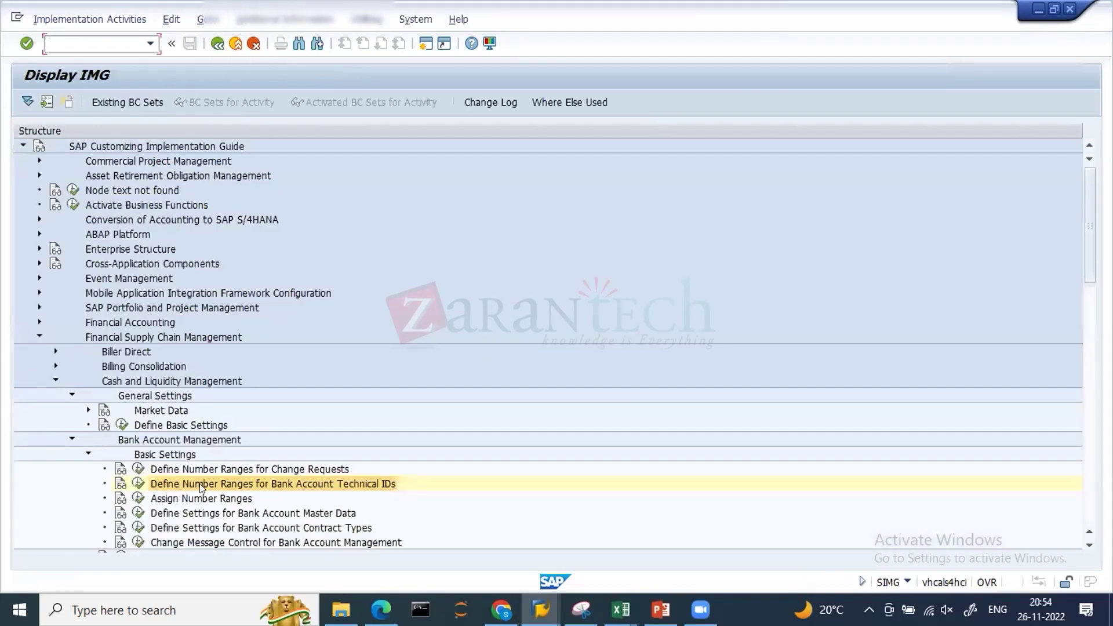
# Open Assign Number Ranges, view the request and technical ID number range assignments, and return to the IMG structure.
pyautogui.click(138, 497)
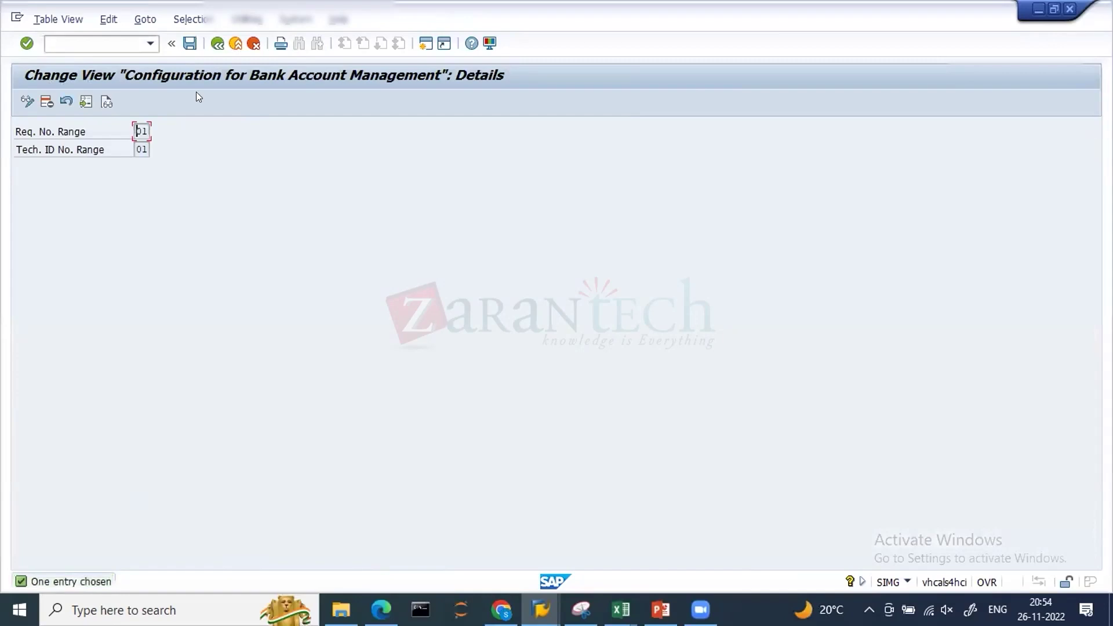
pyautogui.click(213, 45)
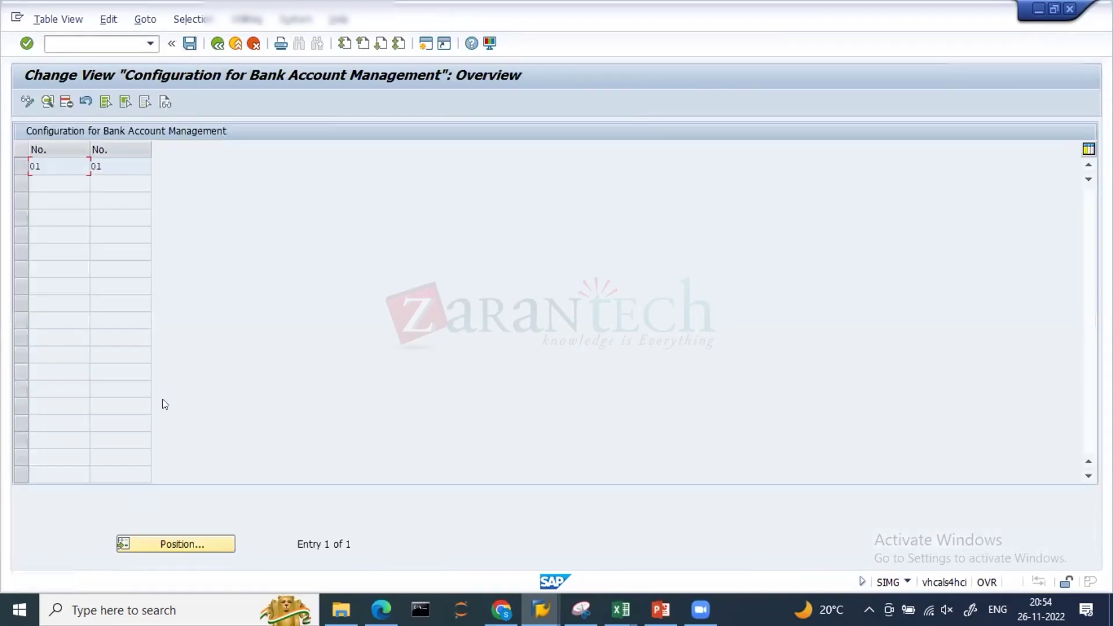
pyautogui.click(217, 44)
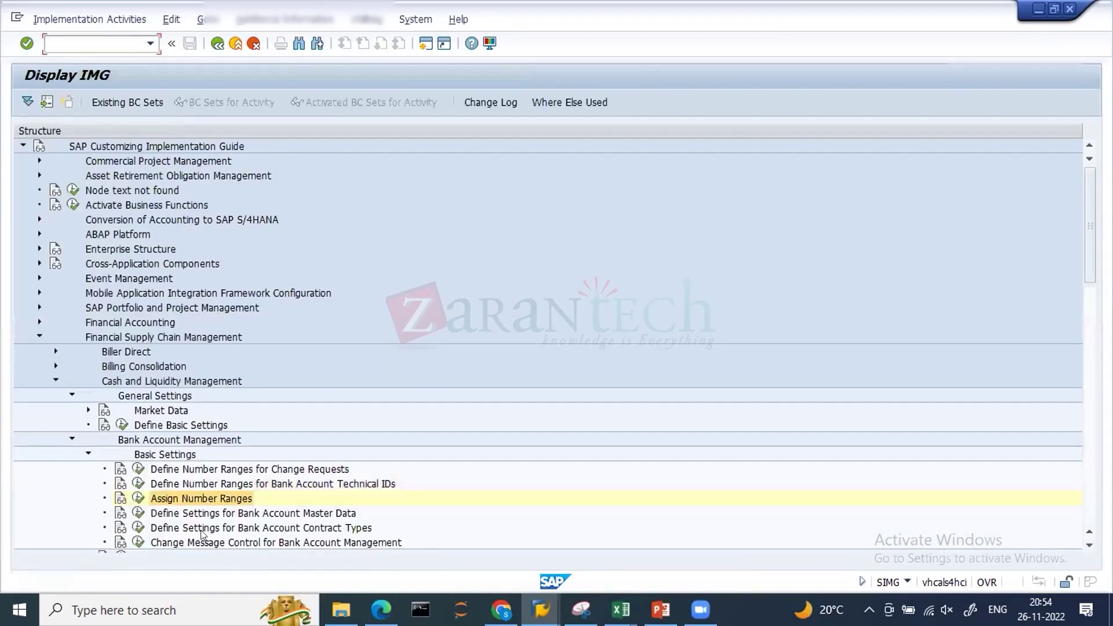
# Open Define Settings for Bank Account Master Data and examine the account type definitions, starting with Current Account.
pyautogui.click(262, 514)
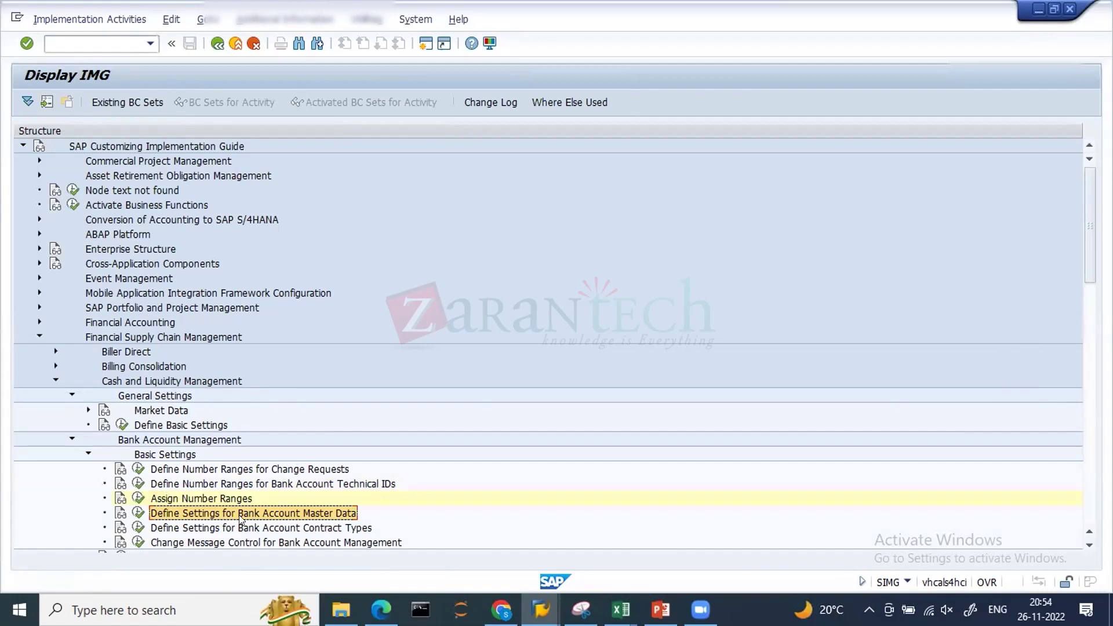
pyautogui.click(140, 512)
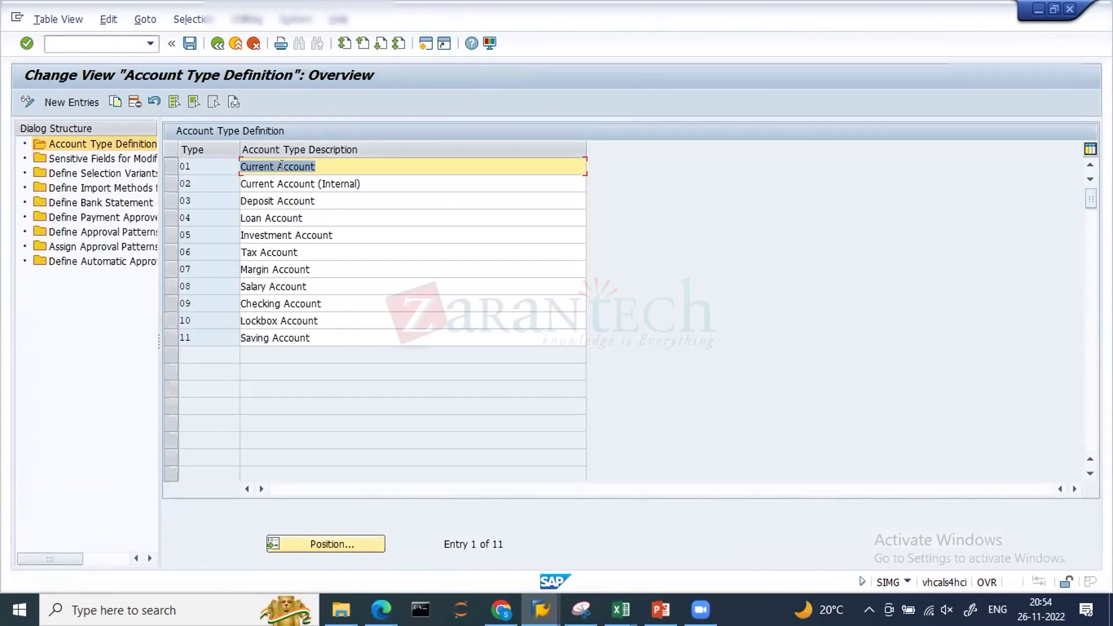
pyautogui.click(314, 164)
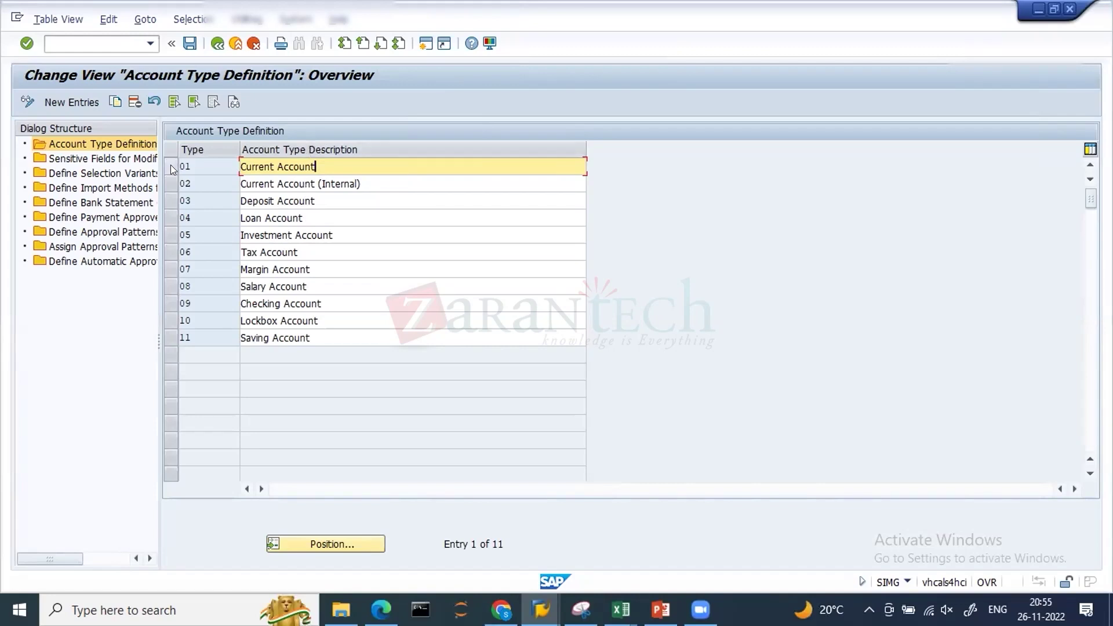
# Open Sensitive Fields for Modification Process, examine the two Bank Account Number entries, and return to the Account Type Definition overview.
pyautogui.click(119, 165)
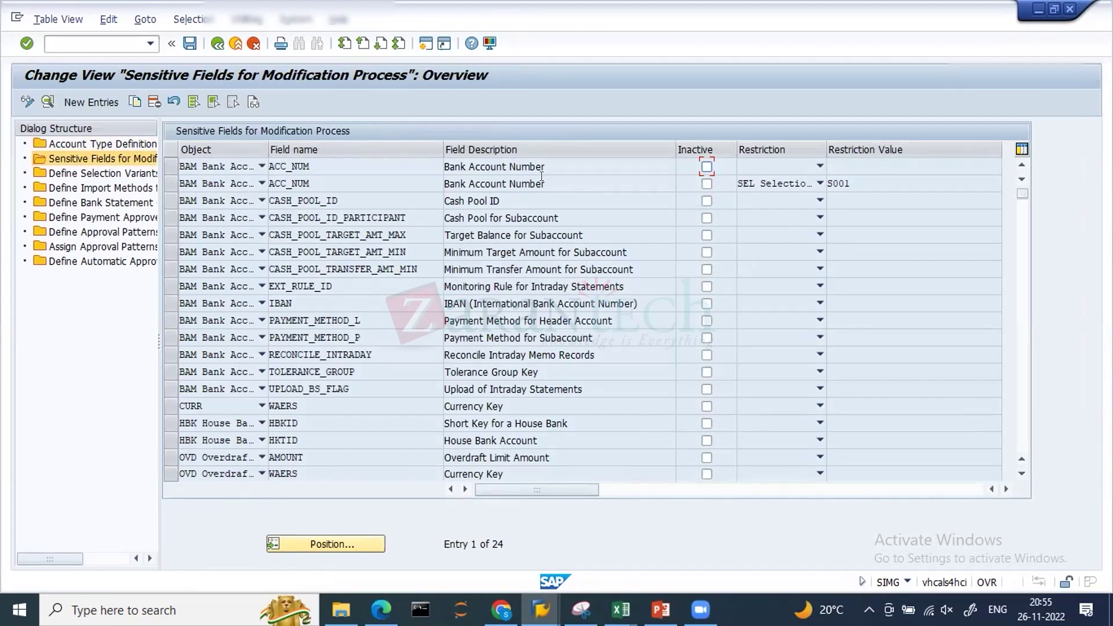
pyautogui.moveTo(542, 182); pyautogui.dragTo(386, 192)
pyautogui.moveTo(546, 166); pyautogui.dragTo(393, 161)
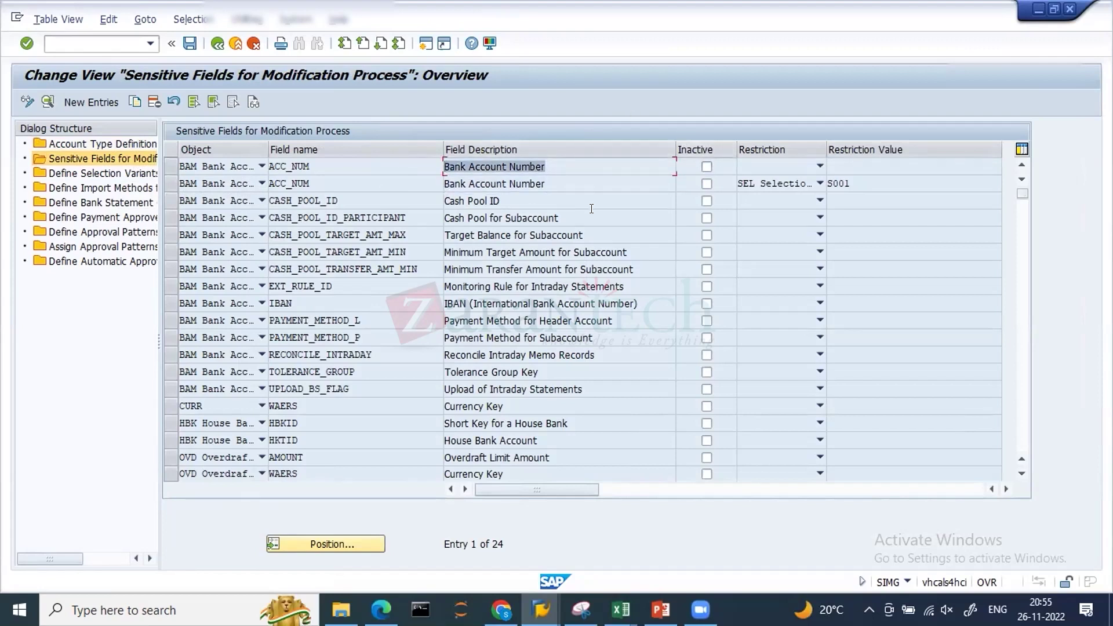
pyautogui.click(543, 167)
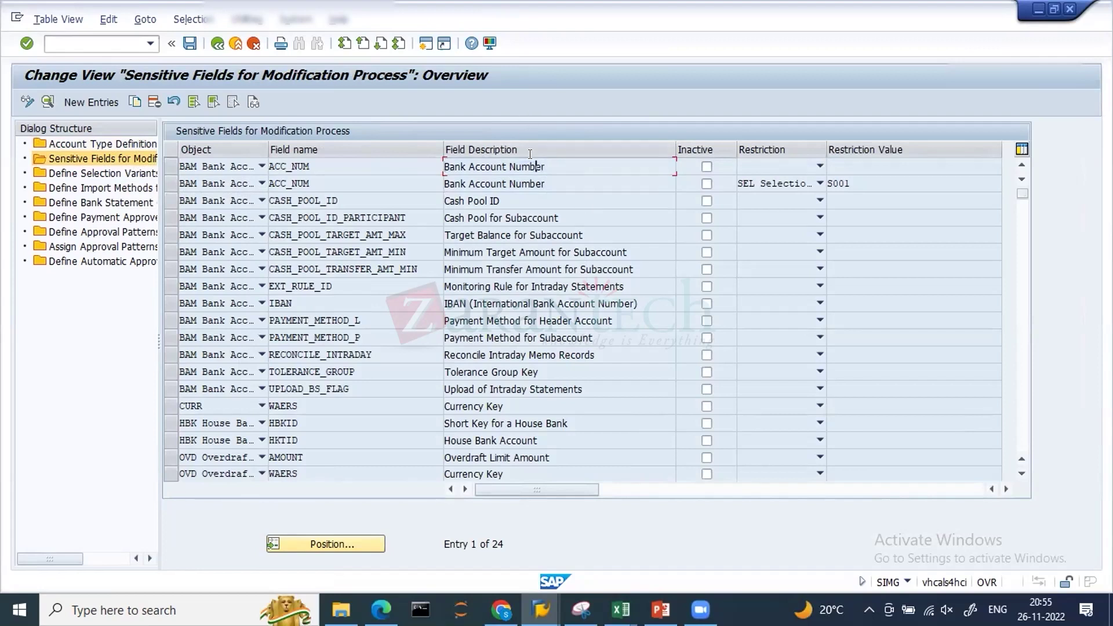
pyautogui.moveTo(547, 166); pyautogui.dragTo(384, 175)
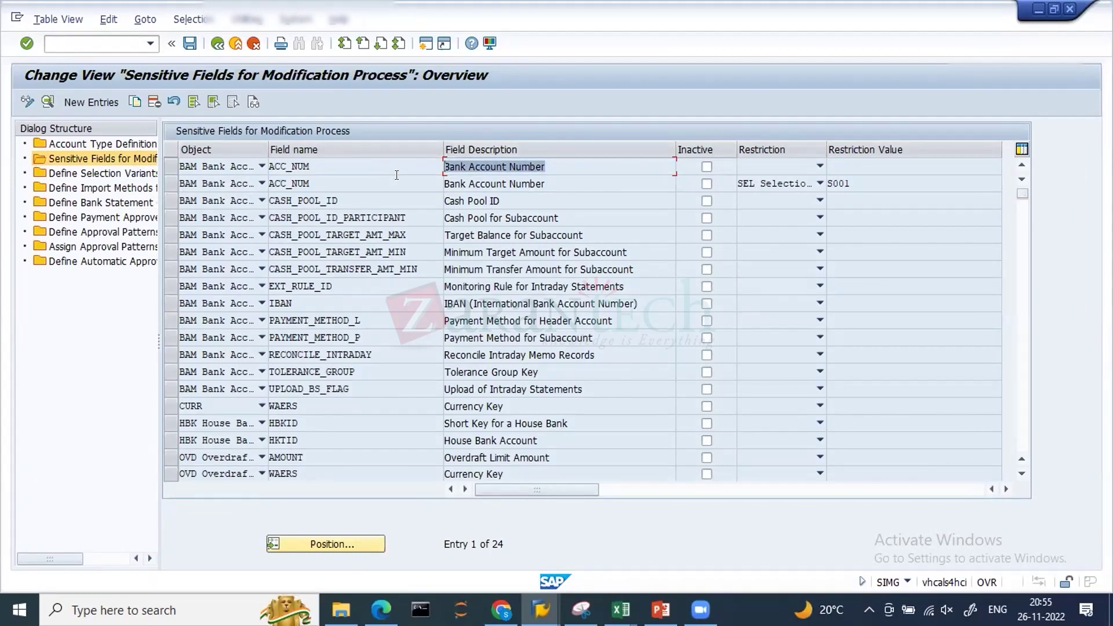
pyautogui.click(568, 187)
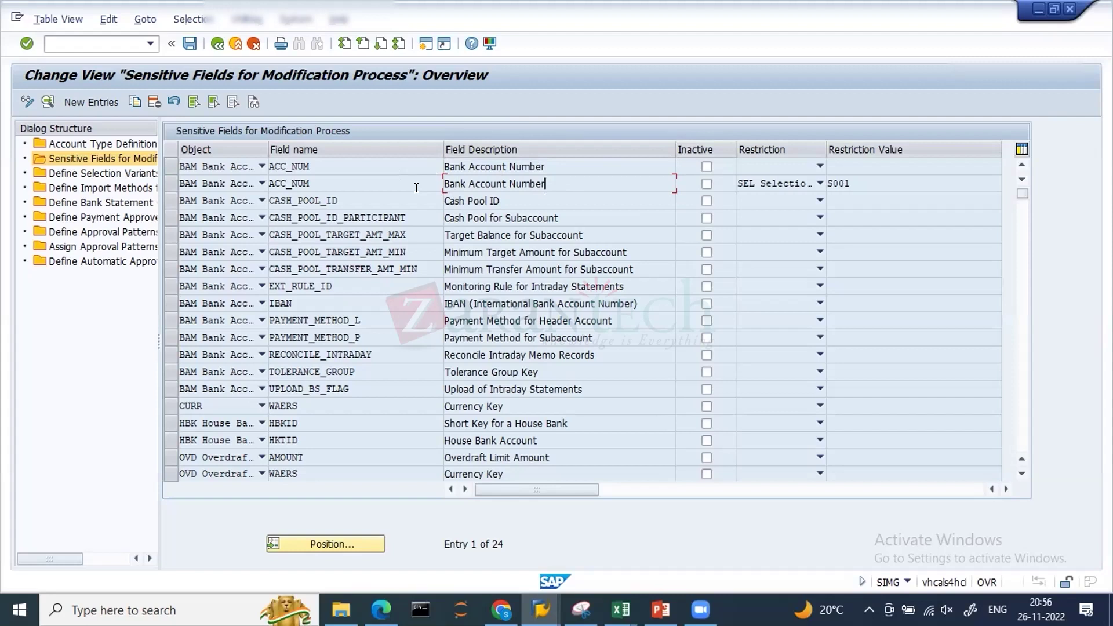
pyautogui.click(218, 44)
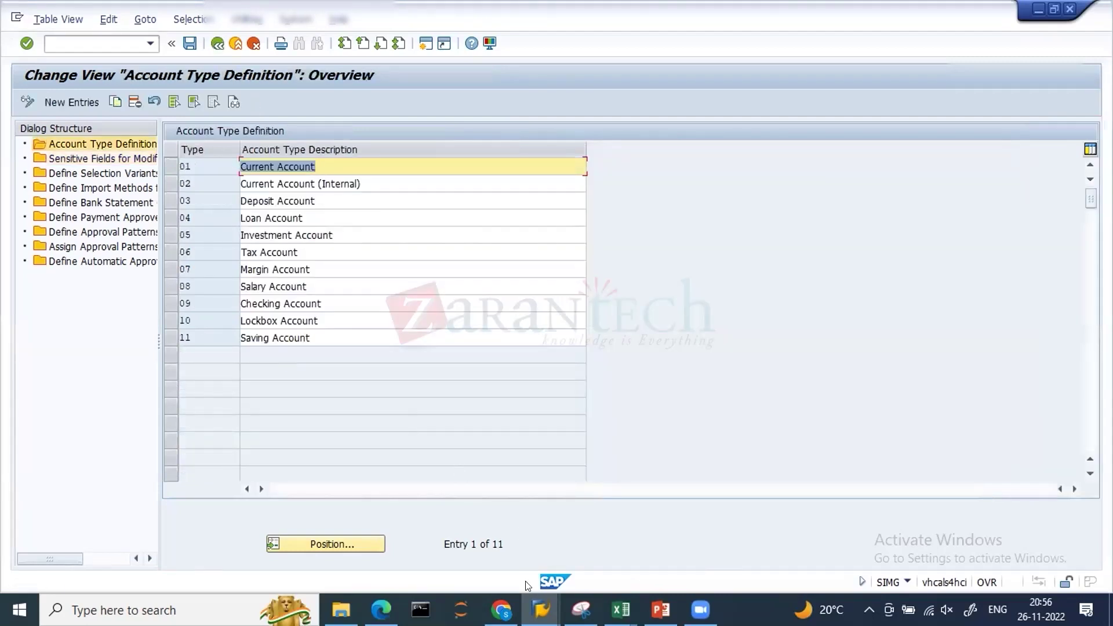
# Minimize the SAP GUI window and close the exported bank account spreadsheet in Excel.
pyautogui.click(661, 610)
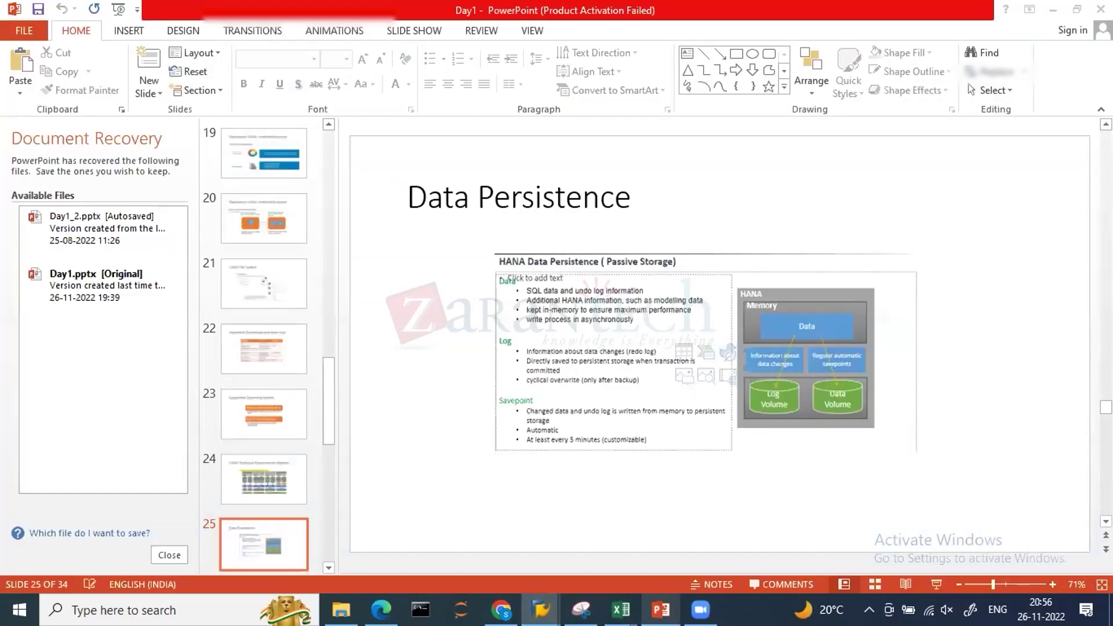
pyautogui.hotkey('alt', 'Tab')
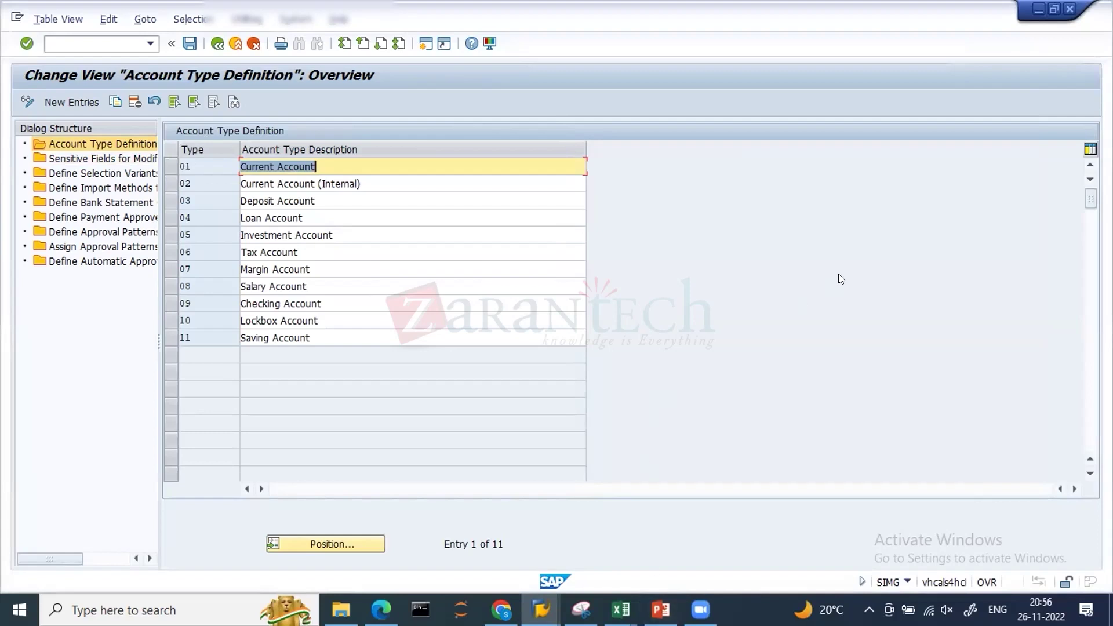
pyautogui.click(1039, 9)
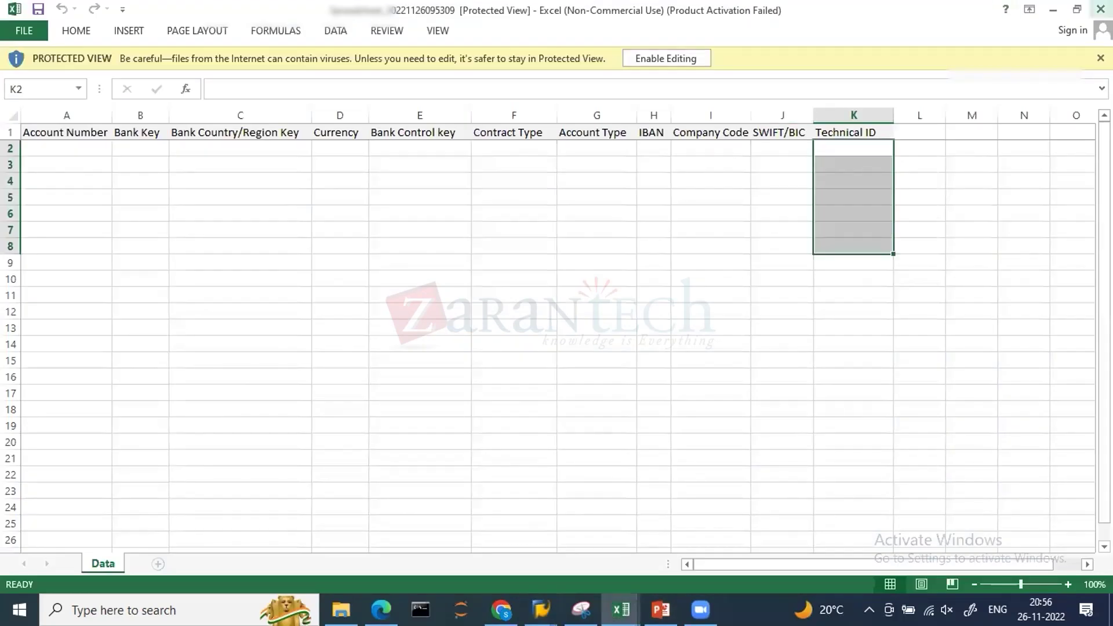
pyautogui.click(1100, 9)
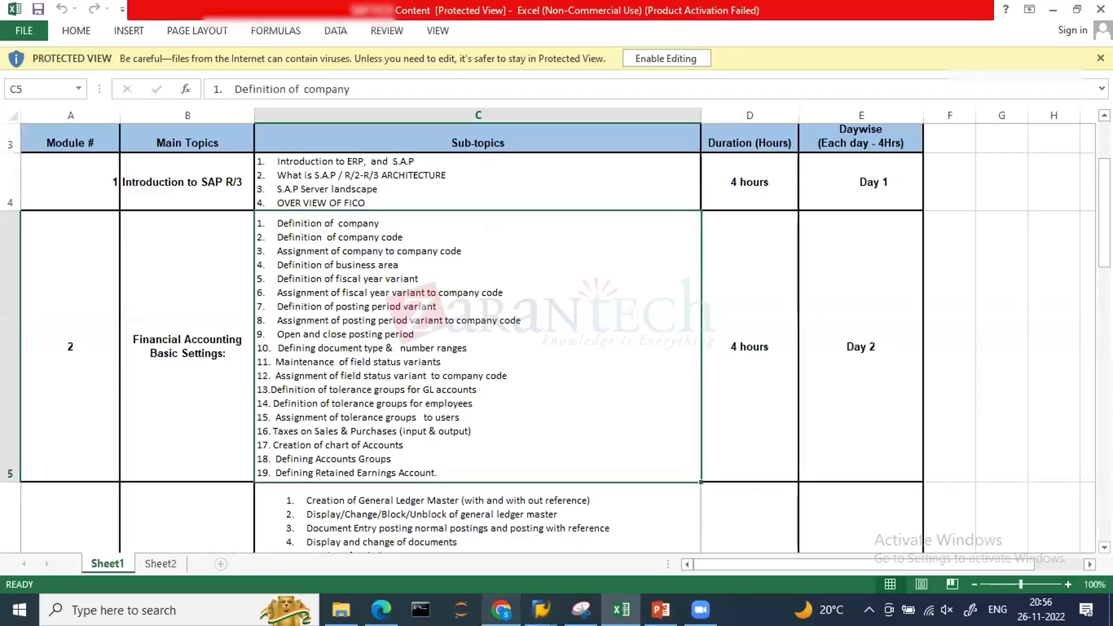
# Switch to Chrome, look over the SAP Cash Management course content modules, and display the Module 1 Overview of Financials slides.
pyautogui.click(501, 610)
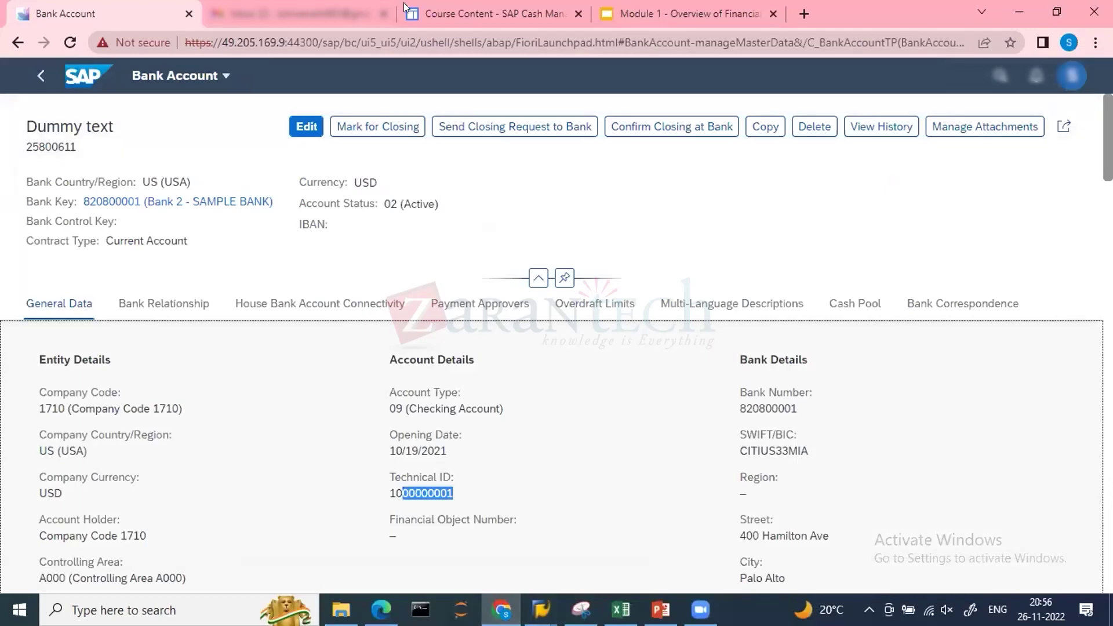
pyautogui.click(471, 7)
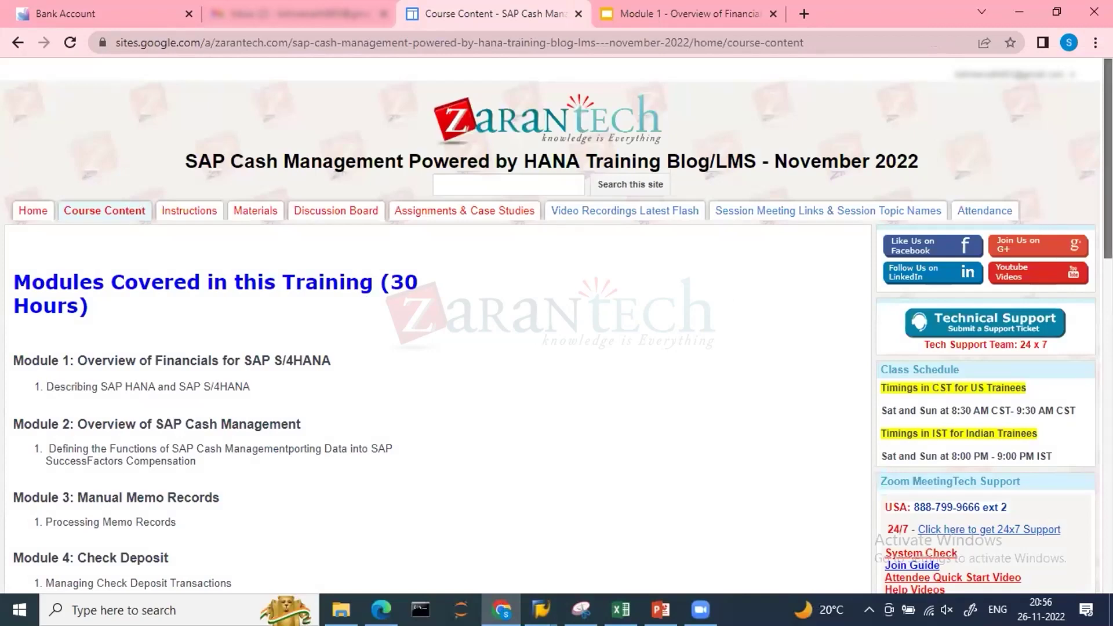
pyautogui.scroll(-2, 557, 324)
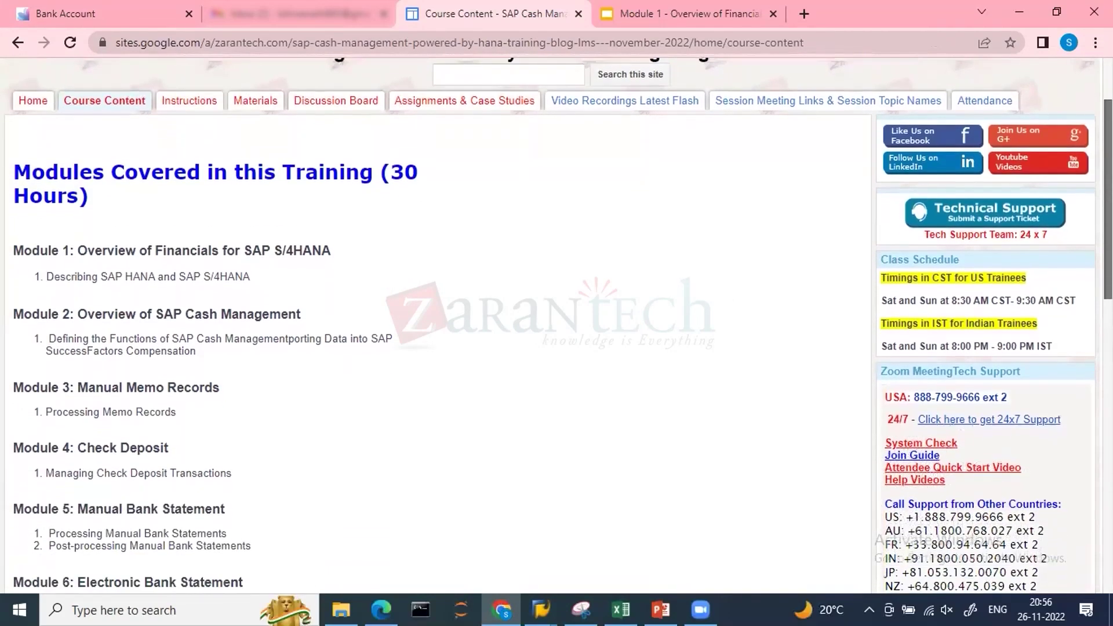
pyautogui.scroll(2, 663, 292)
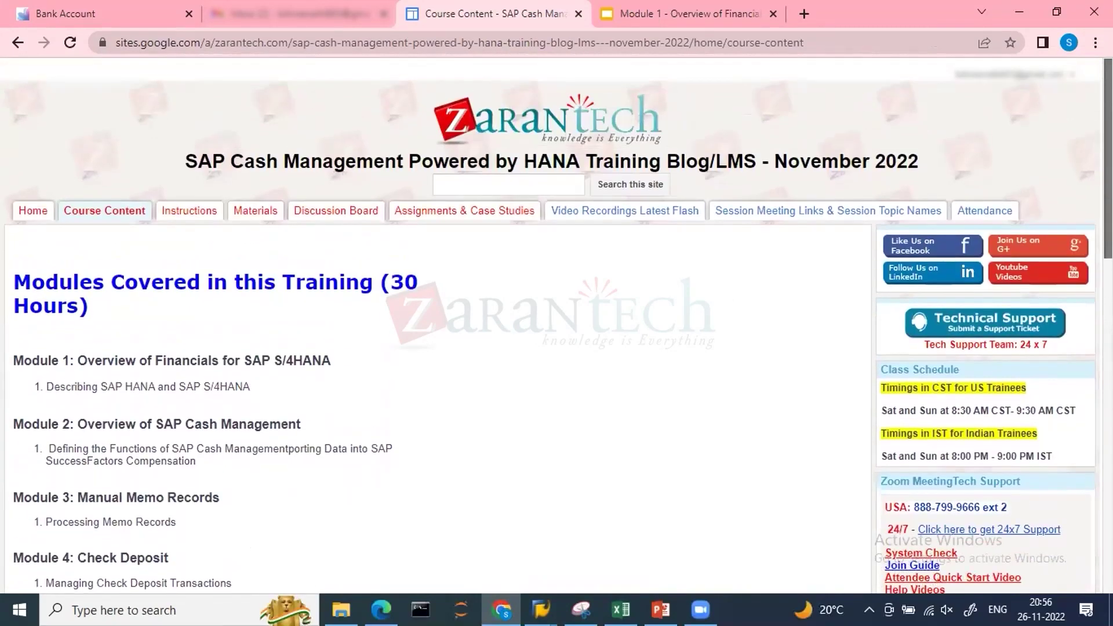
pyautogui.click(697, 4)
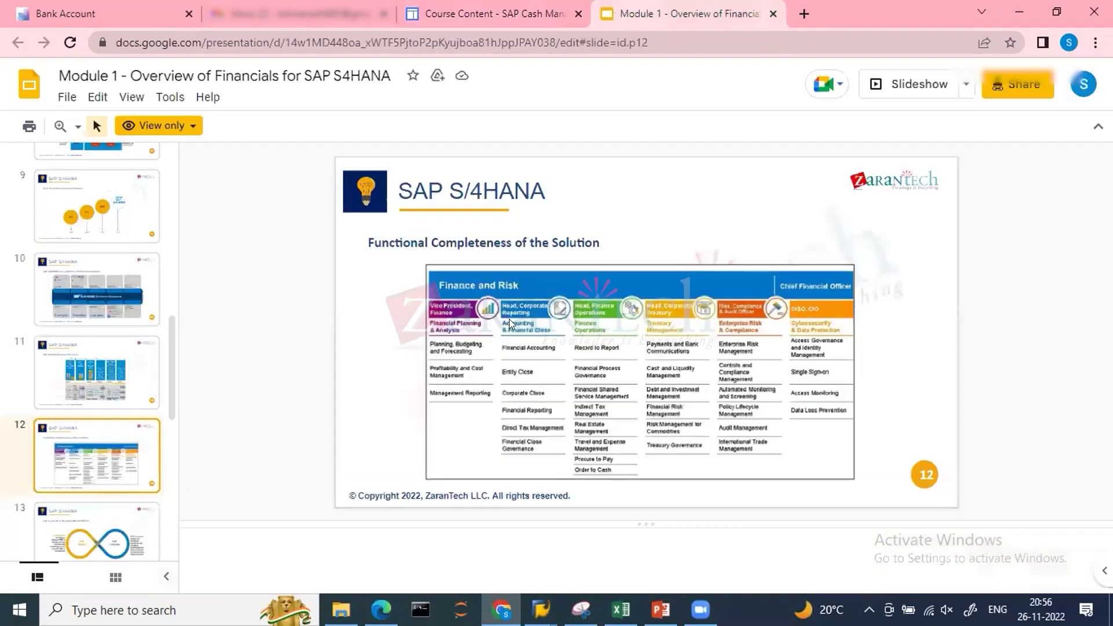
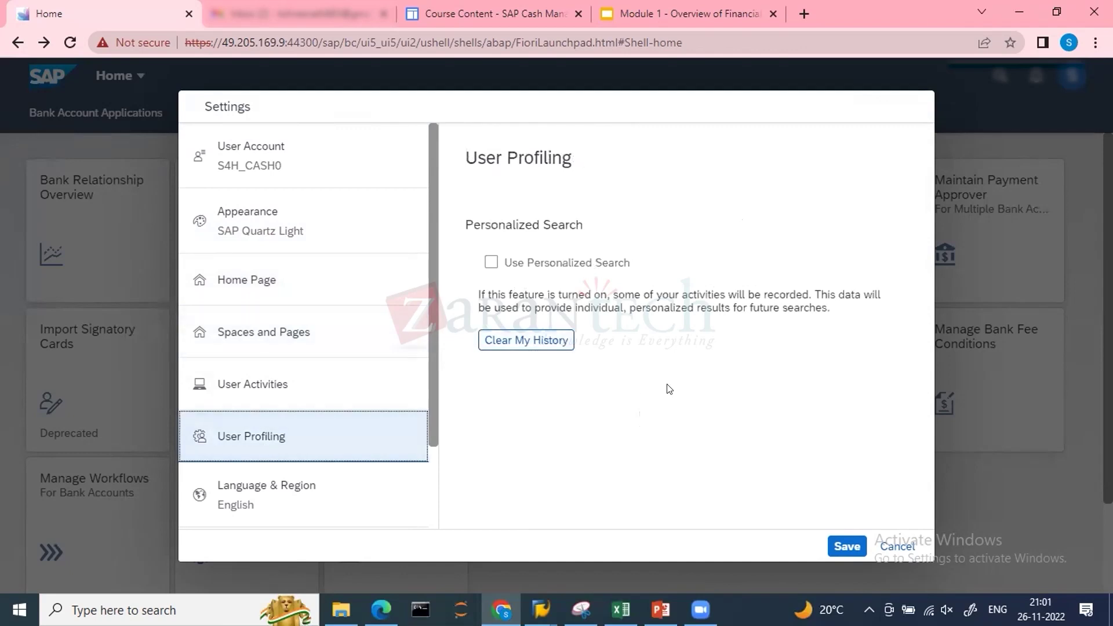
# View the Language & Region settings of the Fiori launchpad and look through the available languages, keeping English.
pyautogui.click(283, 493)
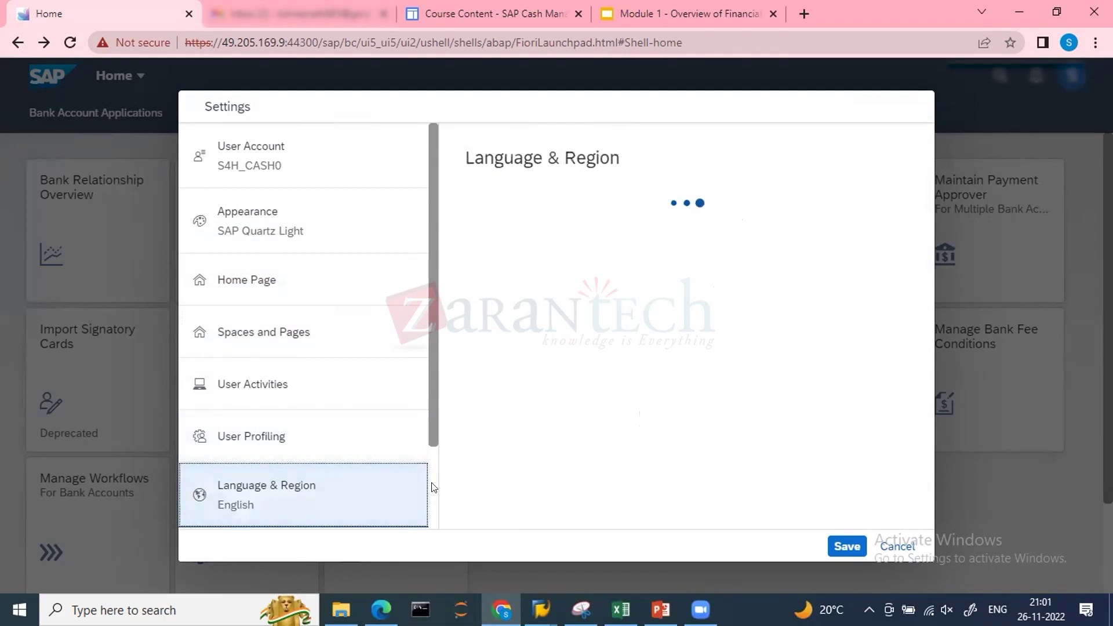
pyautogui.scroll(-2, 431, 487)
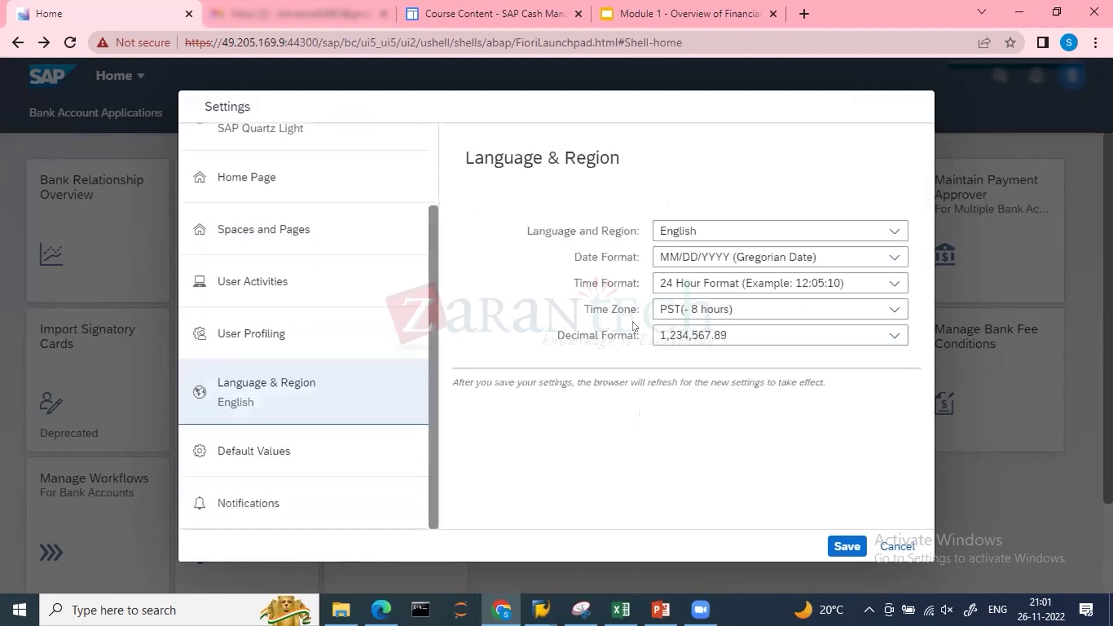
pyautogui.click(705, 232)
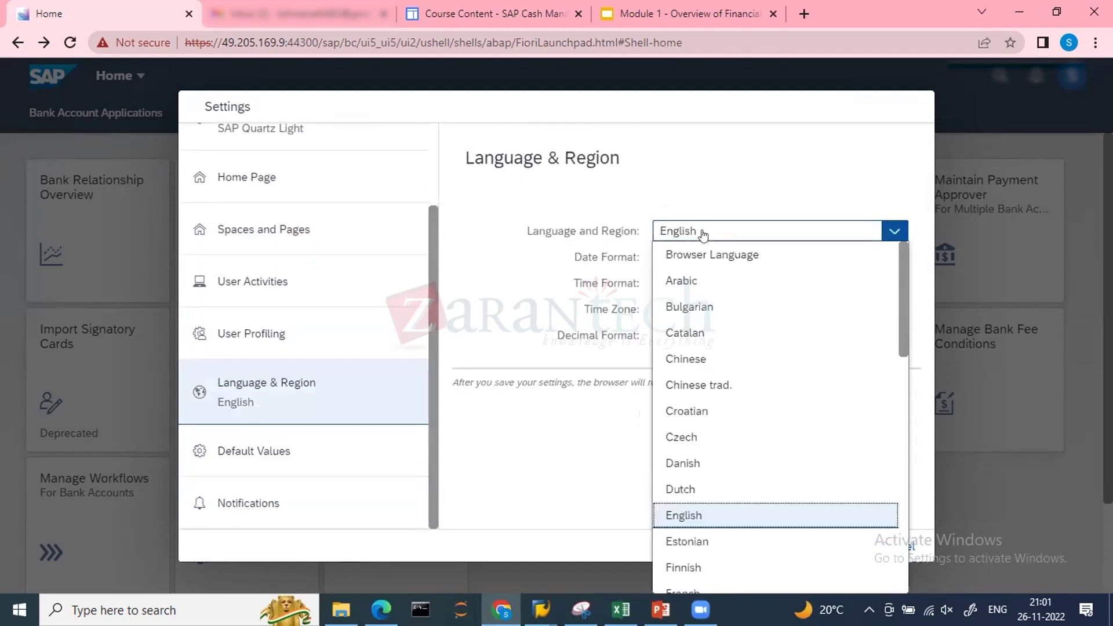
pyautogui.click(703, 232)
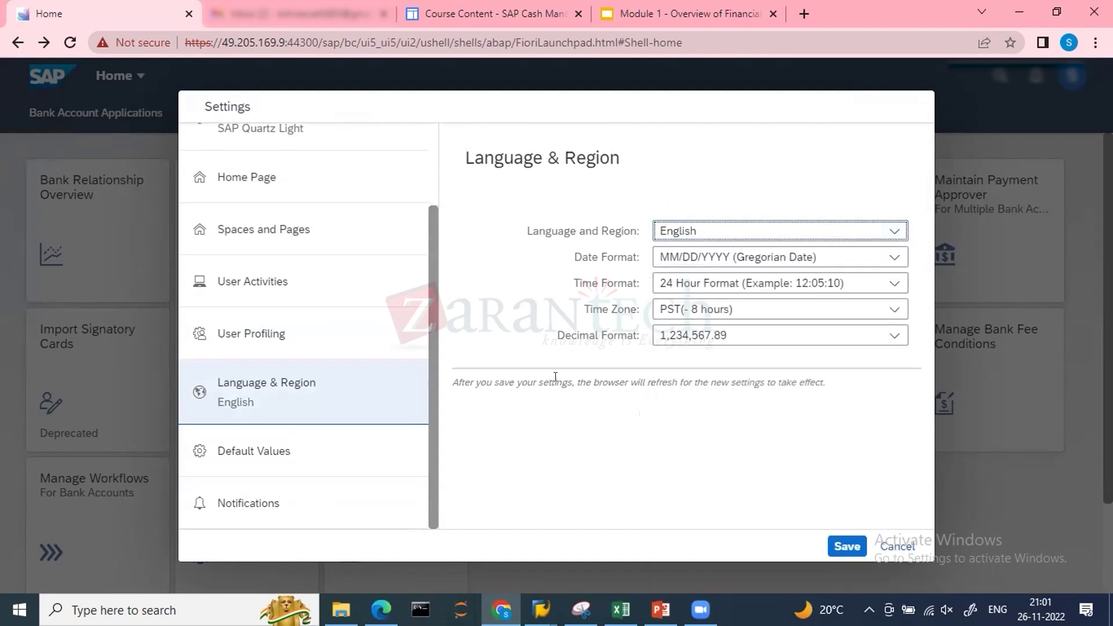
# View the Default Values and Notifications settings, and leave the launchpad settings without saving.
pyautogui.click(280, 460)
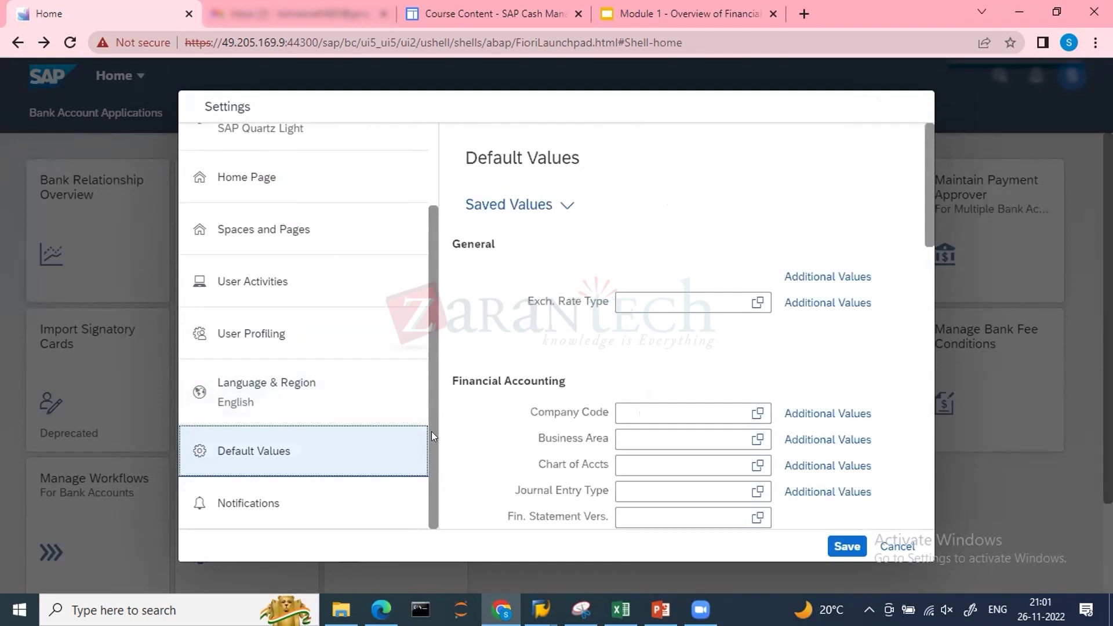
pyautogui.click(269, 522)
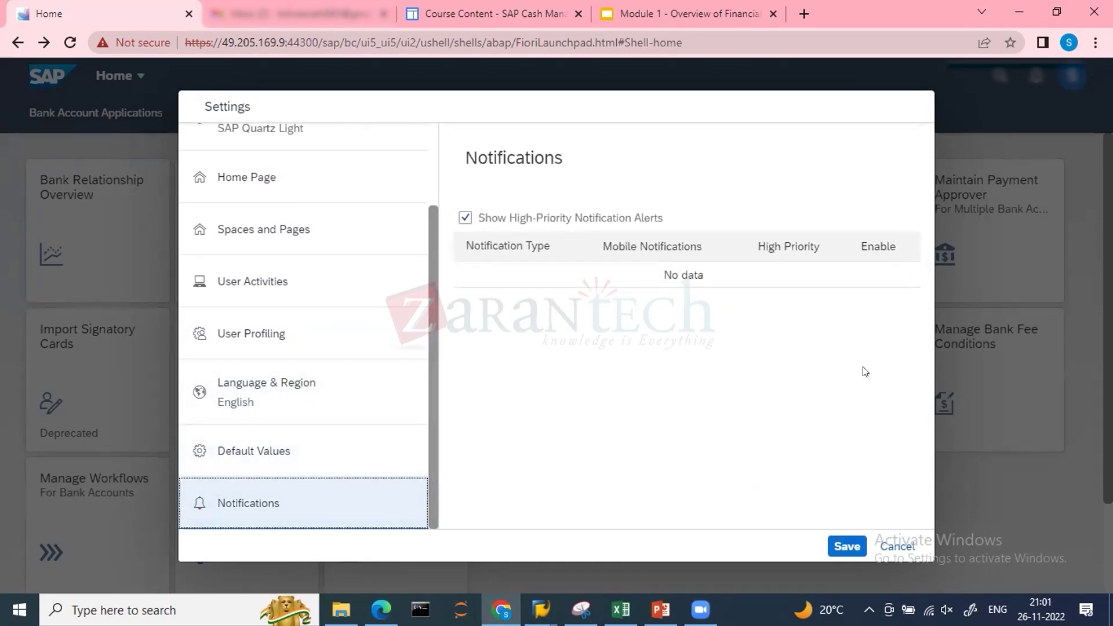
pyautogui.click(887, 547)
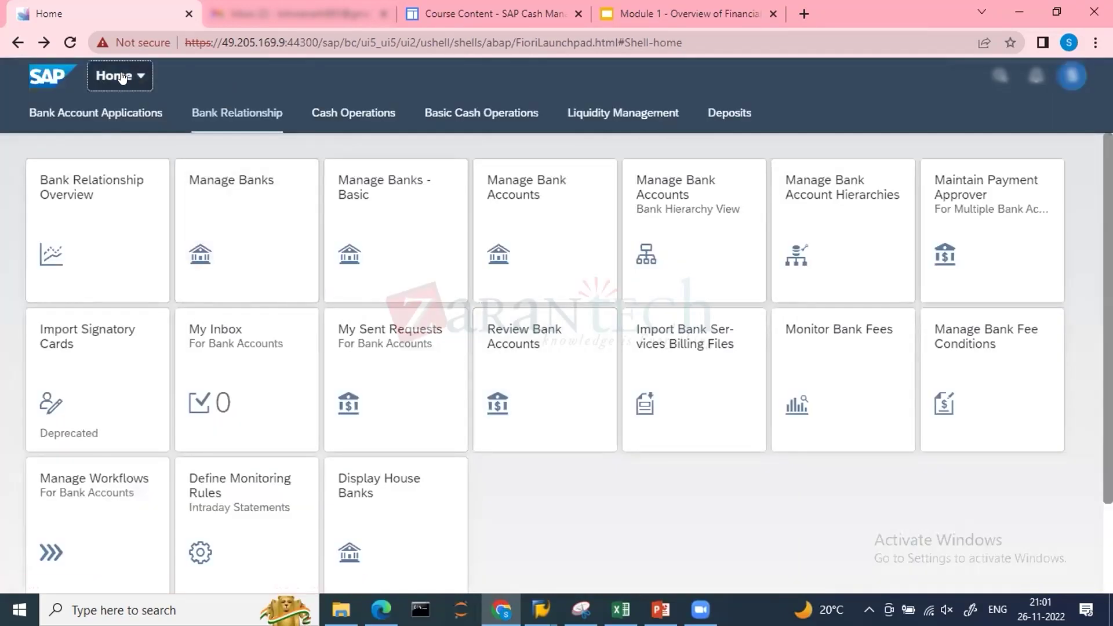
# Browse the Bank Relationship group under Home Page Apps, open Manage Banks - Basic, and return to the launchpad home page.
pyautogui.click(121, 78)
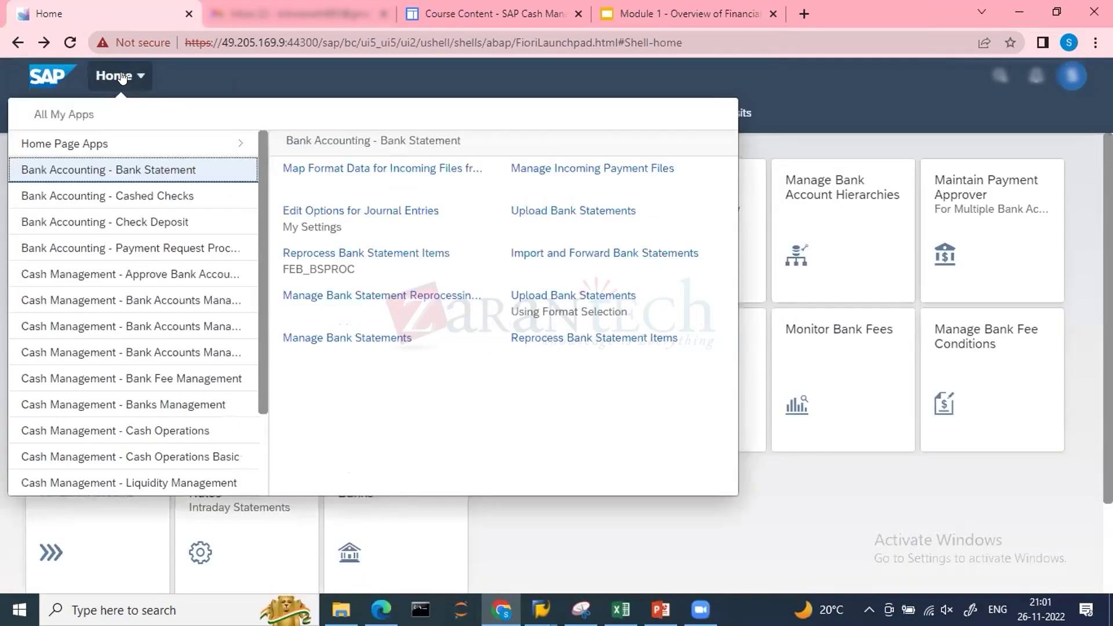
pyautogui.click(86, 145)
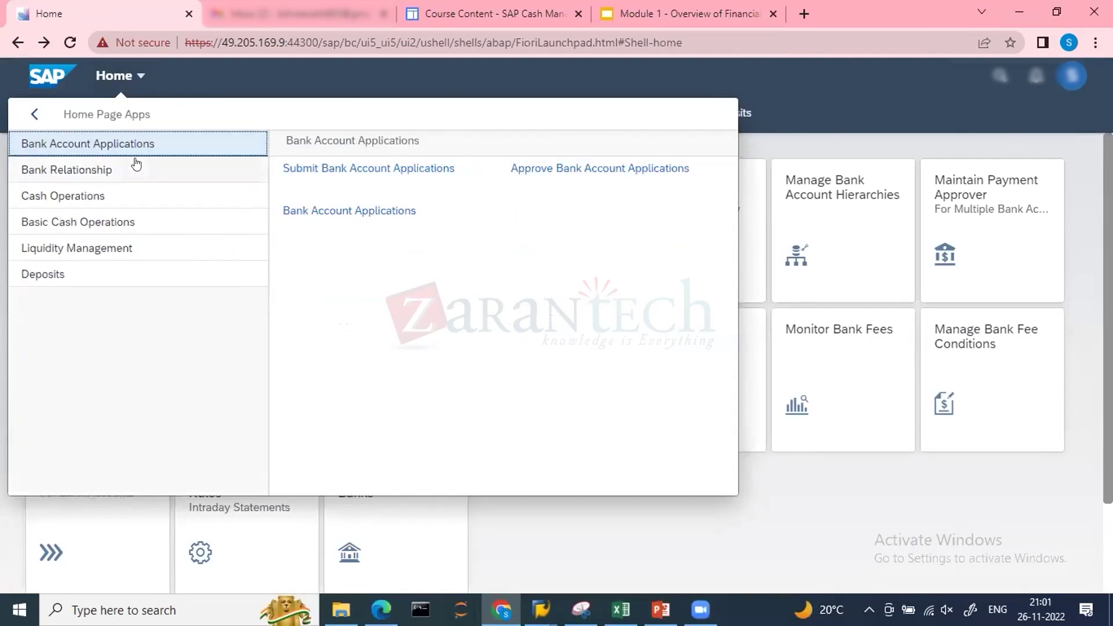
pyautogui.click(88, 169)
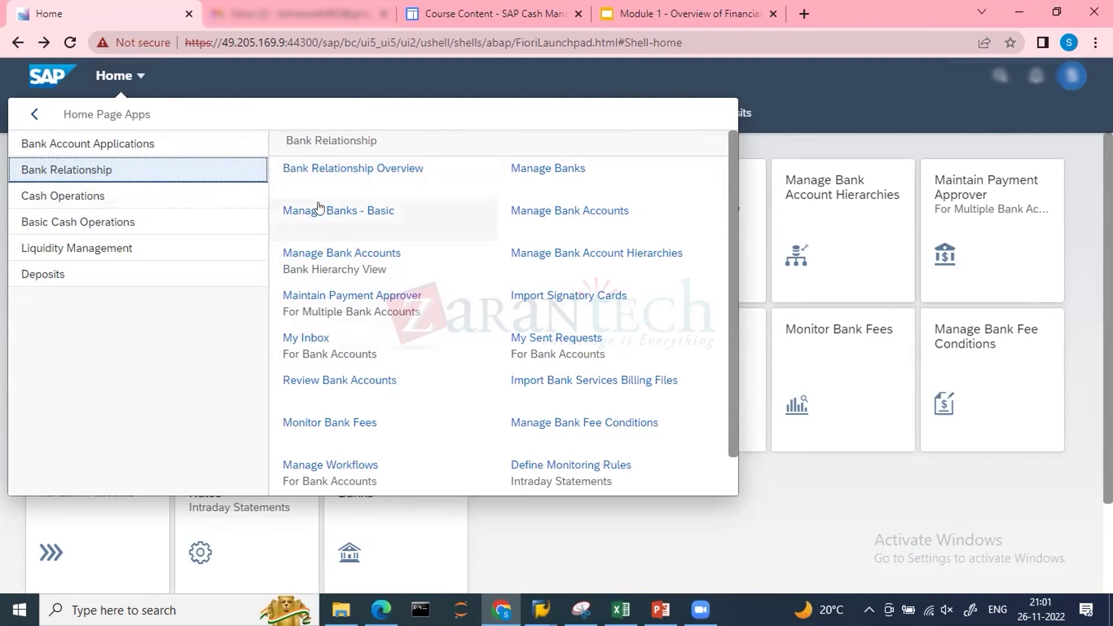
pyautogui.rightClick(357, 227)
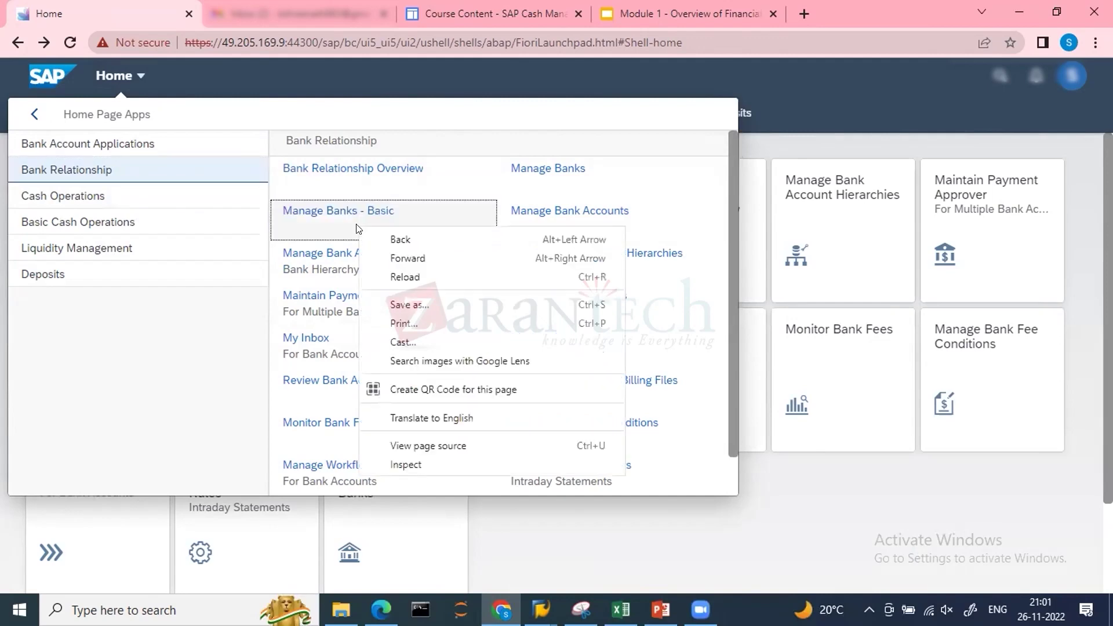
pyautogui.click(343, 222)
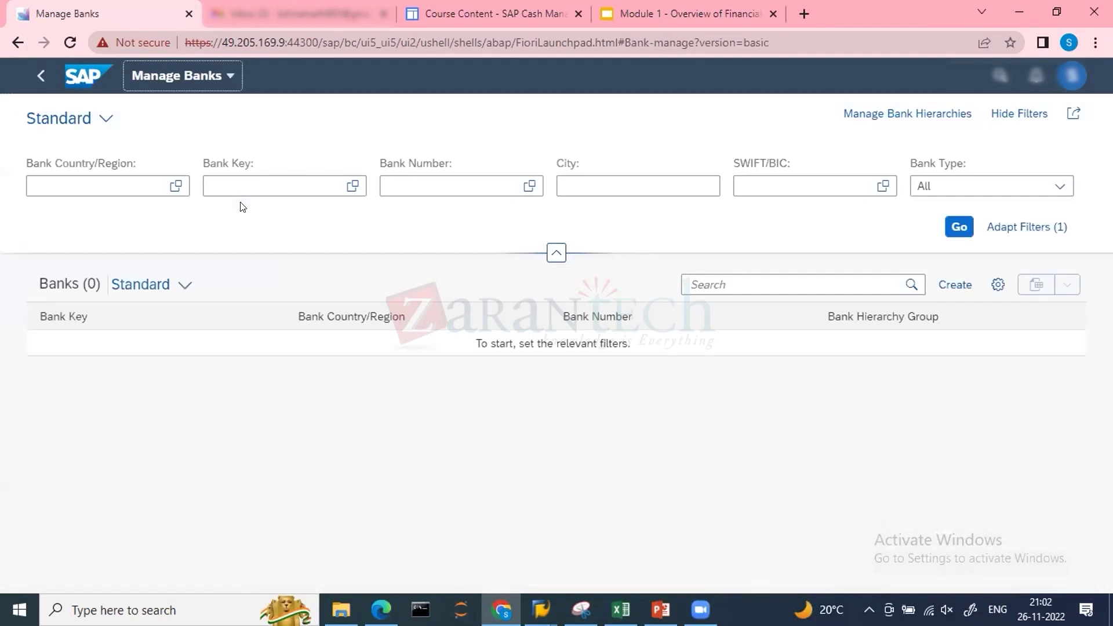
pyautogui.click(39, 81)
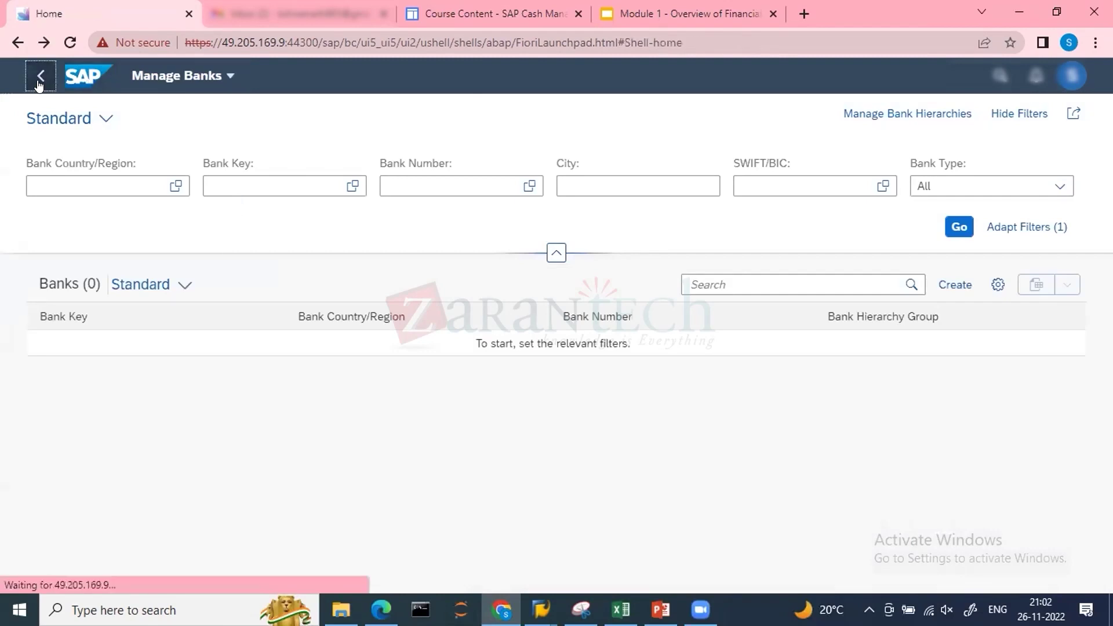
# Switch to the Module 1 slides and advance to the SAP Fiori Launchpad User Personalization slide.
pyautogui.click(644, 8)
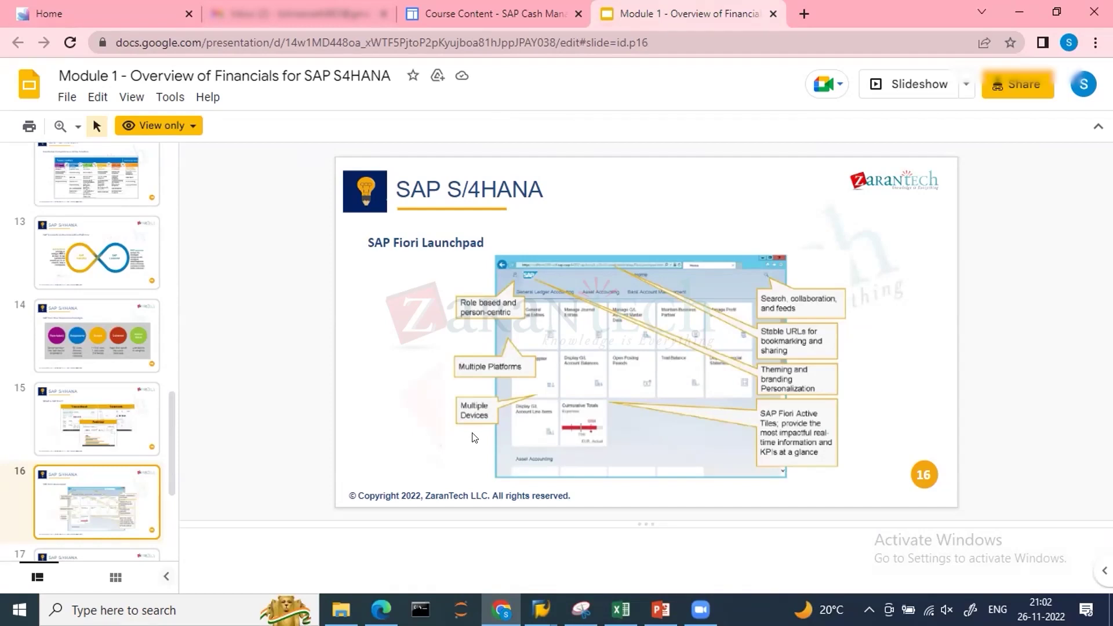
pyautogui.press('Down')
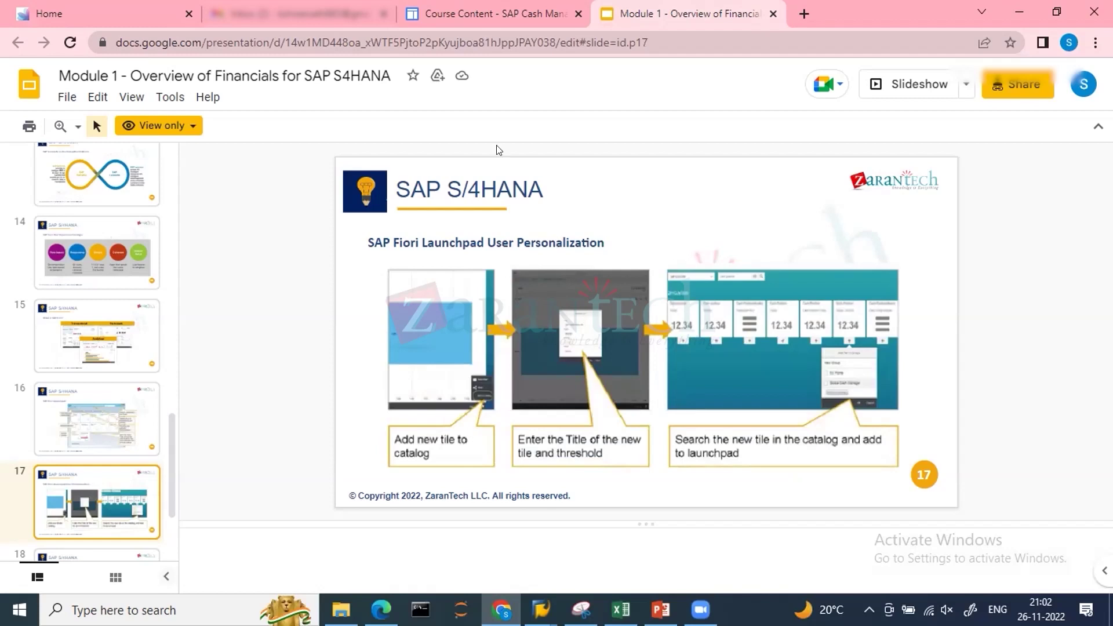
# Return to the Fiori launchpad, put the home page into edit mode, and examine its editable groups and tiles.
pyautogui.click(134, 22)
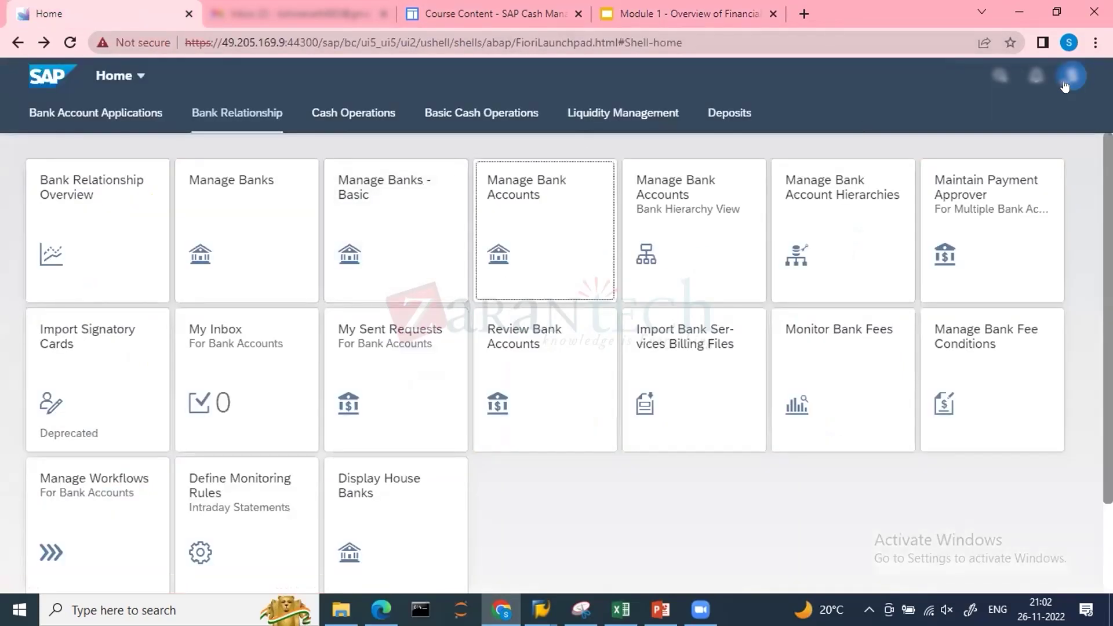
pyautogui.click(1072, 76)
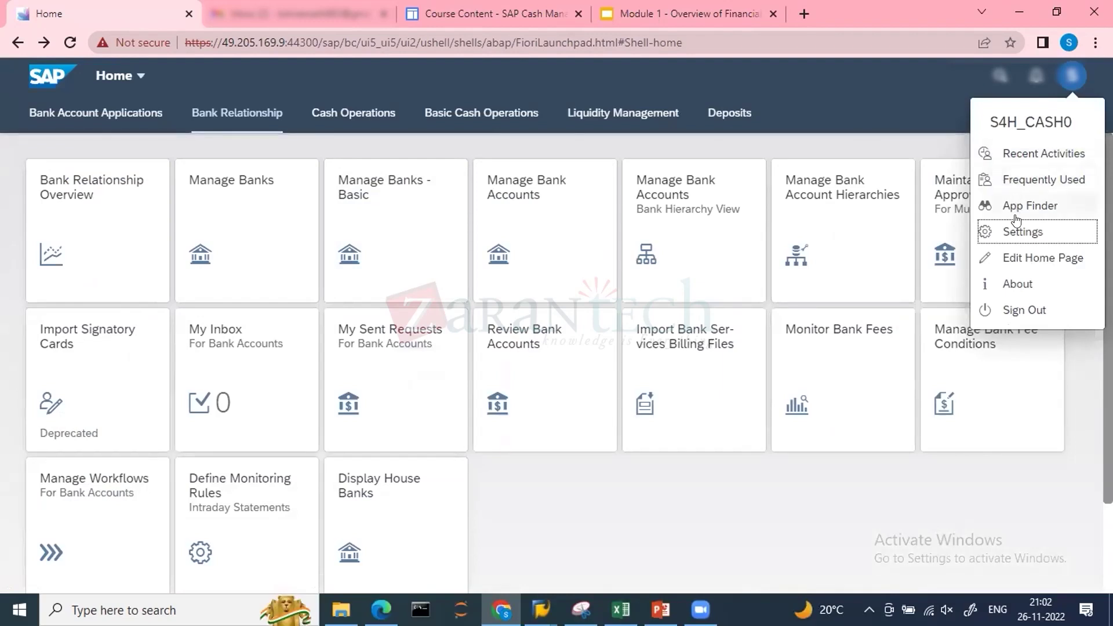
pyautogui.click(1016, 260)
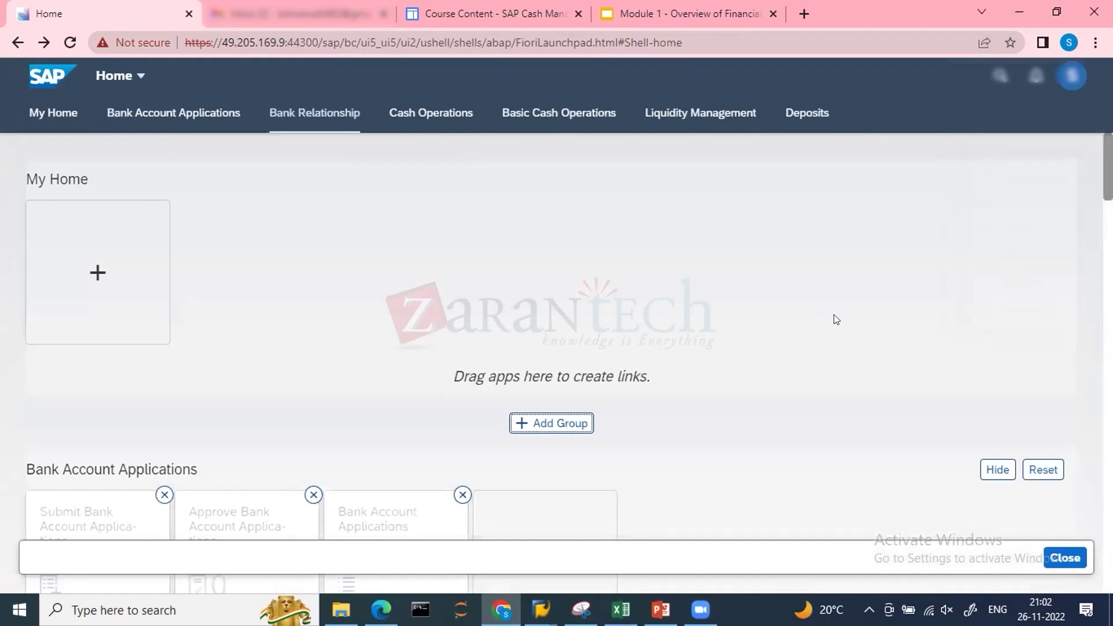
pyautogui.scroll(-5, 889, 305)
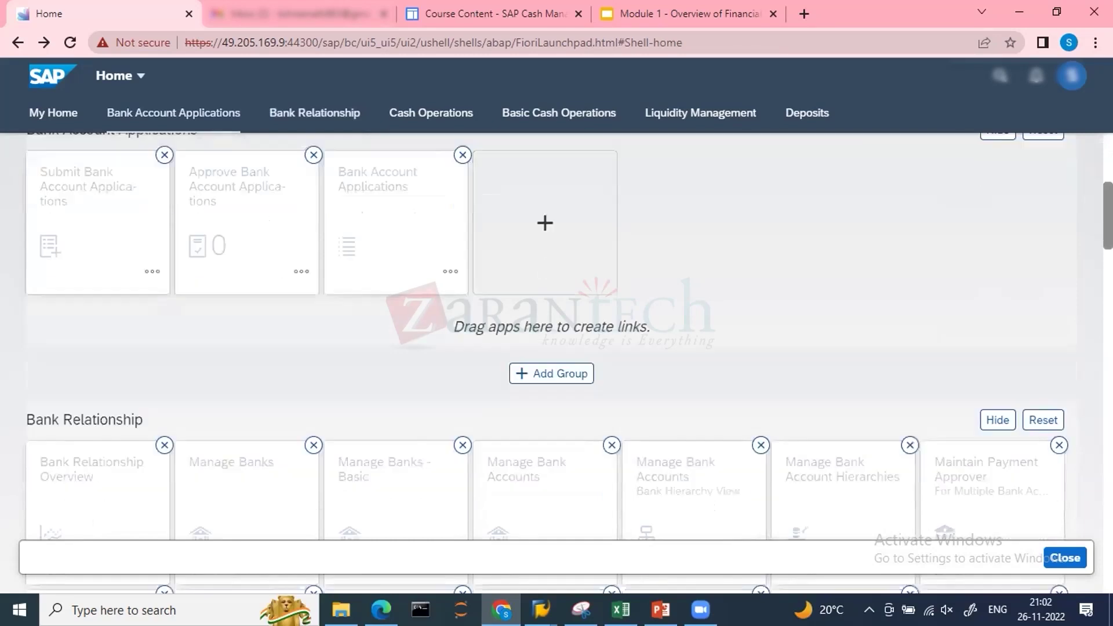
pyautogui.scroll(-5, 329, 455)
pyautogui.scroll(-4, 329, 454)
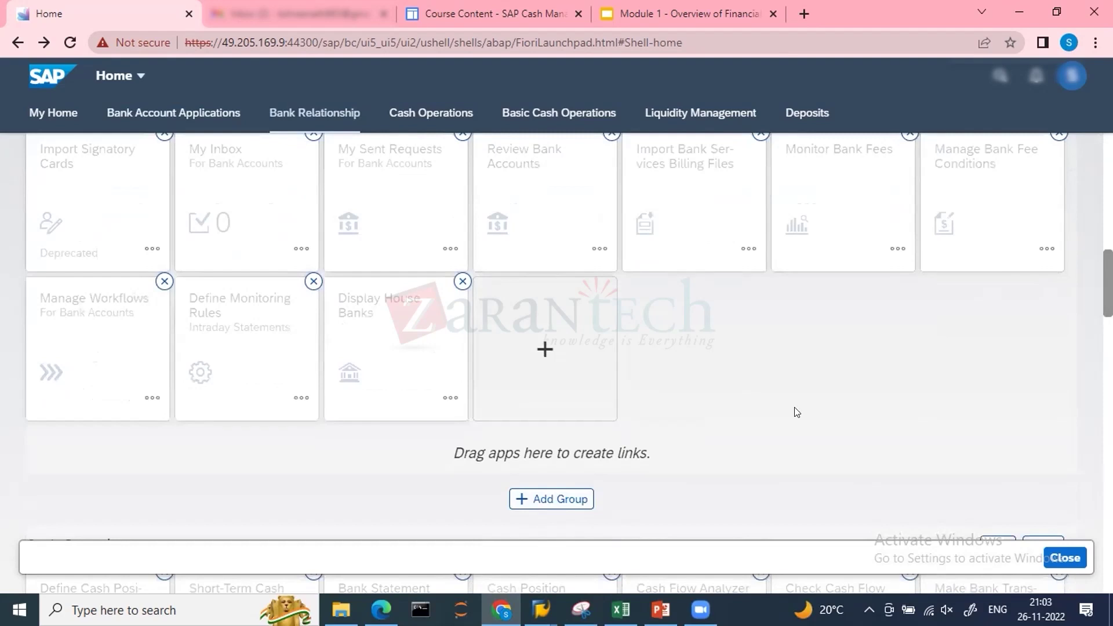
# View the user actions available in edit mode, and display the All My Apps overview.
pyautogui.click(1066, 84)
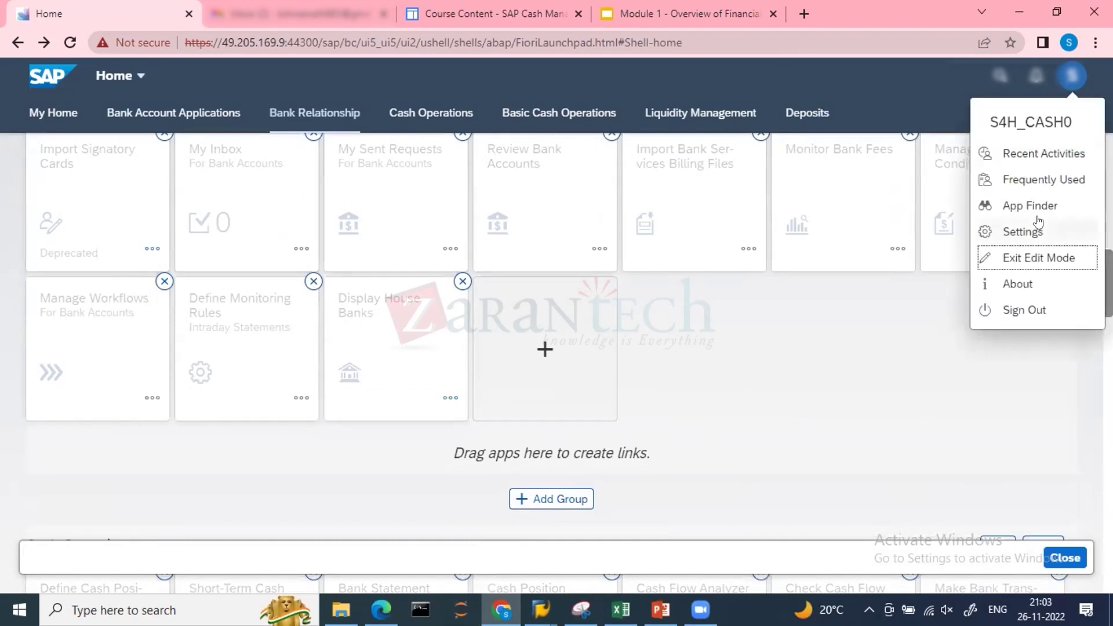
pyautogui.click(645, 307)
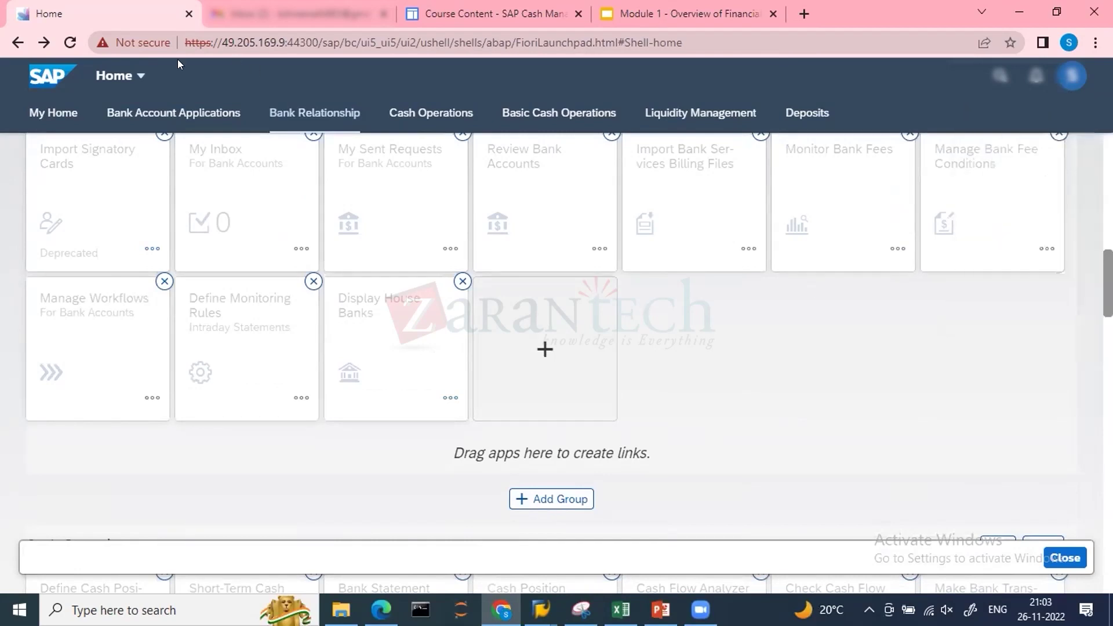
pyautogui.click(107, 84)
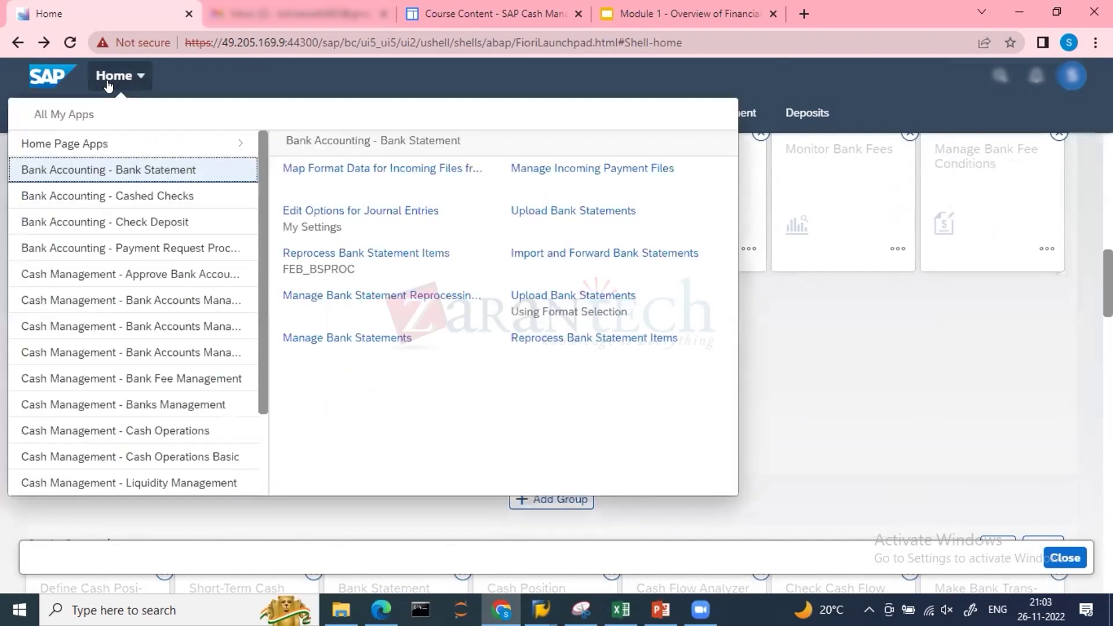
pyautogui.click(58, 86)
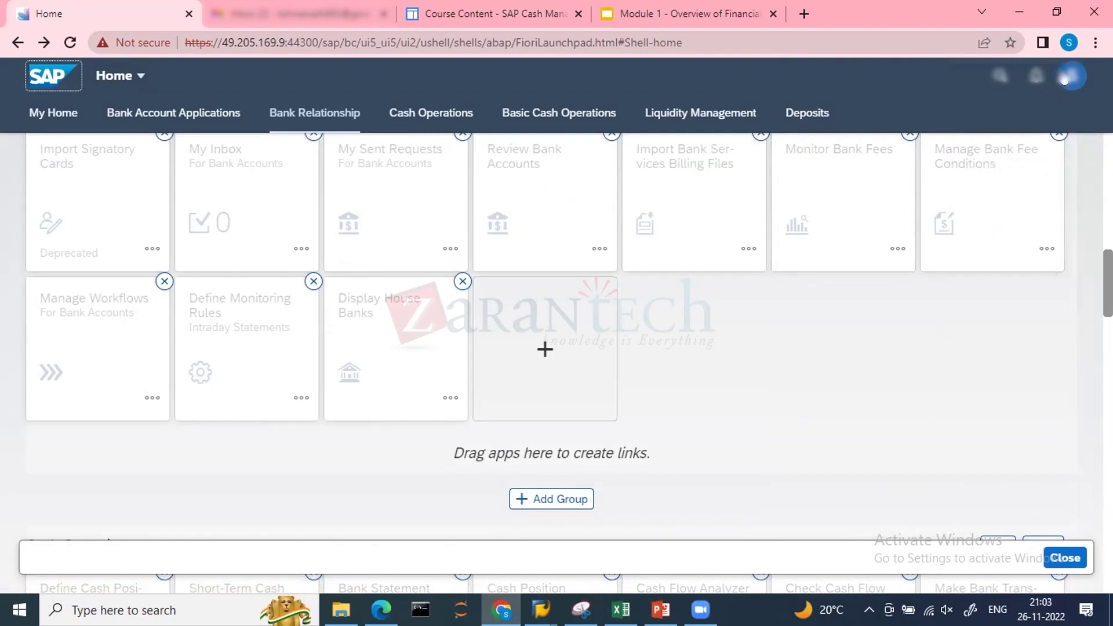
pyautogui.click(100, 75)
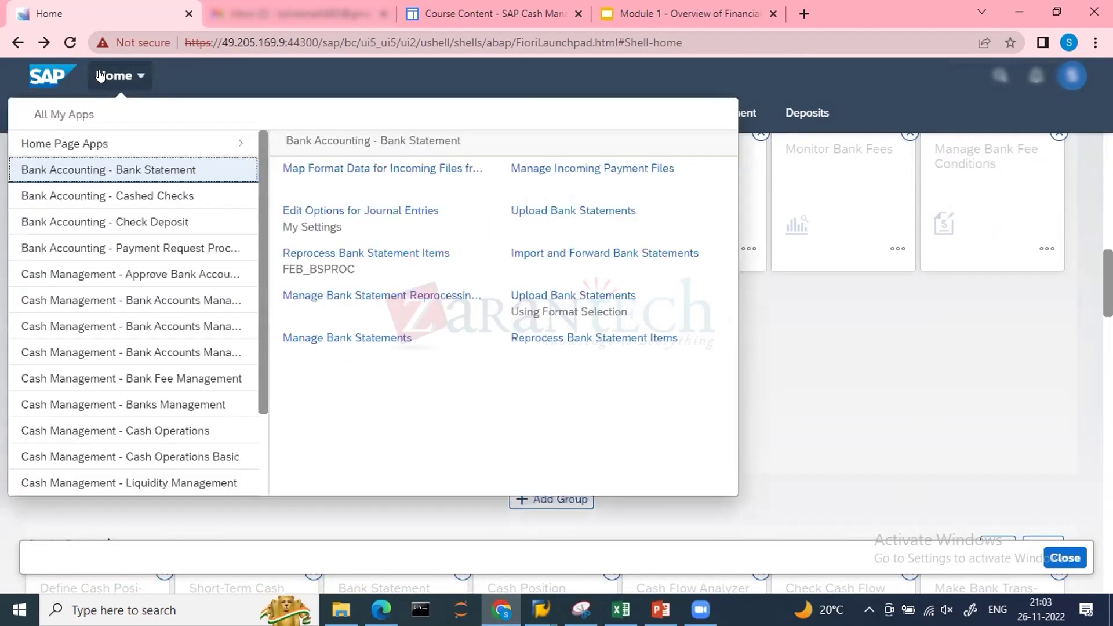
# Examine the Home Page Apps list, and view the My Home, Bank Account Applications and Bank Relationship groups in edit mode.
pyautogui.click(70, 144)
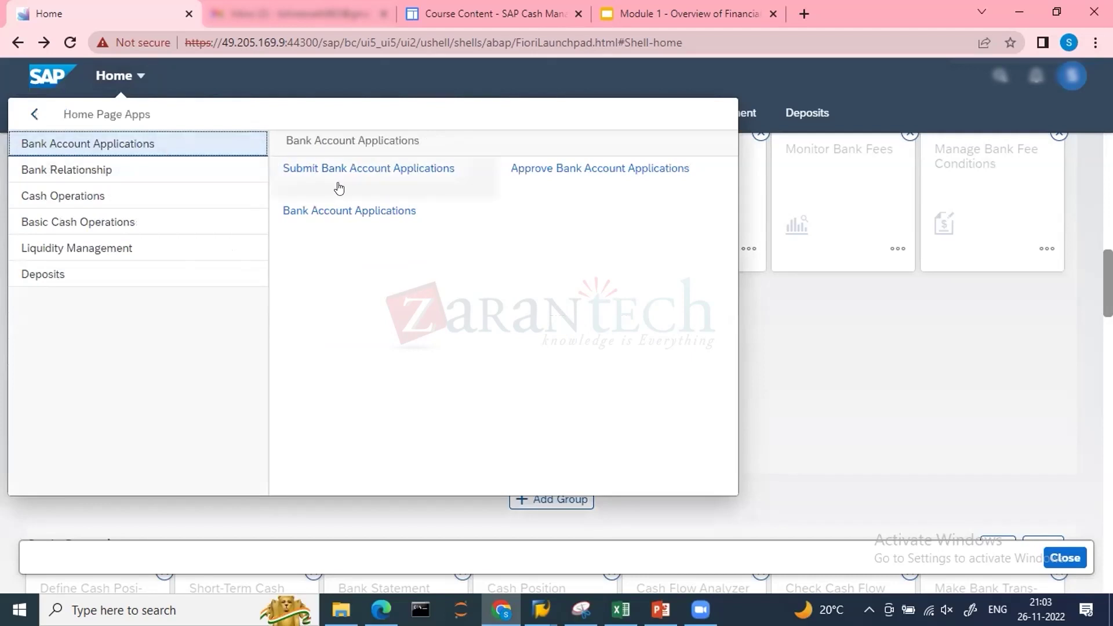
pyautogui.press('Escape')
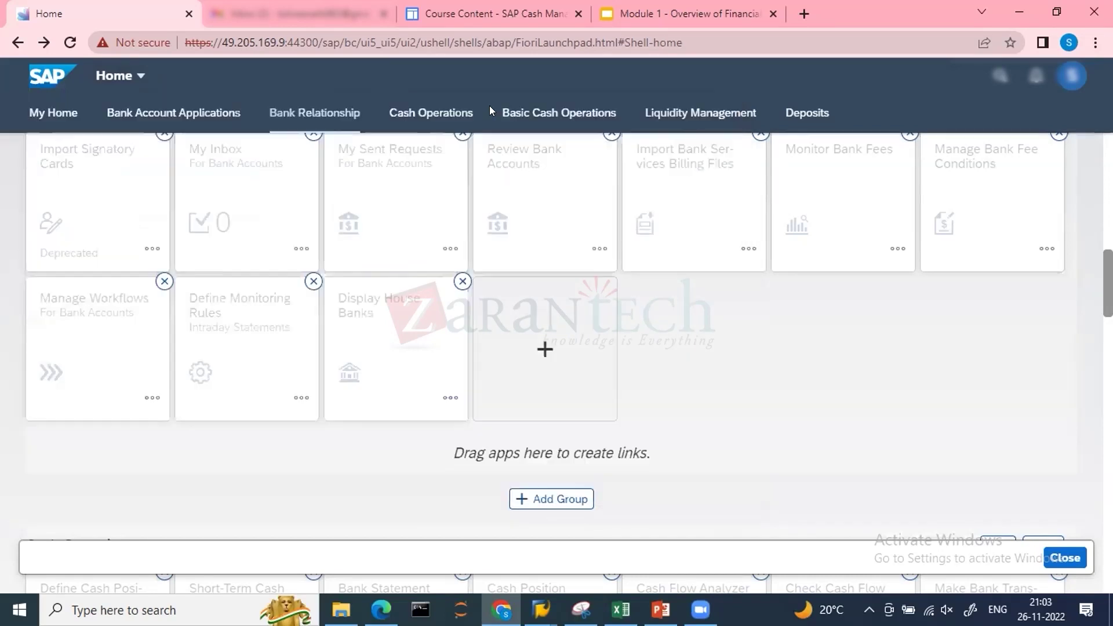
pyautogui.click(74, 113)
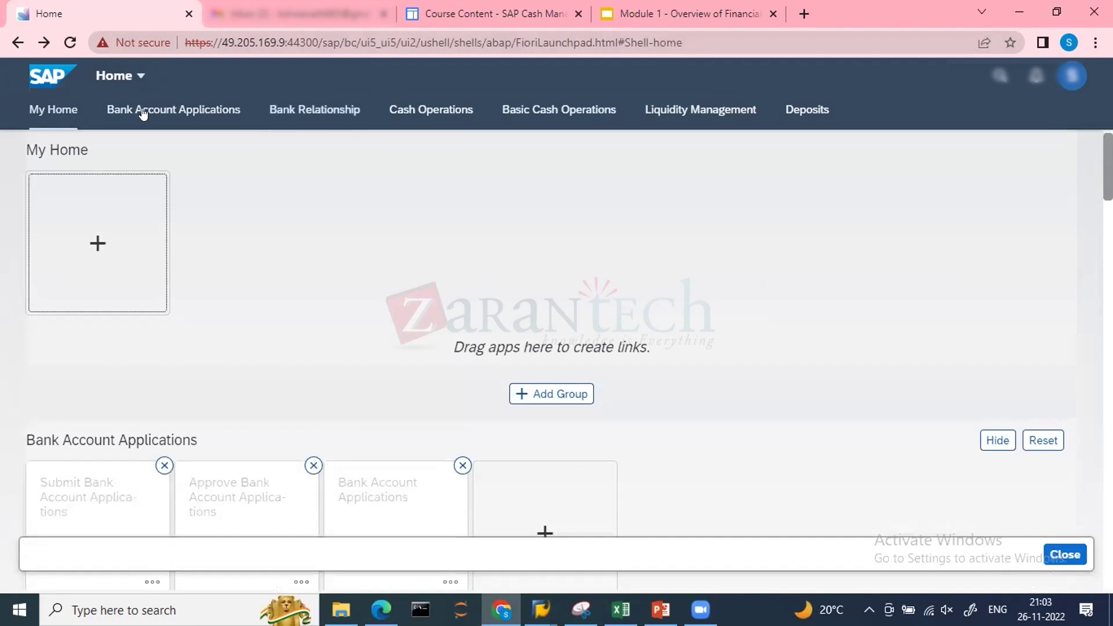
pyautogui.click(148, 111)
pyautogui.click(305, 105)
# Browse the bank accounting categories in All My Apps, open Process Free Form Payments, and return to the launchpad home page.
pyautogui.click(116, 75)
pyautogui.click(75, 179)
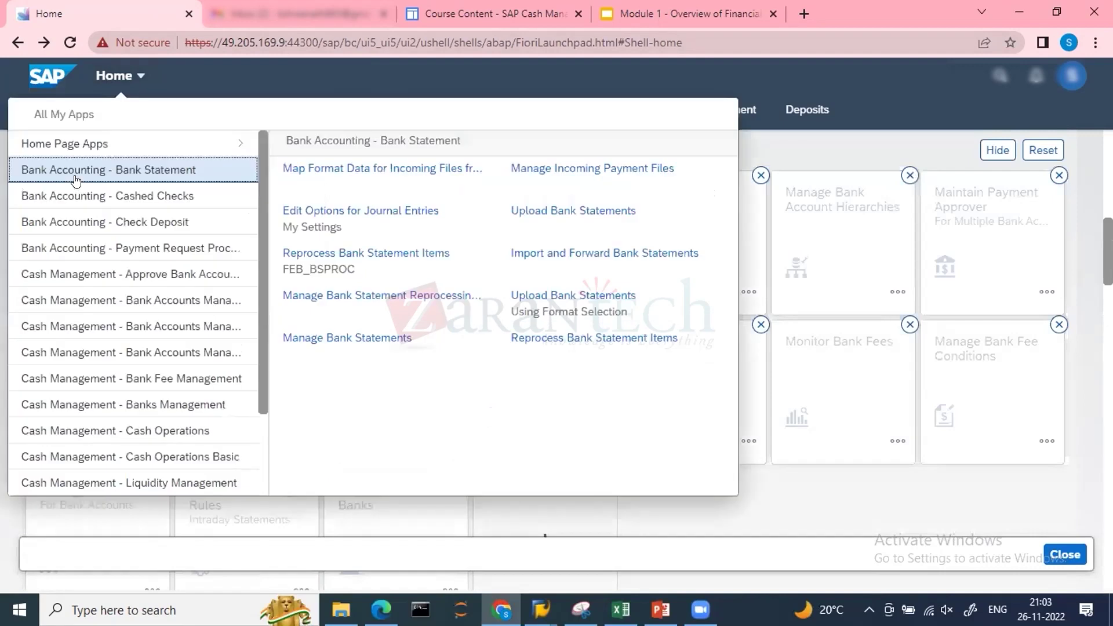
pyautogui.click(70, 194)
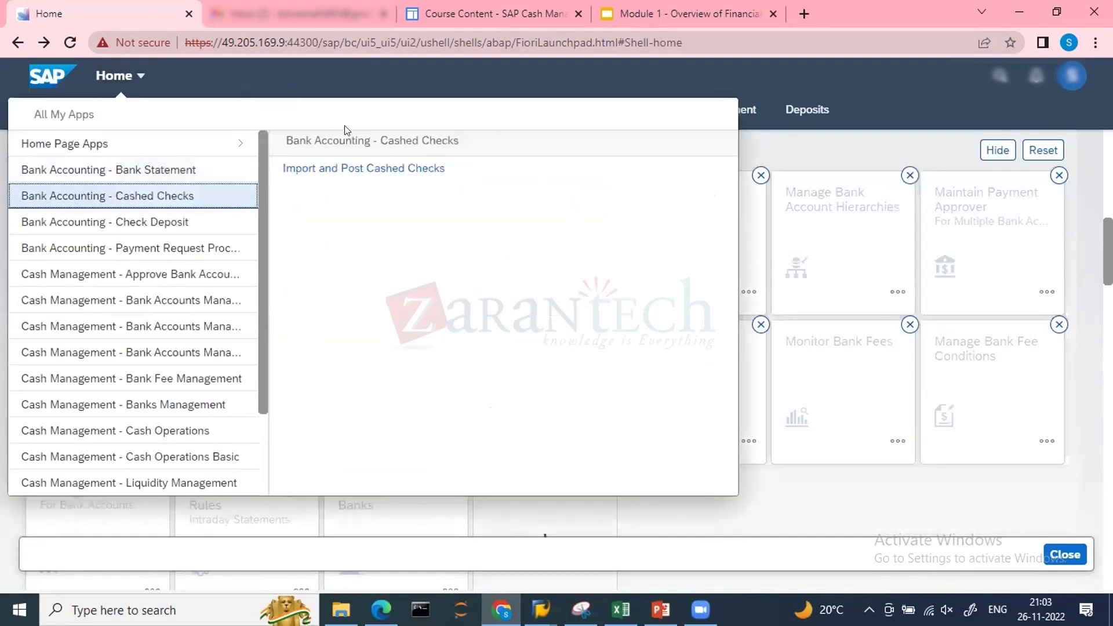
pyautogui.click(154, 248)
pyautogui.click(392, 175)
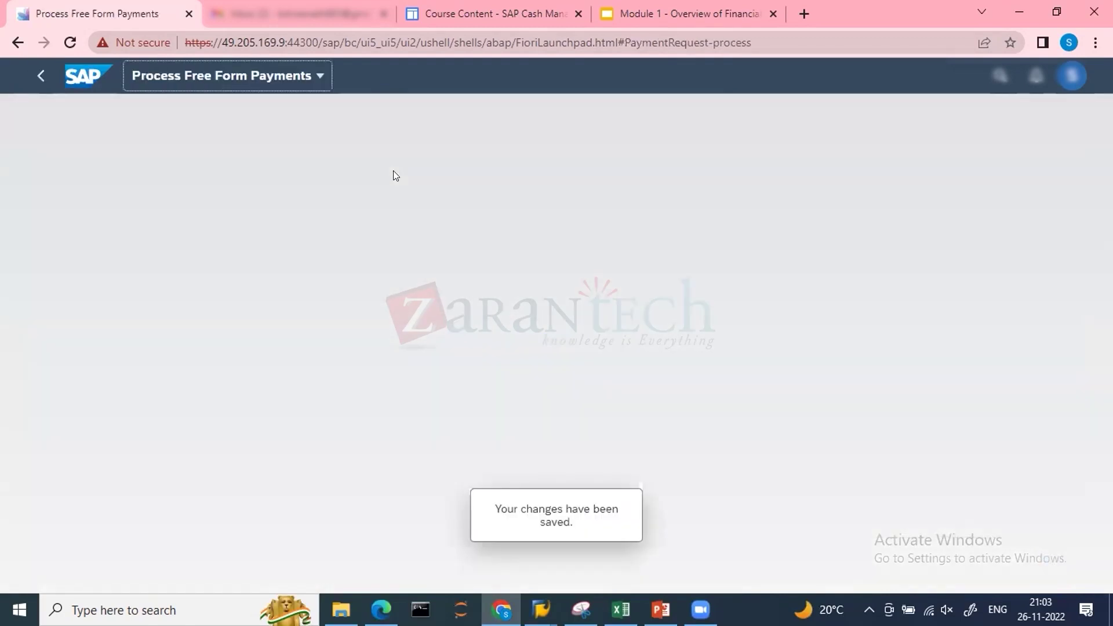
pyautogui.click(87, 87)
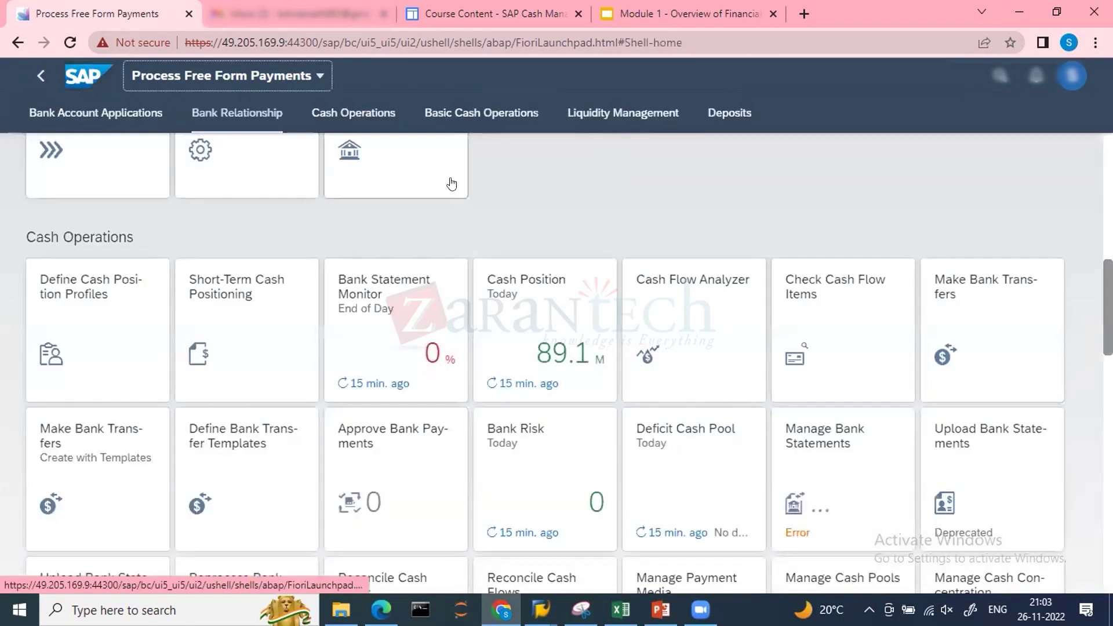
# View the tiles of the Deposits, Liquidity Management, Basic Cash Operations and Cash Operations groups in turn.
pyautogui.press('pageup')
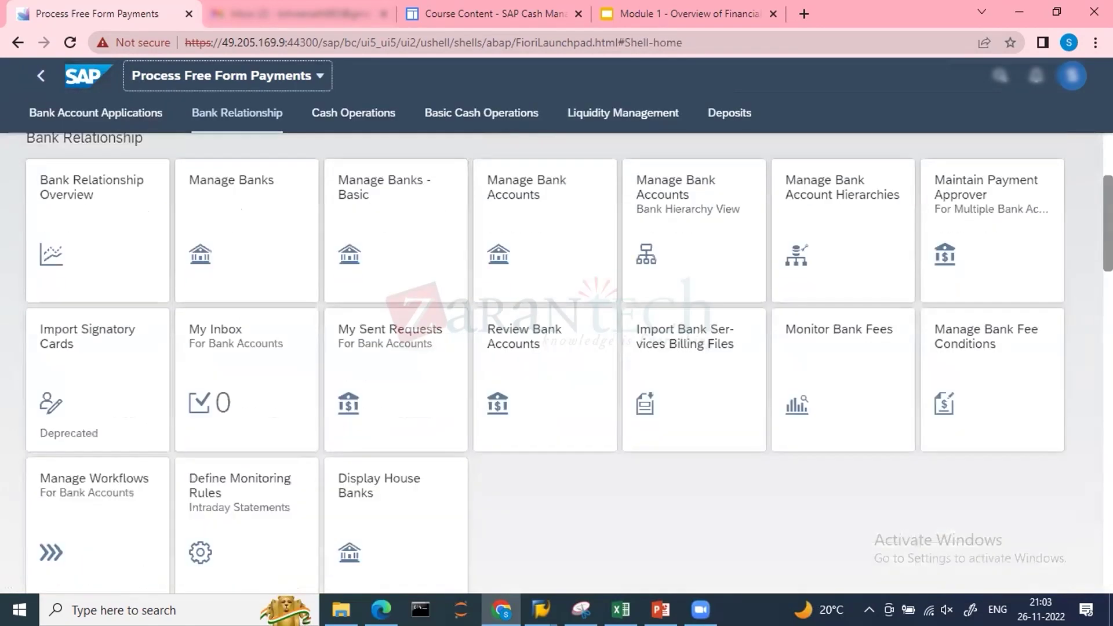
pyautogui.click(722, 116)
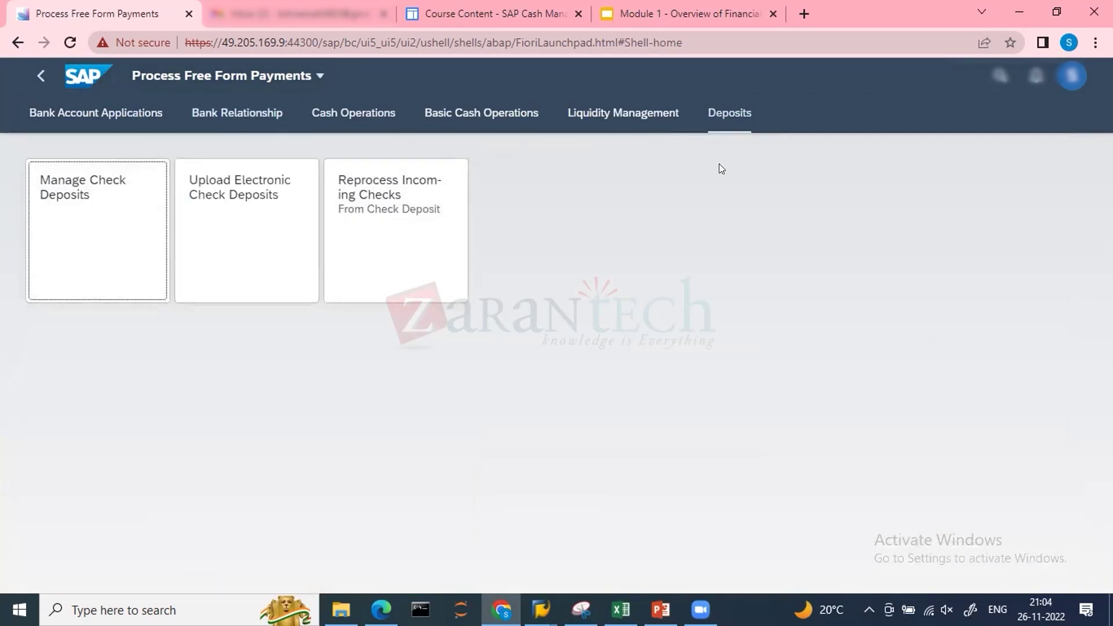
pyautogui.click(578, 124)
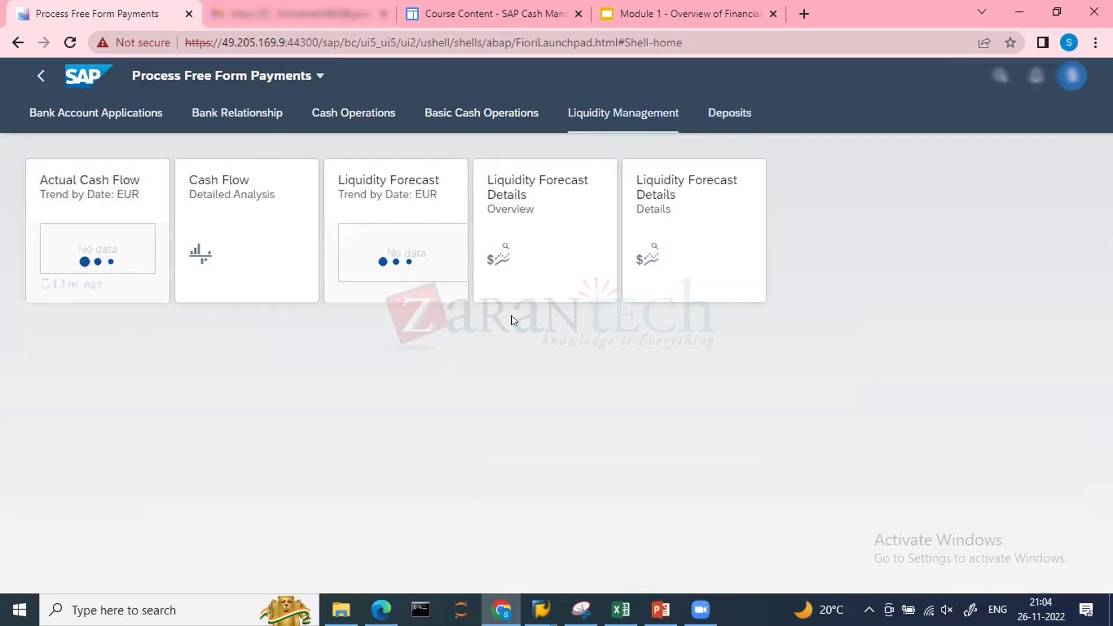
pyautogui.click(470, 113)
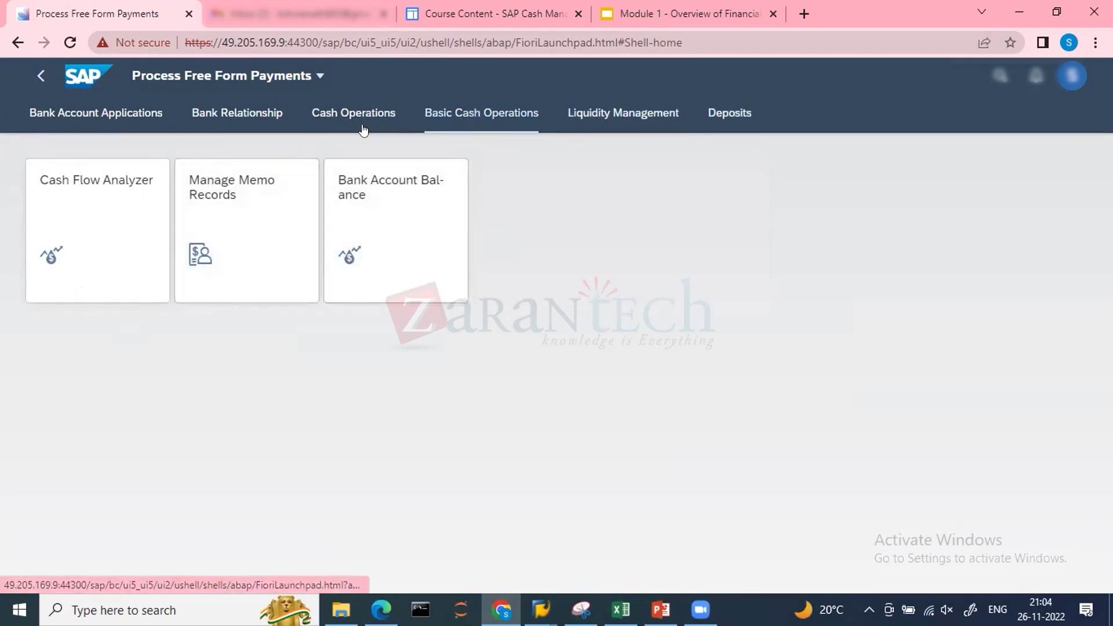
pyautogui.click(333, 112)
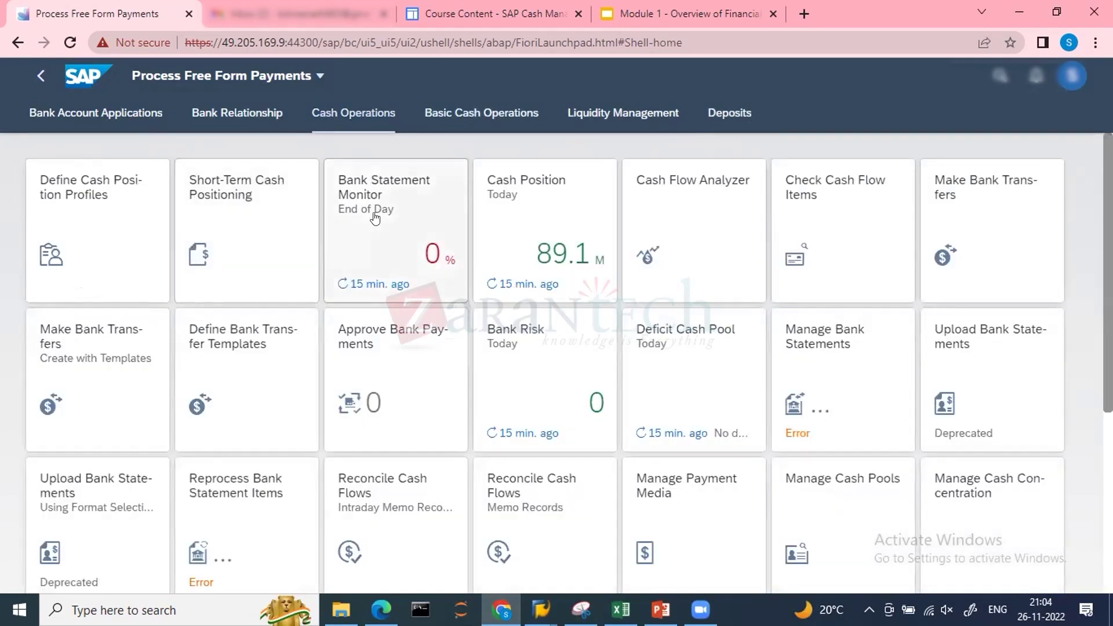
# Open the Cash Position app and view today's position by bank and by company.
pyautogui.click(506, 191)
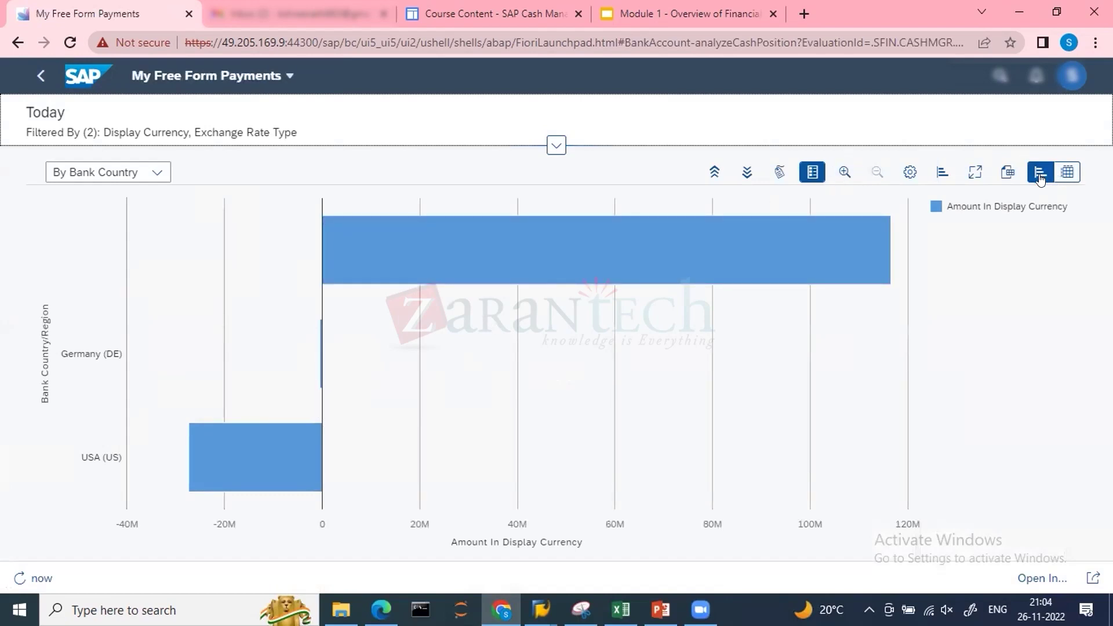
pyautogui.click(155, 174)
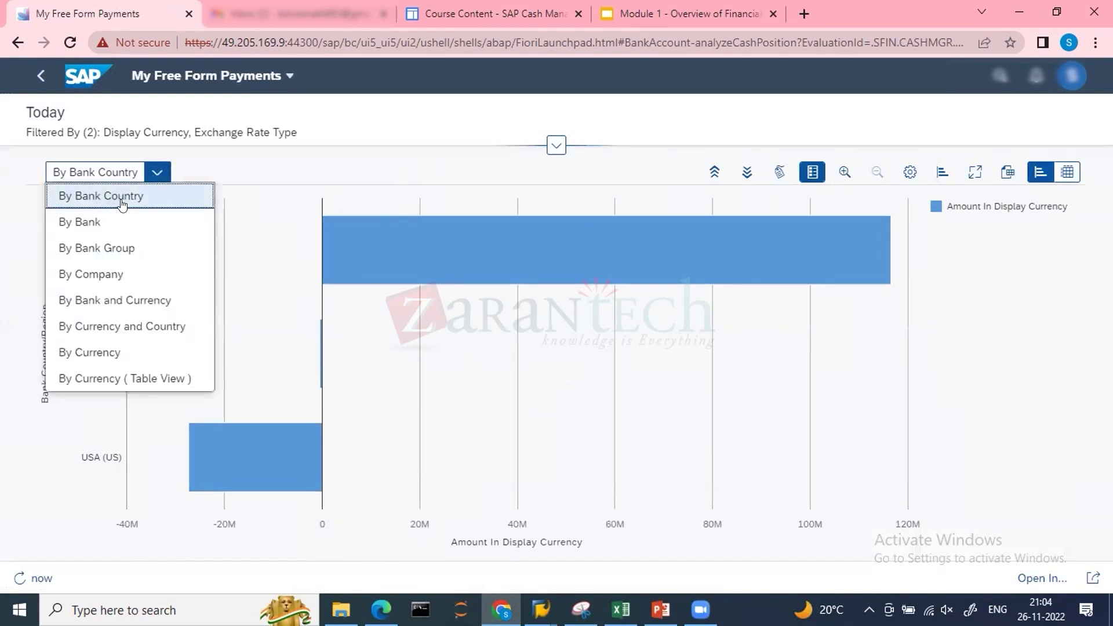
pyautogui.click(87, 227)
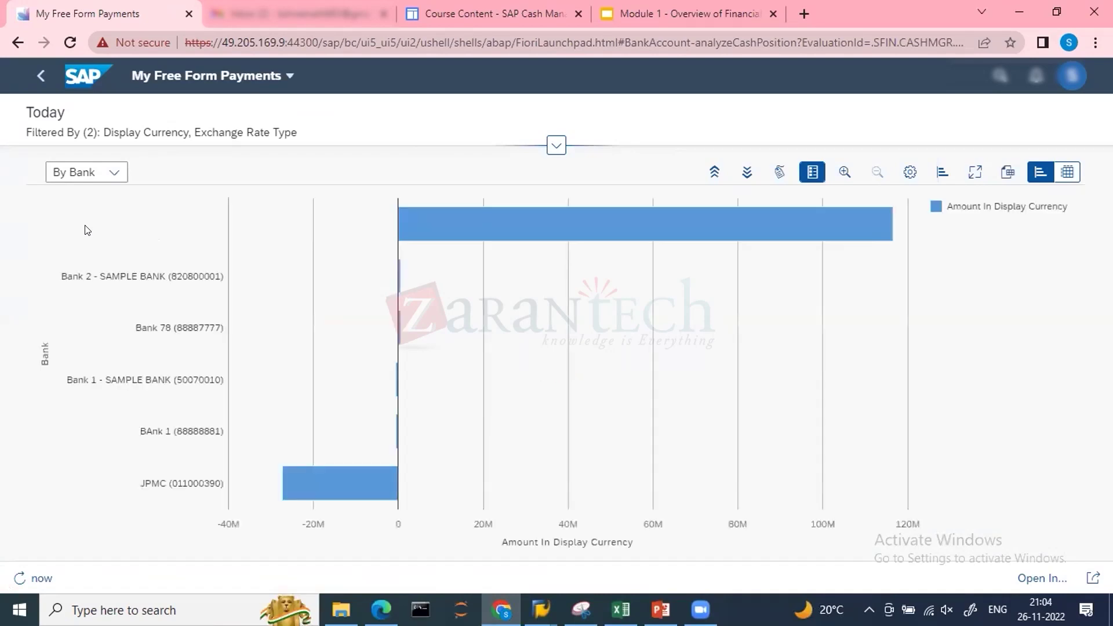
pyautogui.click(113, 172)
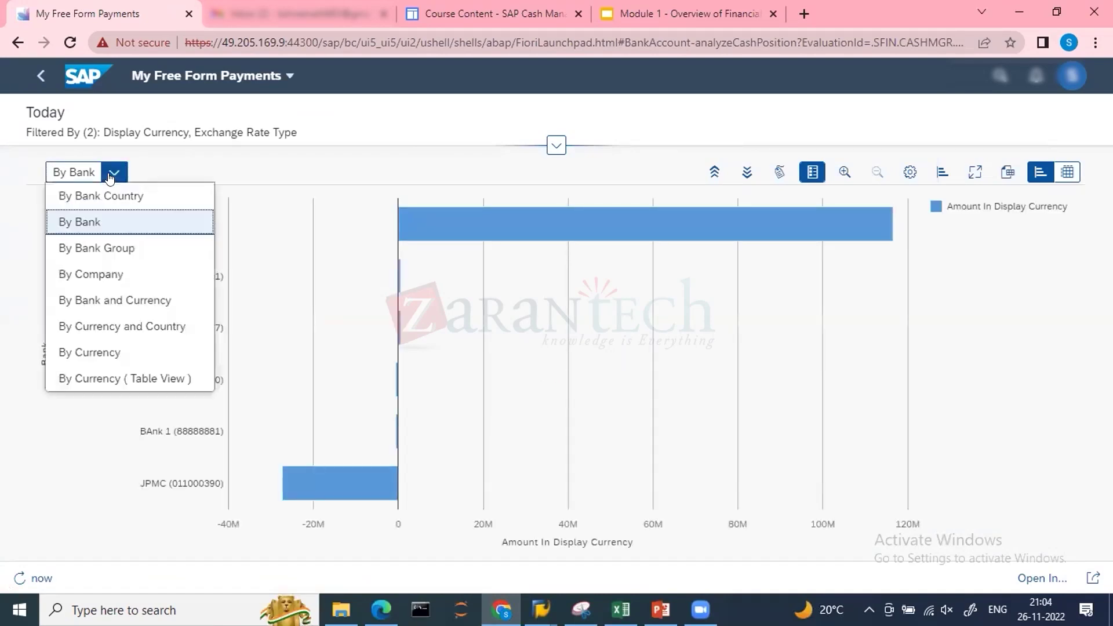
pyautogui.click(108, 274)
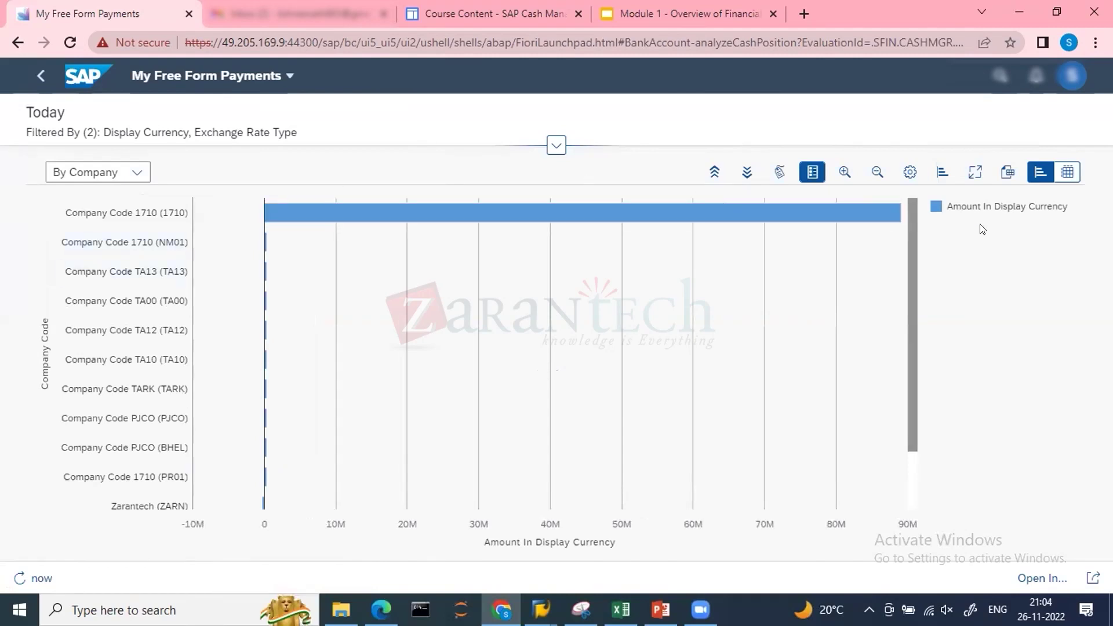
pyautogui.click(137, 179)
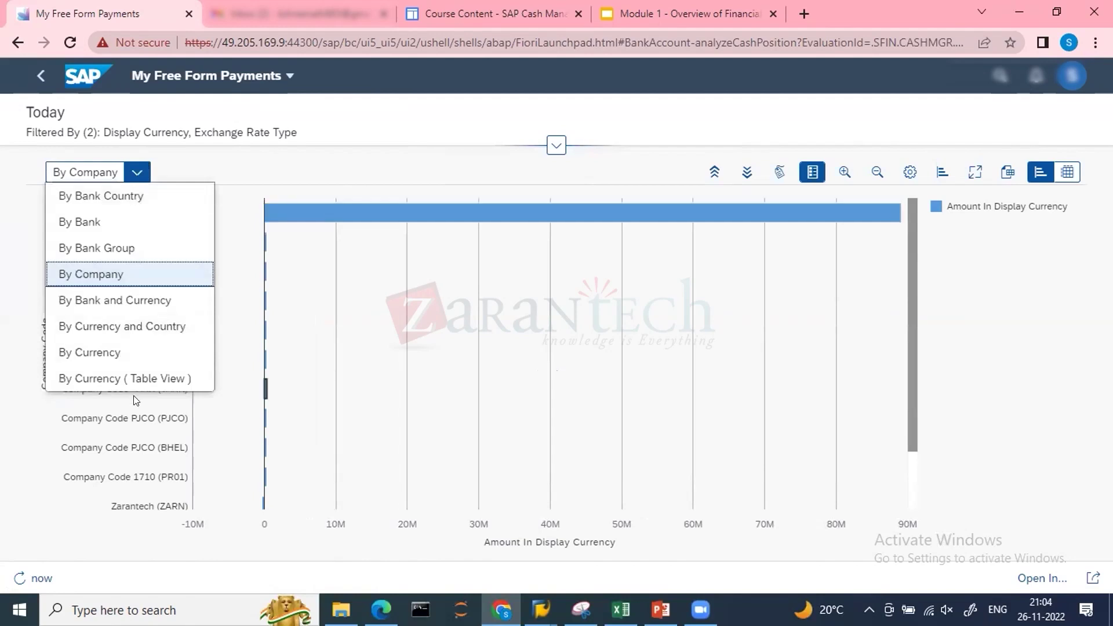
pyautogui.click(138, 554)
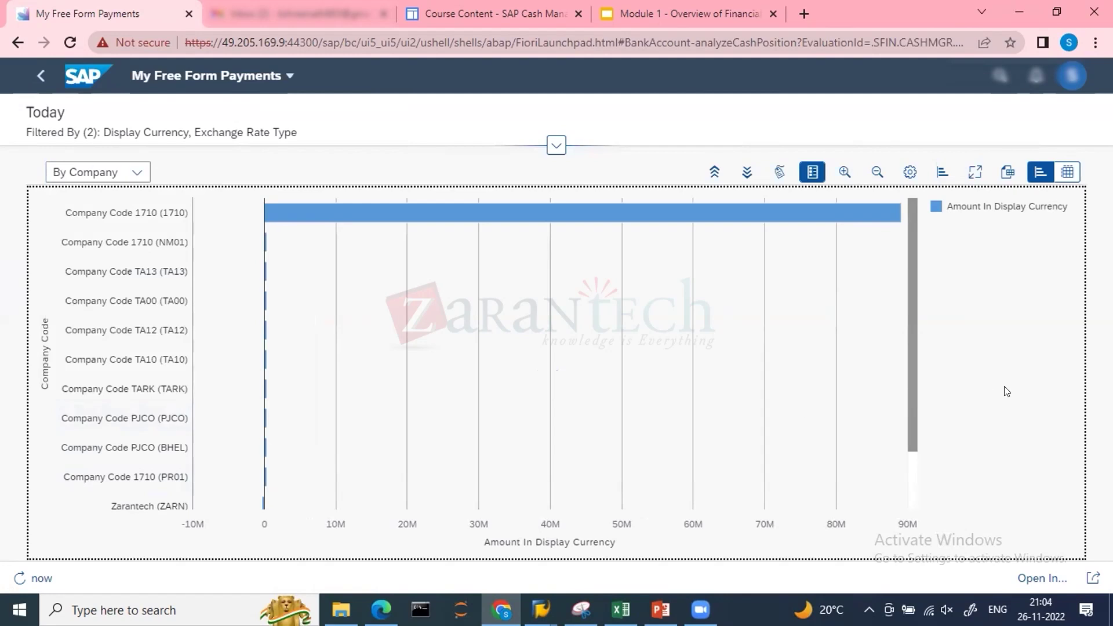
# View the by-company cash position as a table, and display its chart in full screen before restoring normal size.
pyautogui.click(1067, 171)
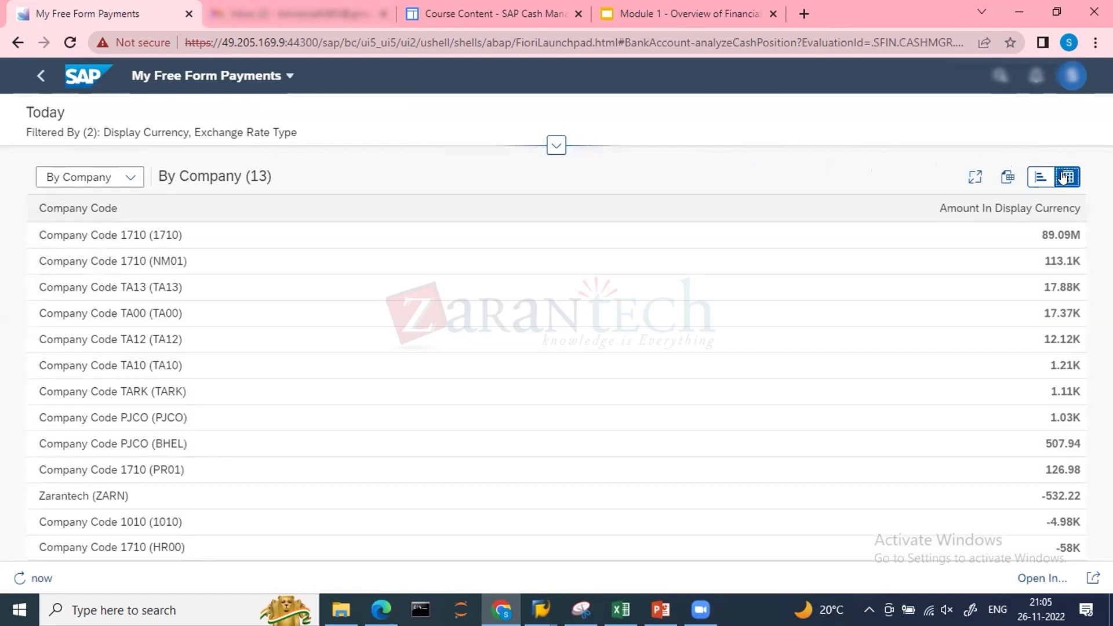
pyautogui.click(1039, 177)
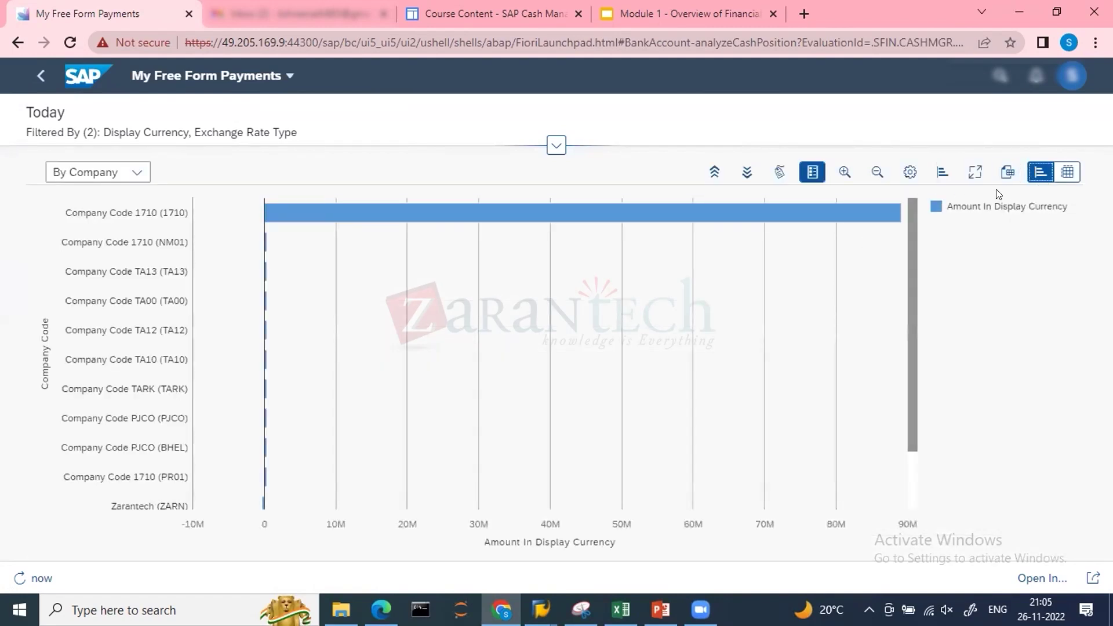
pyautogui.click(968, 177)
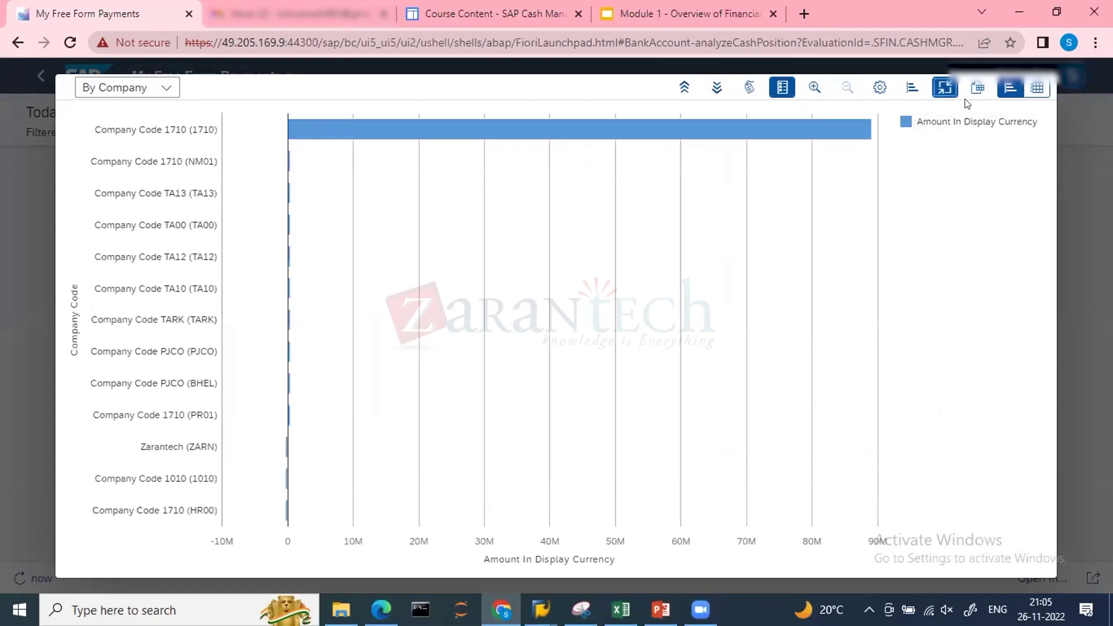
pyautogui.click(945, 87)
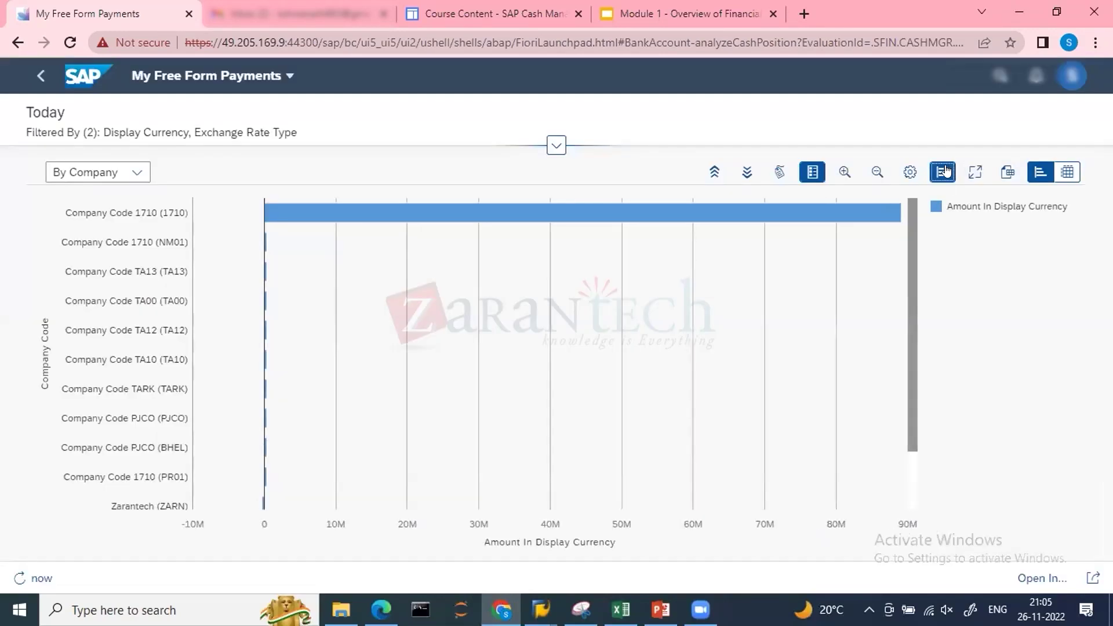
# Display the by-company cash position as a column chart and as a pie chart.
pyautogui.click(945, 171)
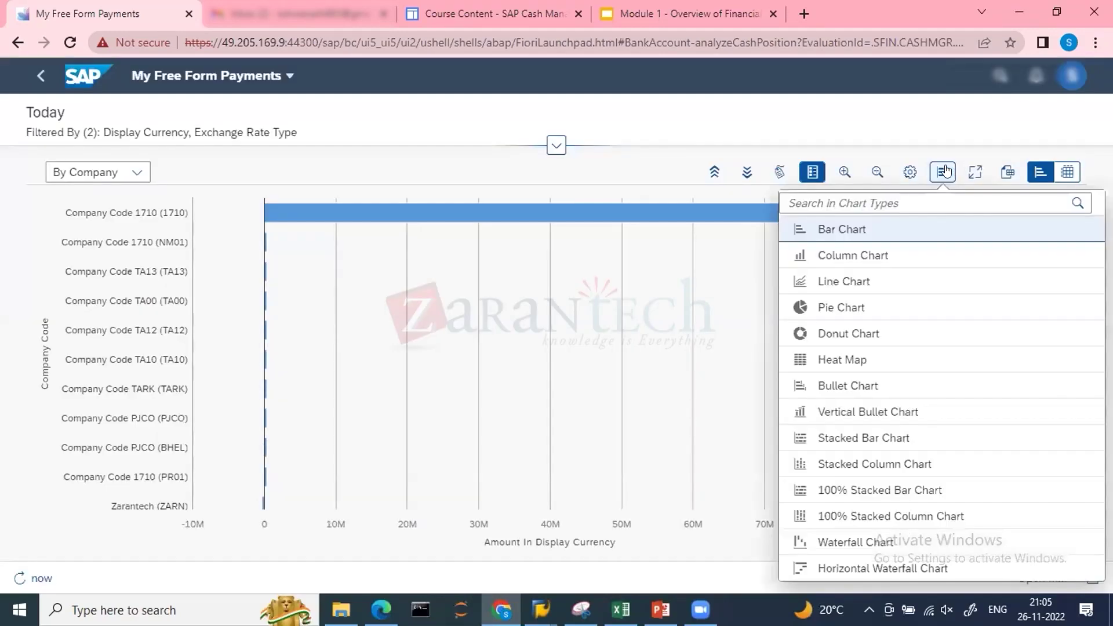
pyautogui.click(830, 257)
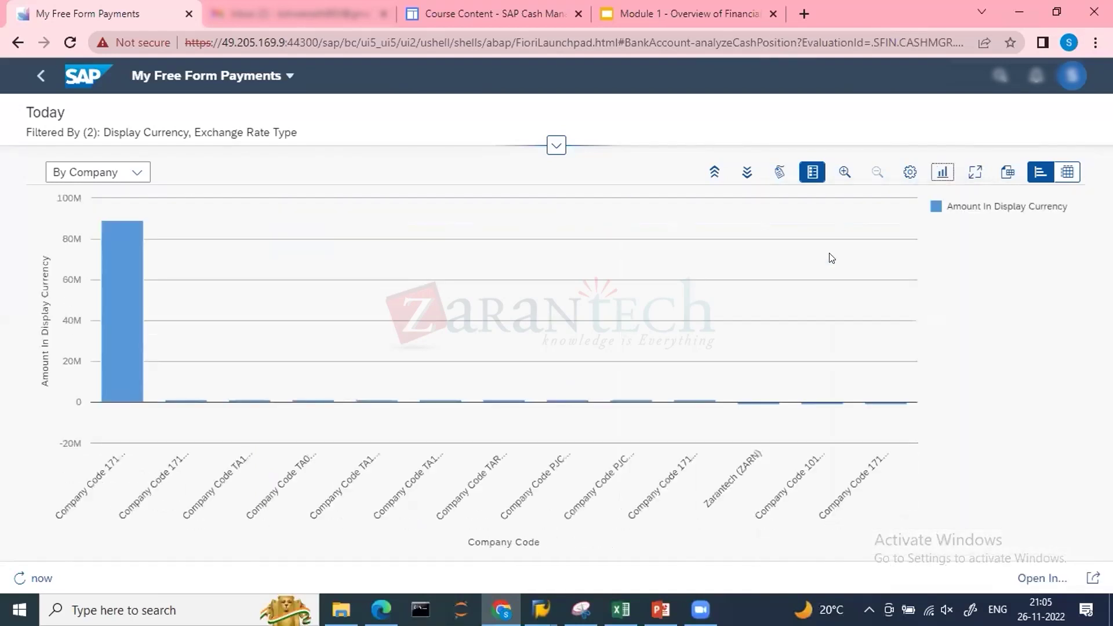
pyautogui.click(942, 171)
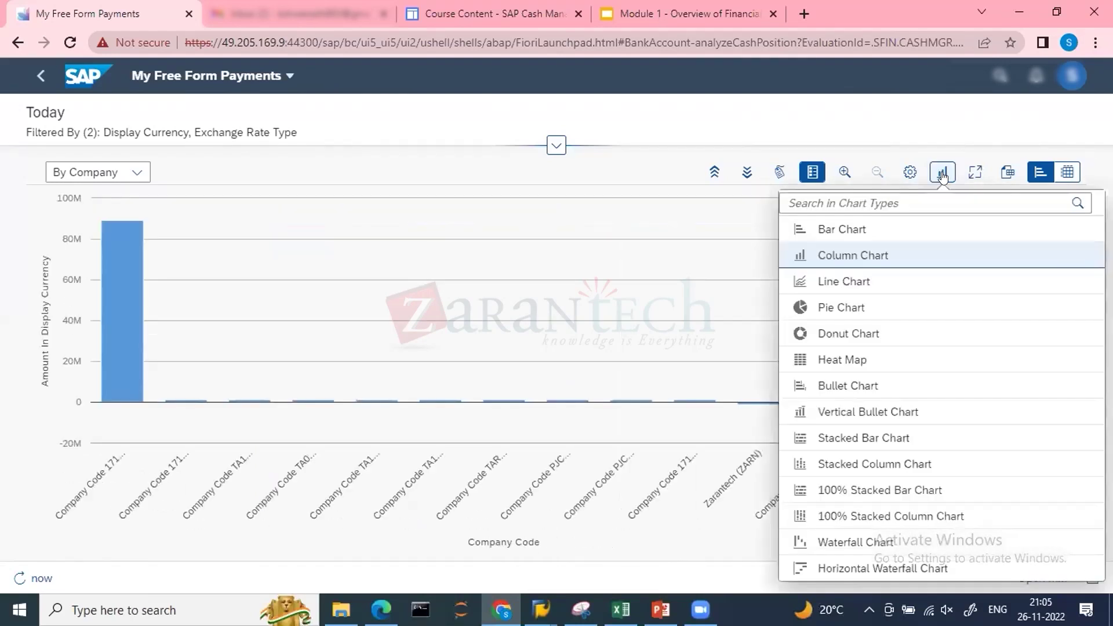
pyautogui.click(840, 317)
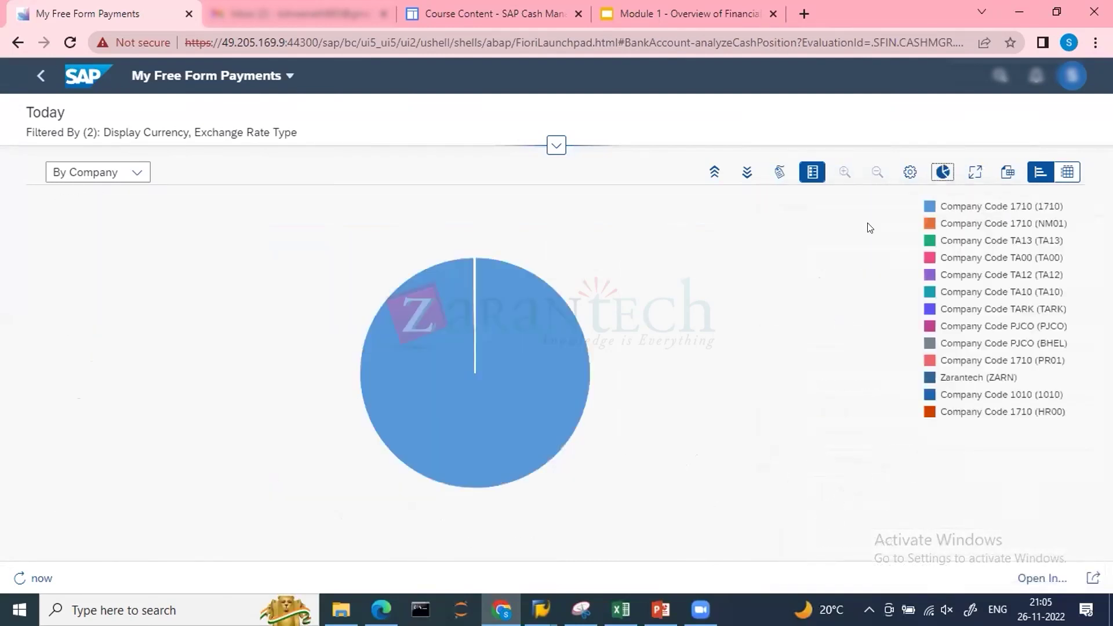
# Display the cash position by currency as a vertical bullet chart.
pyautogui.click(136, 173)
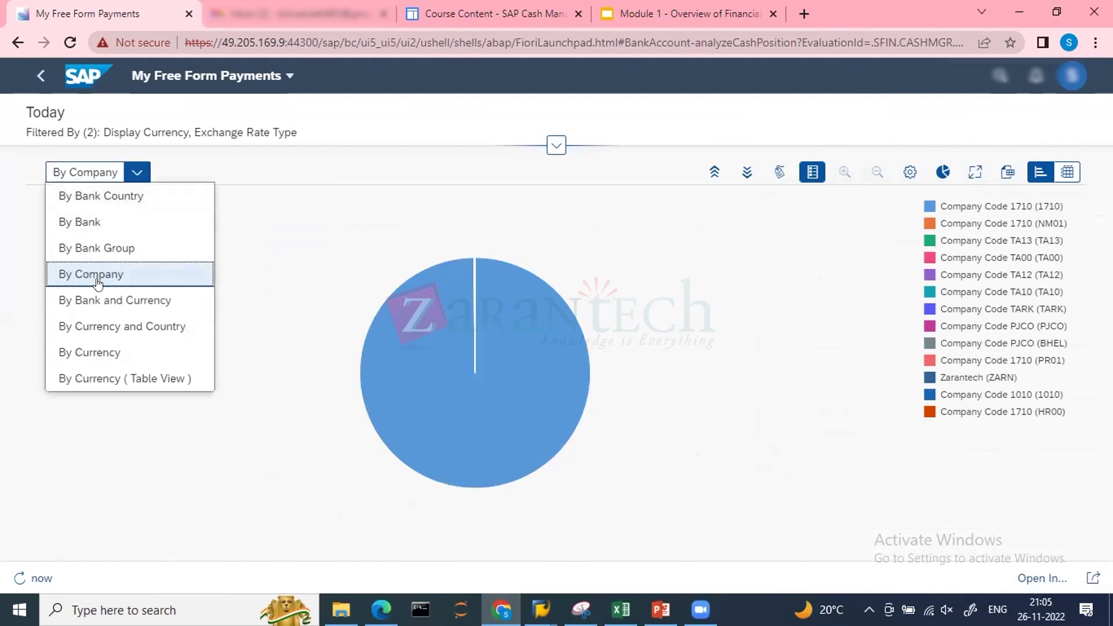
pyautogui.click(99, 351)
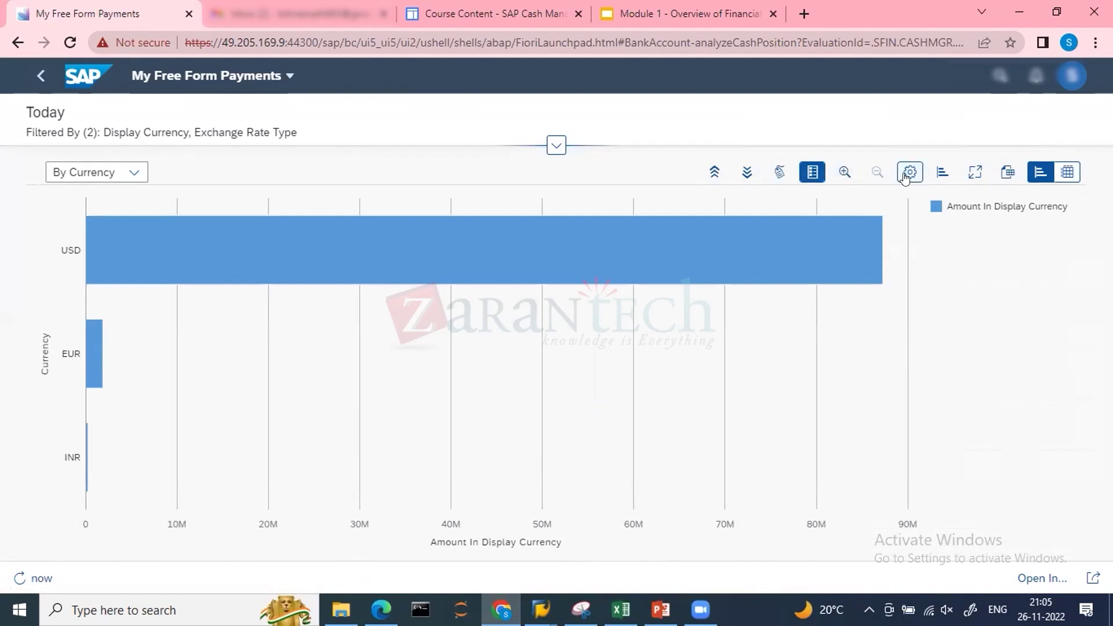
pyautogui.click(940, 172)
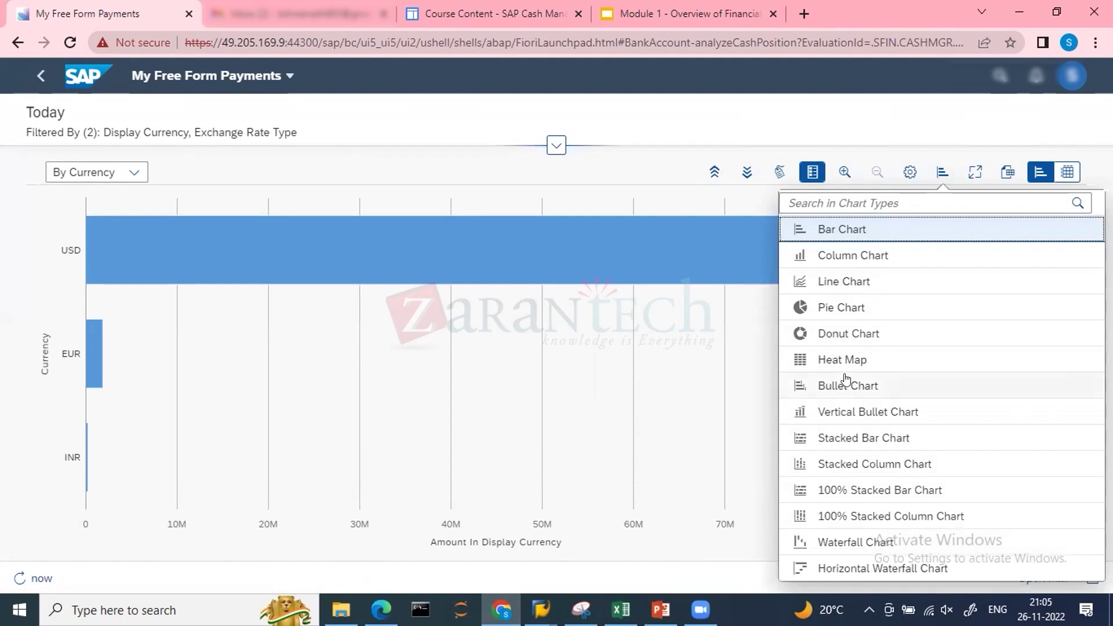
pyautogui.click(846, 413)
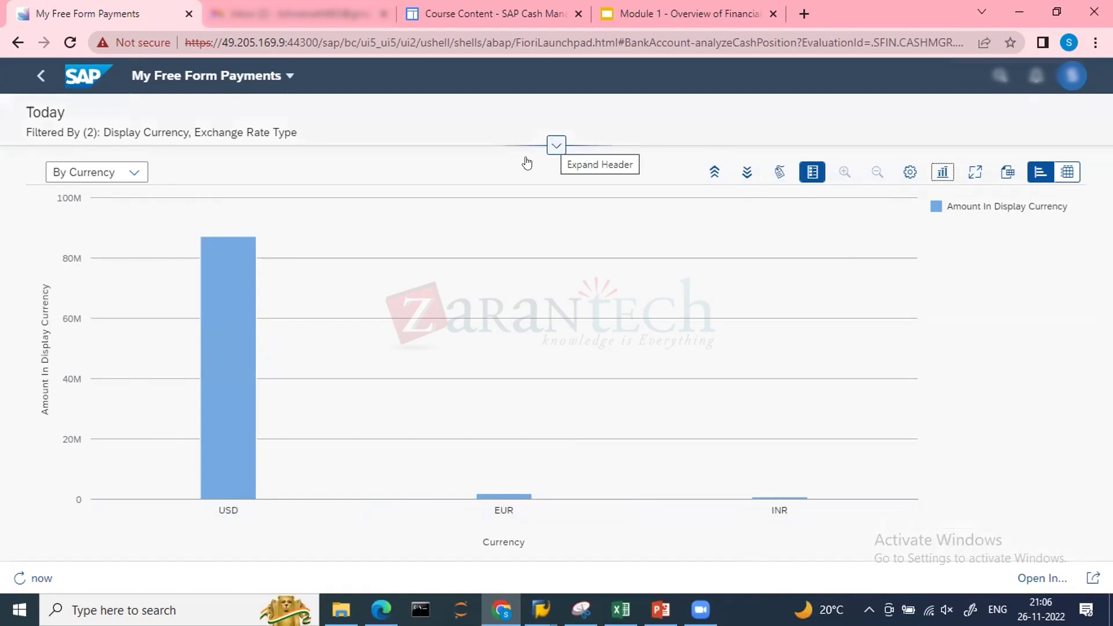
# Leave the currency view, check the user actions available, return to the launchpad home page, and switch to the Module 1 slides.
pyautogui.click(38, 84)
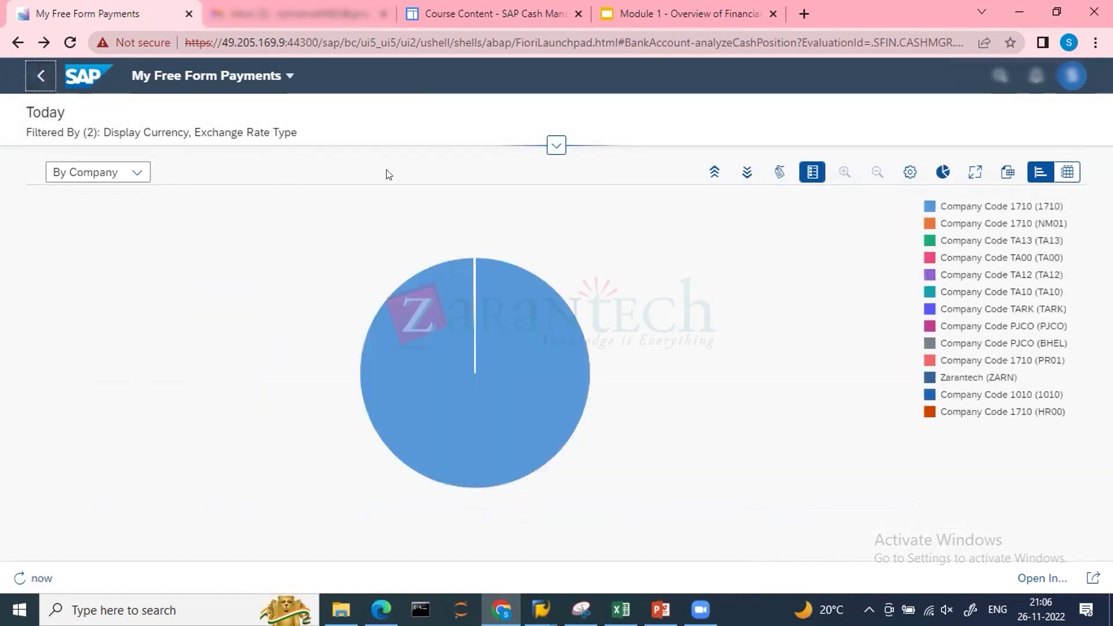
pyautogui.click(1070, 78)
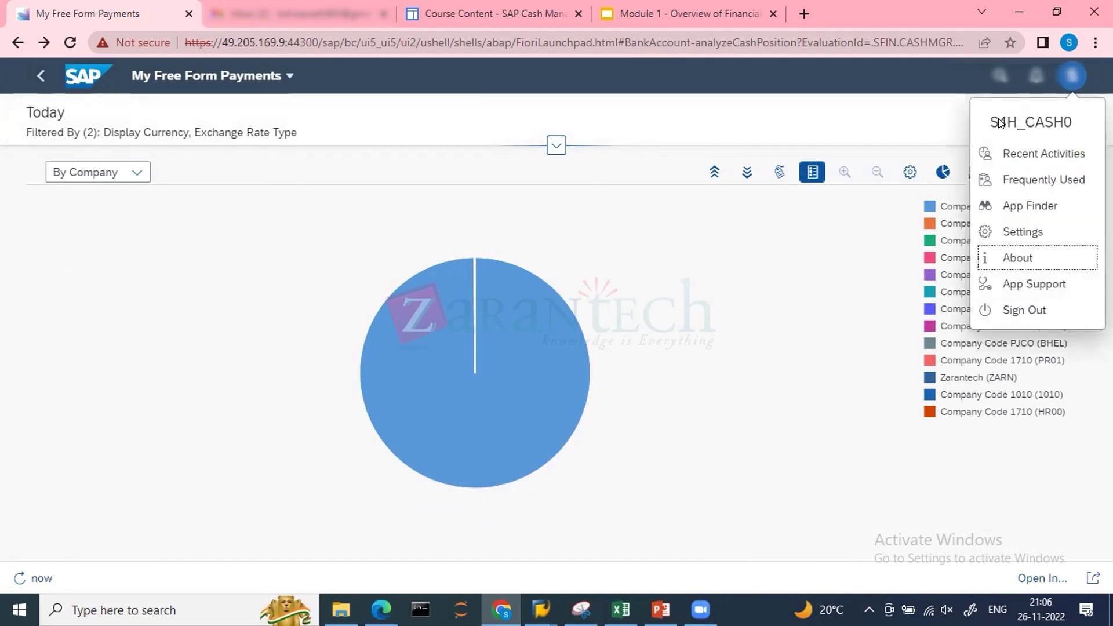
pyautogui.click(77, 84)
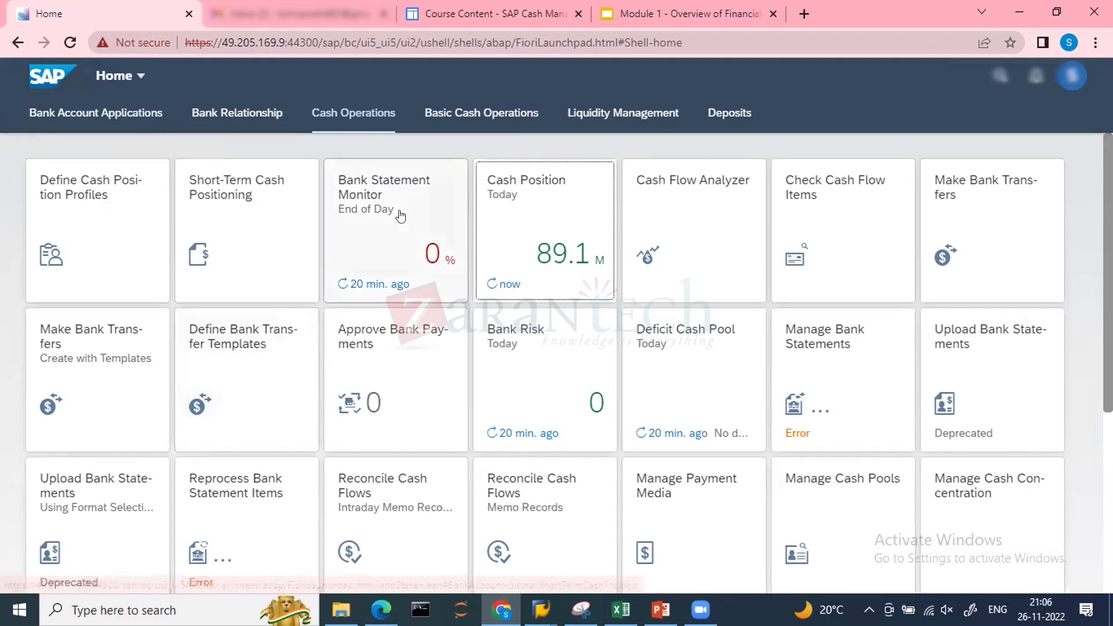
pyautogui.click(678, 8)
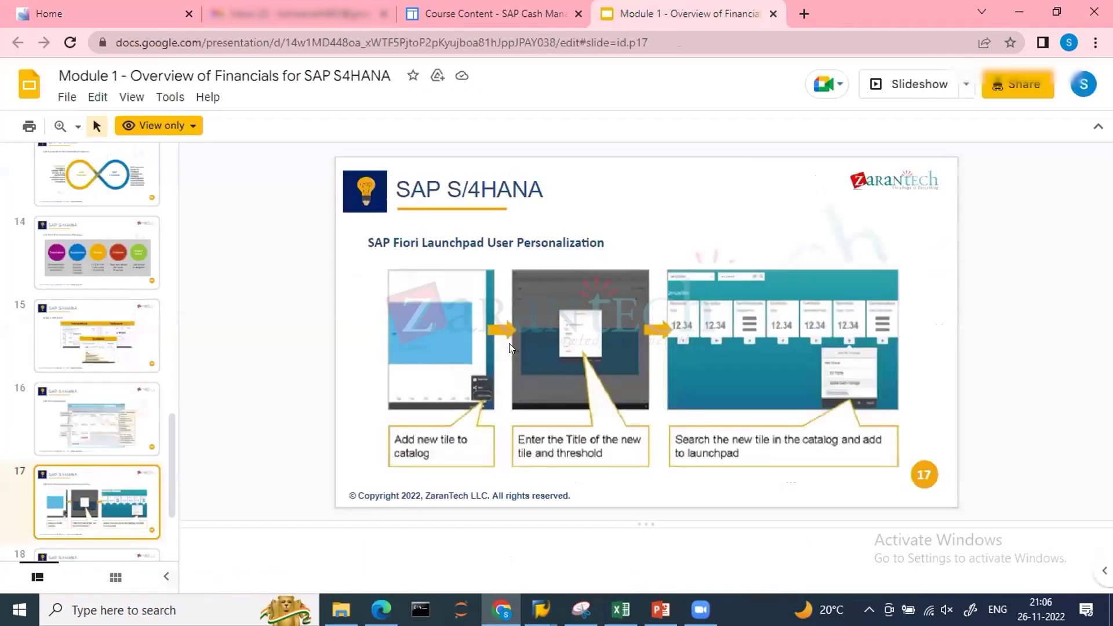